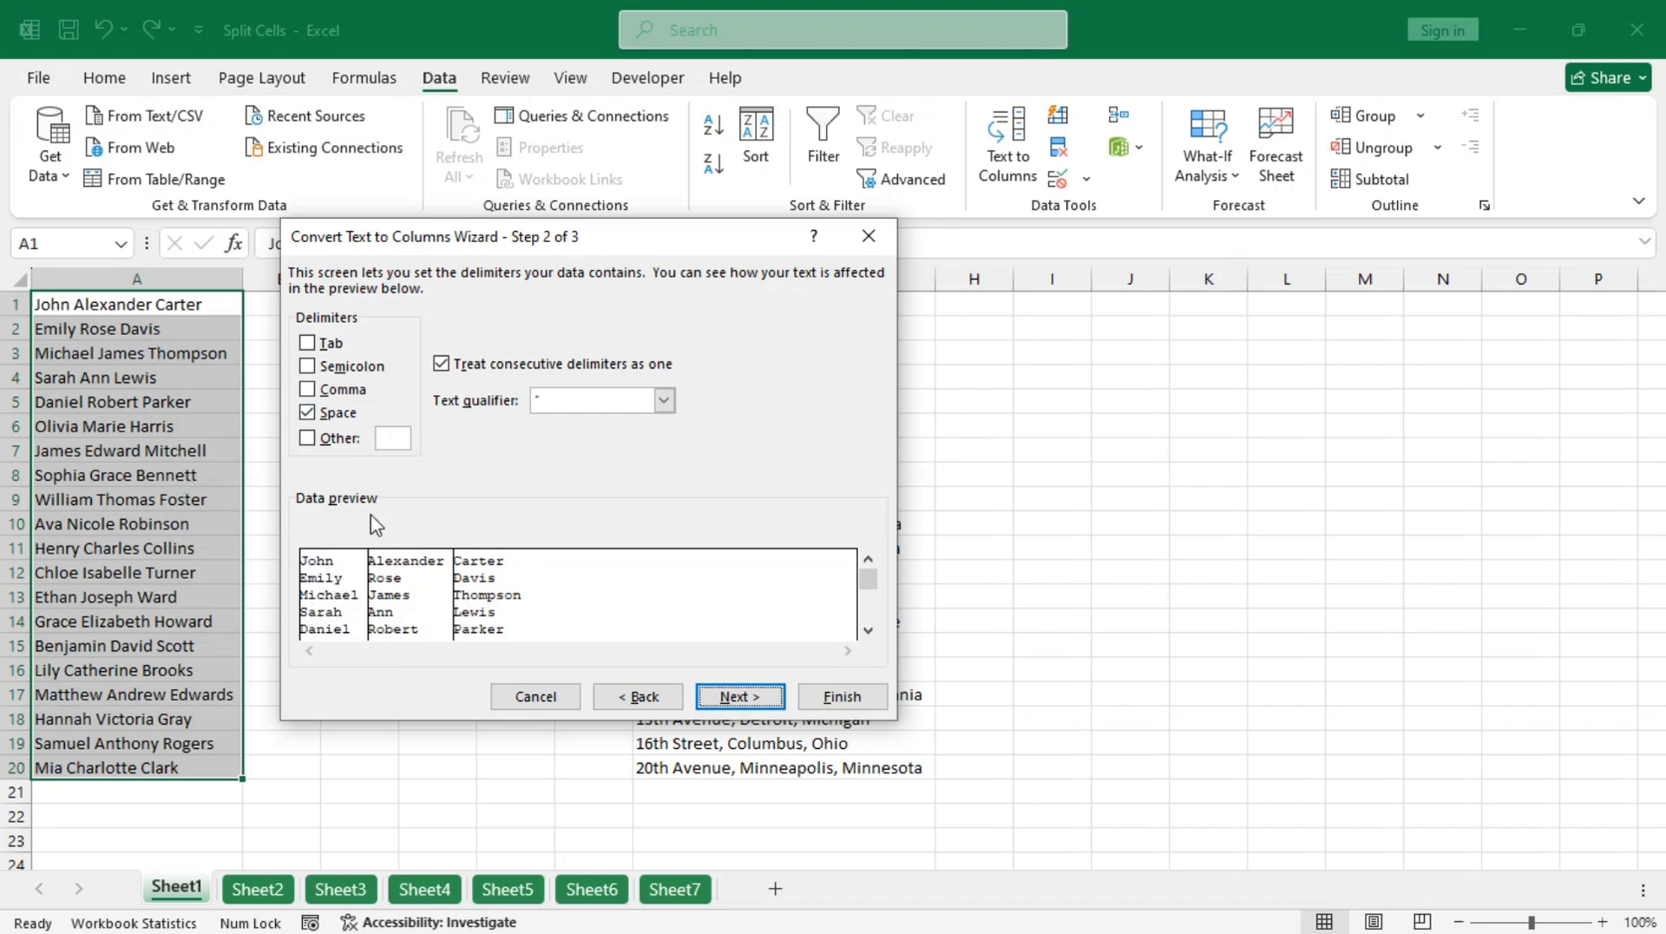
Set the Text to Columns destination to $B$1 and finish splitting the full names in column A at the spaces.
{"action": "left_click", "coordinate": [761, 701]}
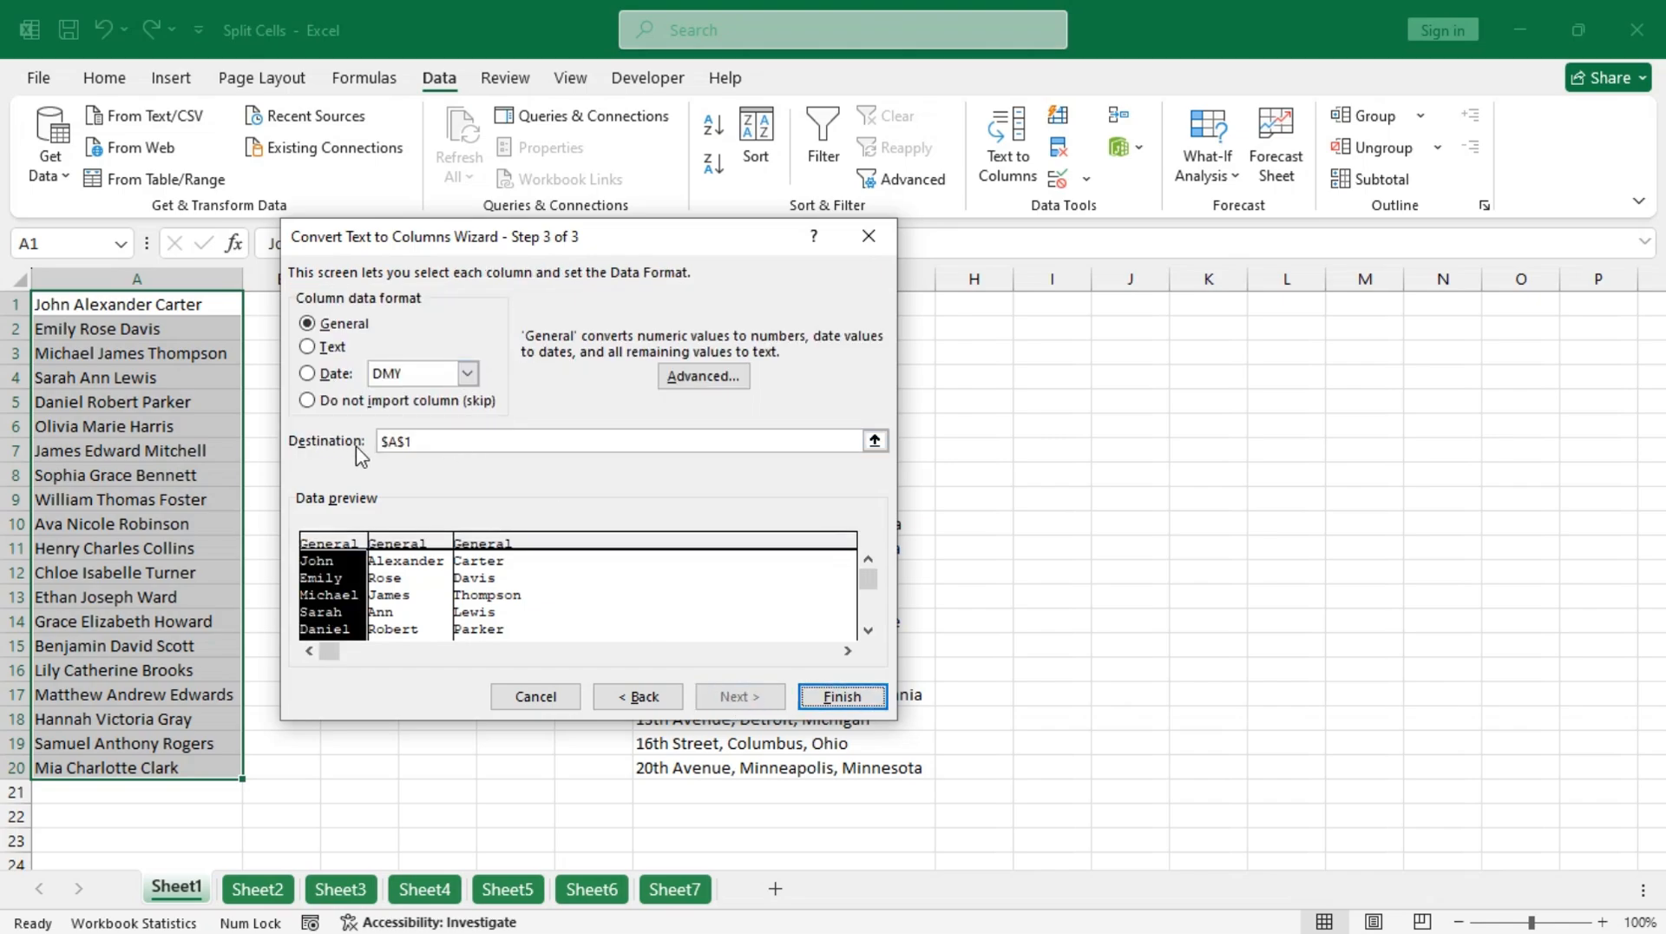
{"action": "left_click_drag", "start_coordinate": [661, 253], "coordinate": [834, 266]}
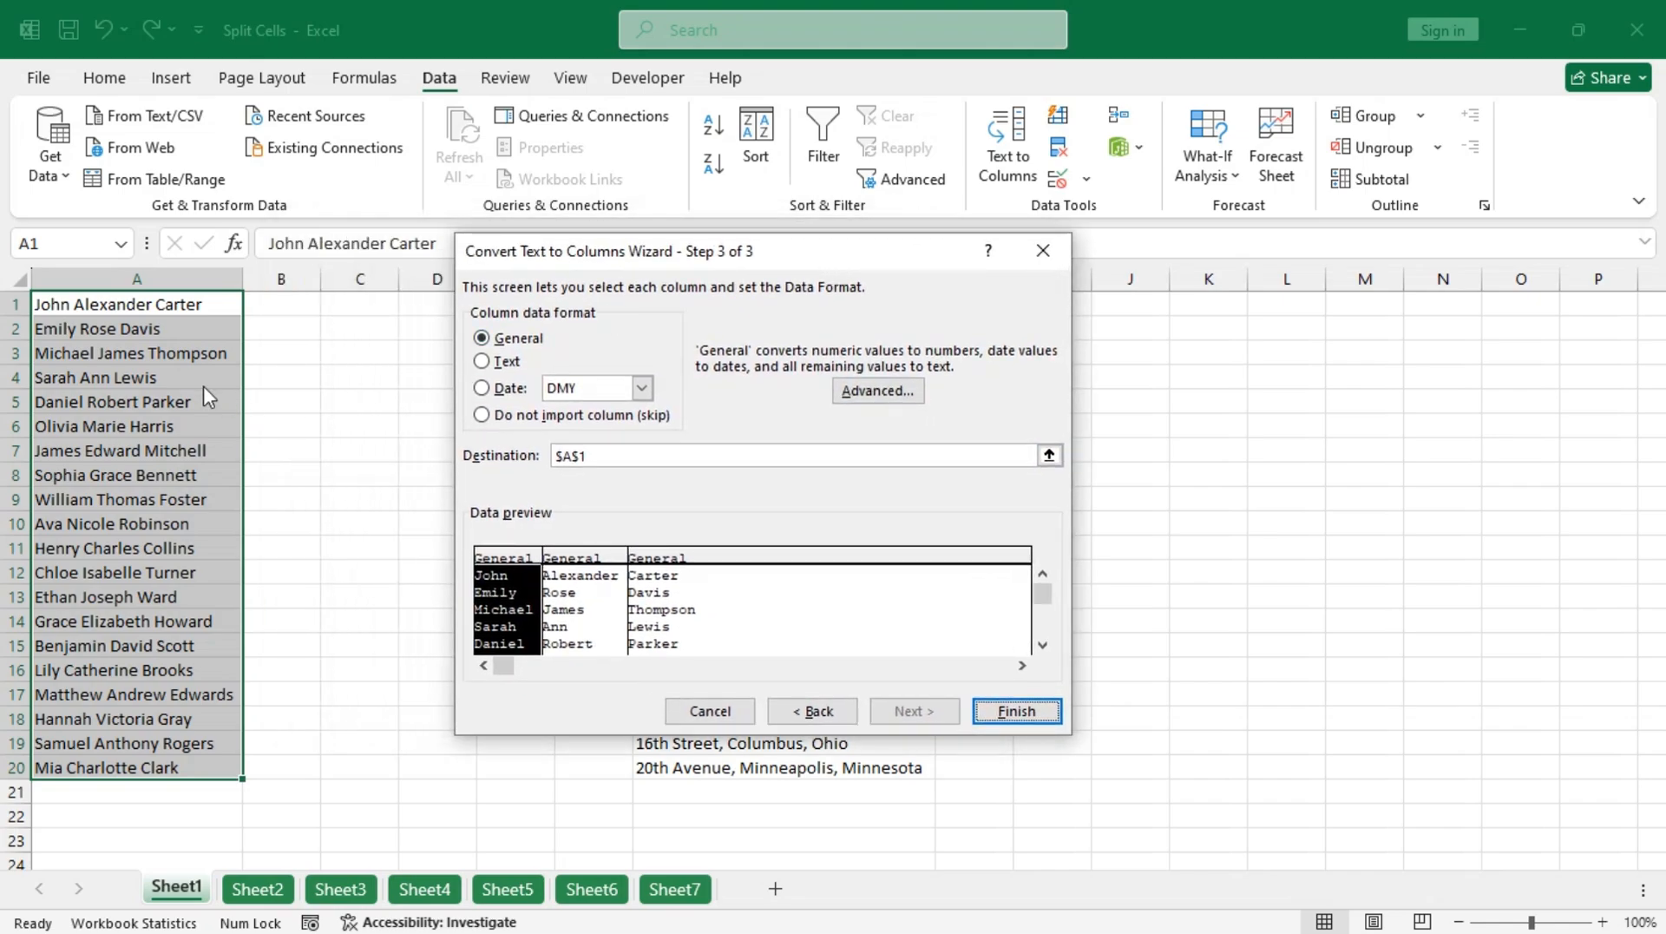
{"action": "left_click", "coordinate": [1048, 455]}
{"action": "left_click", "coordinate": [293, 303]}
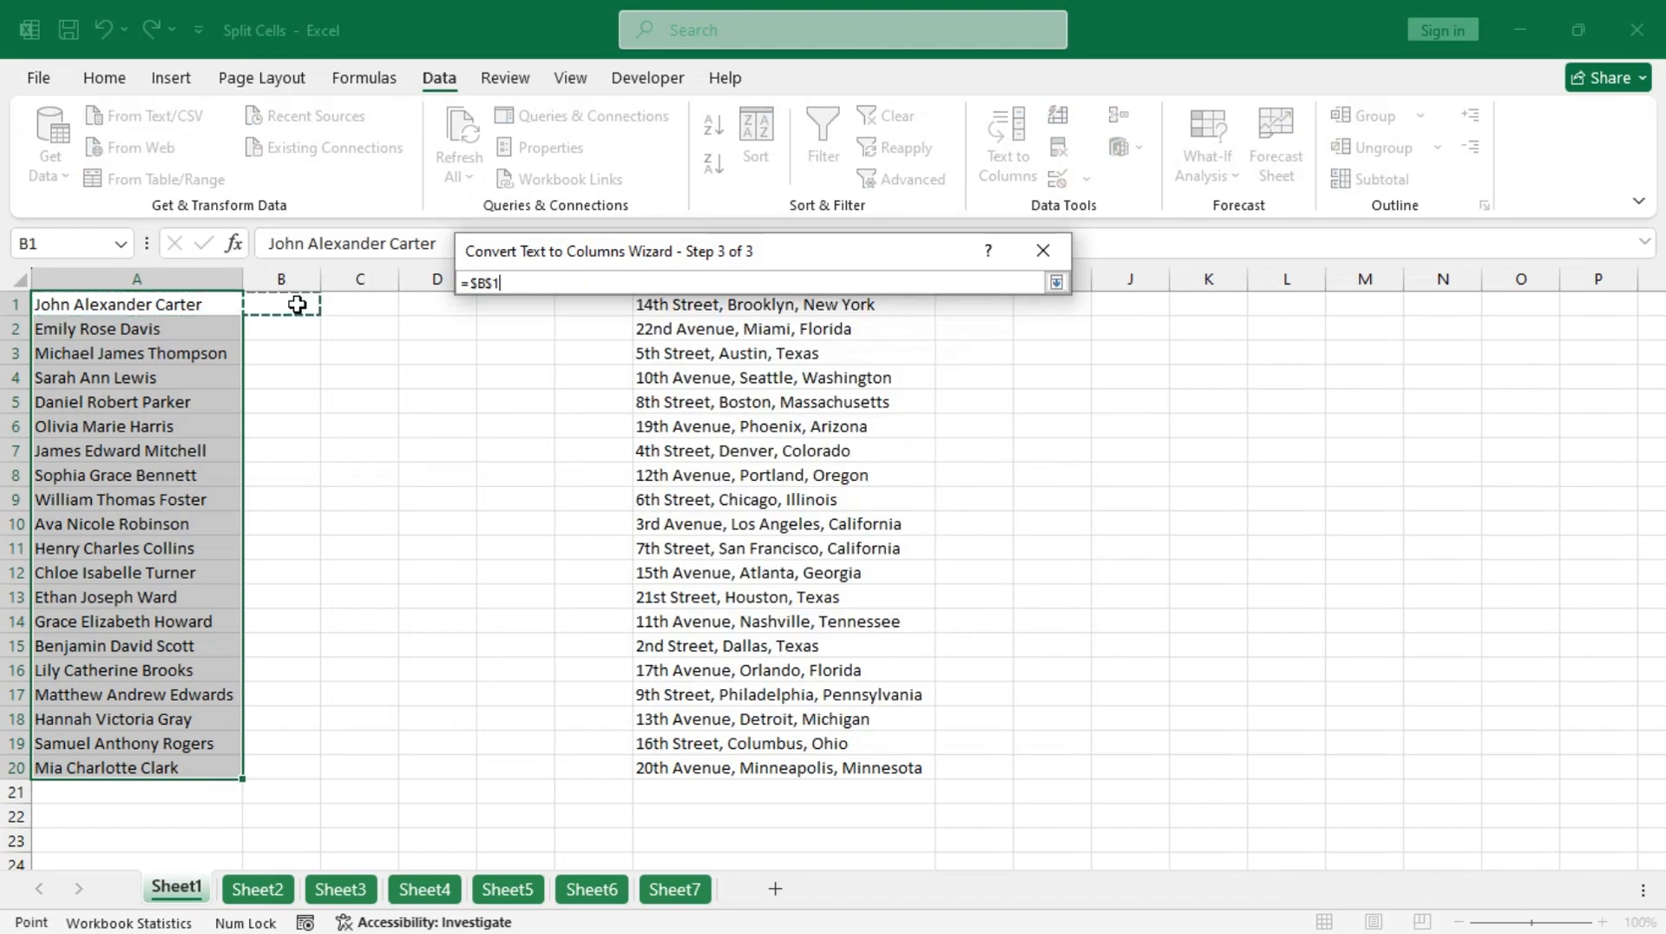
{"action": "left_click", "coordinate": [1056, 283]}
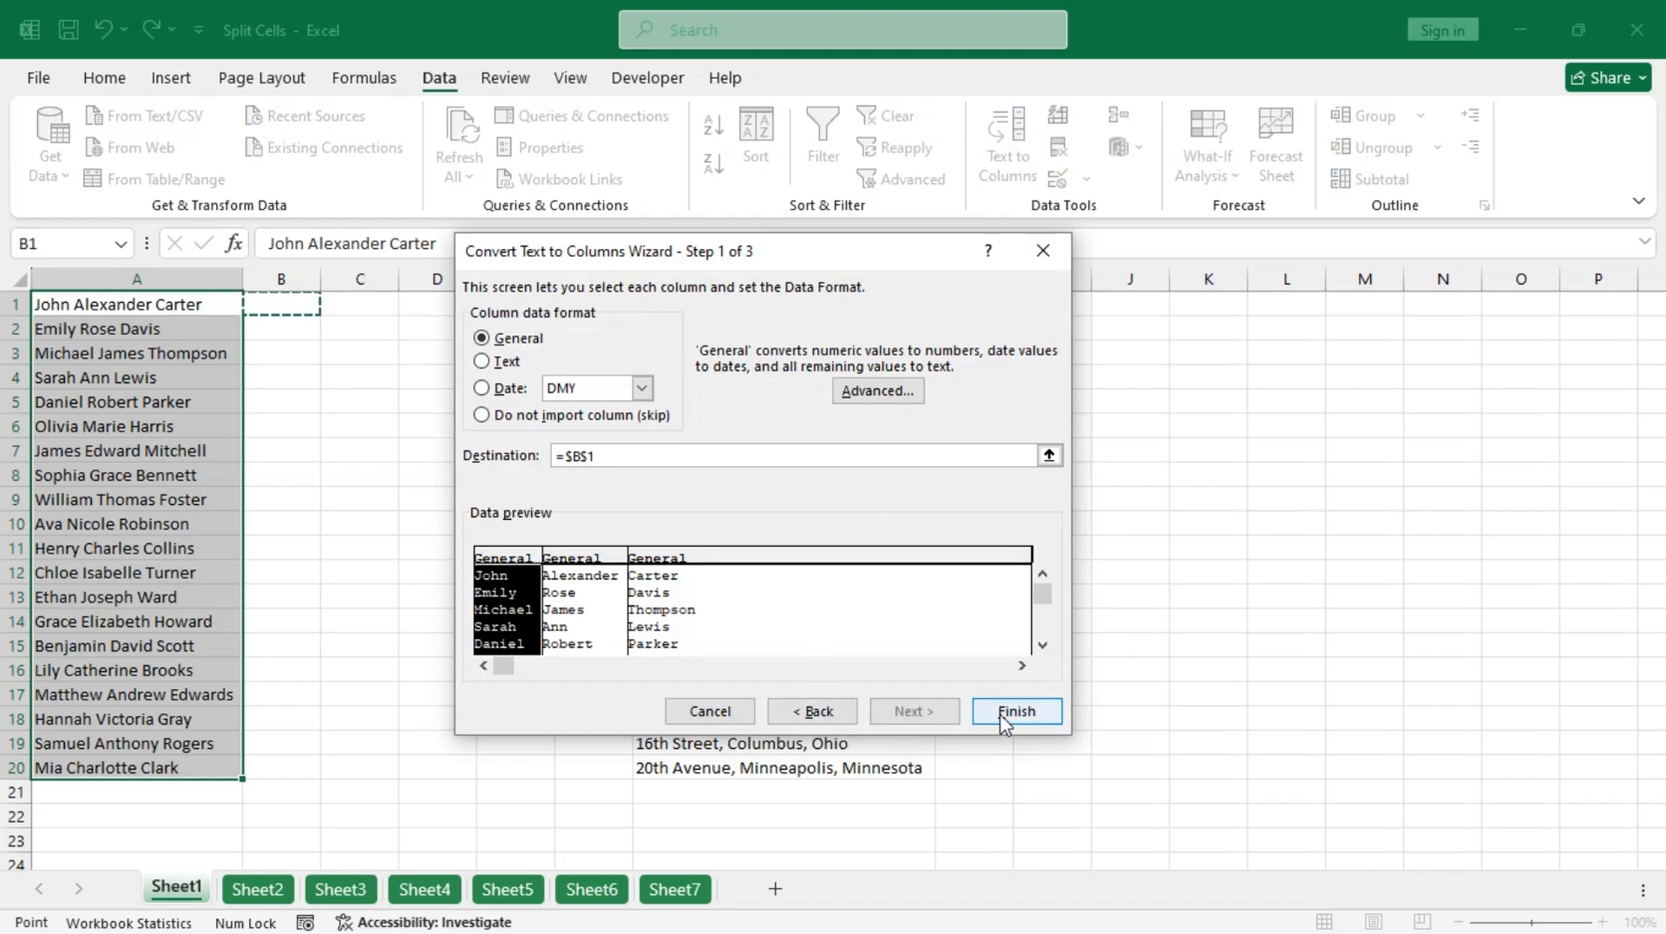
{"action": "left_click", "coordinate": [1007, 605]}
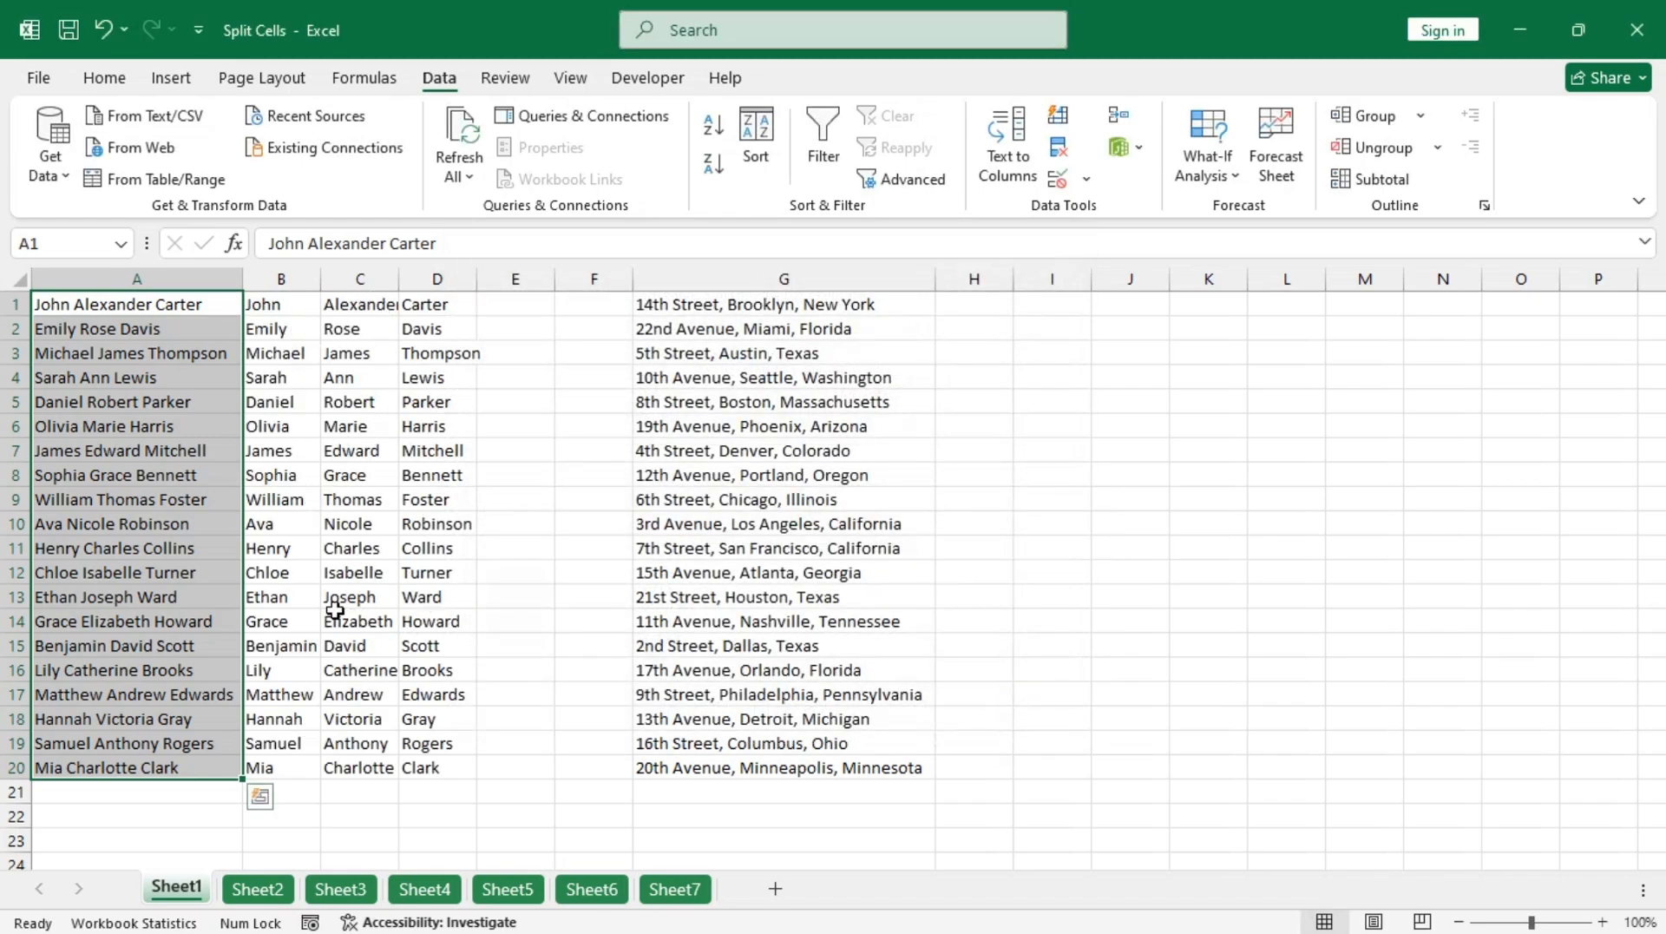
Start a delimited Text to Columns conversion of addresses G1:G20, with Comma as the only delimiter instead of Space.
{"action": "left_click", "coordinate": [985, 304]}
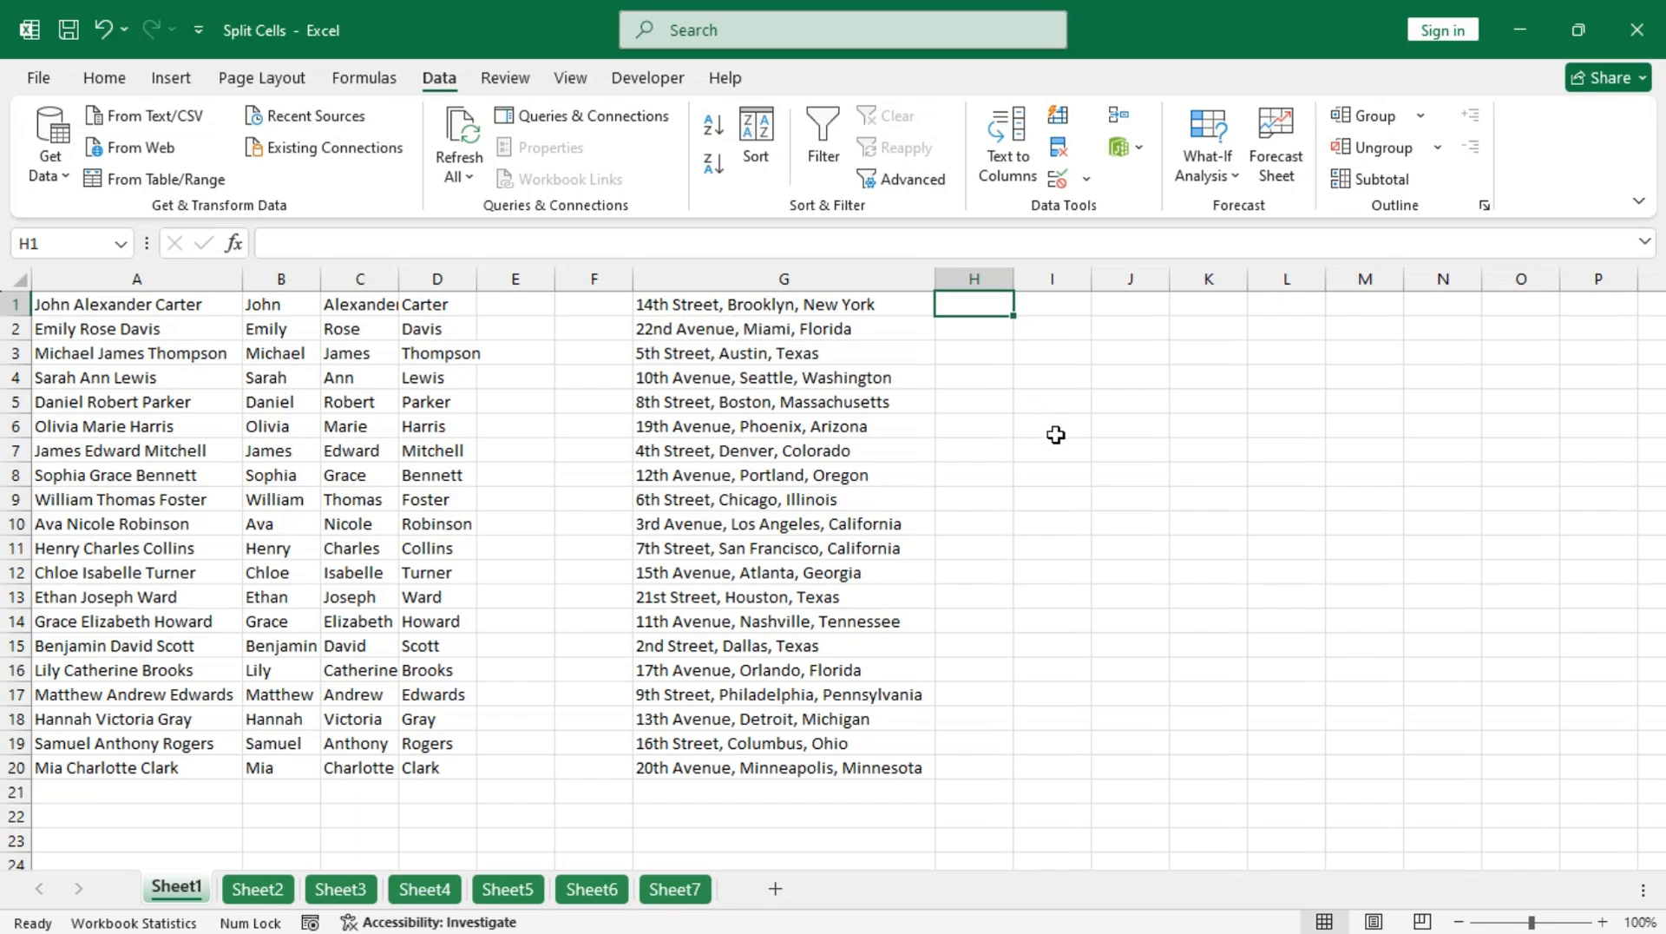
{"action": "left_click_drag", "start_coordinate": [746, 305], "coordinate": [777, 767]}
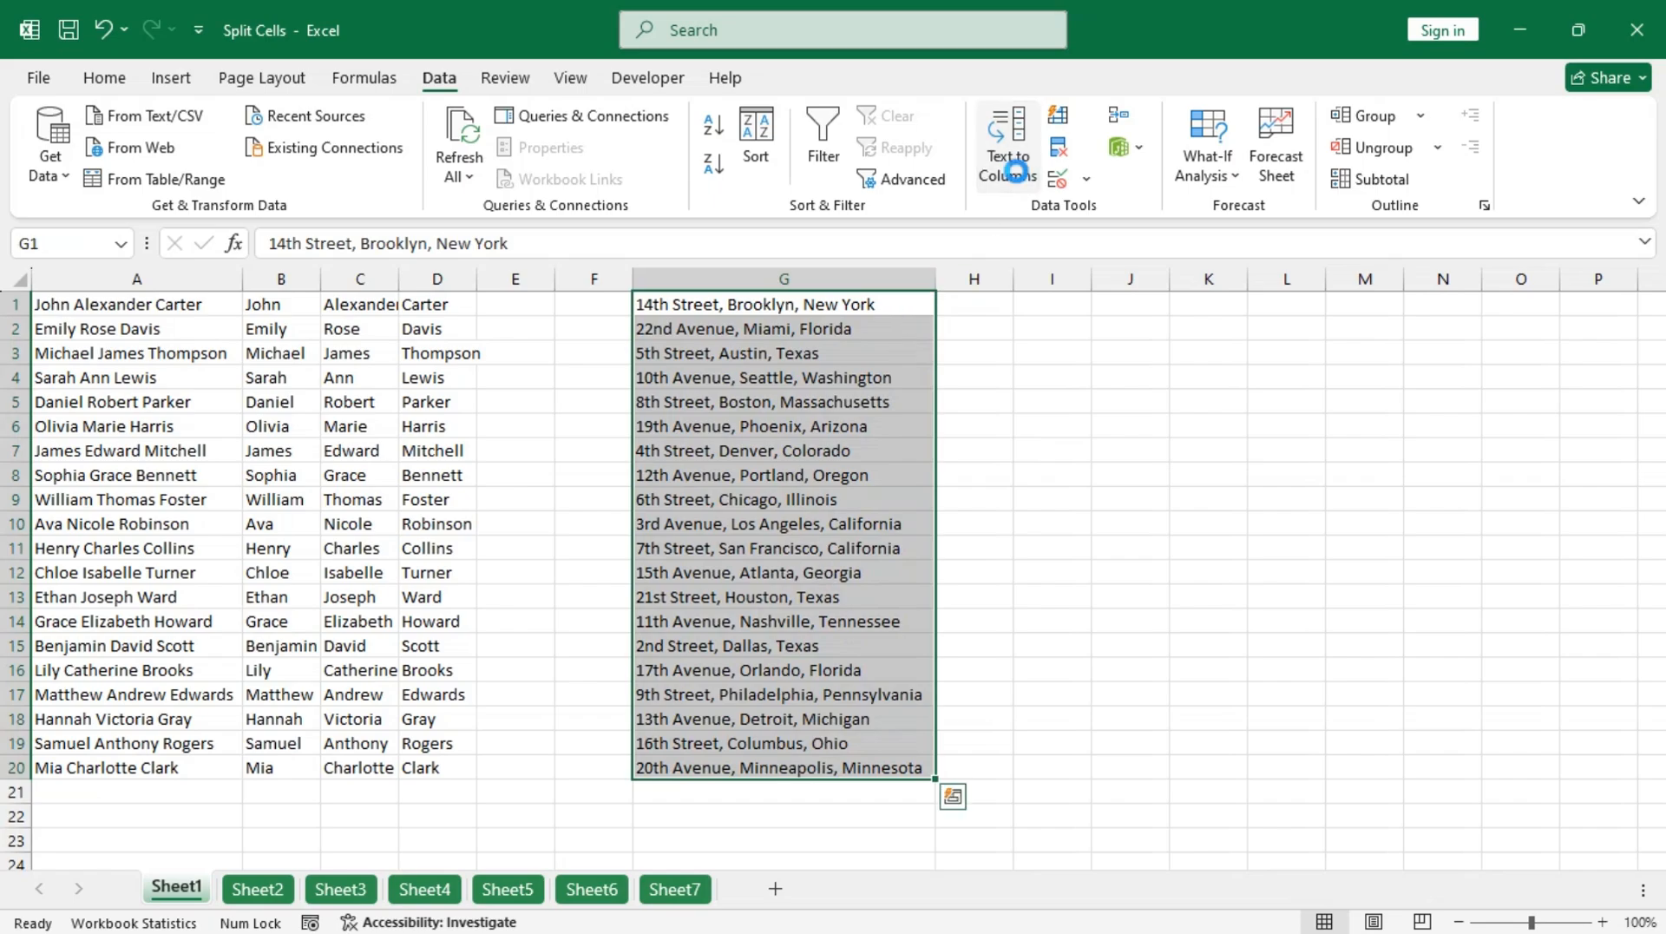
{"action": "left_click", "coordinate": [1016, 169]}
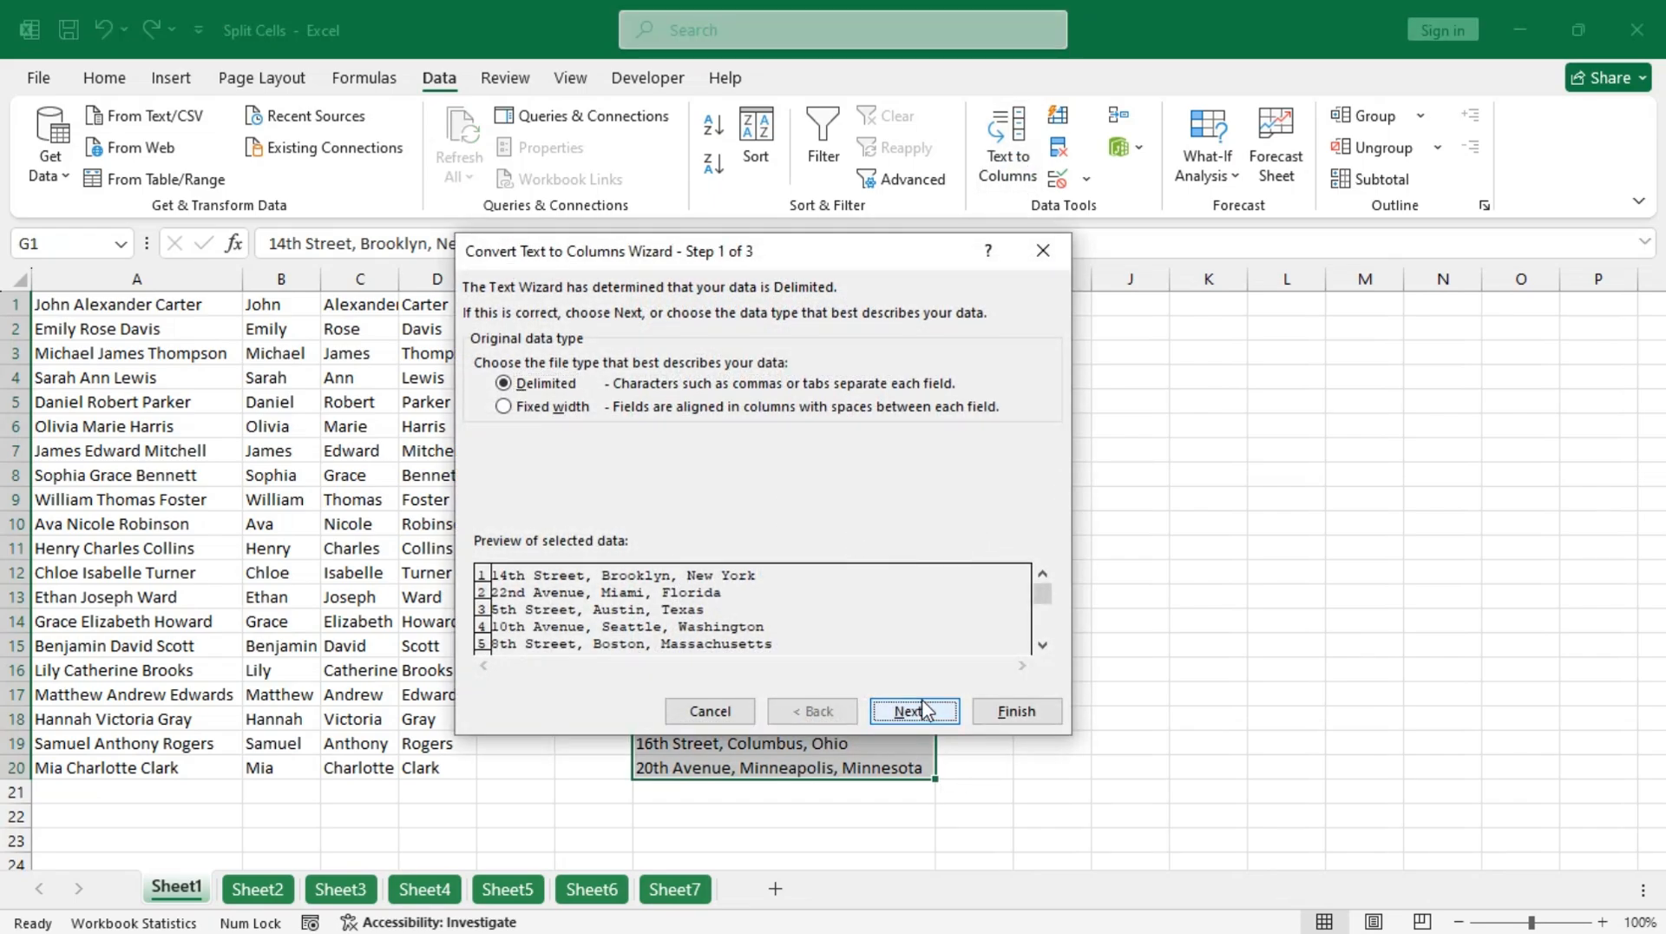
{"action": "left_click", "coordinate": [924, 709]}
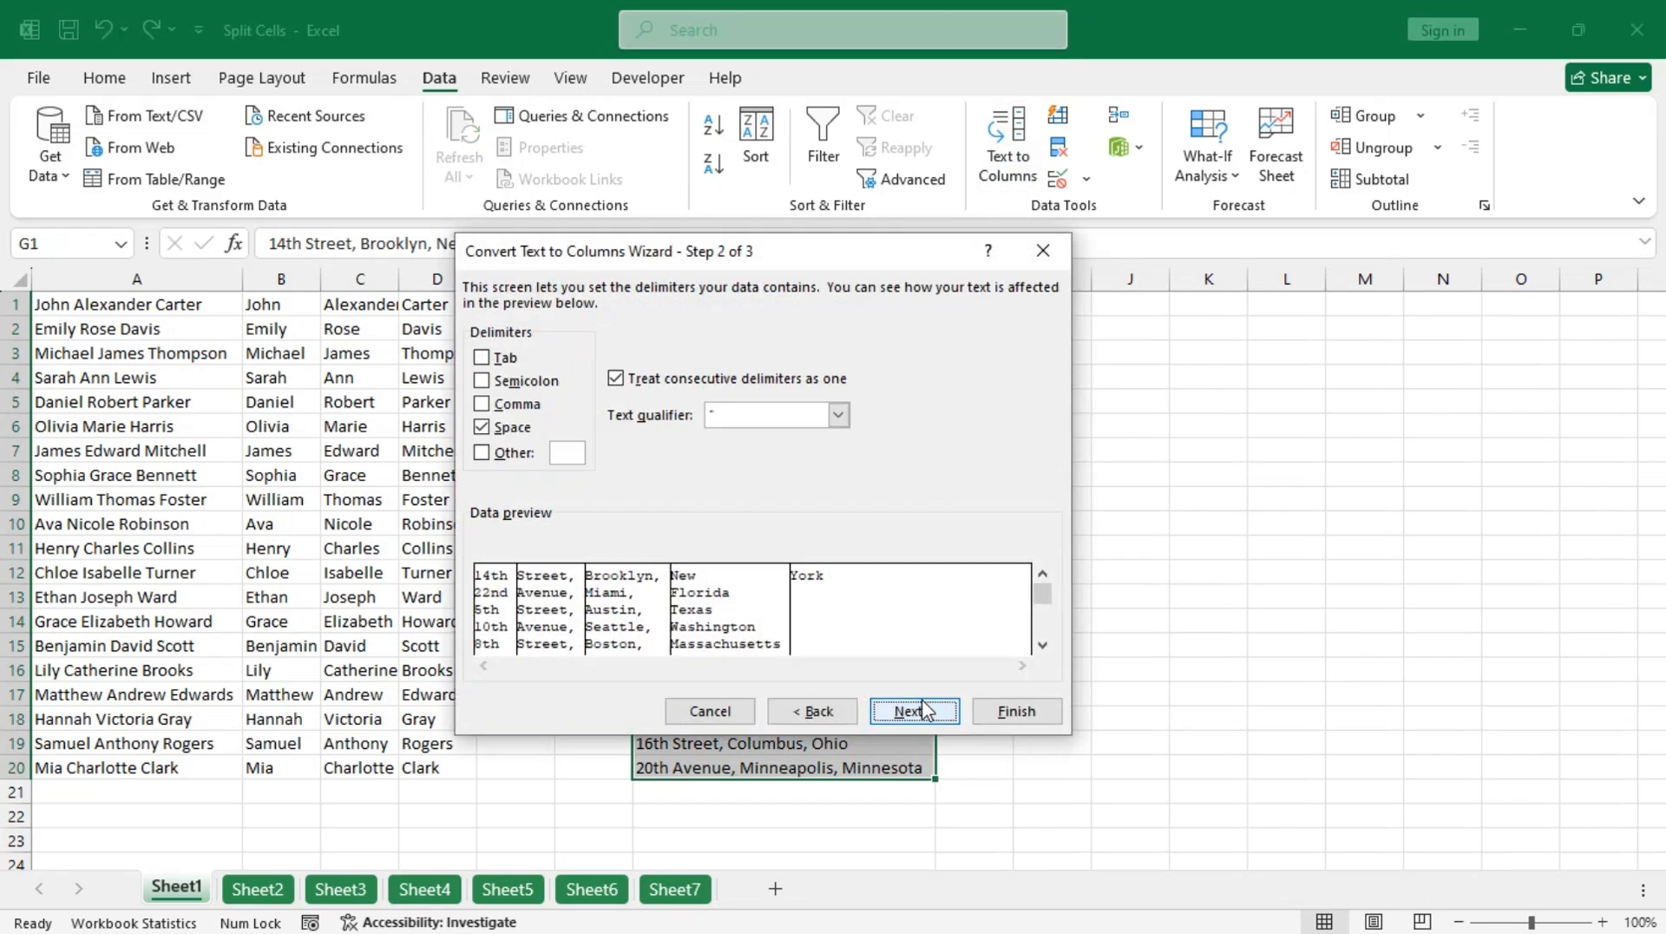
{"action": "left_click", "coordinate": [483, 427]}
{"action": "left_click", "coordinate": [482, 403]}
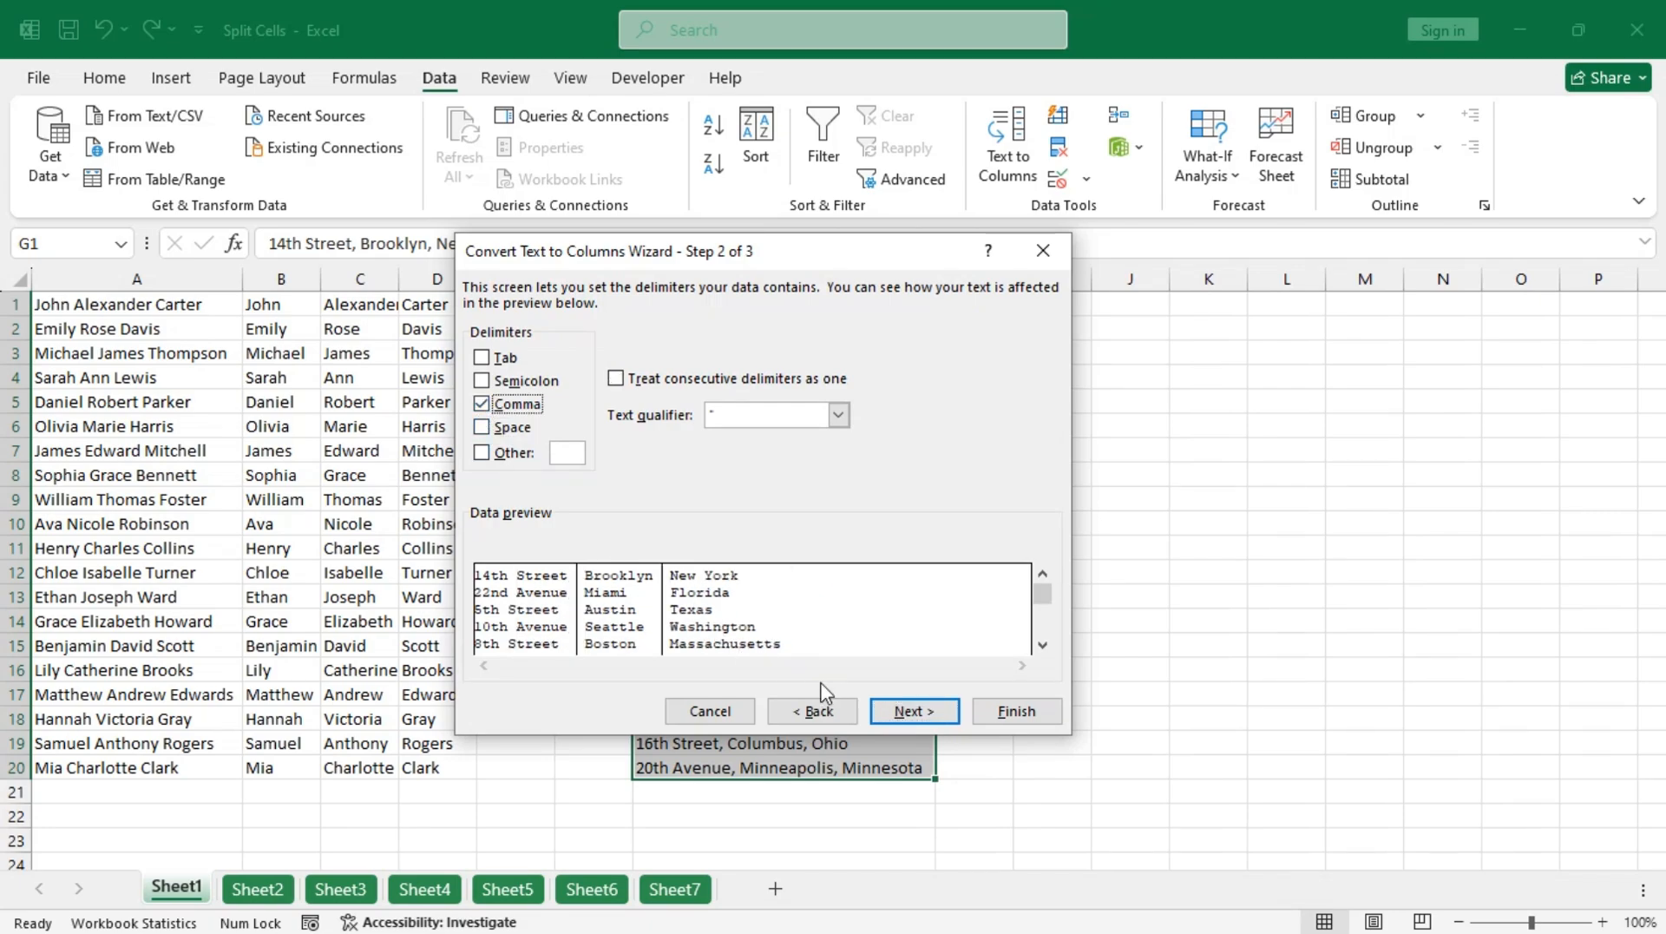
Set the destination of the split addresses to $H$1 and finish the conversion.
{"action": "left_click", "coordinate": [944, 719]}
{"action": "left_click", "coordinate": [1053, 454]}
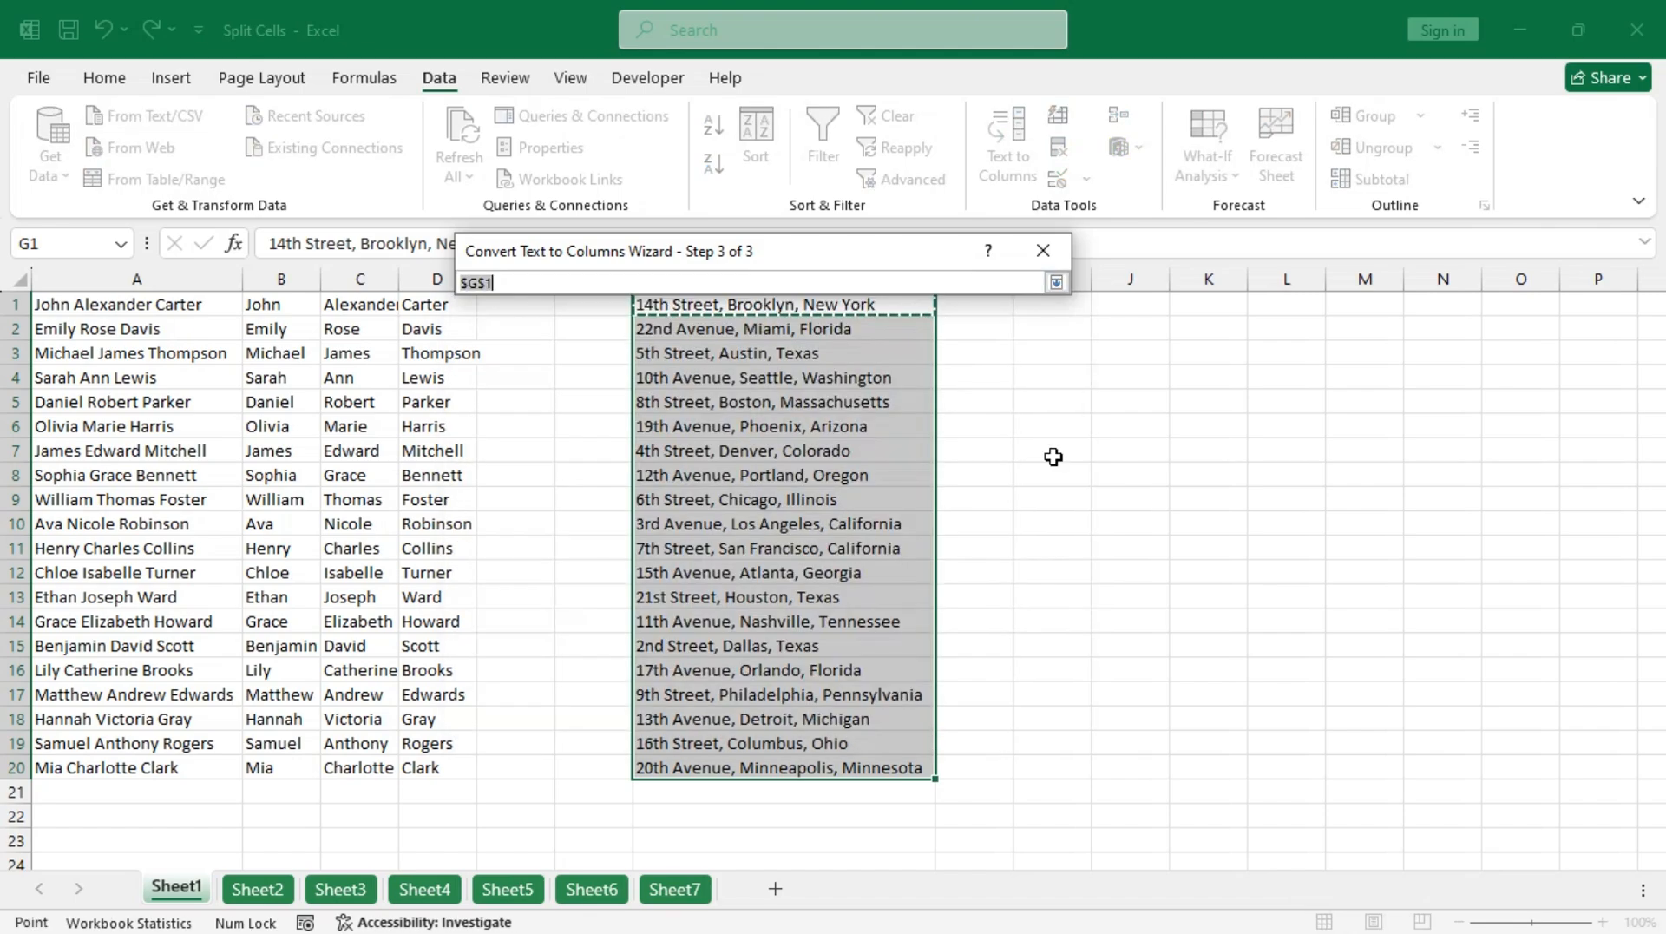
{"action": "left_click", "coordinate": [976, 306]}
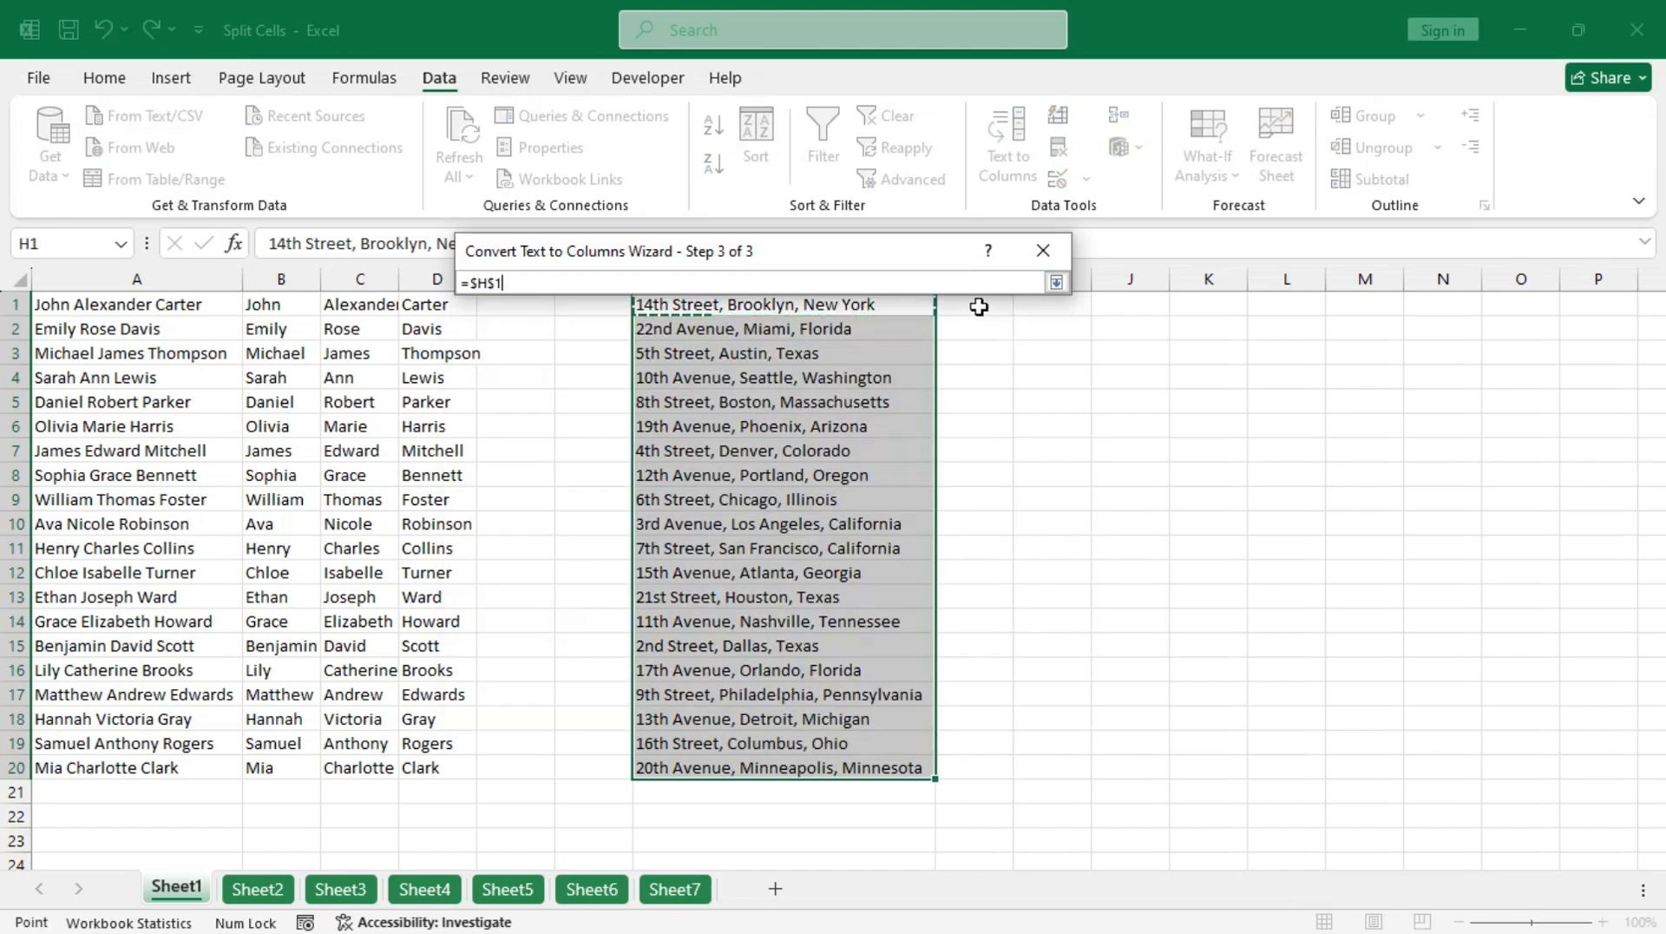
{"action": "left_click", "coordinate": [1056, 283]}
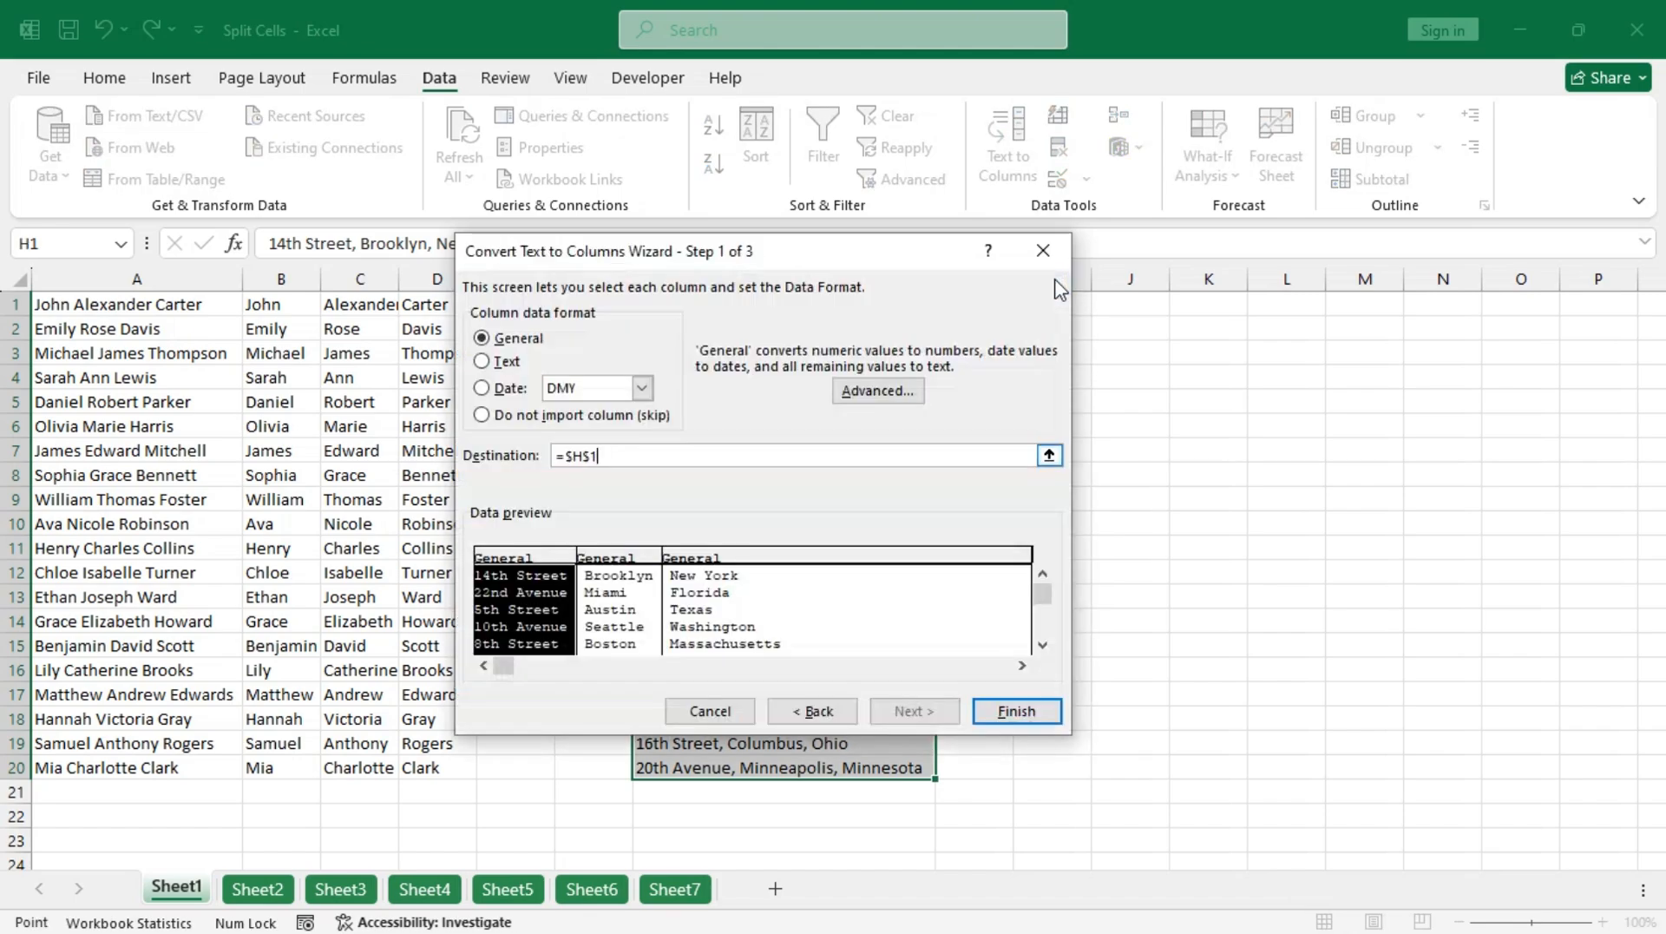
{"action": "left_click", "coordinate": [1017, 713]}
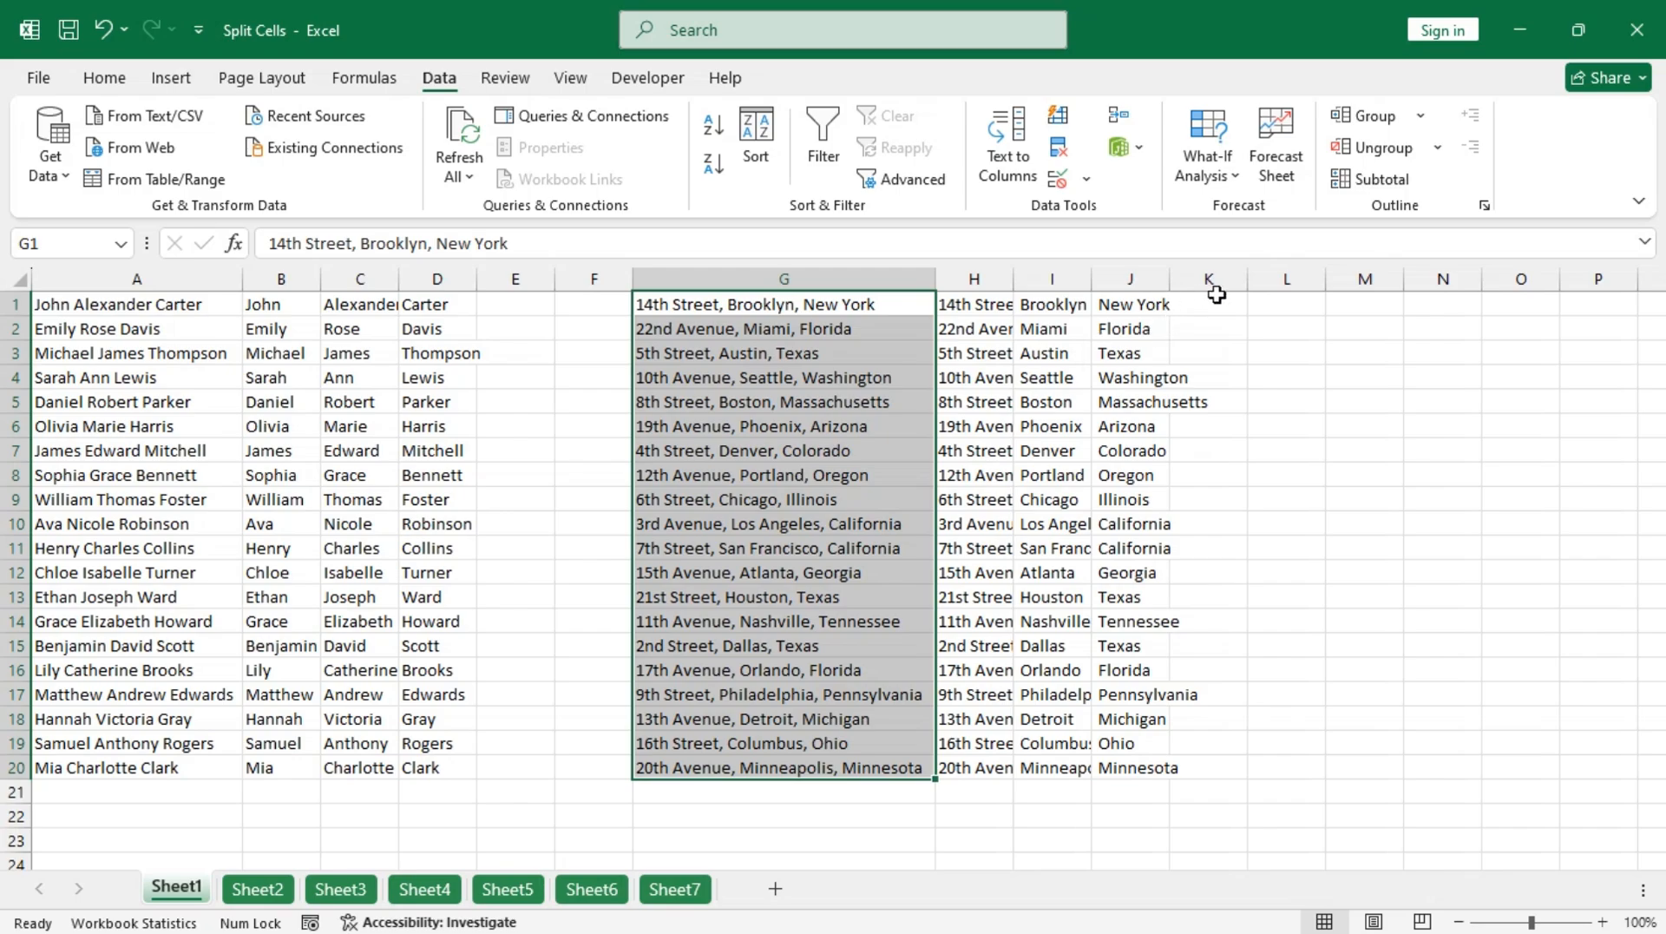
Enter =TRIM(H1:J20) in cell L1 to strip the extra spaces from the split address parts.
{"action": "left_click", "coordinate": [1287, 314]}
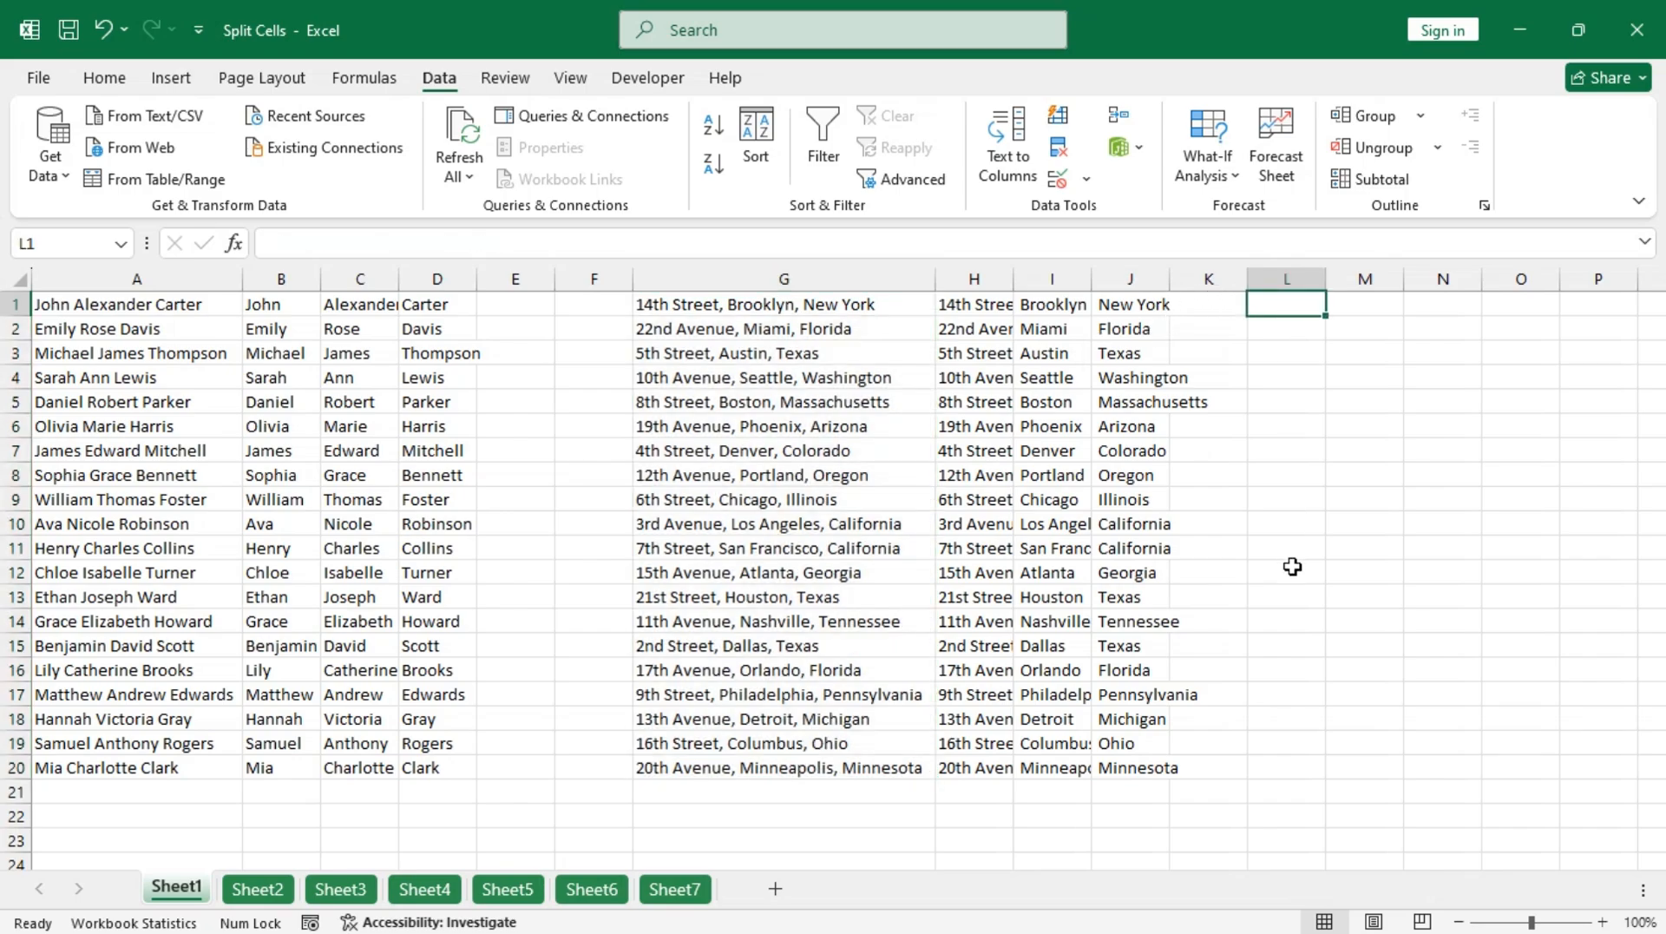
{"action": "type", "text": "=trim"}
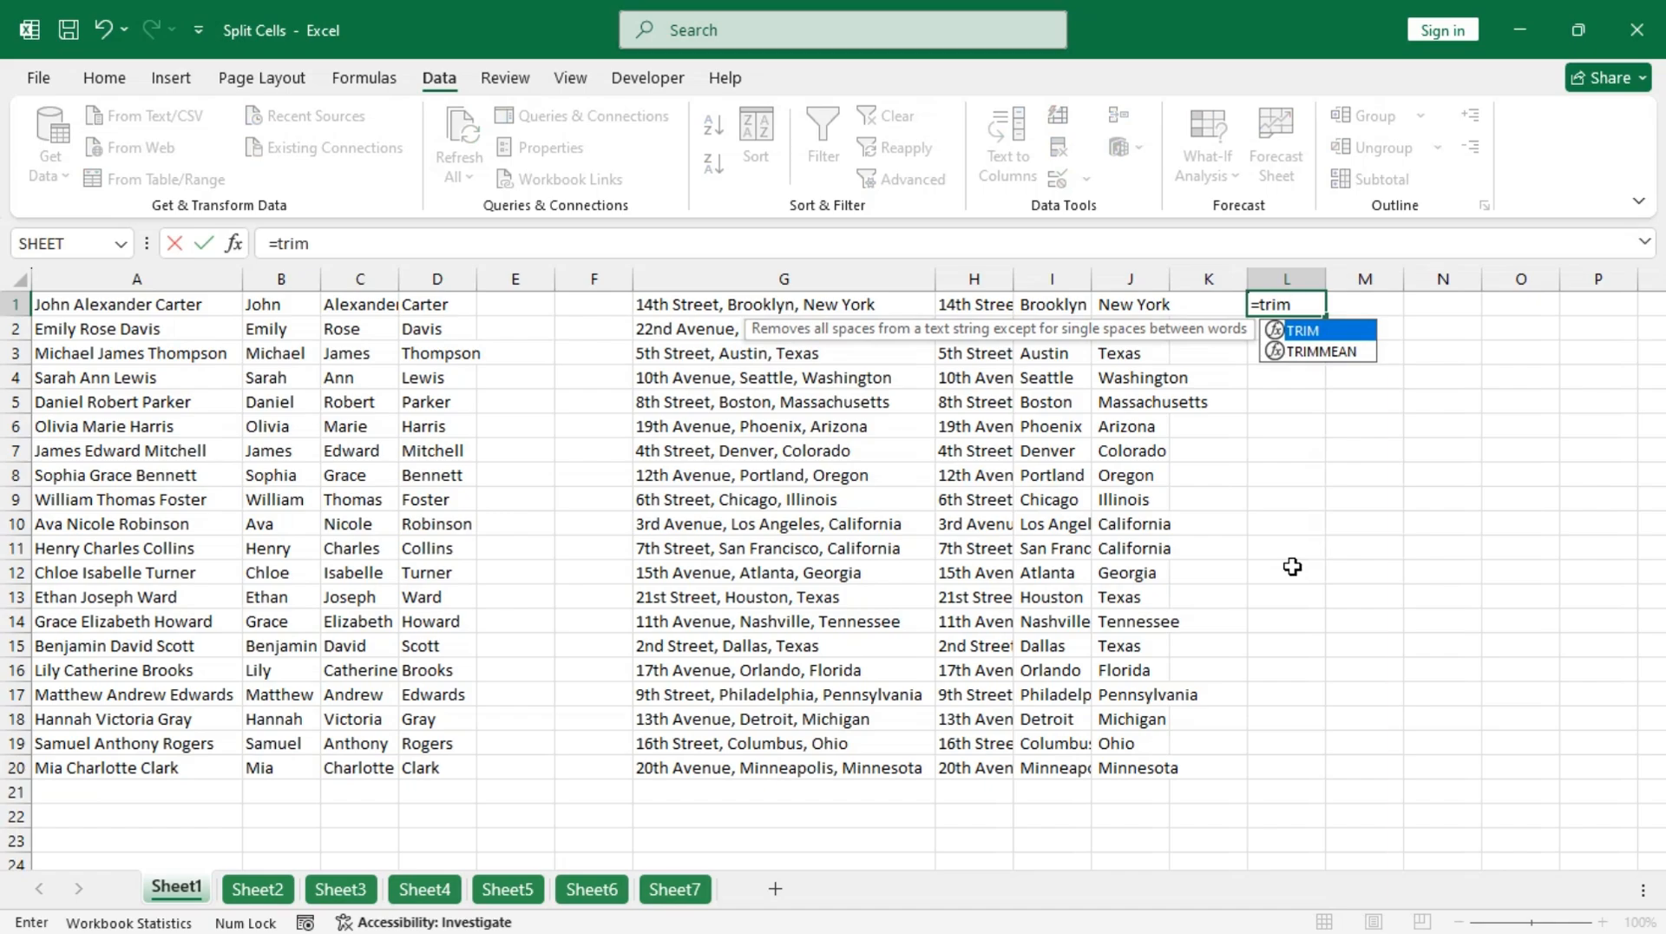
{"action": "key", "text": "Tab"}
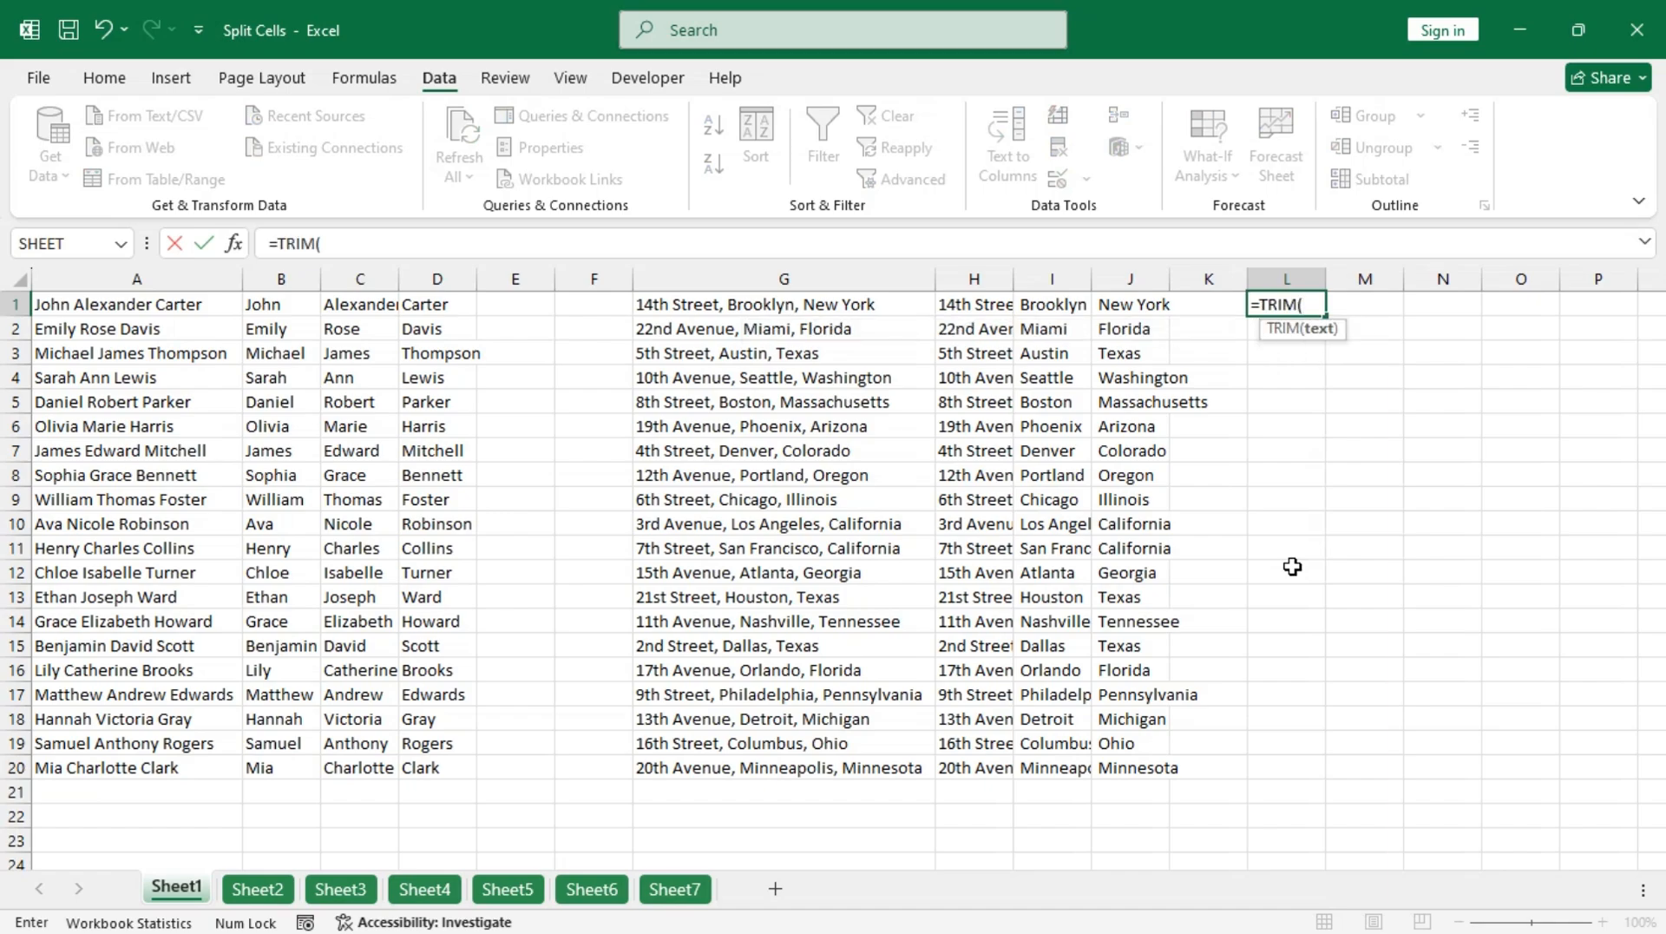
{"action": "left_click_drag", "start_coordinate": [979, 308], "coordinate": [1166, 766]}
{"action": "key", "text": "Return"}
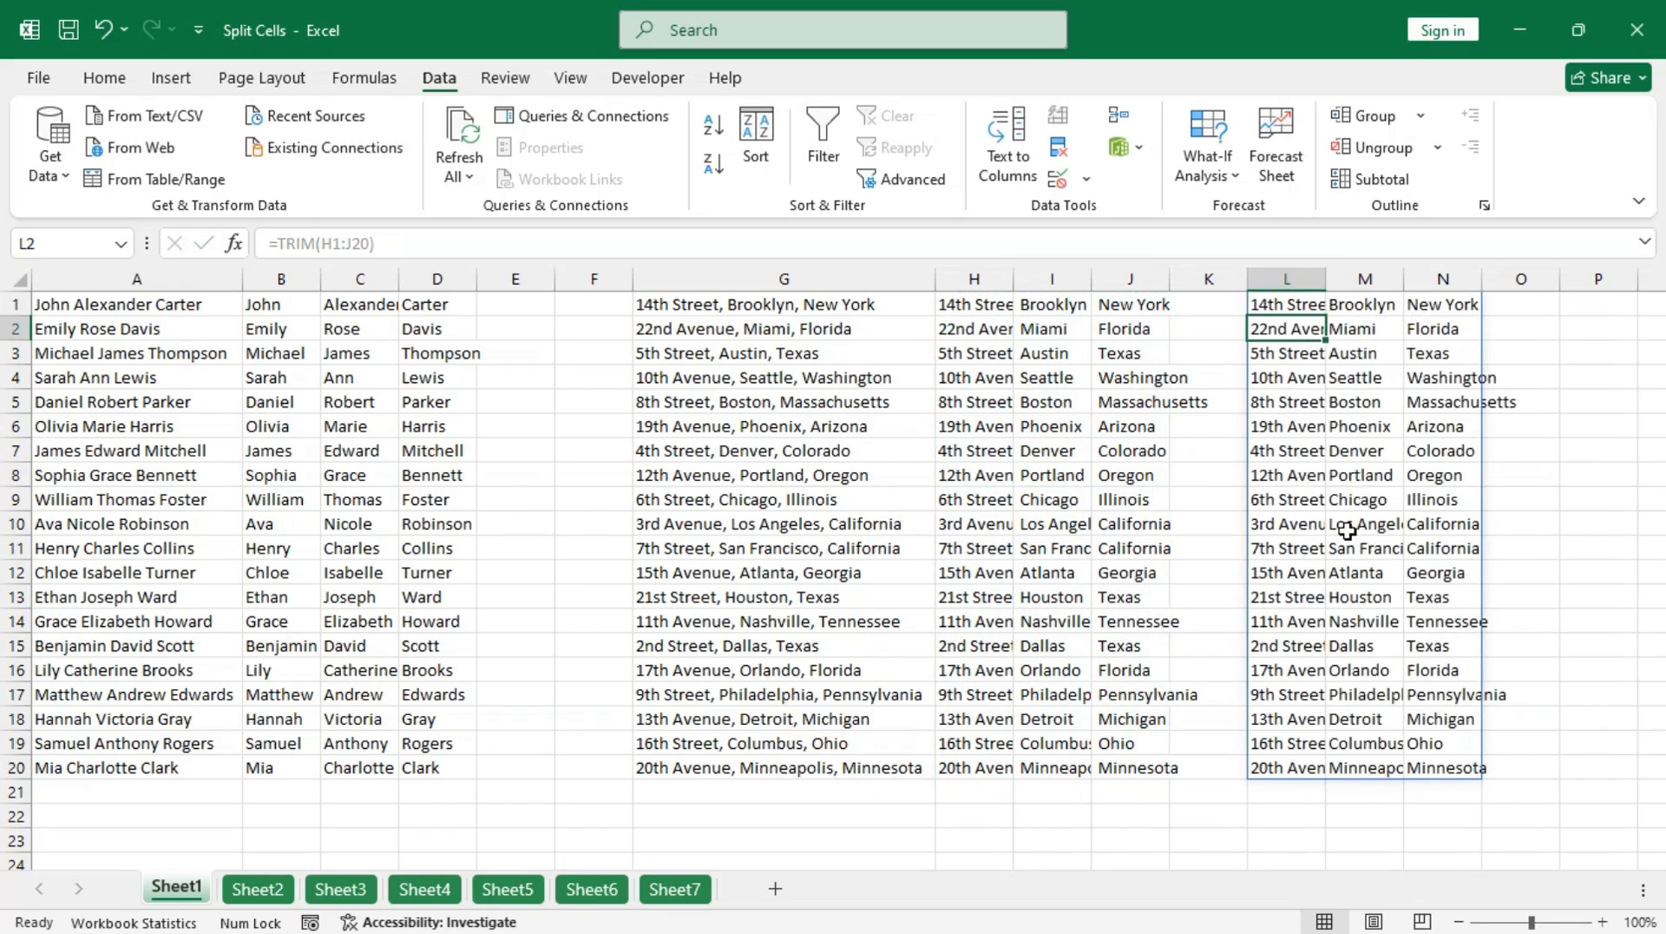
Copy the trimmed results in L1:N20 and paste them as values over the split addresses starting at H1.
{"action": "left_click", "coordinate": [1273, 305]}
{"action": "left_click_drag", "start_coordinate": [1273, 305], "coordinate": [1456, 760]}
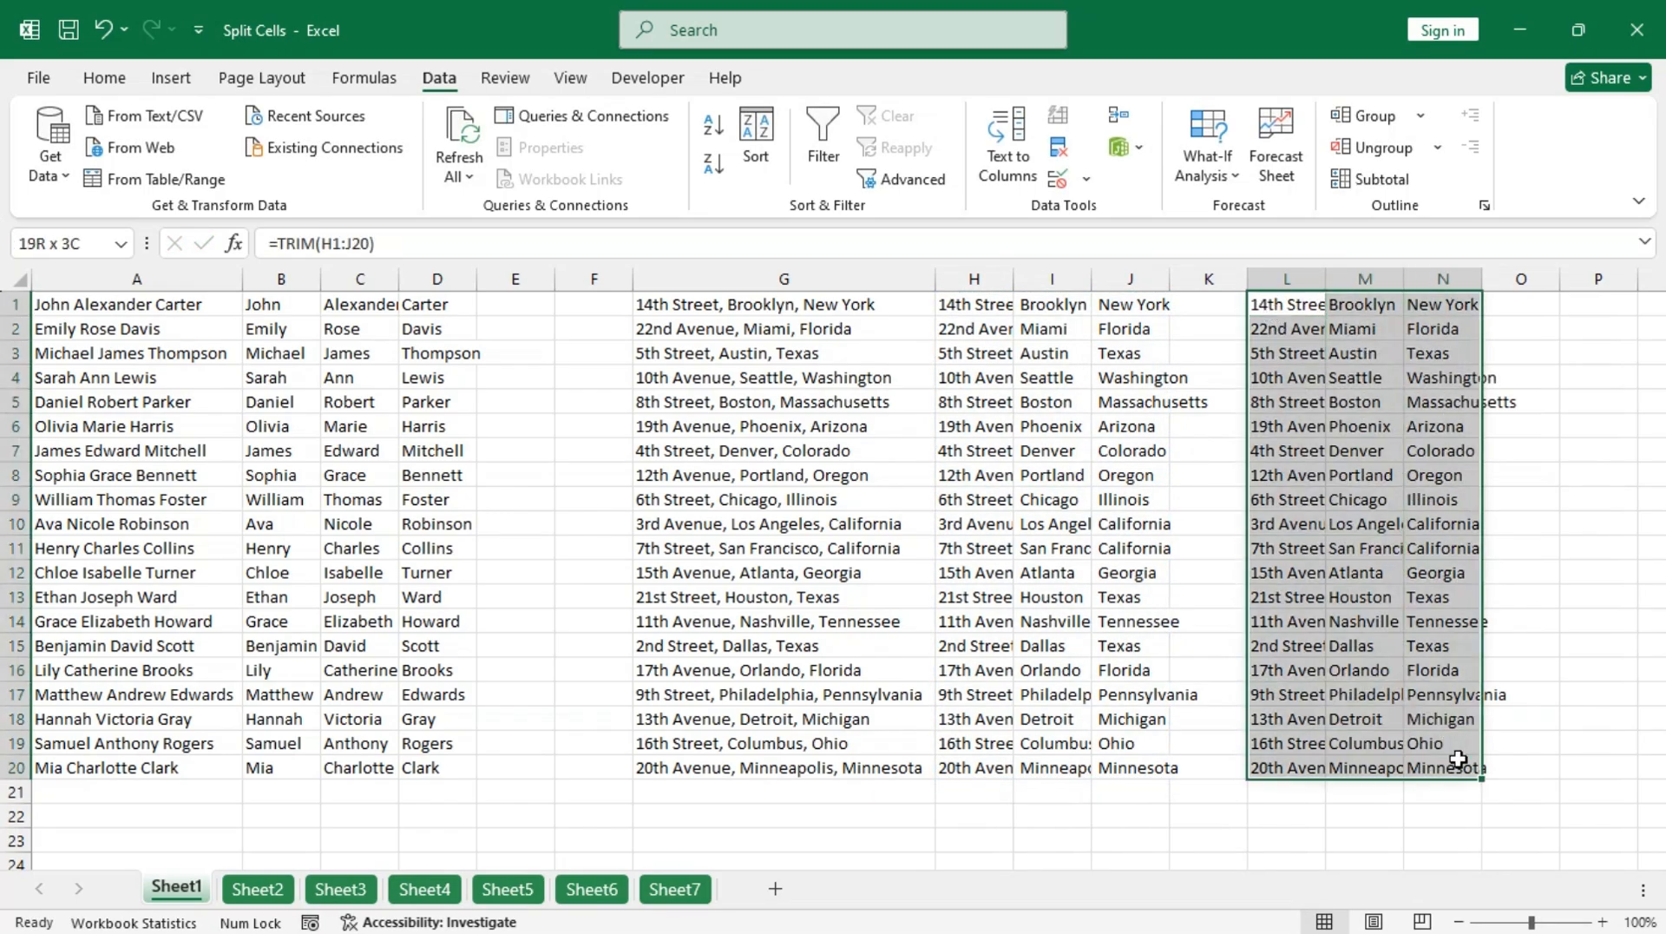
{"action": "key", "text": "ctrl+c"}
{"action": "left_click", "coordinate": [968, 304]}
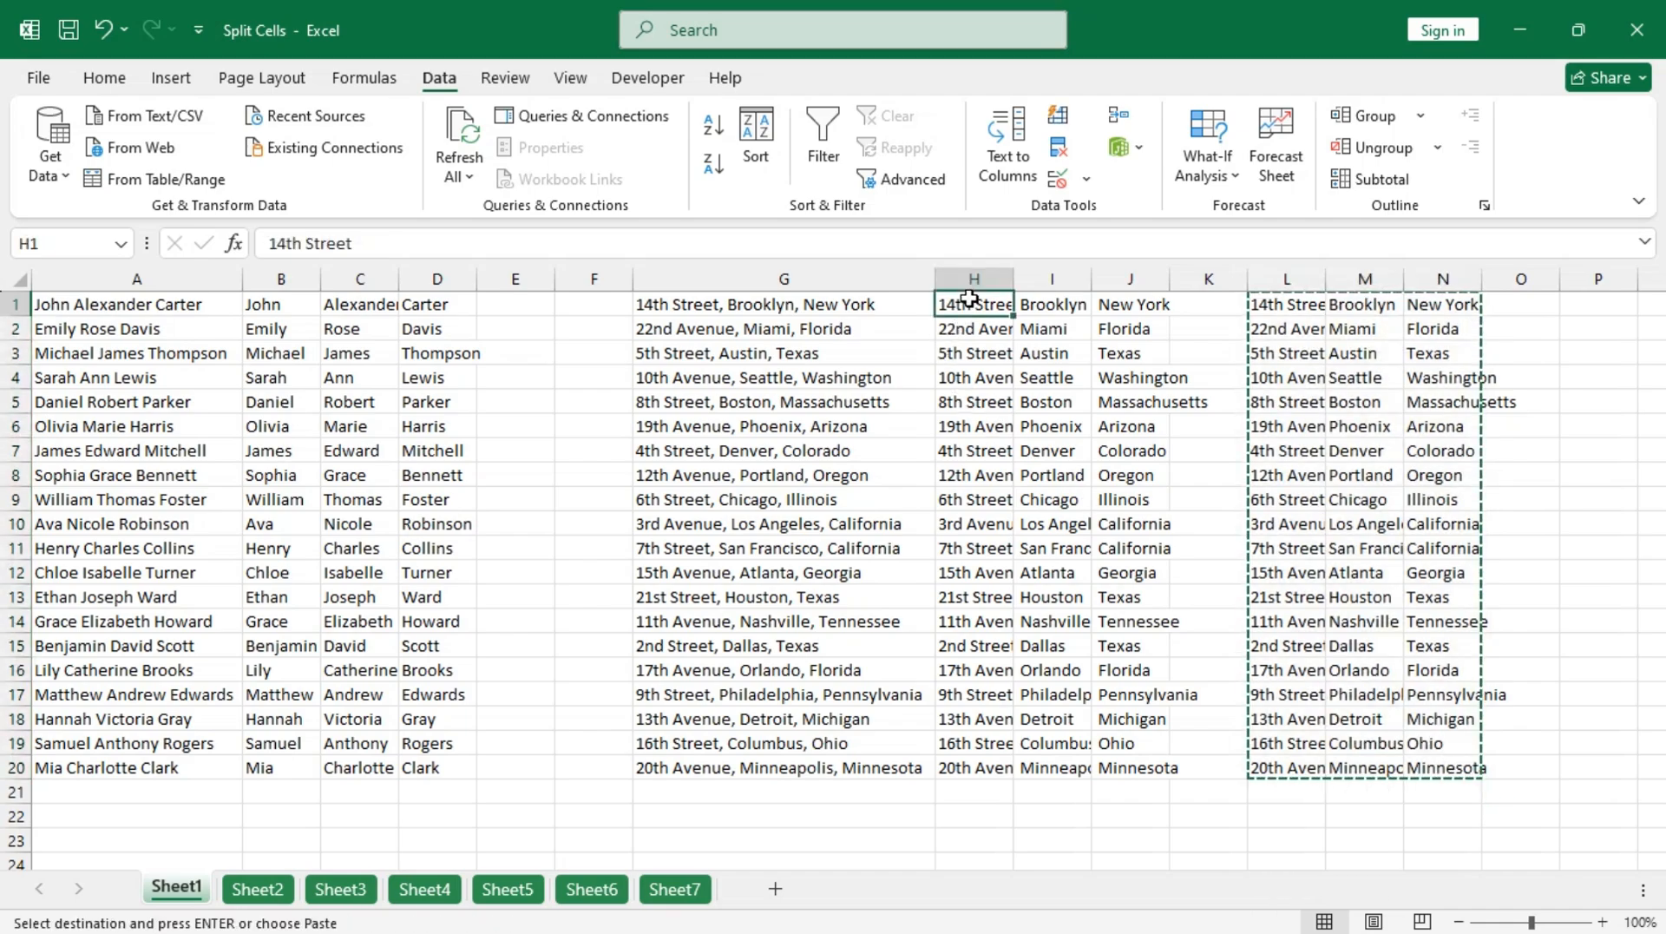
{"action": "right_click", "coordinate": [967, 304]}
{"action": "left_click", "coordinate": [1067, 372]}
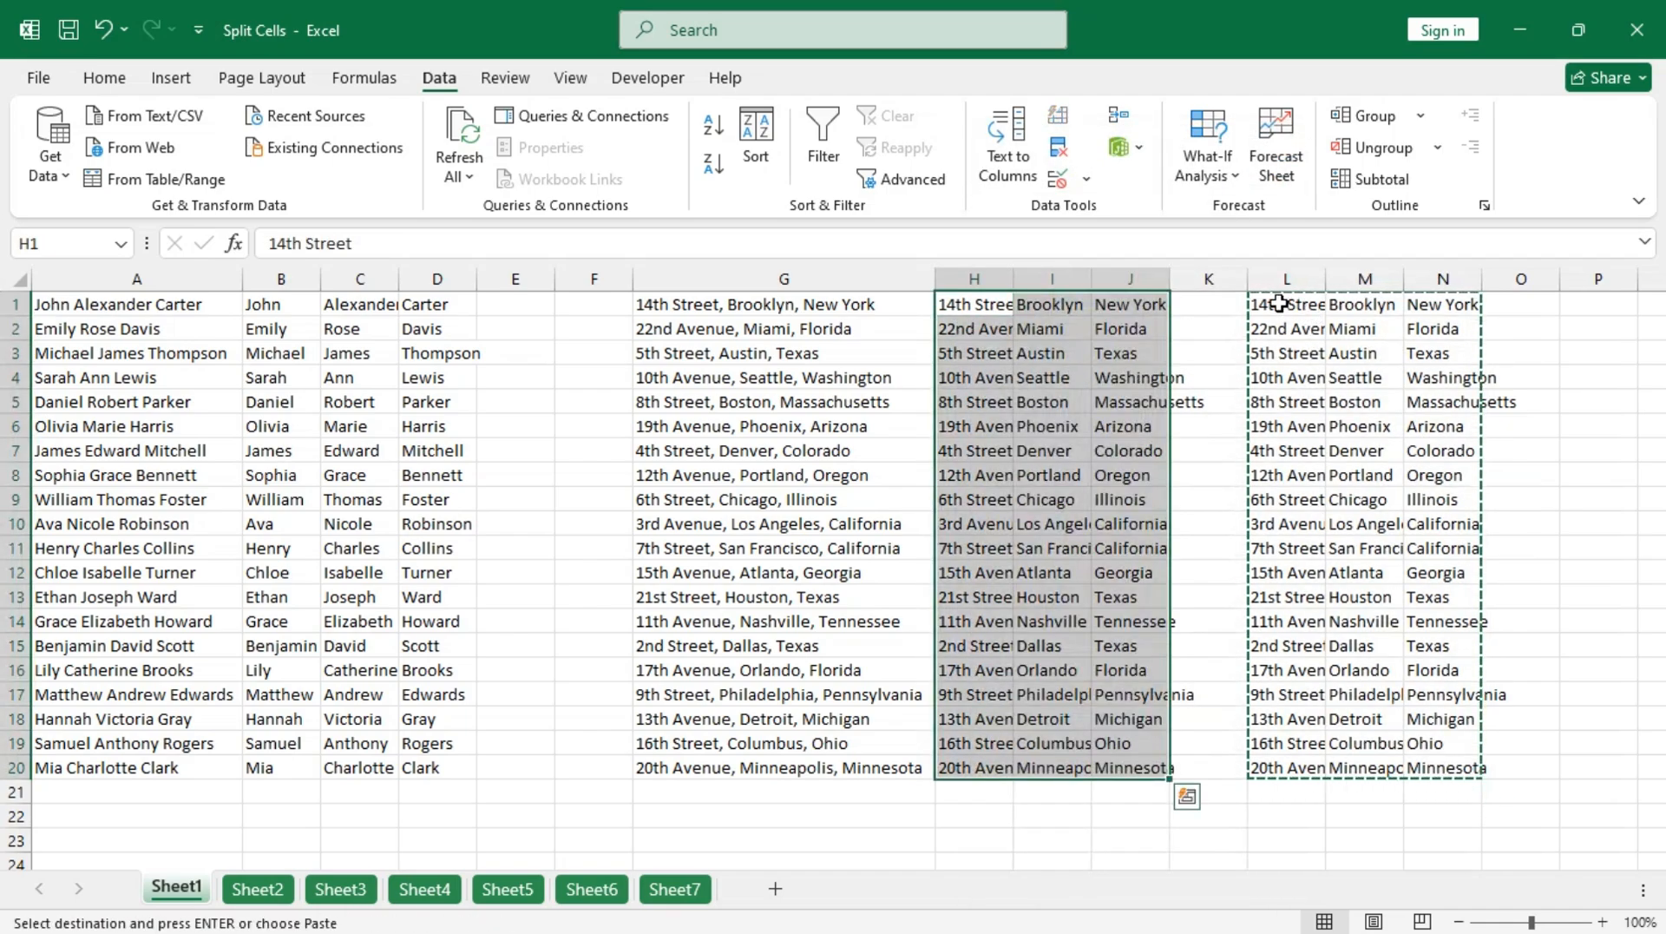
Delete the helper TRIM results from L1:N20.
{"action": "left_click_drag", "start_coordinate": [1273, 306], "coordinate": [1454, 769]}
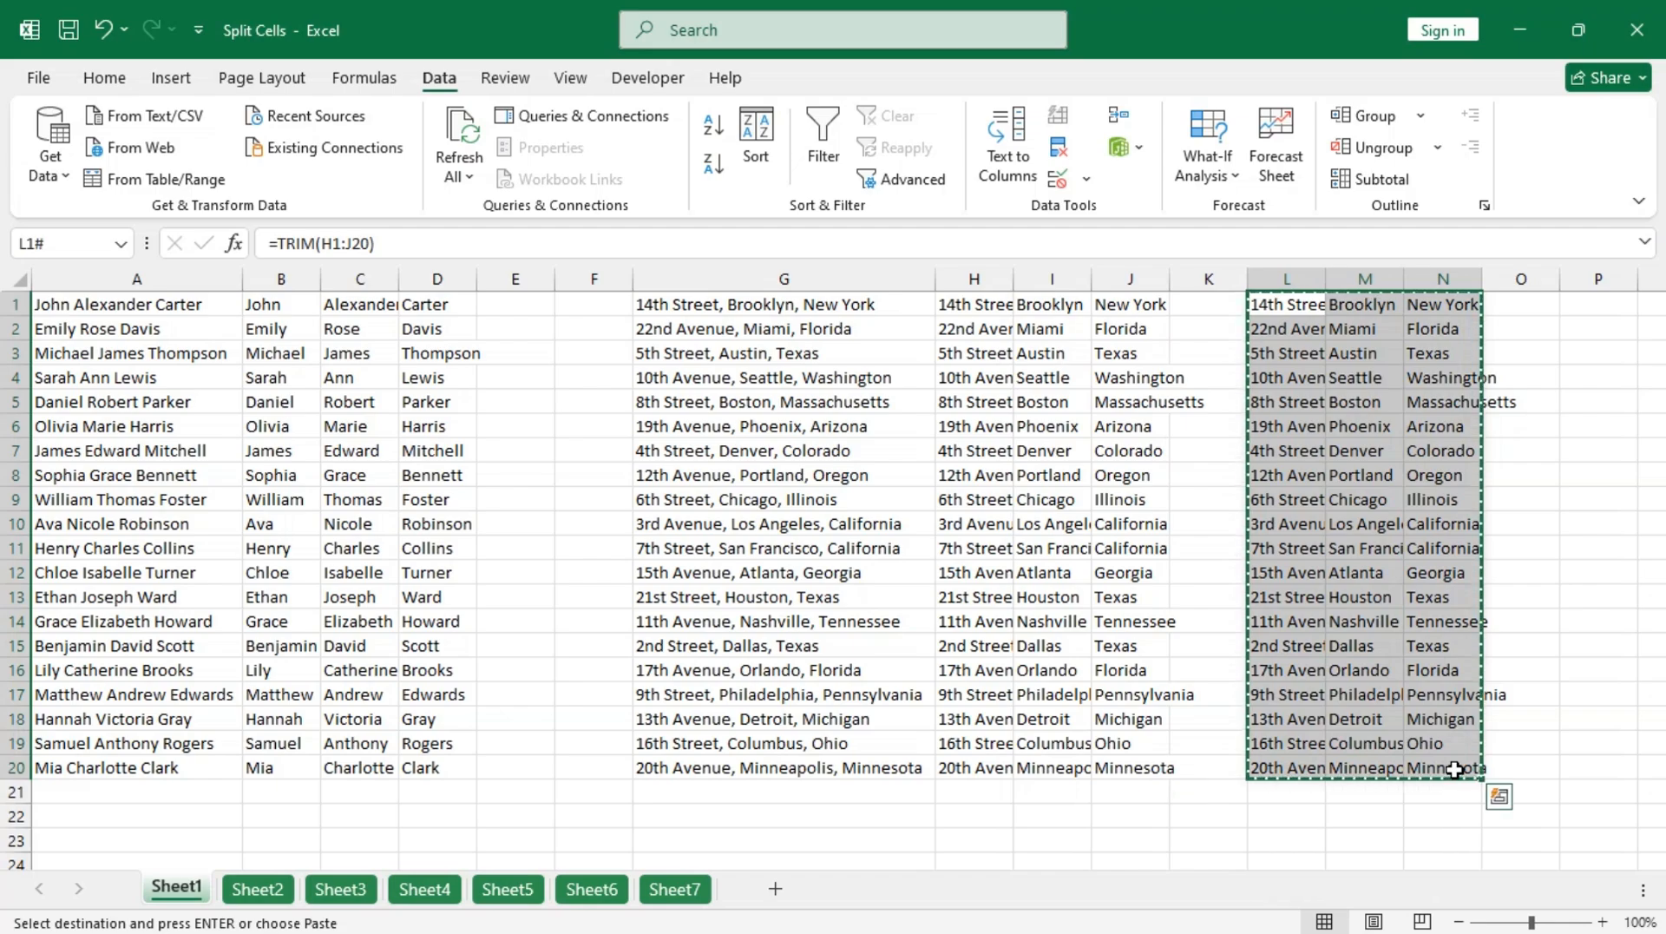
{"action": "key", "text": "Delete"}
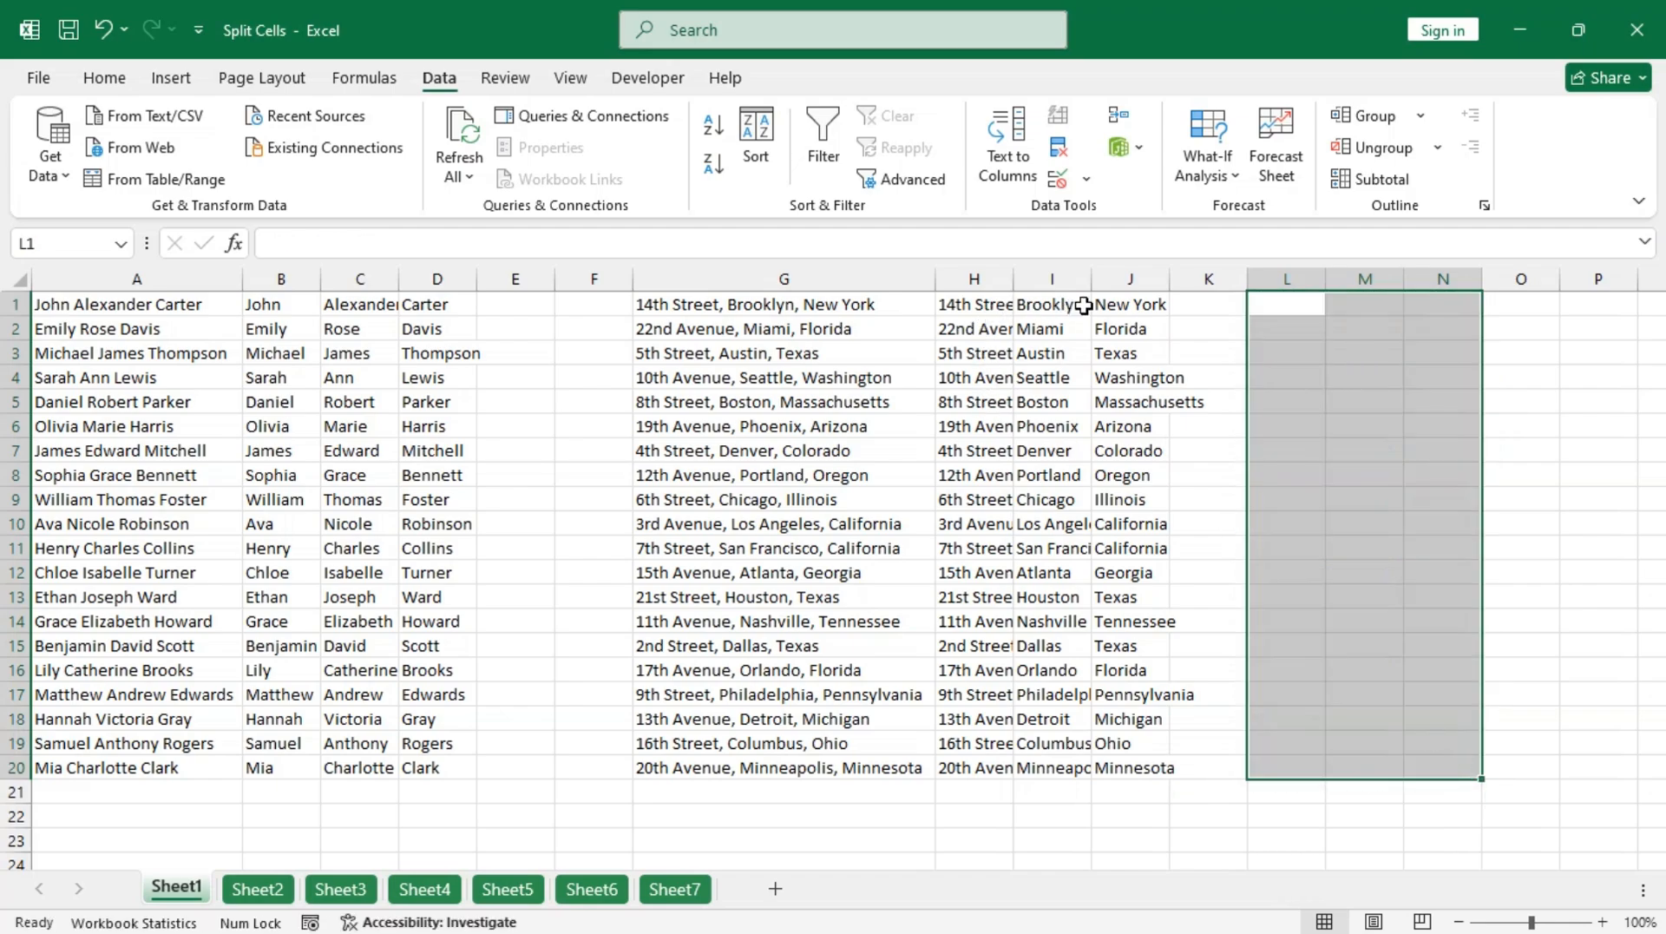
{"action": "left_click", "coordinate": [963, 305]}
{"action": "left_click", "coordinate": [167, 303]}
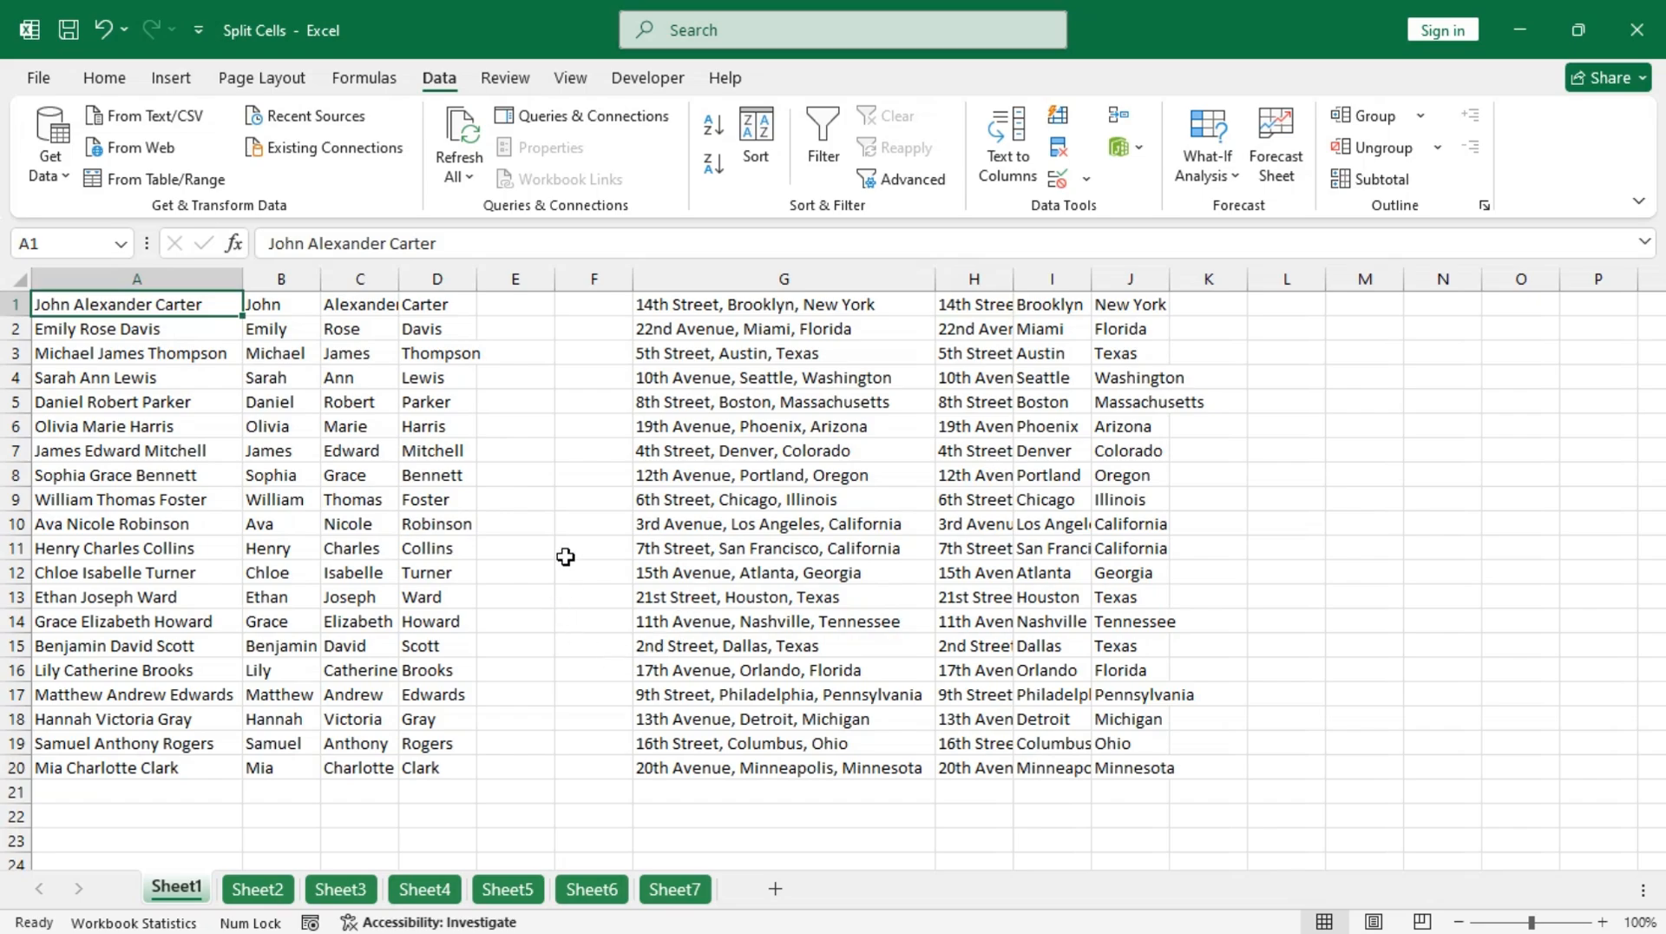
On Sheet2, enter the first names for rows 1 and 2 in column B and accept the Flash Fill suggestion down to B20.
{"action": "left_click", "coordinate": [107, 80]}
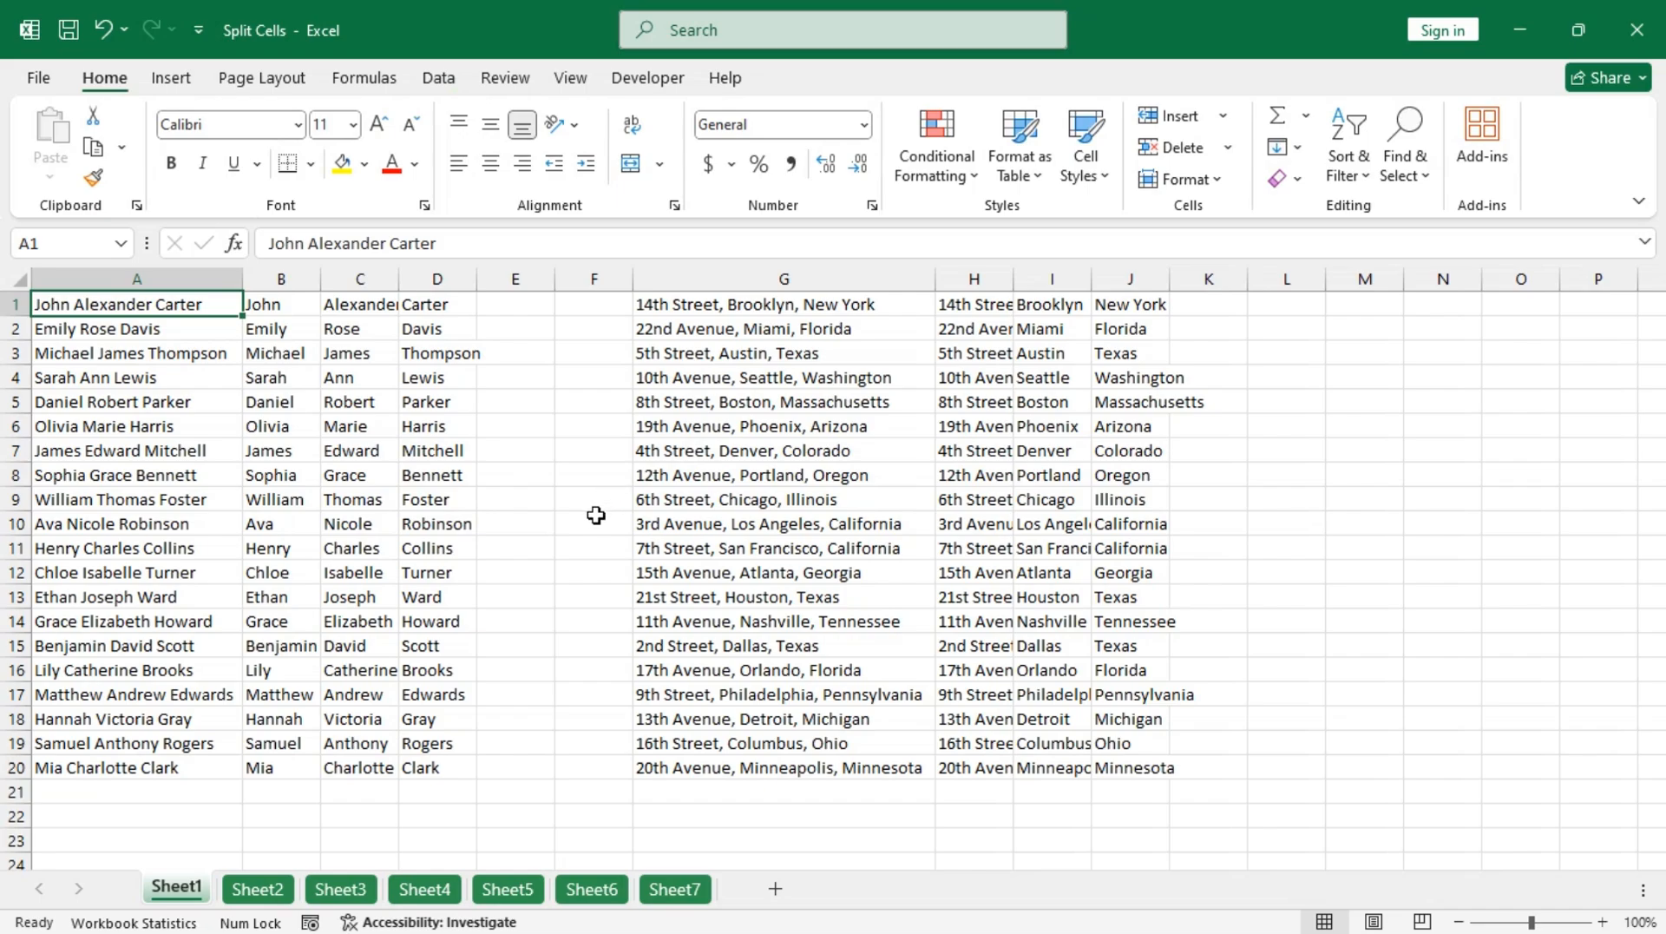
{"action": "left_click", "coordinate": [269, 891]}
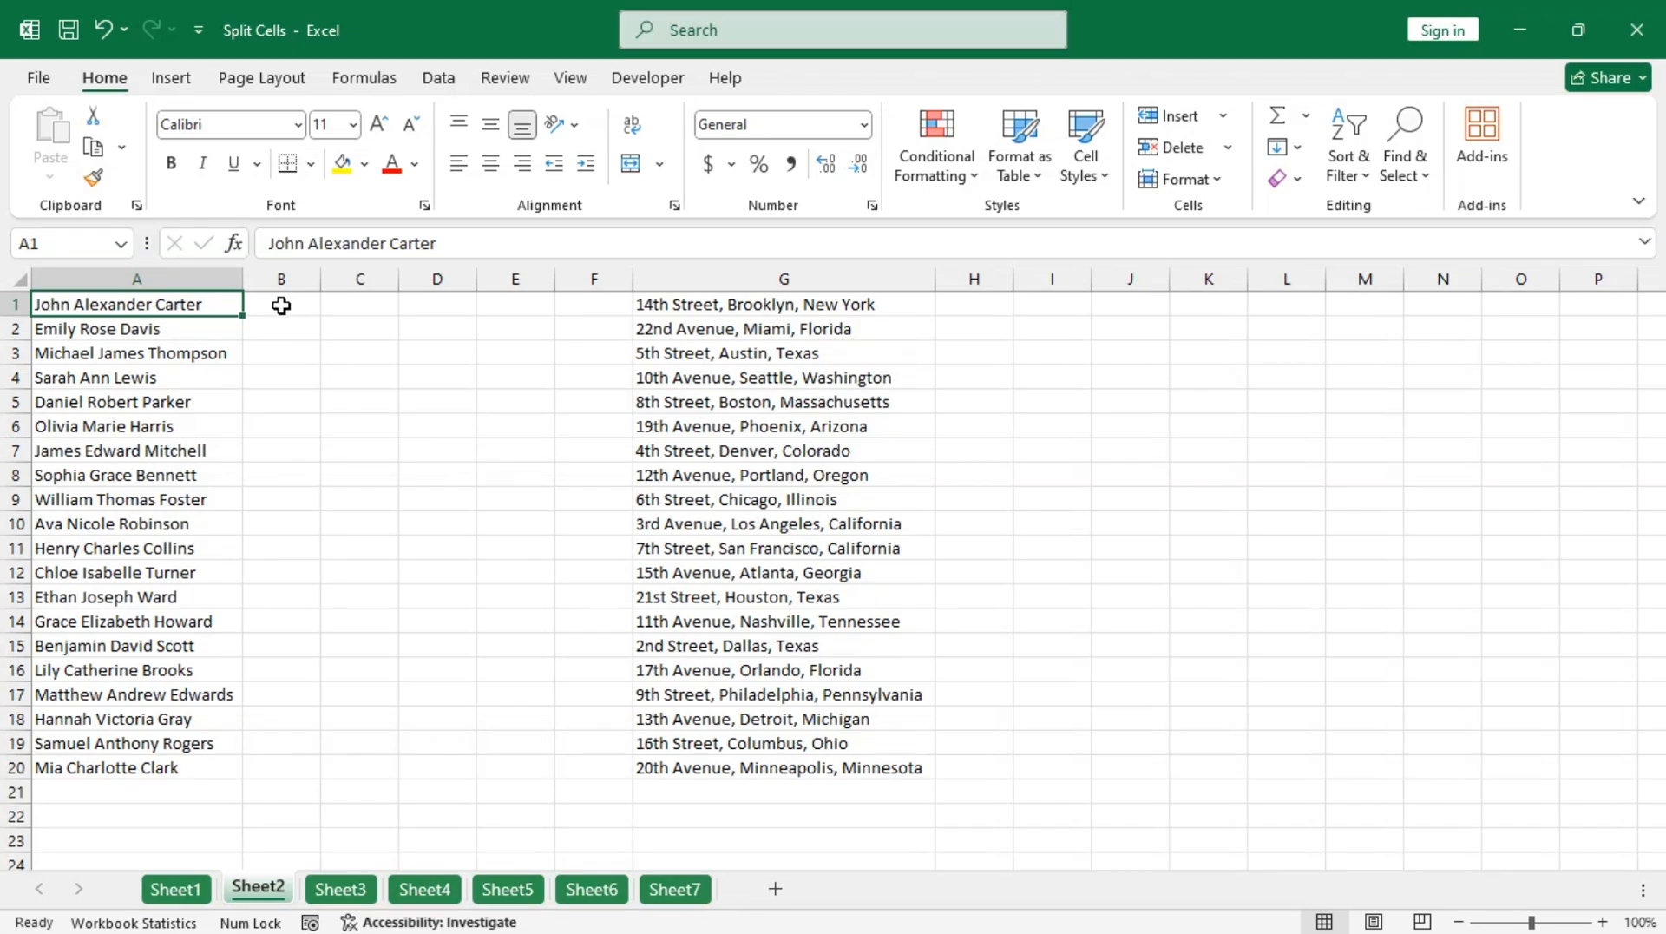
{"action": "left_click", "coordinate": [282, 306]}
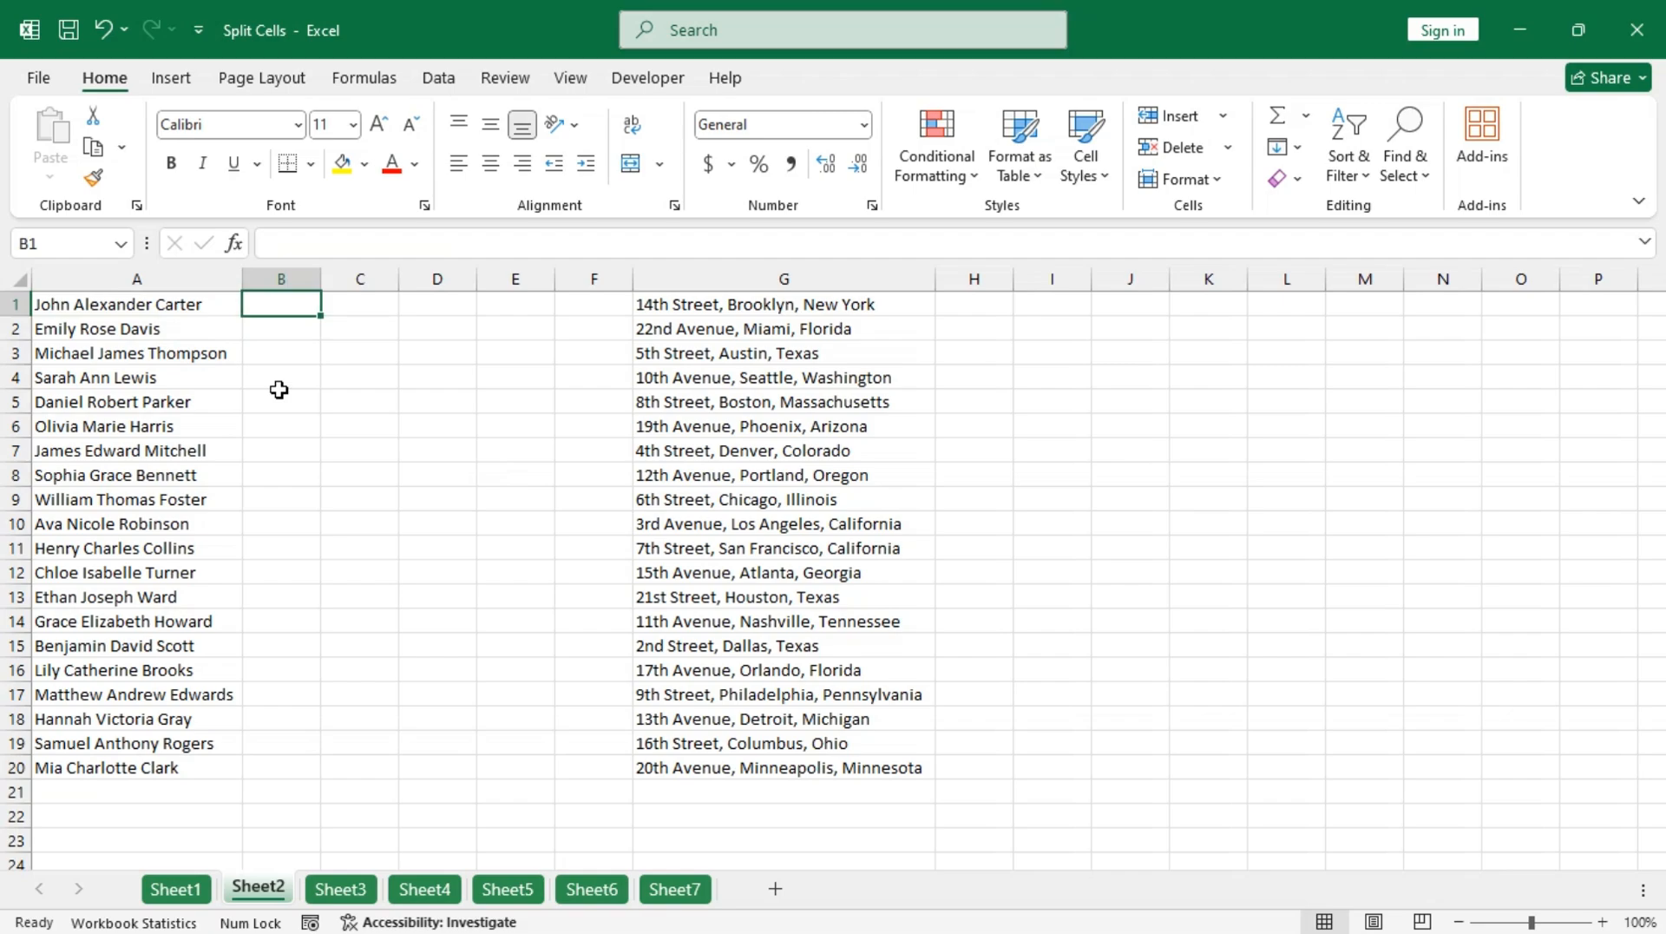
{"action": "type", "text": "John"}
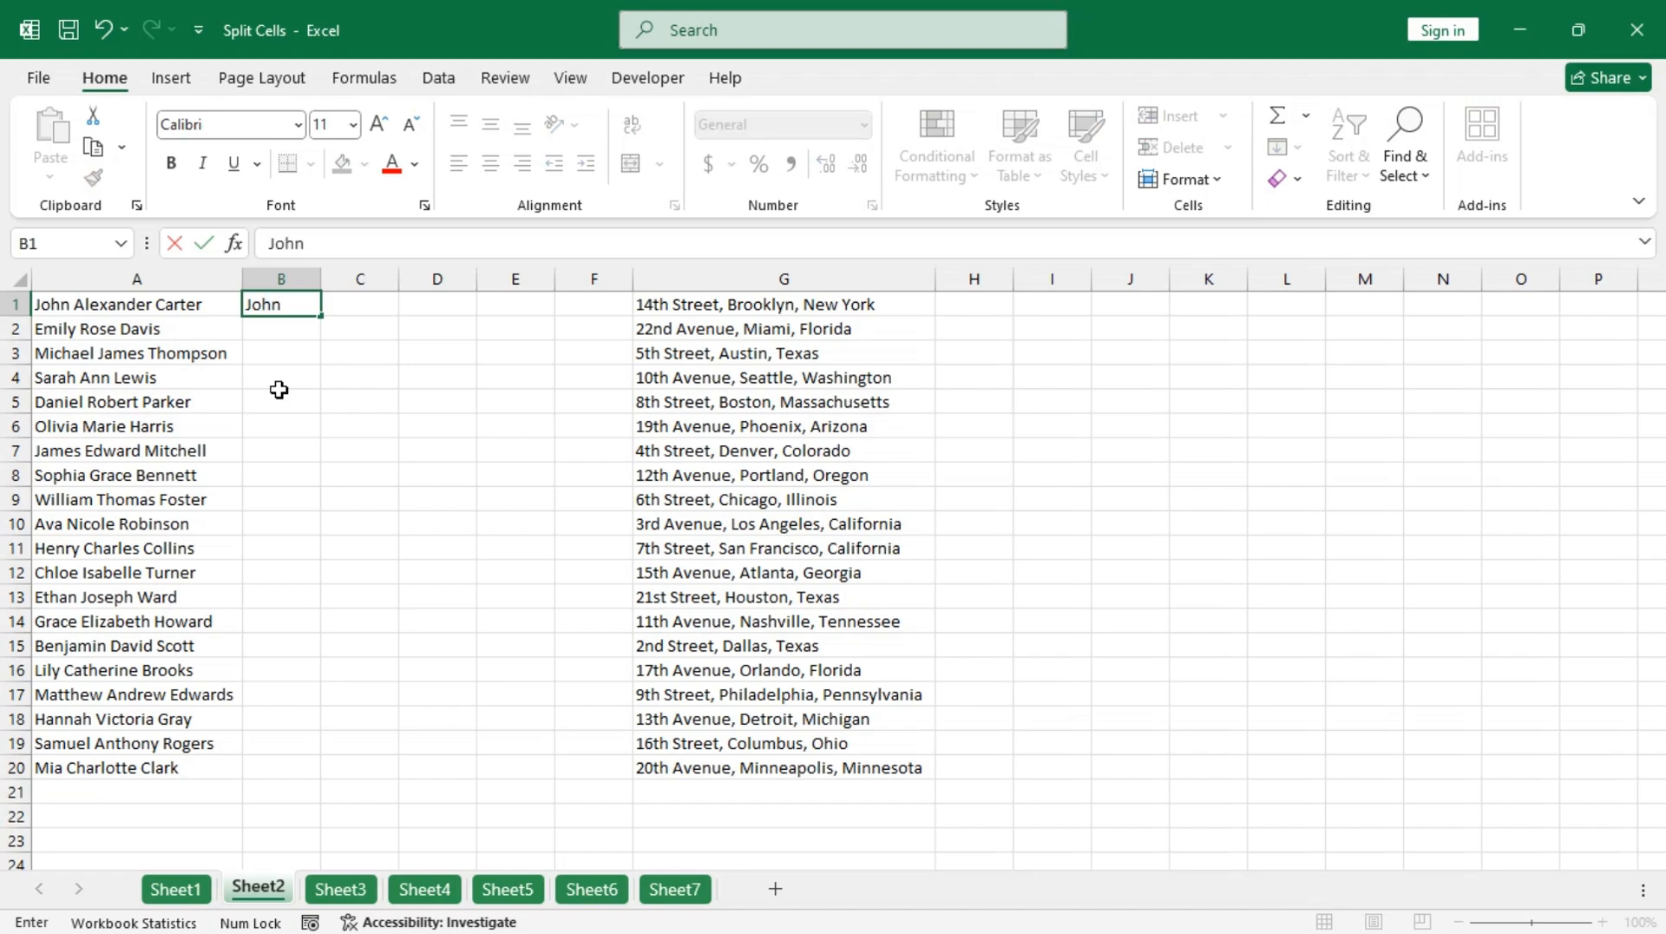
{"action": "key", "text": "Return"}
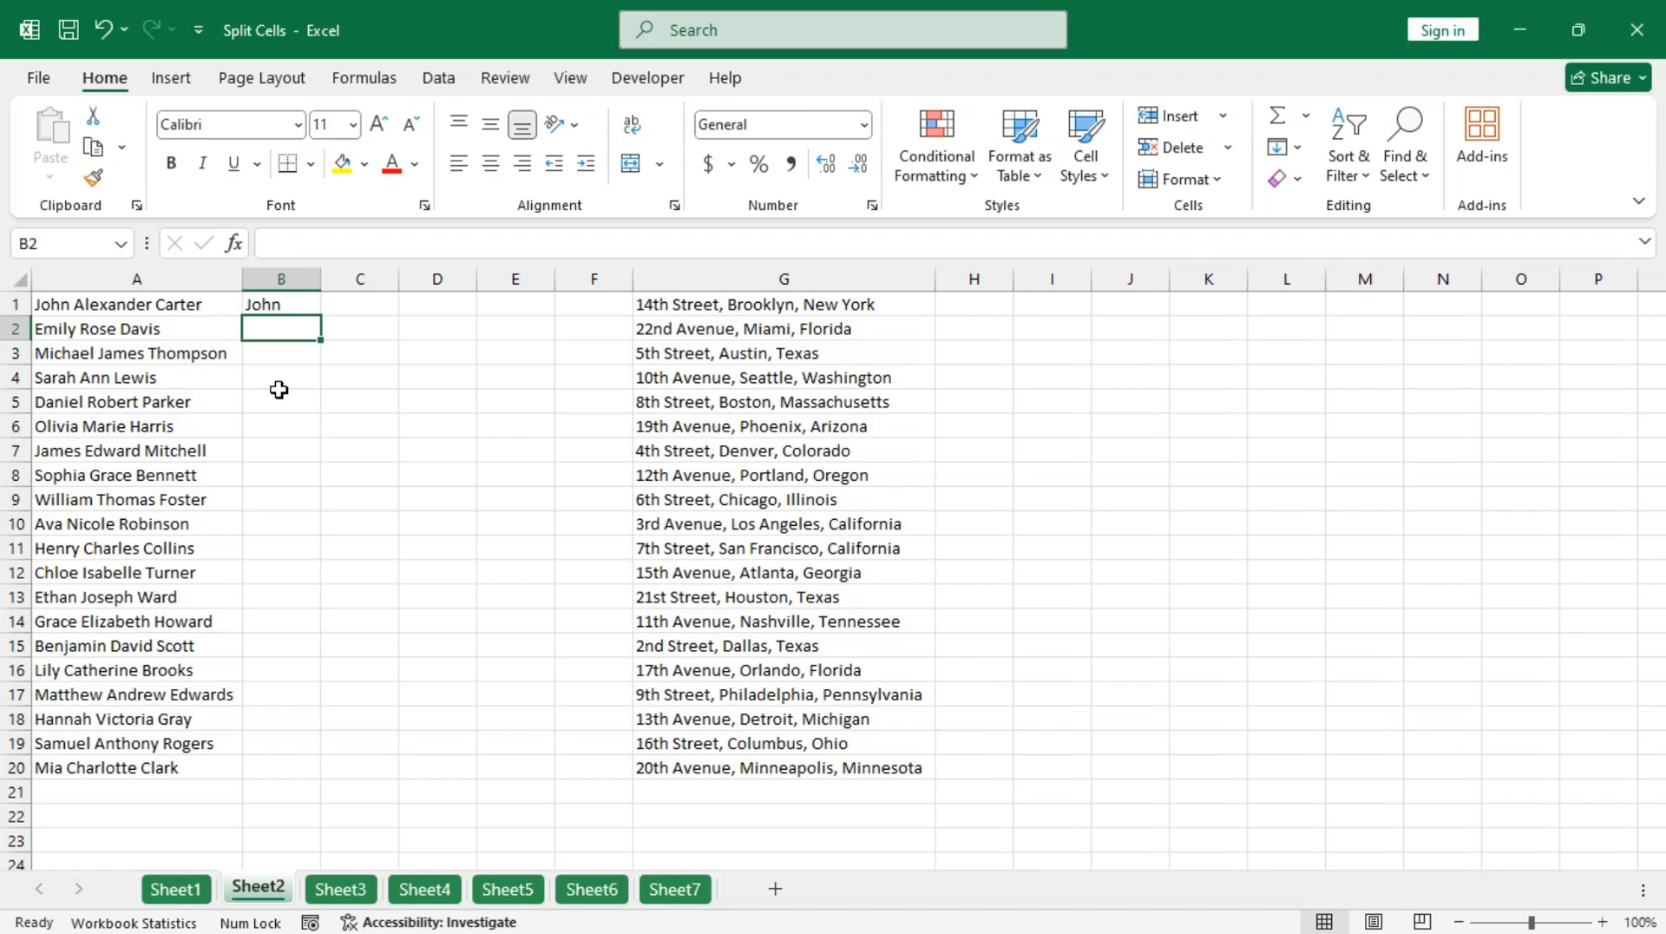
{"action": "type", "text": "Emily"}
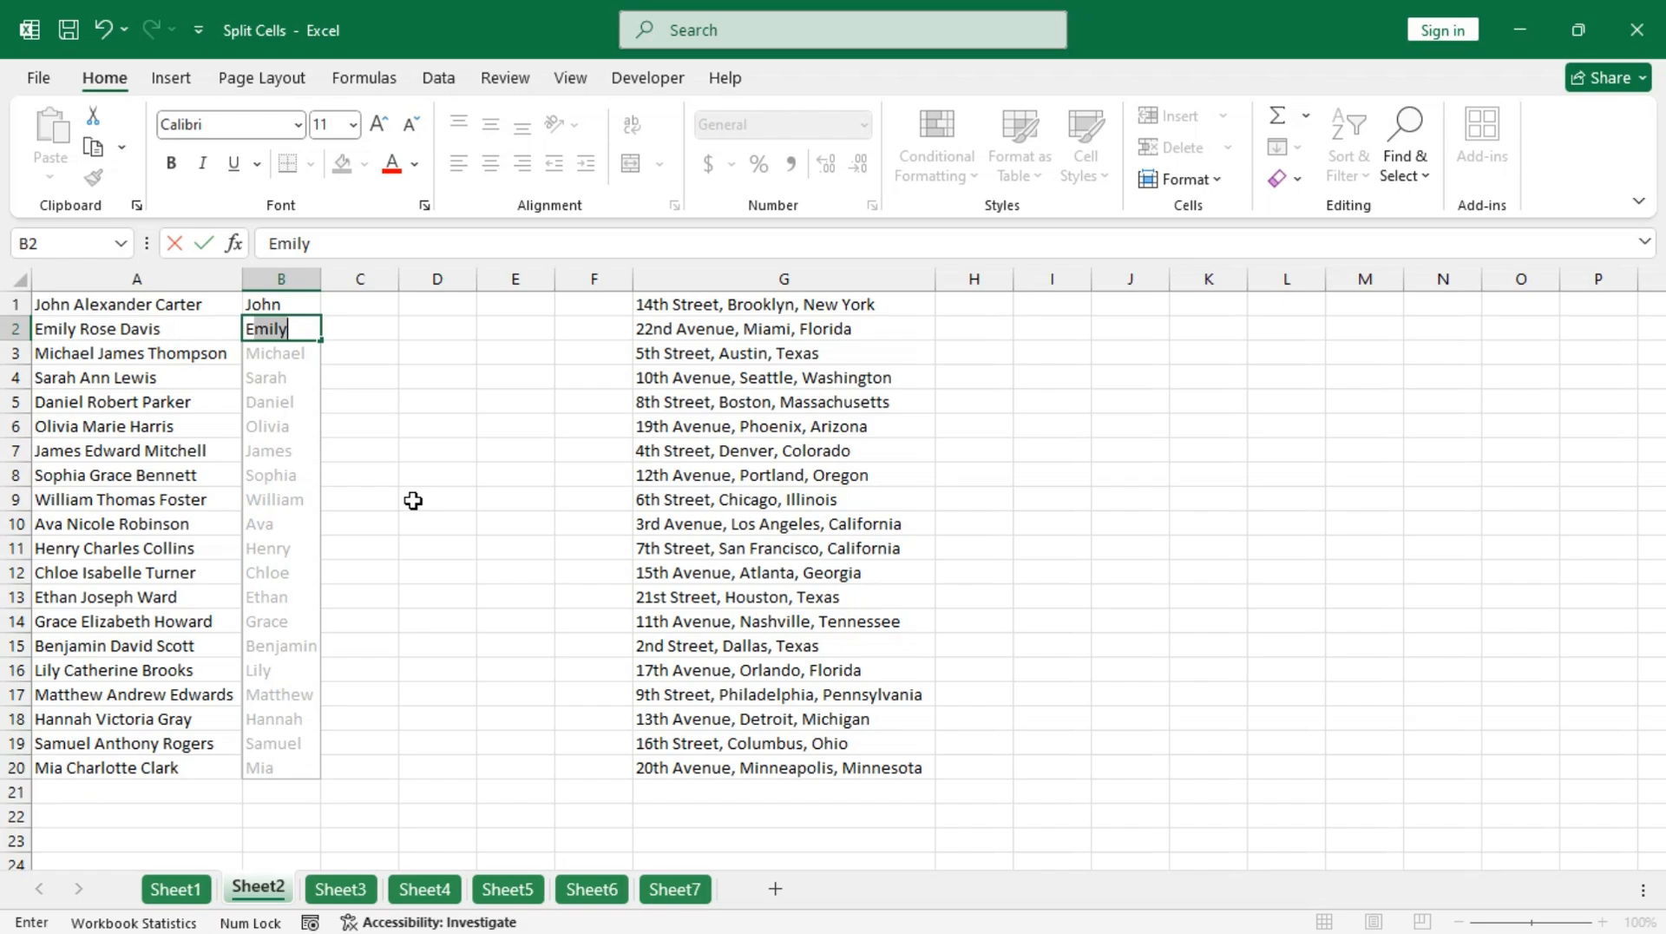
{"action": "key", "text": "Return"}
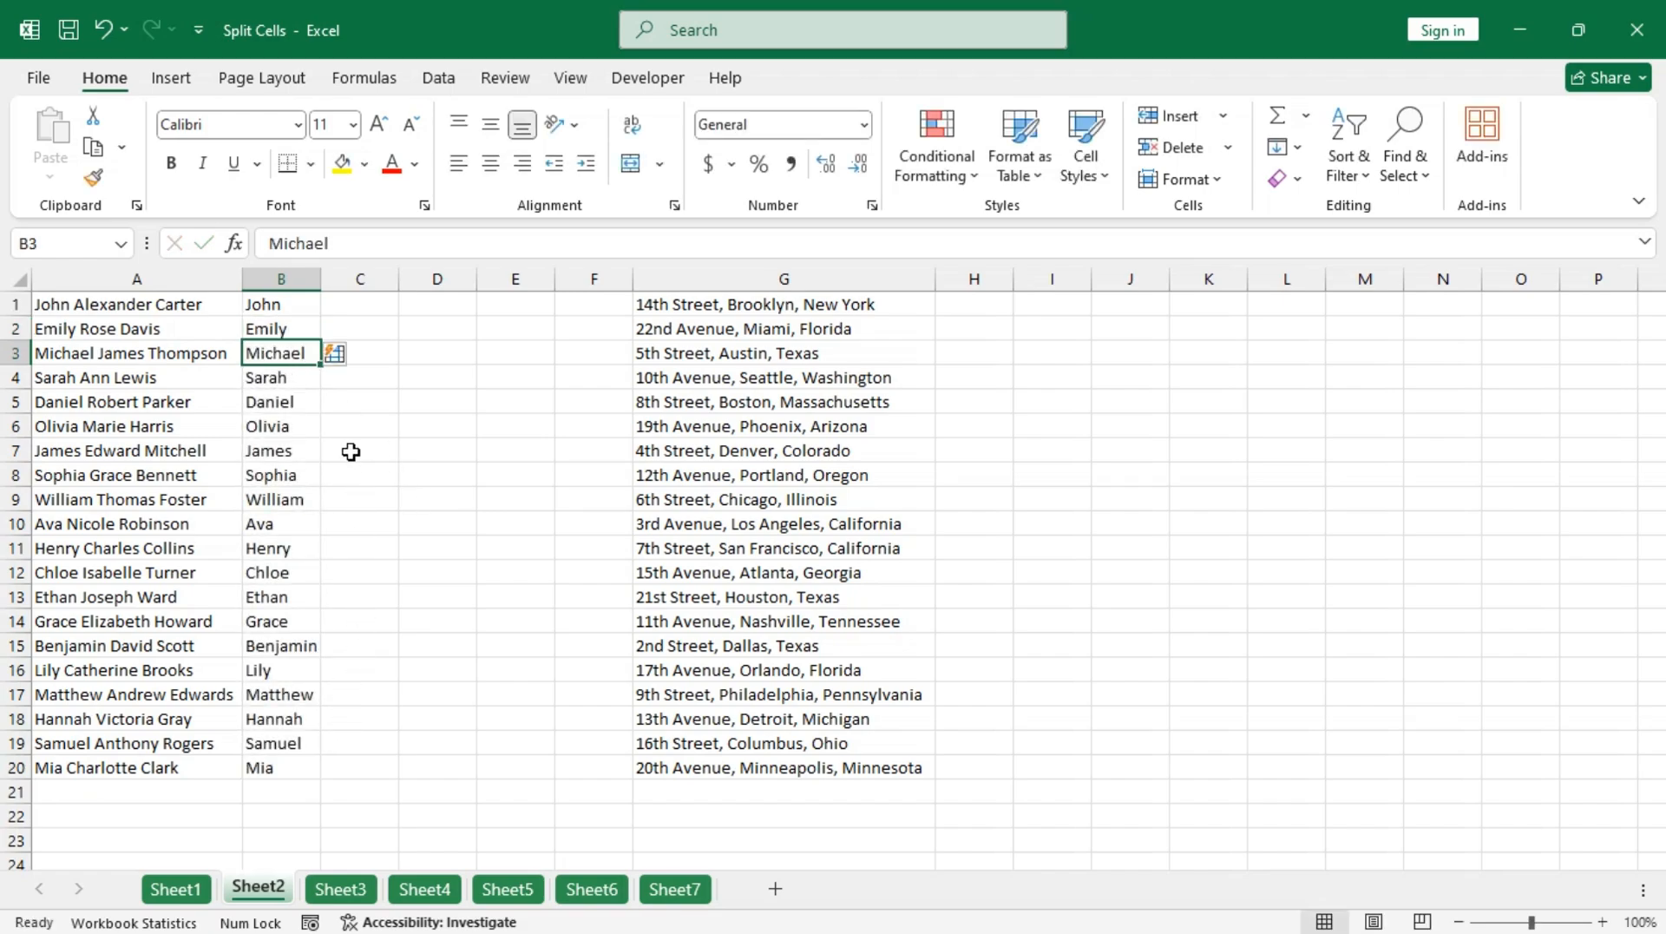
Enter the middle names for rows 1 and 2 in column C and accept the Flash Fill suggestion down to C20.
{"action": "left_click", "coordinate": [365, 307]}
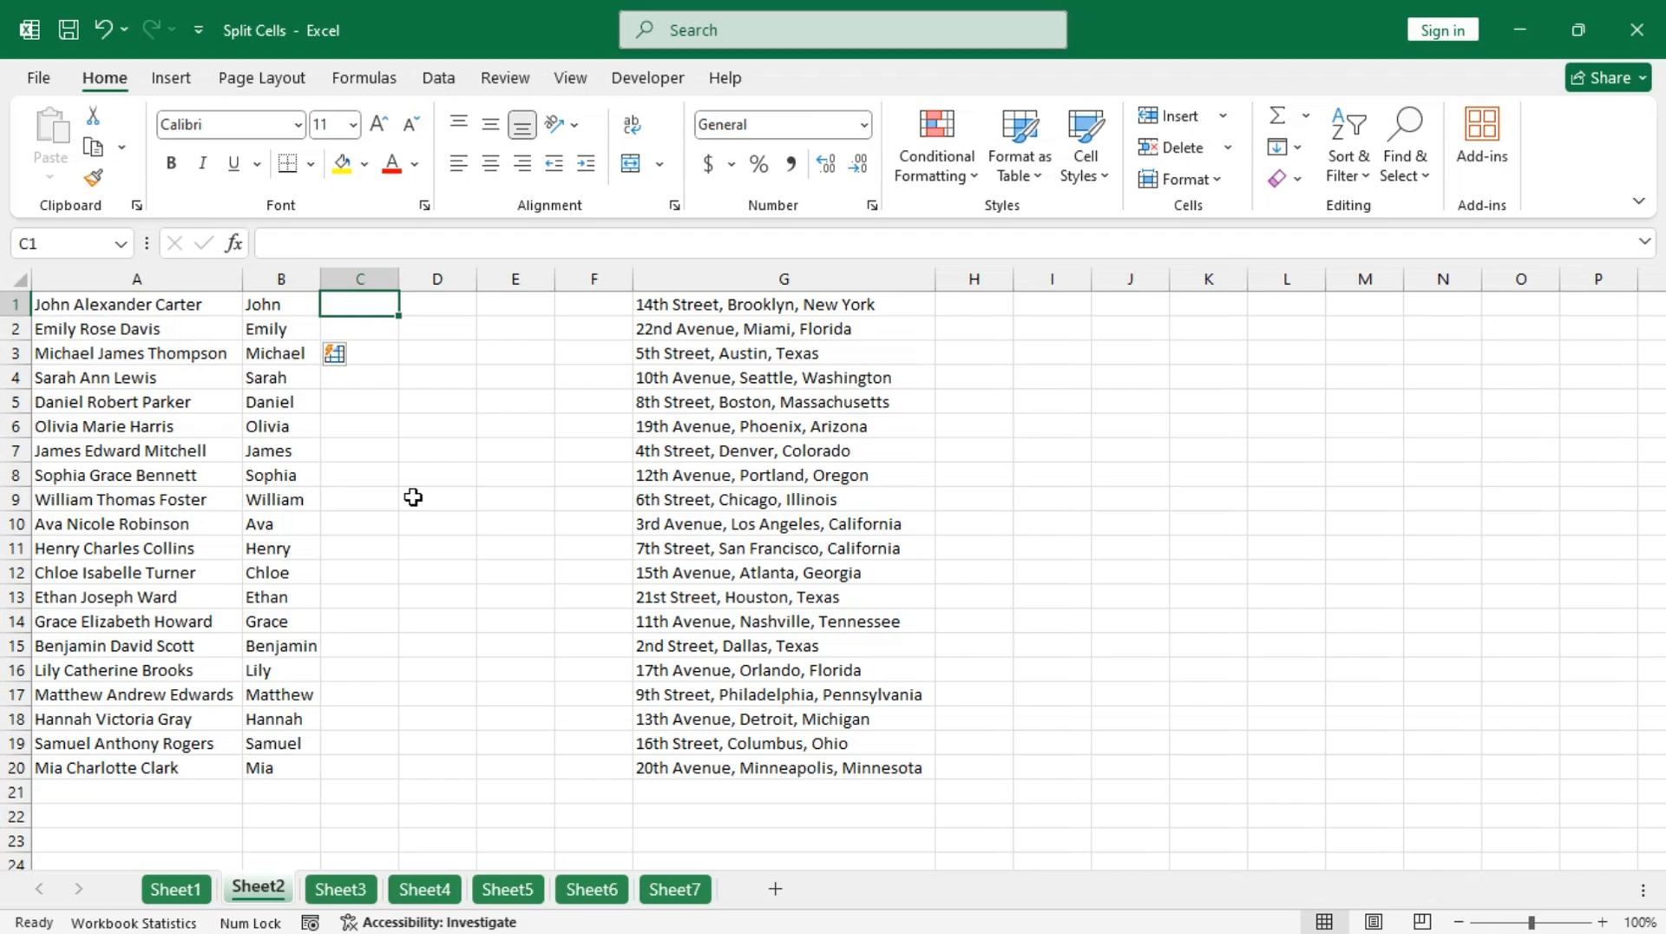
{"action": "type", "text": "Alexander"}
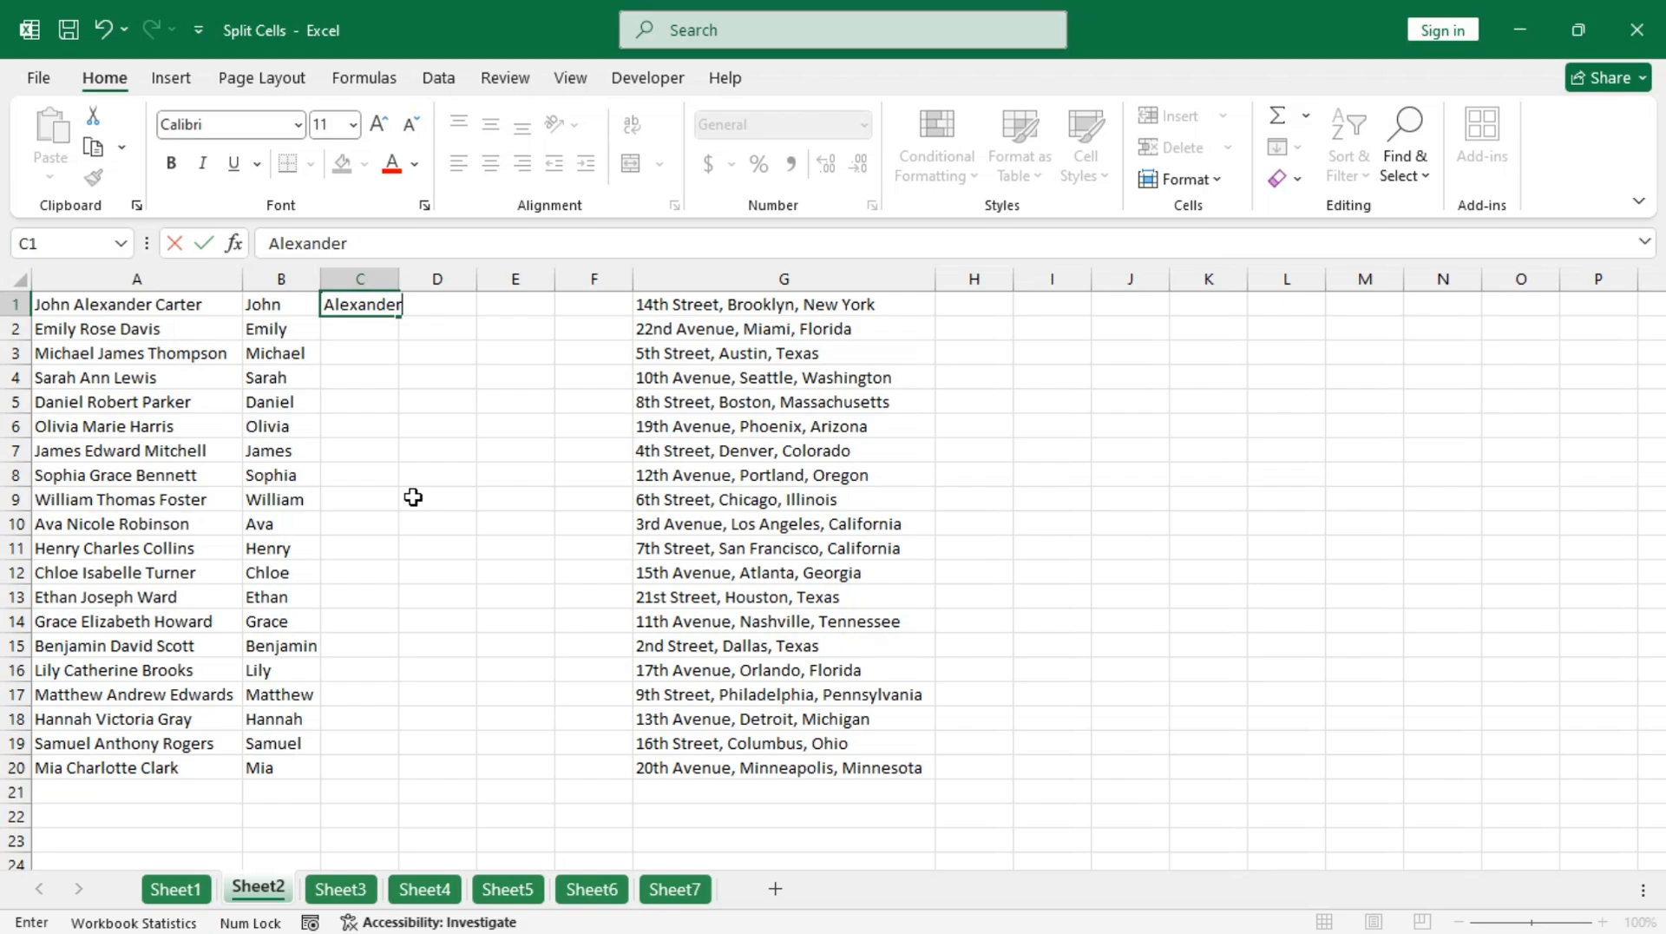
{"action": "key", "text": "Return"}
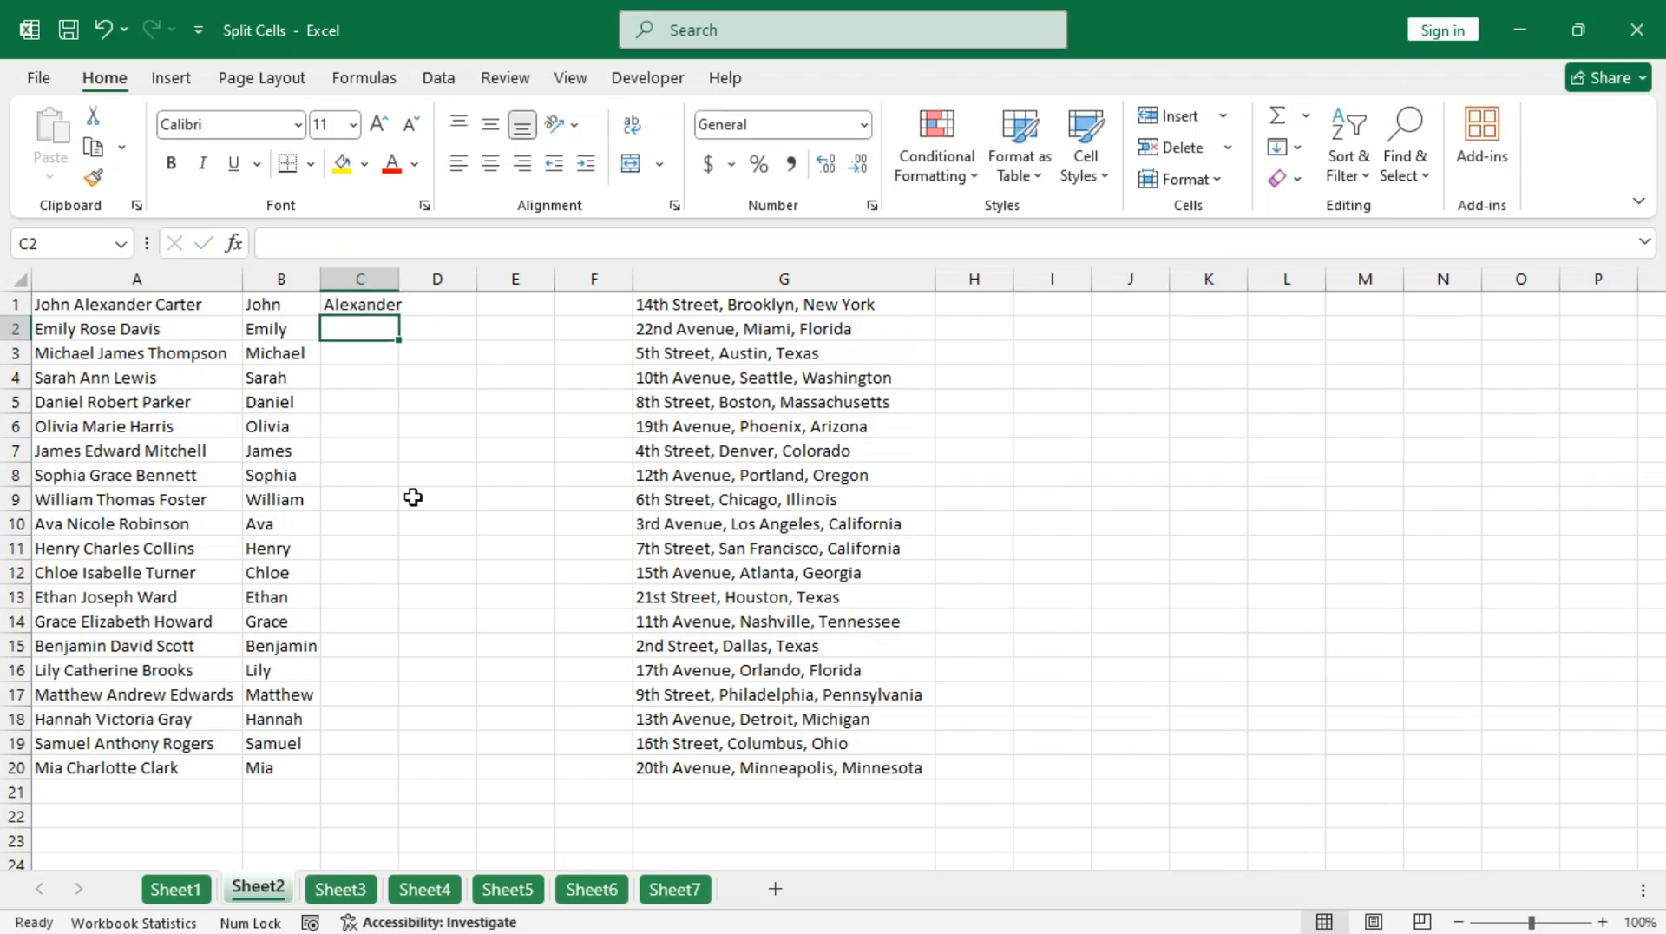
{"action": "type", "text": "Rose"}
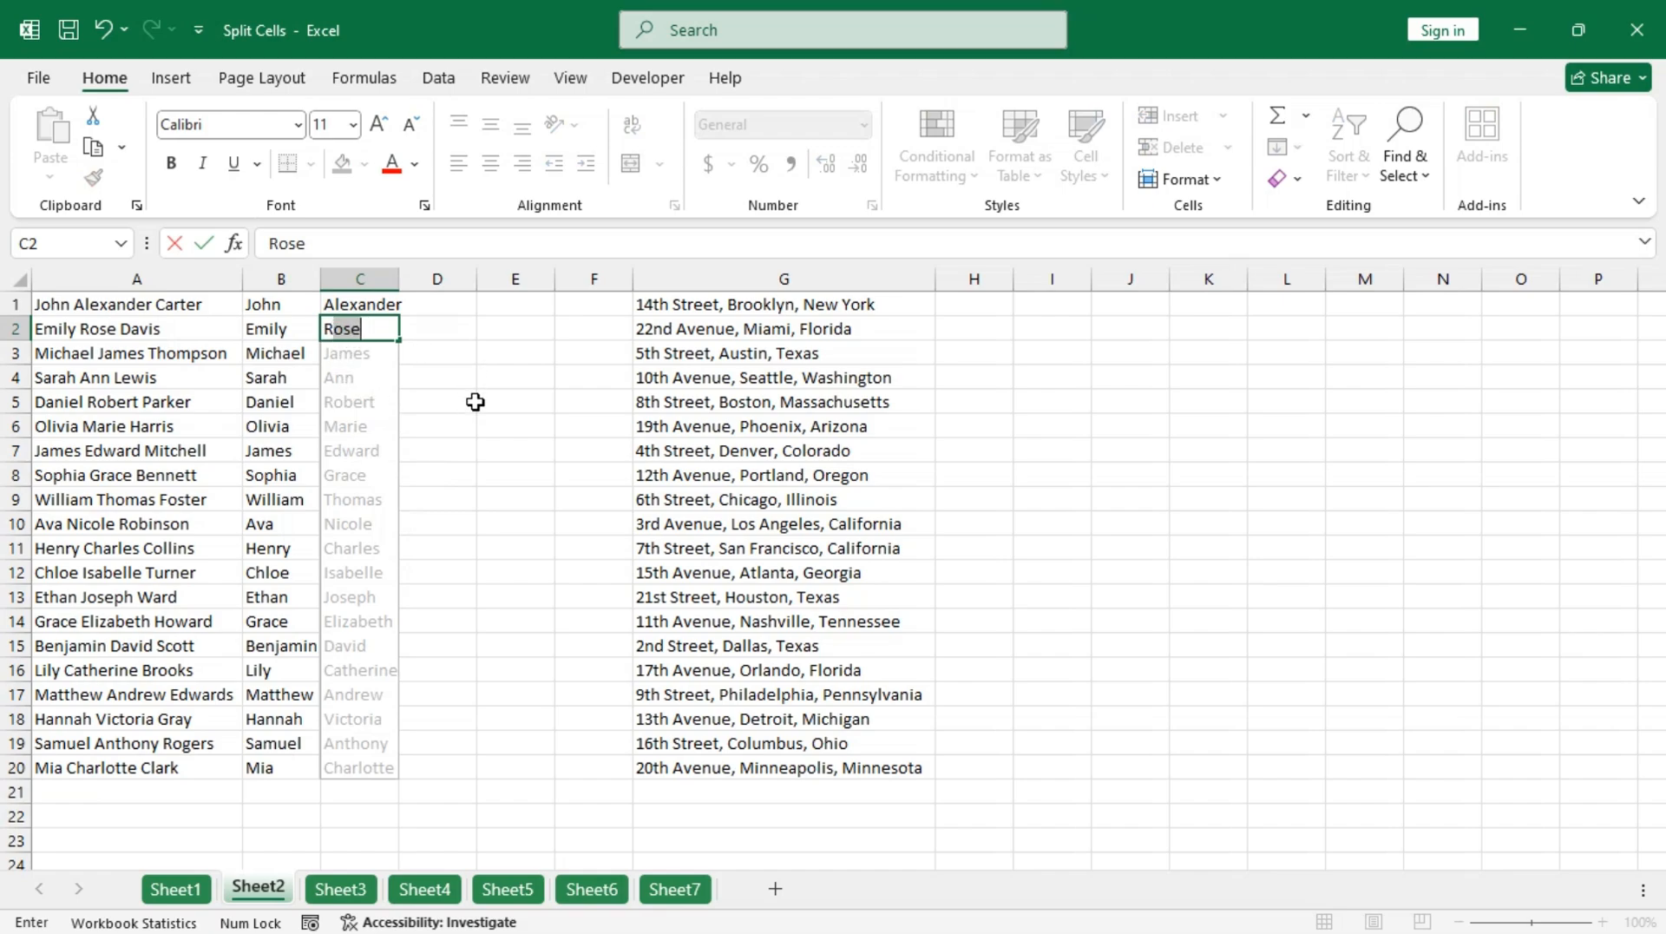
{"action": "key", "text": "Return"}
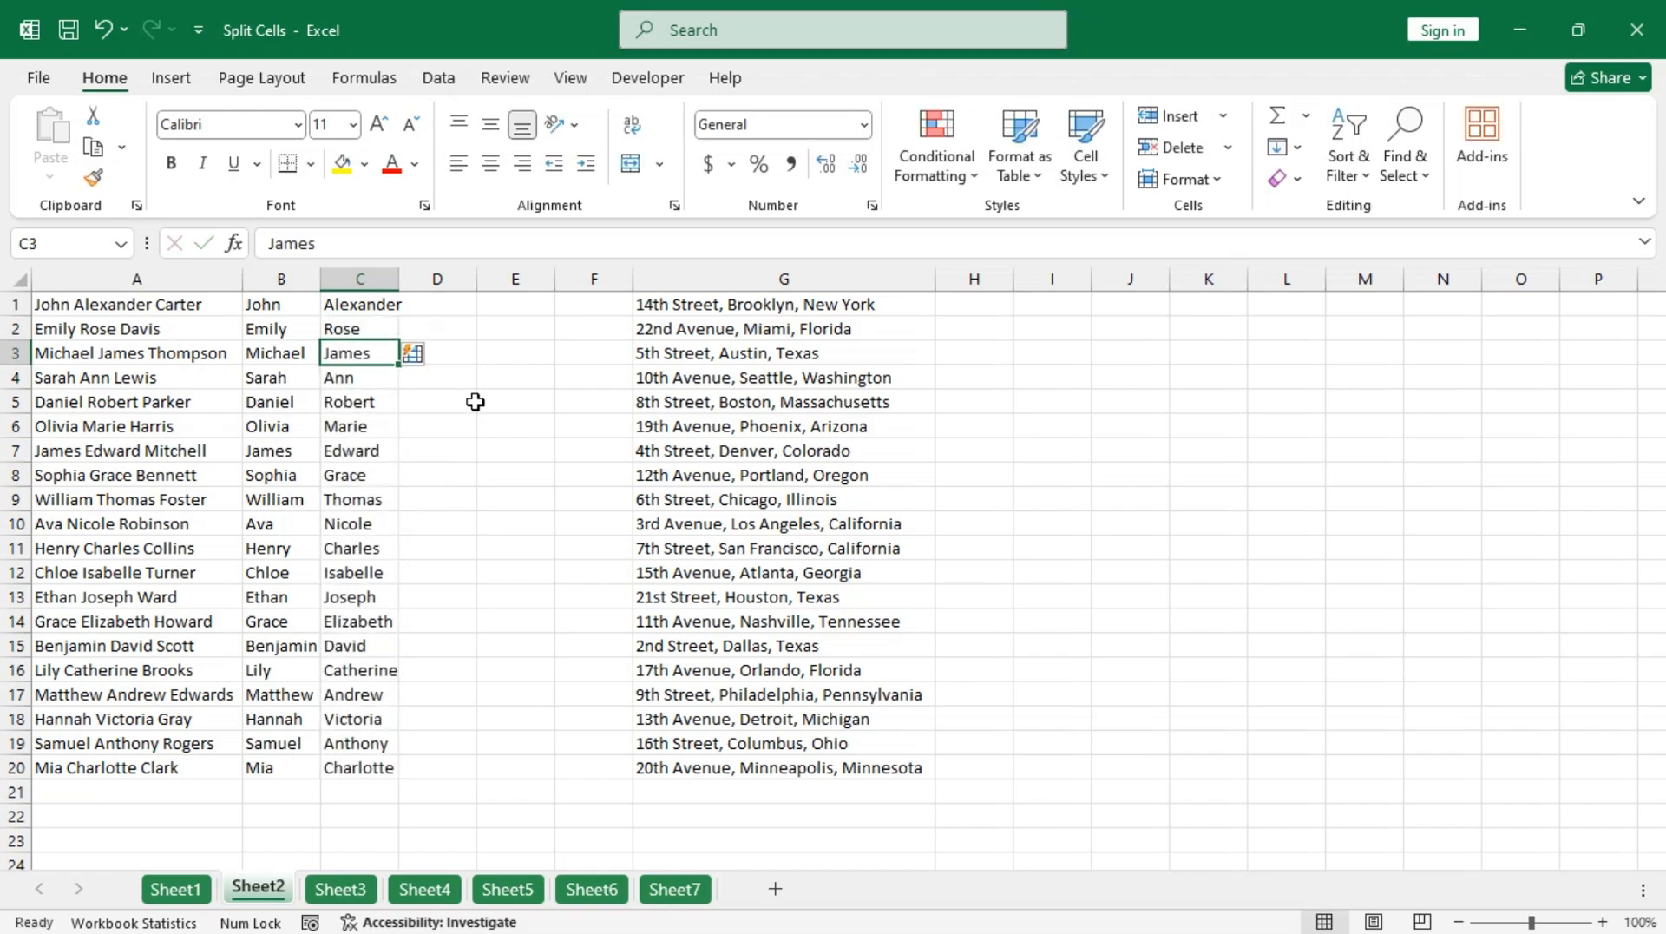
Enter the last names for rows 1 and 2 in column D and accept the Flash Fill suggestion down to D20.
{"action": "left_click", "coordinate": [435, 305]}
{"action": "type", "text": "C"}
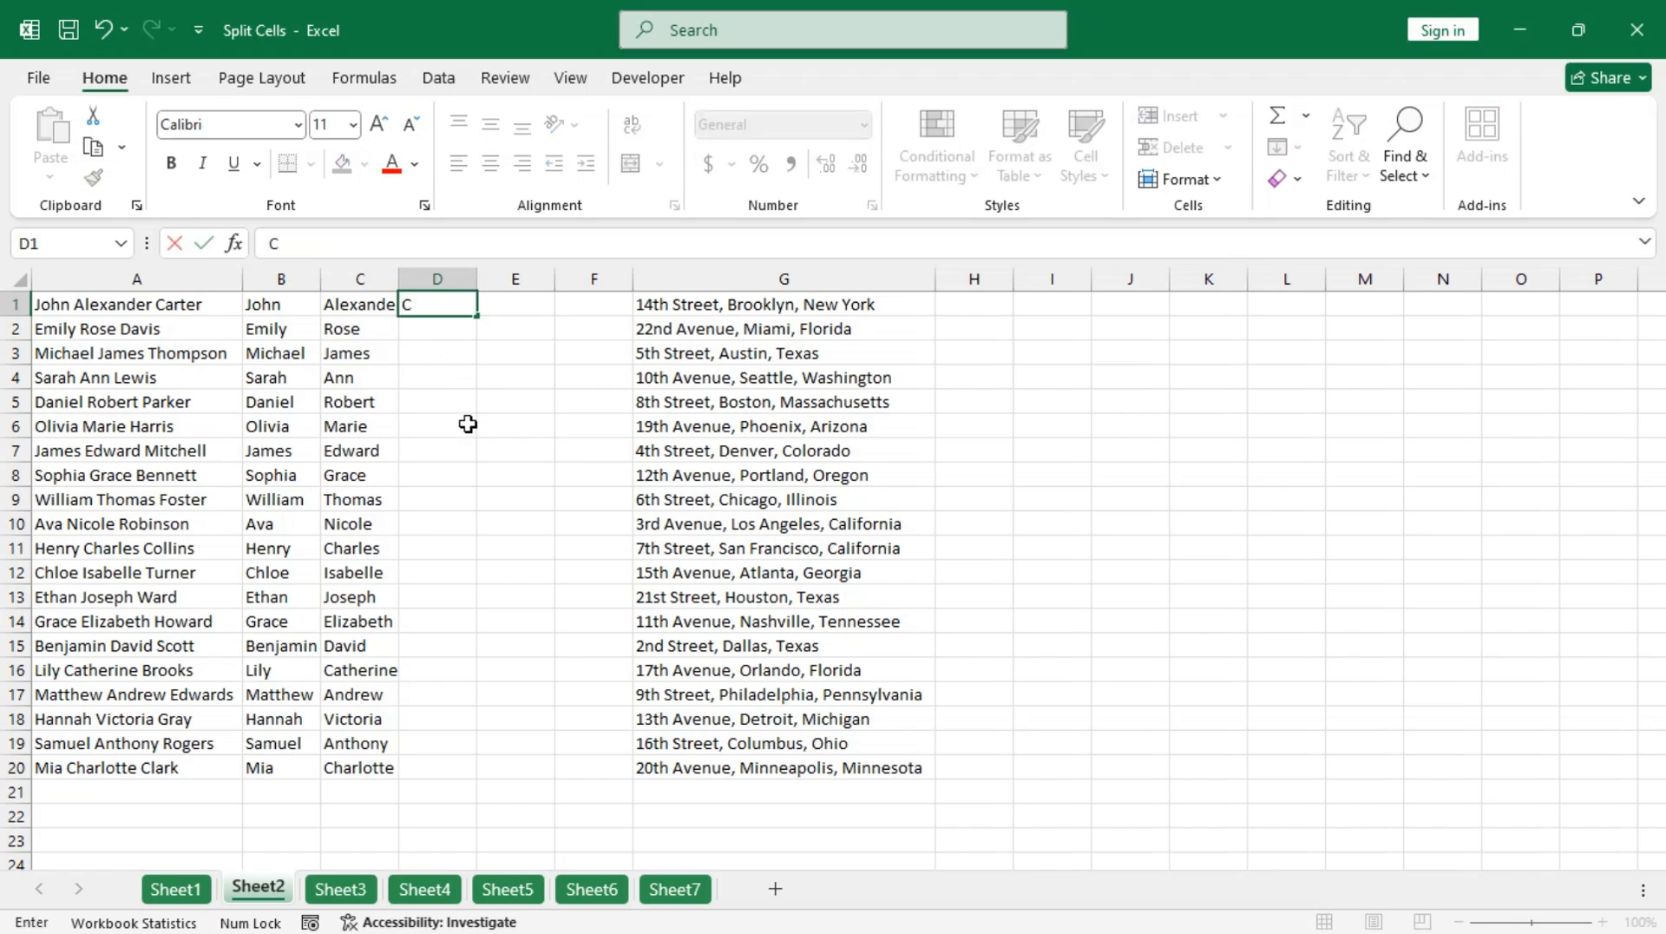
{"action": "type", "text": "arter"}
{"action": "key", "text": "Return"}
{"action": "type", "text": "Davis"}
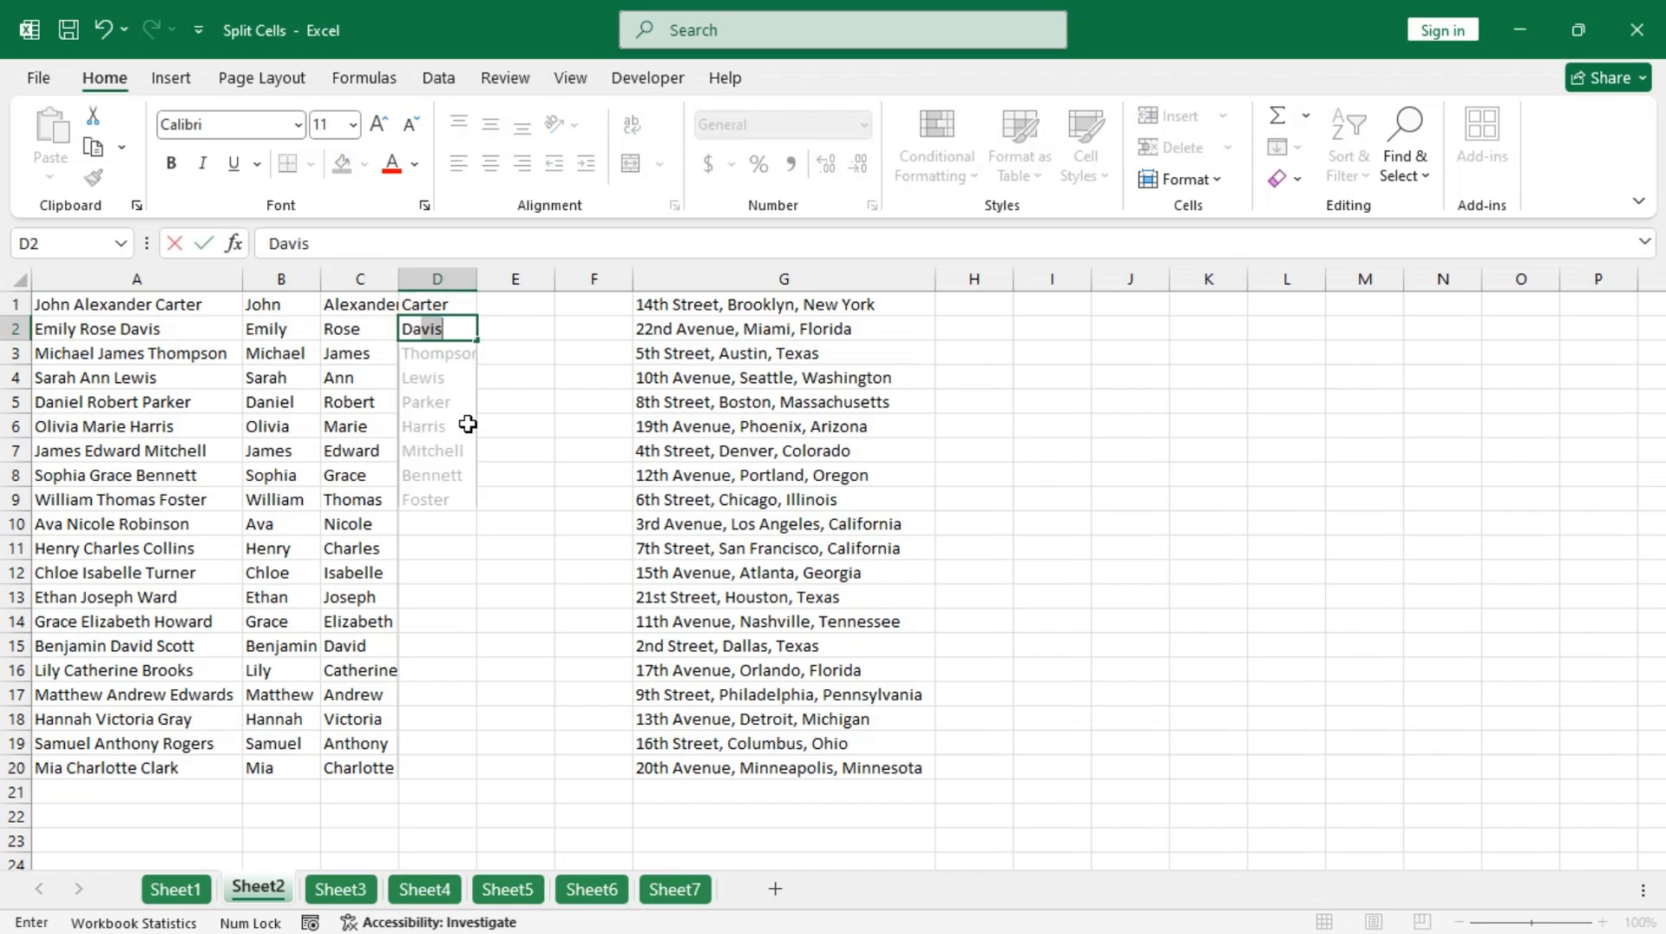
{"action": "key", "text": "Return"}
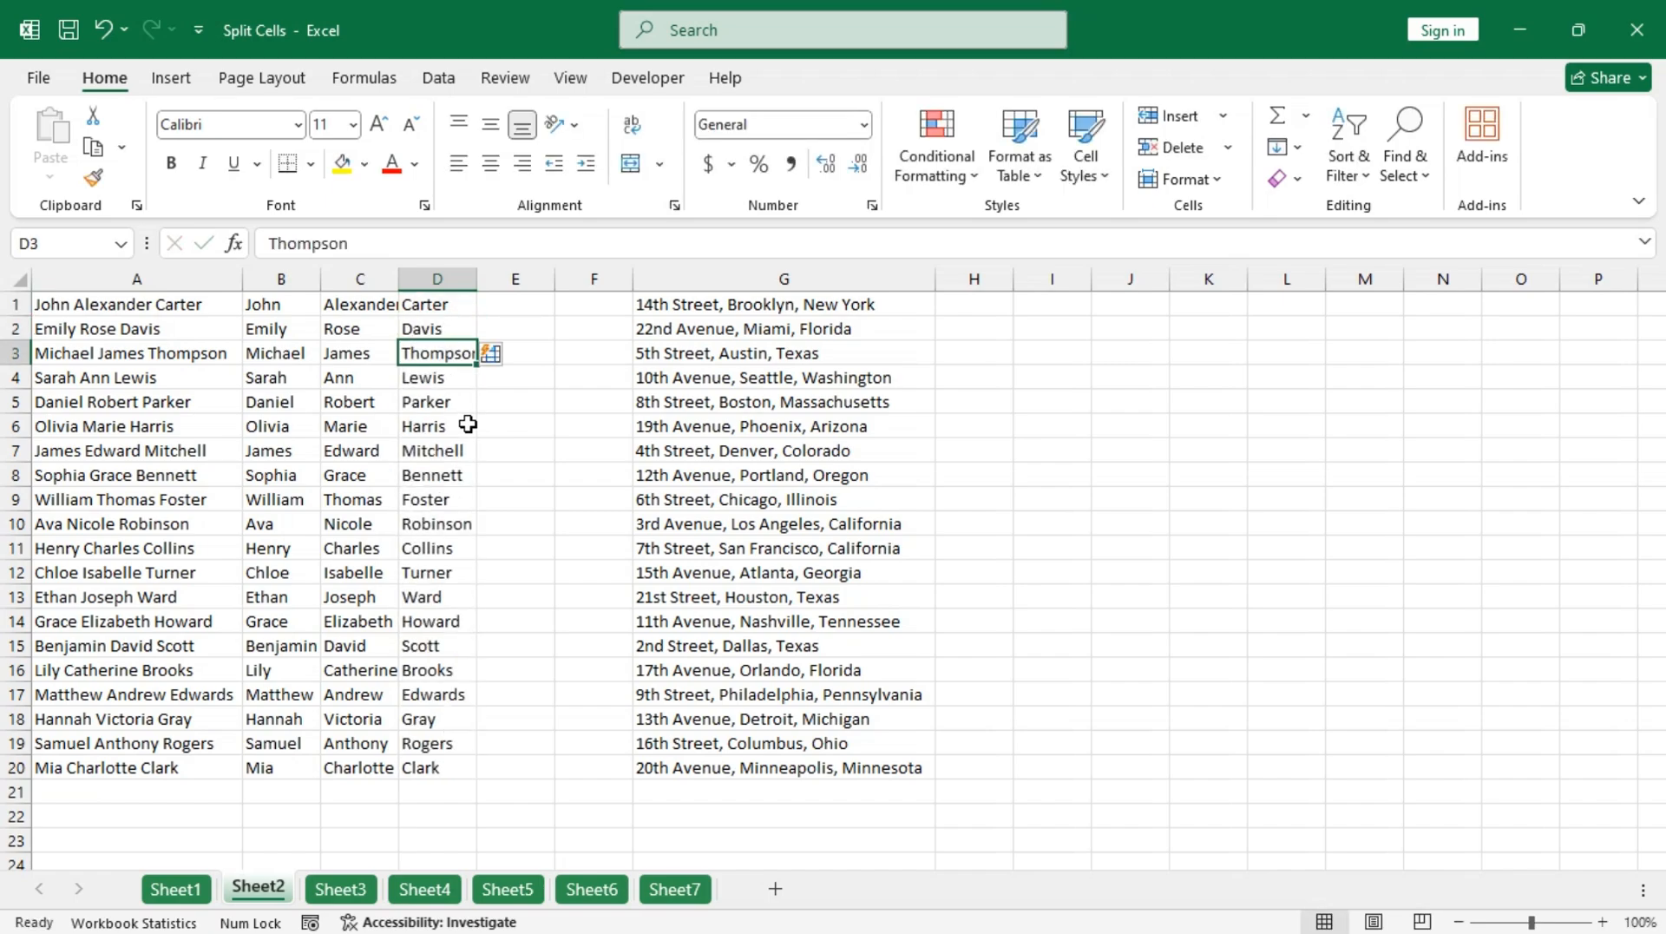
Enter the street parts of the first two addresses in H1:H2, accept Flash Fill down to H20, and autofit column H.
{"action": "left_click", "coordinate": [970, 306]}
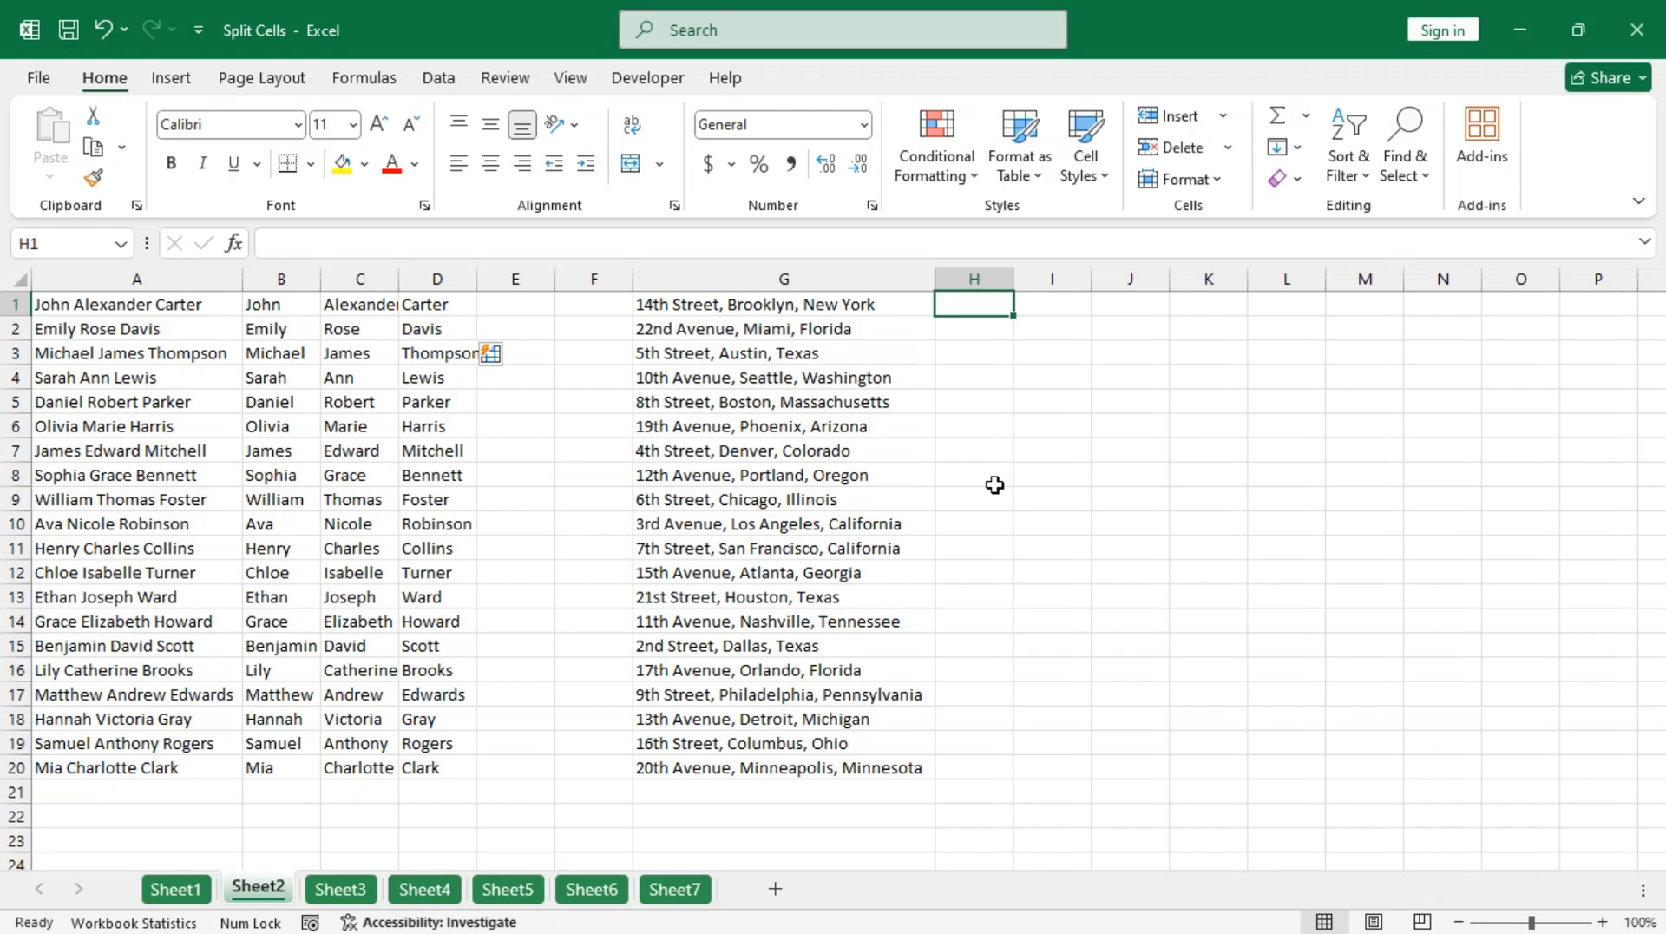
{"action": "type", "text": "14th Street"}
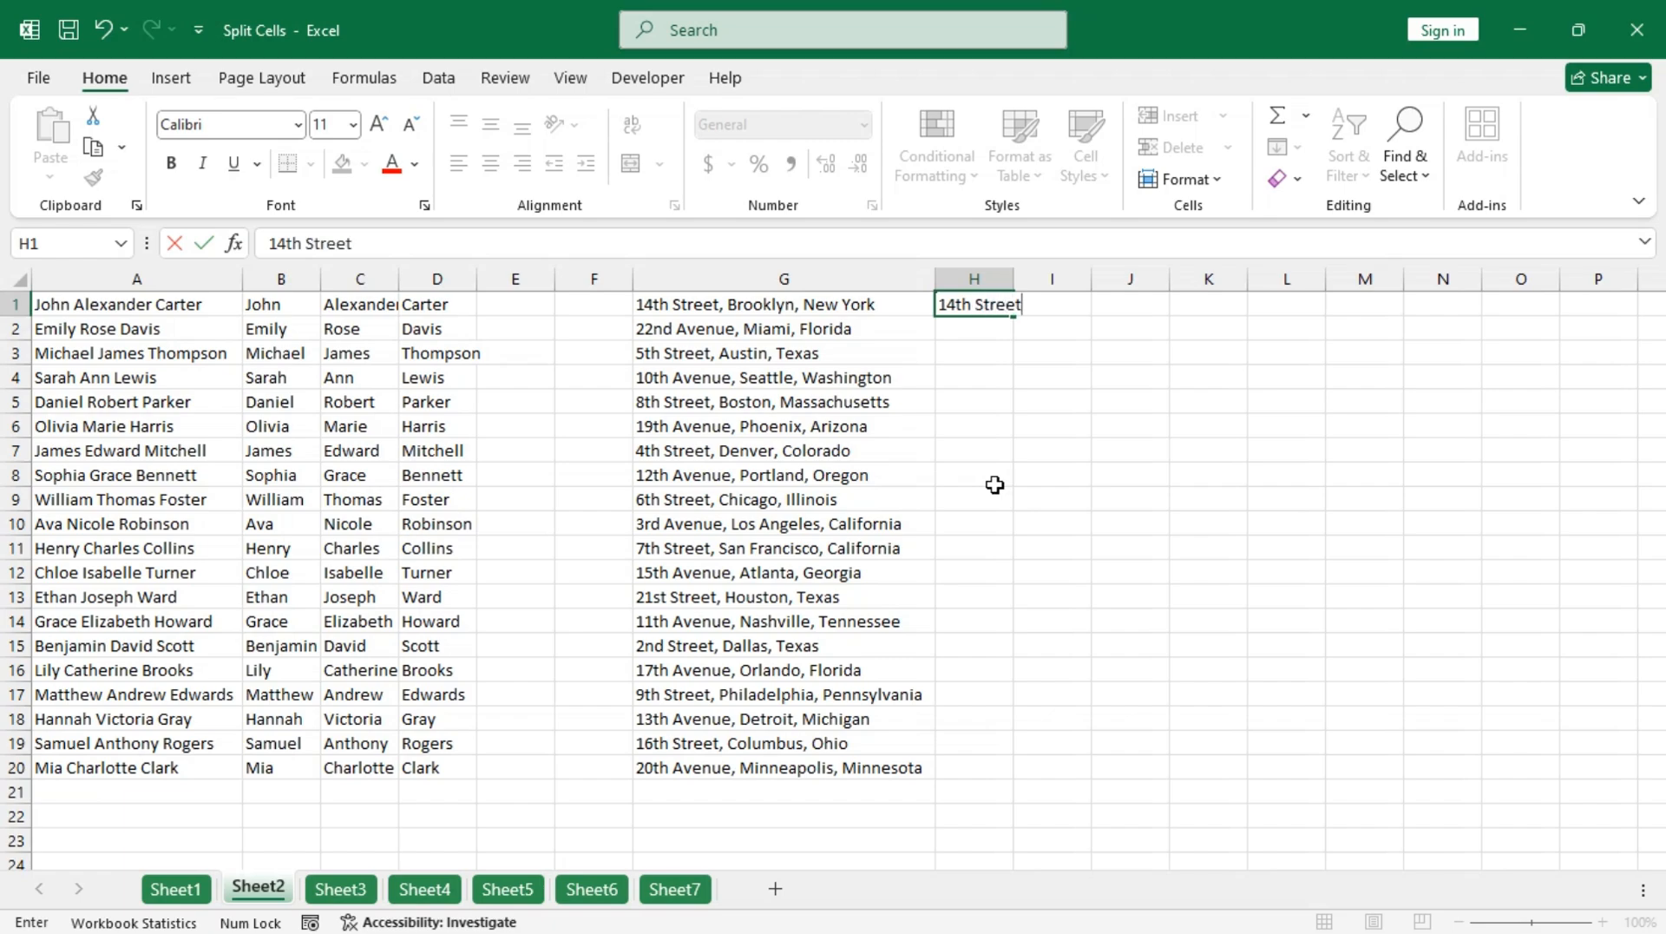
{"action": "key", "text": "Return"}
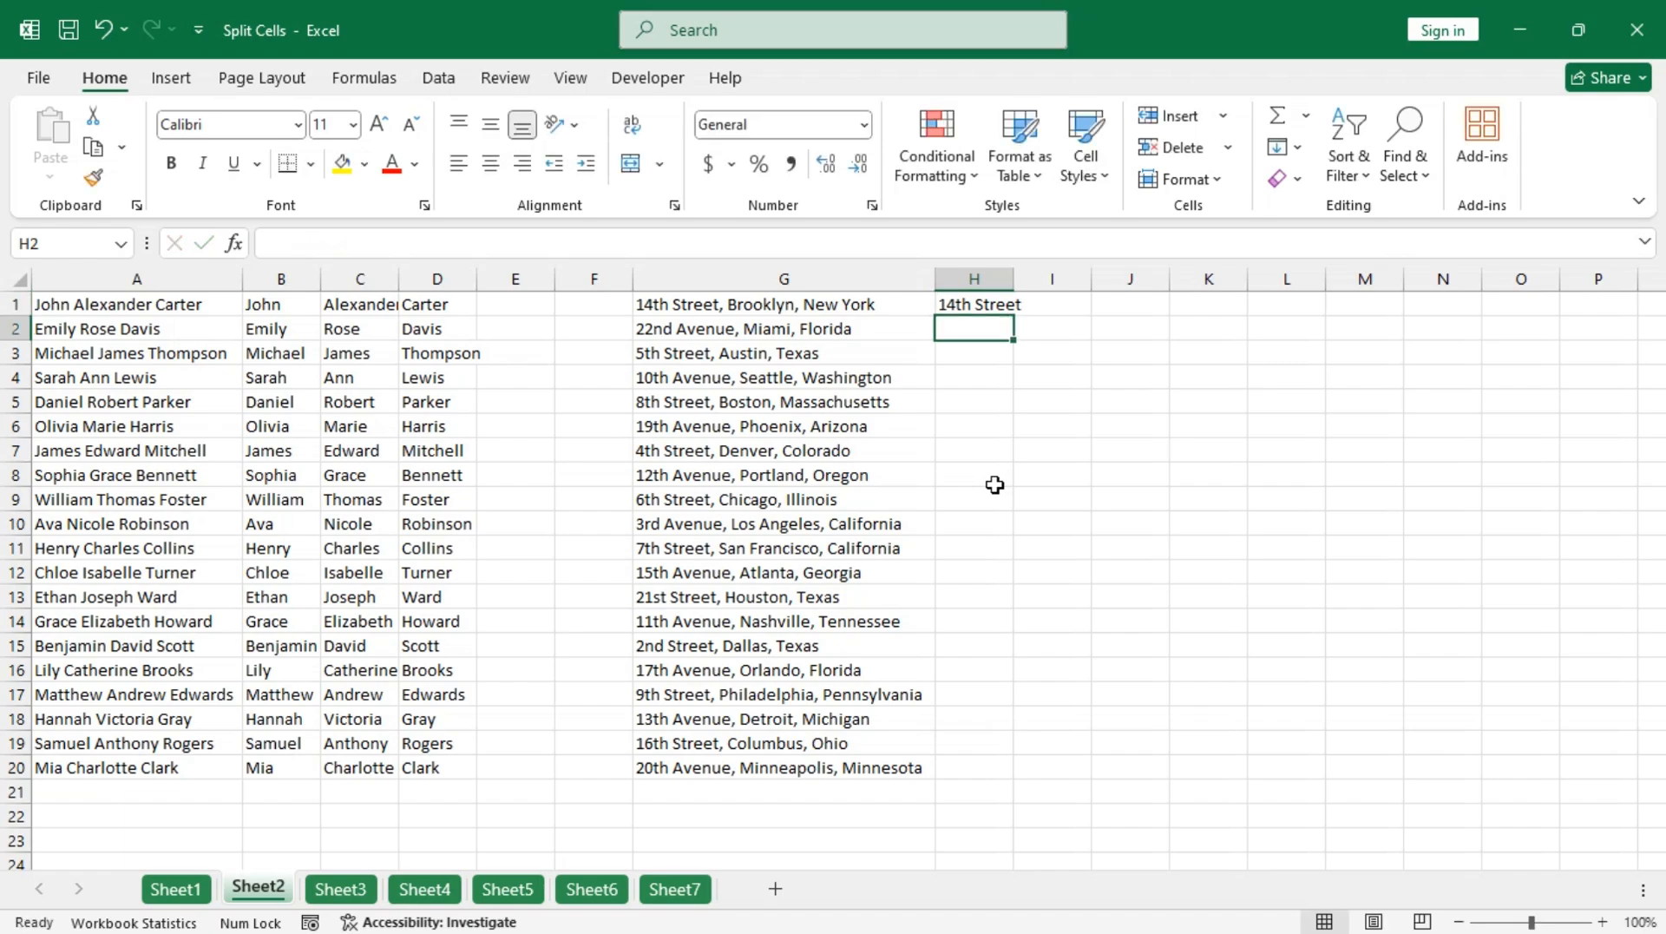
{"action": "type", "text": "22nd Avenue"}
{"action": "key", "text": "Return"}
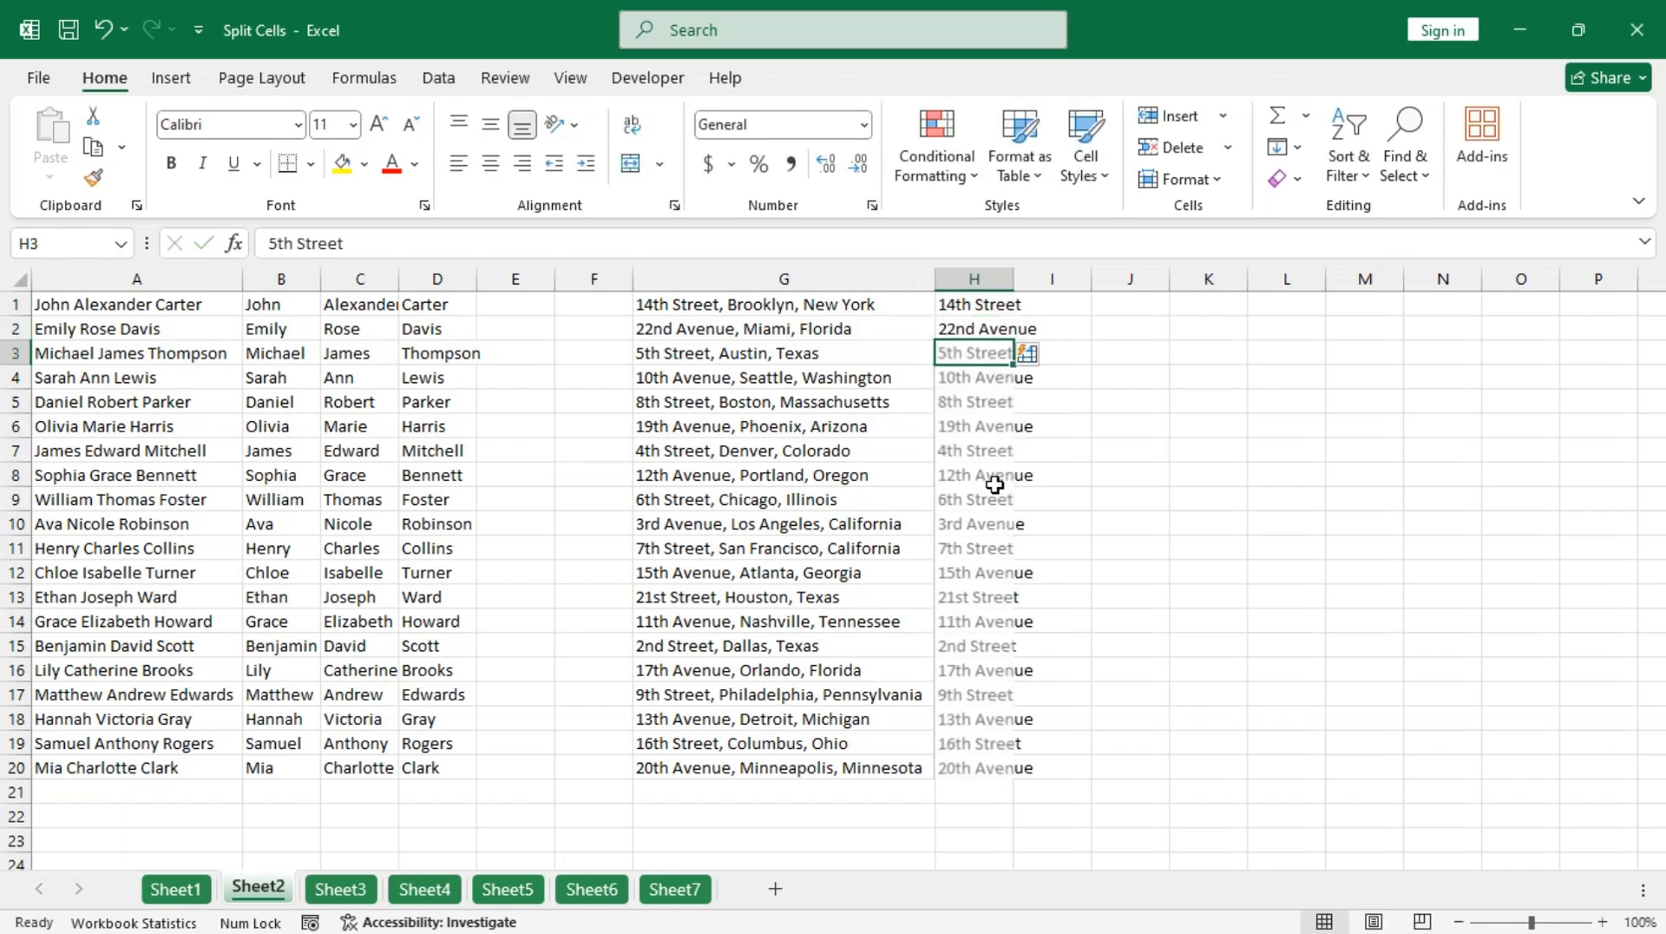
{"action": "double_click", "coordinate": [1018, 280]}
Enter the cities Brooklyn and Miami in I1:I2 and accept the Flash Fill suggestion down to I20.
{"action": "left_click", "coordinate": [1079, 302]}
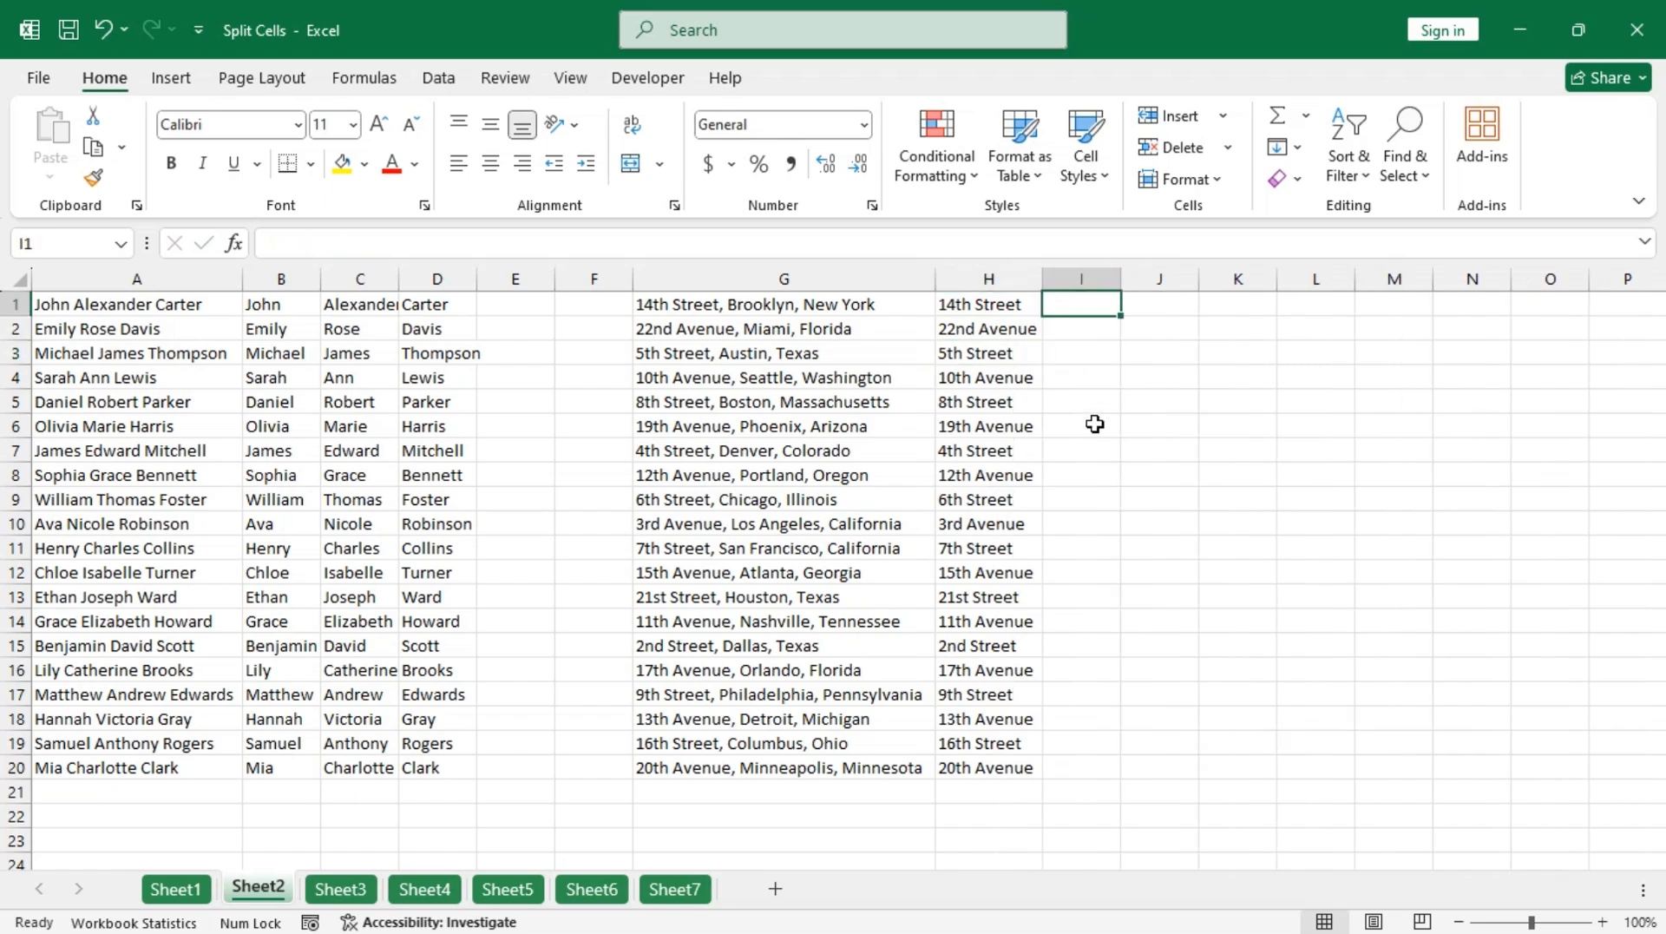
{"action": "type", "text": "Brooklyn"}
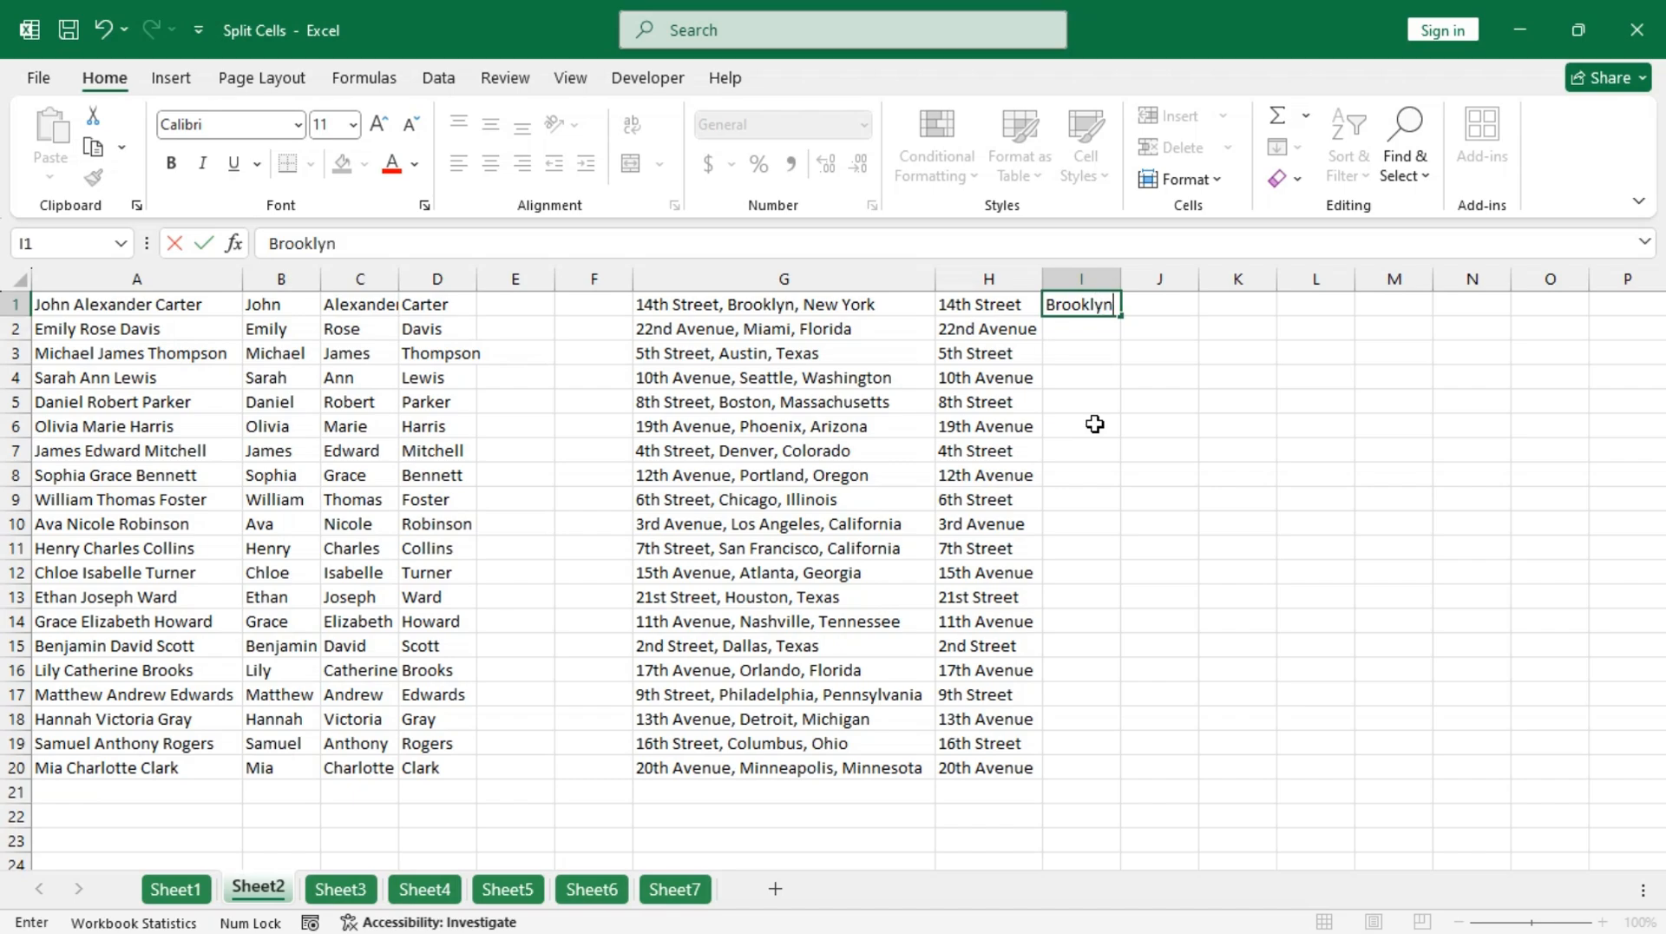
{"action": "key", "text": "Return"}
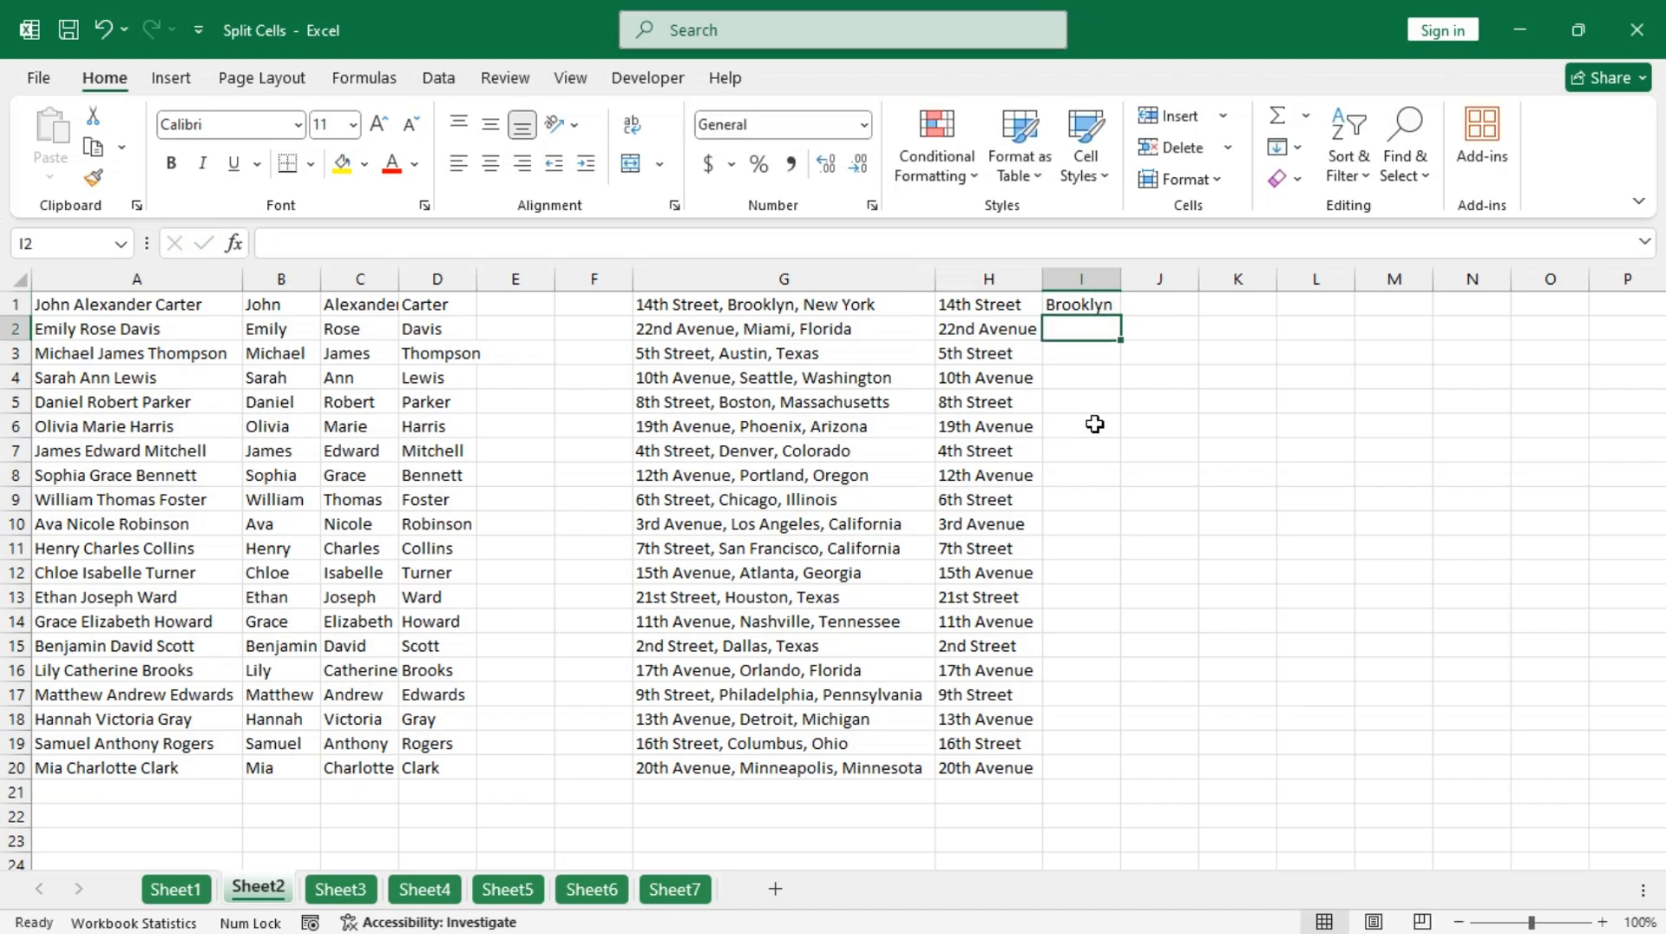
{"action": "type", "text": "Miami"}
{"action": "key", "text": "Return"}
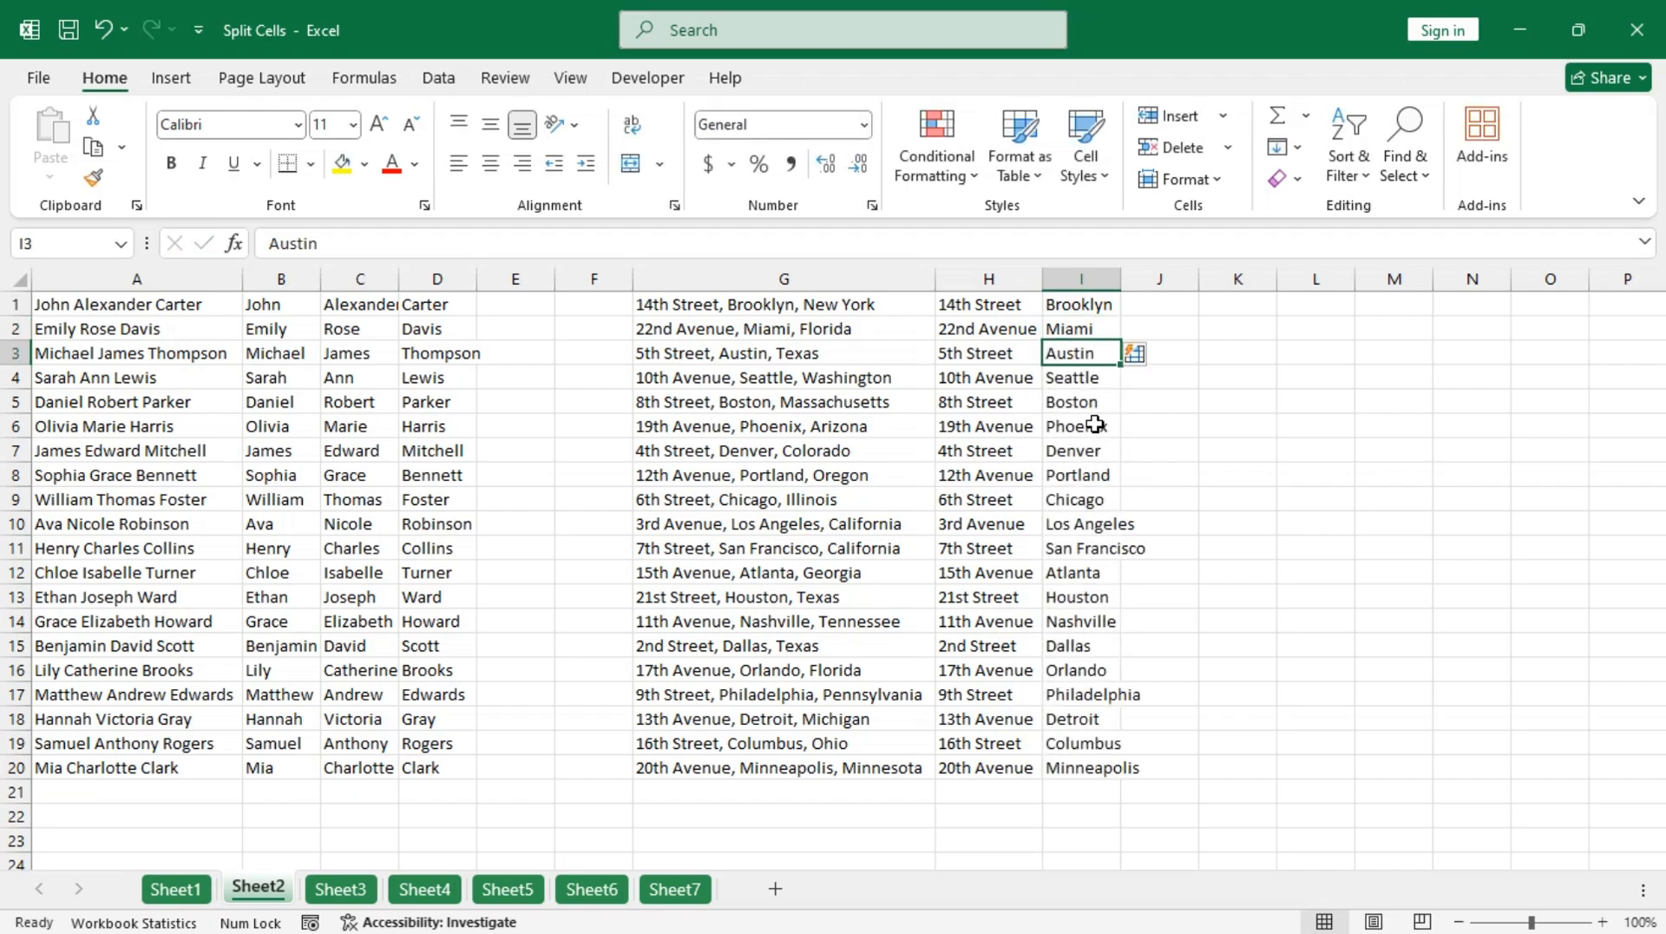
Enter the states New York and Florida in J1:J2 and accept the Flash Fill suggestion down to J20.
{"action": "left_click", "coordinate": [1160, 302]}
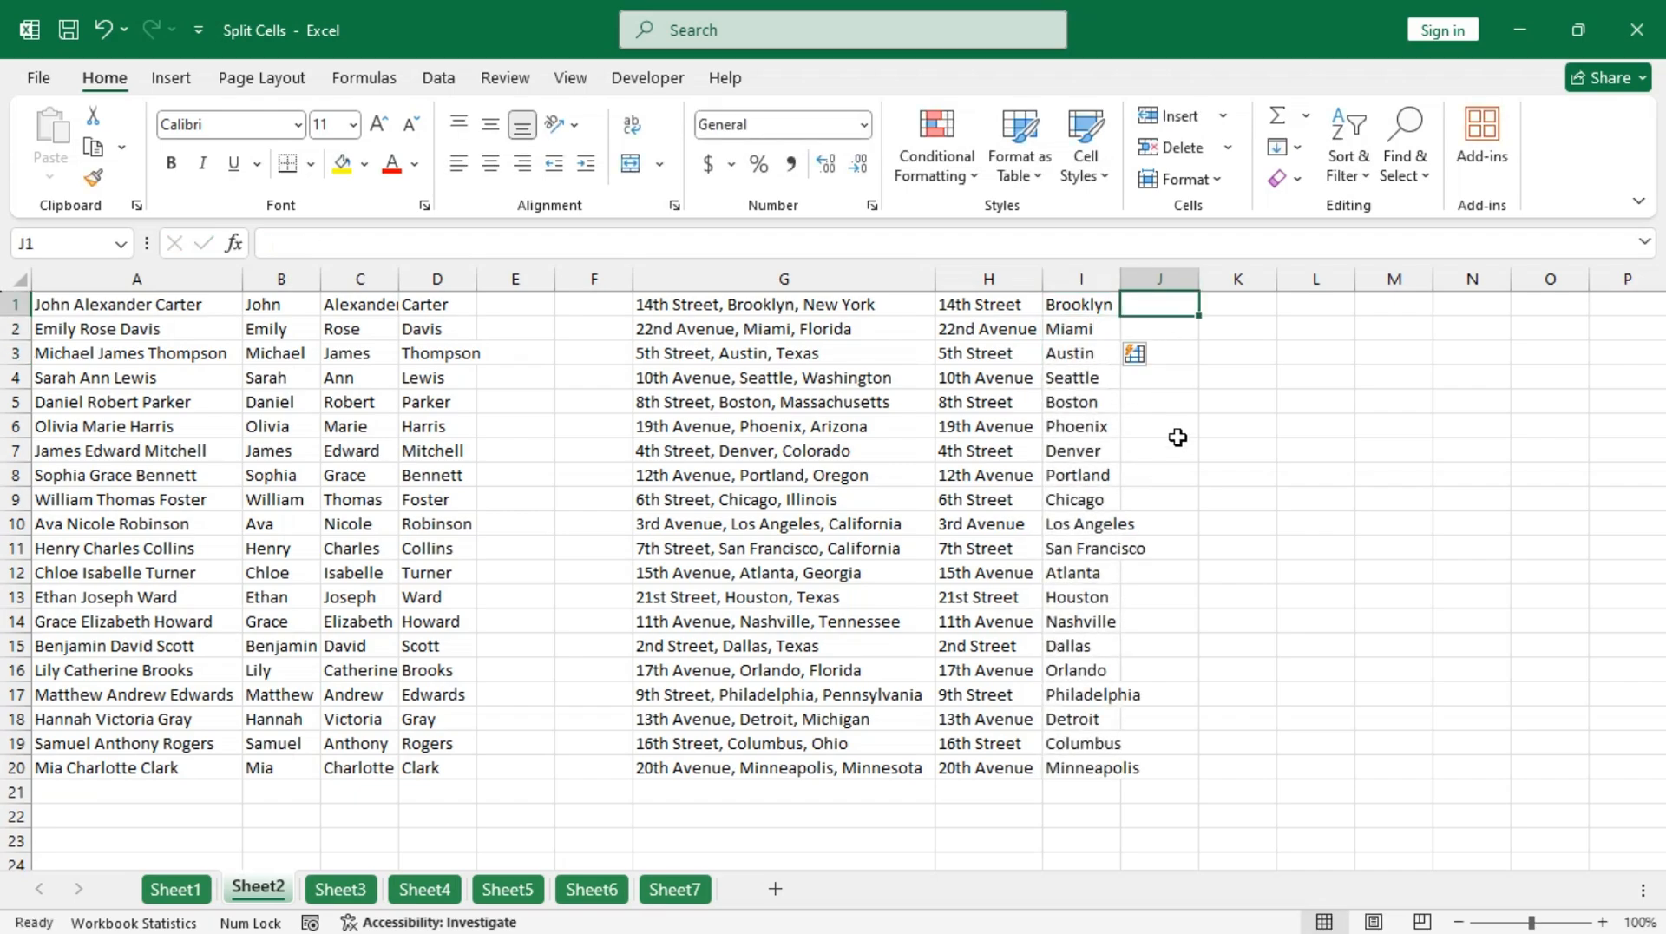
{"action": "type", "text": "New"}
{"action": "type", "text": "York"}
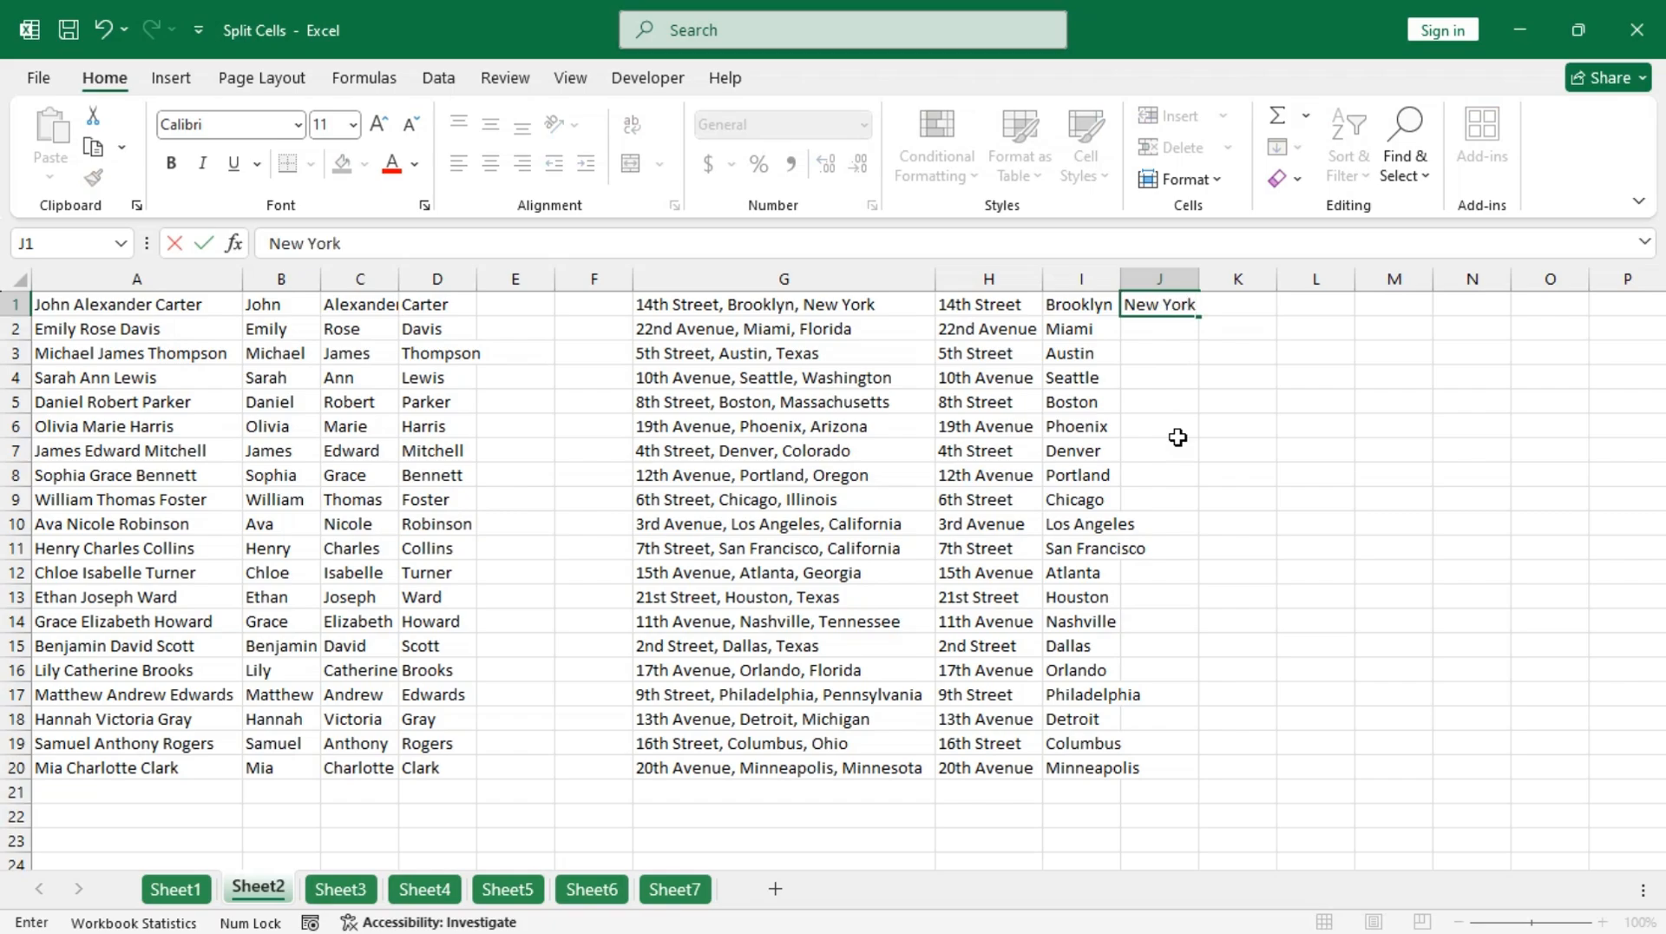
{"action": "key", "text": "Return"}
{"action": "type", "text": "Florida"}
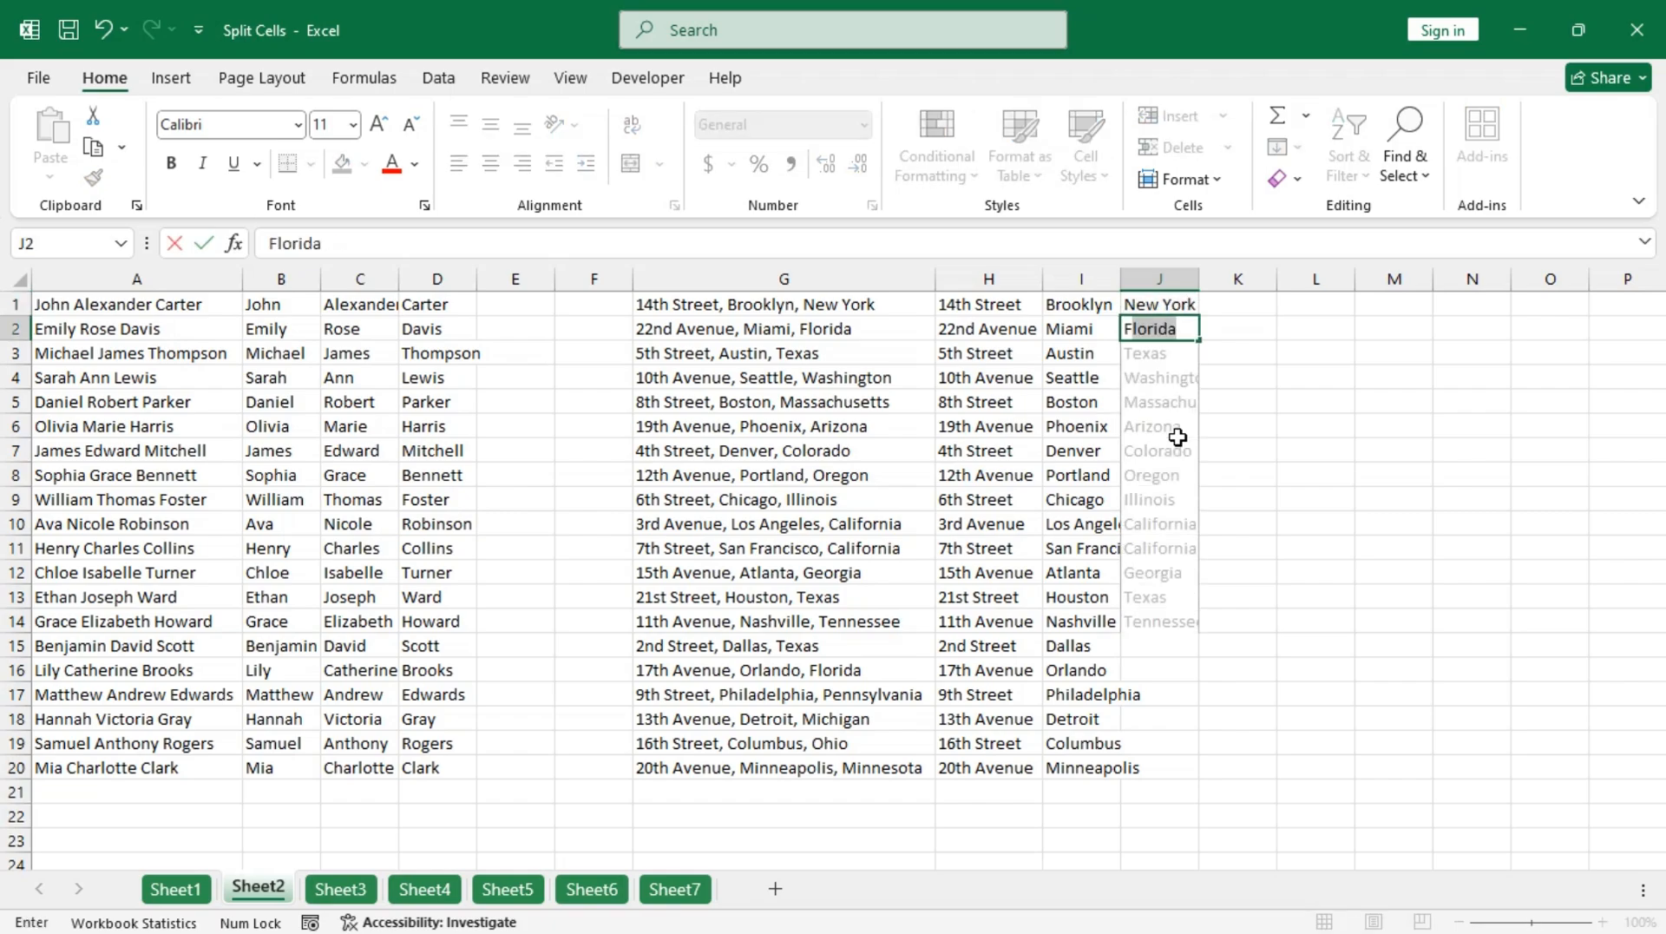
{"action": "key", "text": "Return"}
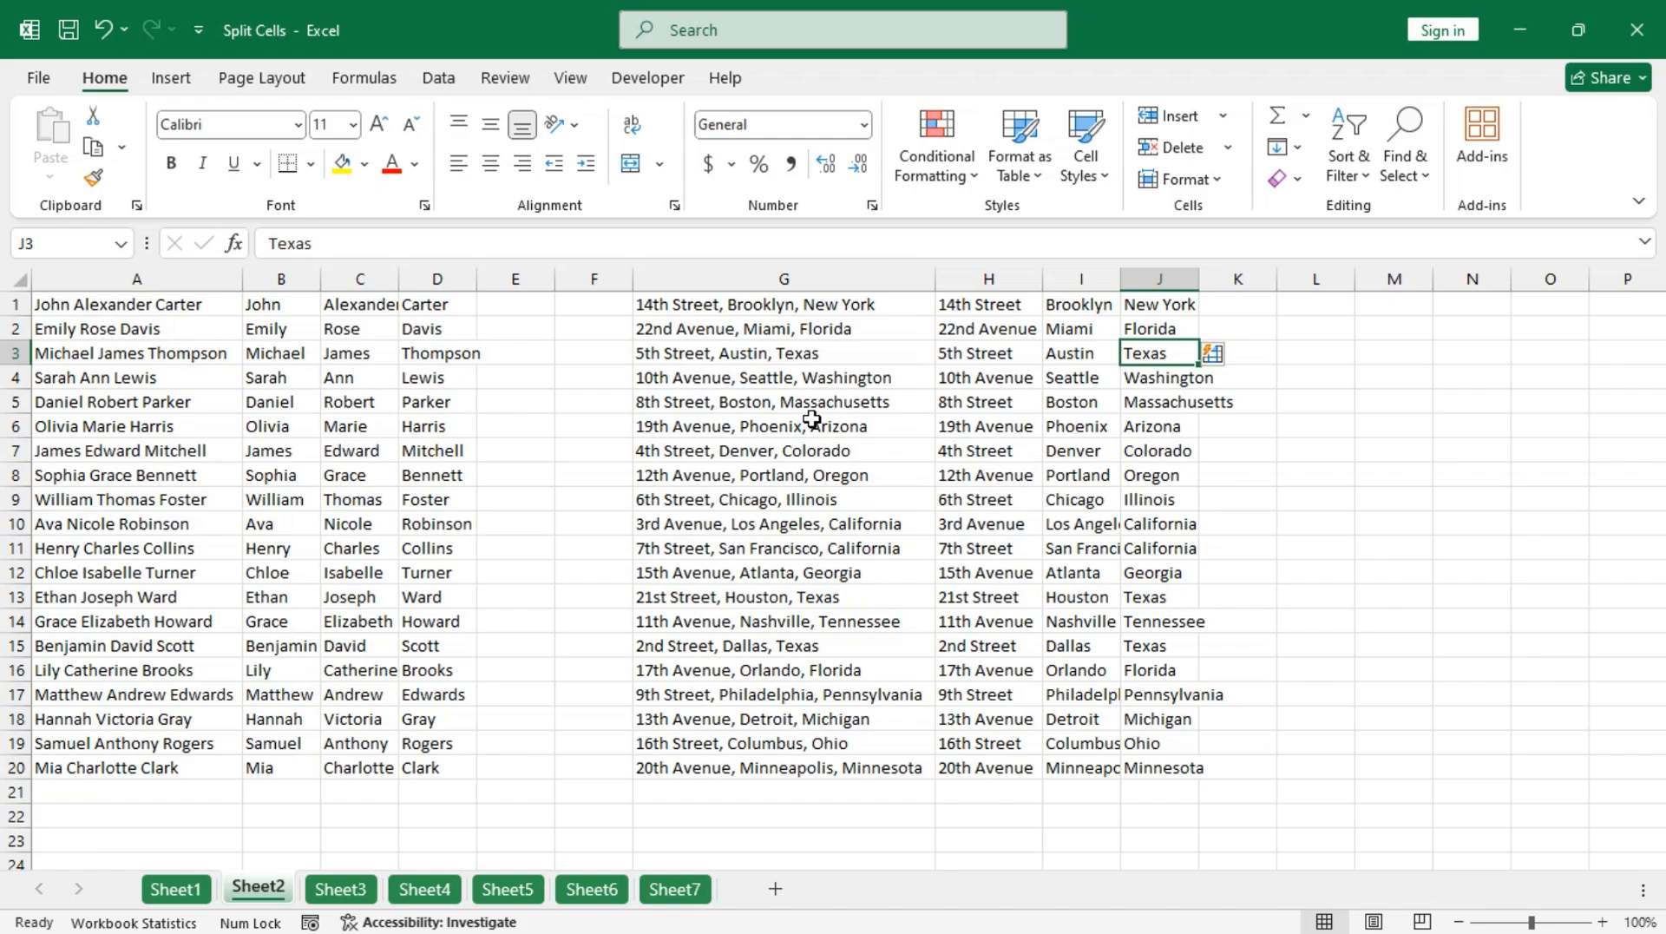
On Sheet3, enter =LEFT(A1,FIND(" ",A1)-1) in cell B1 to extract the first name and fill it down to B20.
{"action": "left_click", "coordinate": [186, 311]}
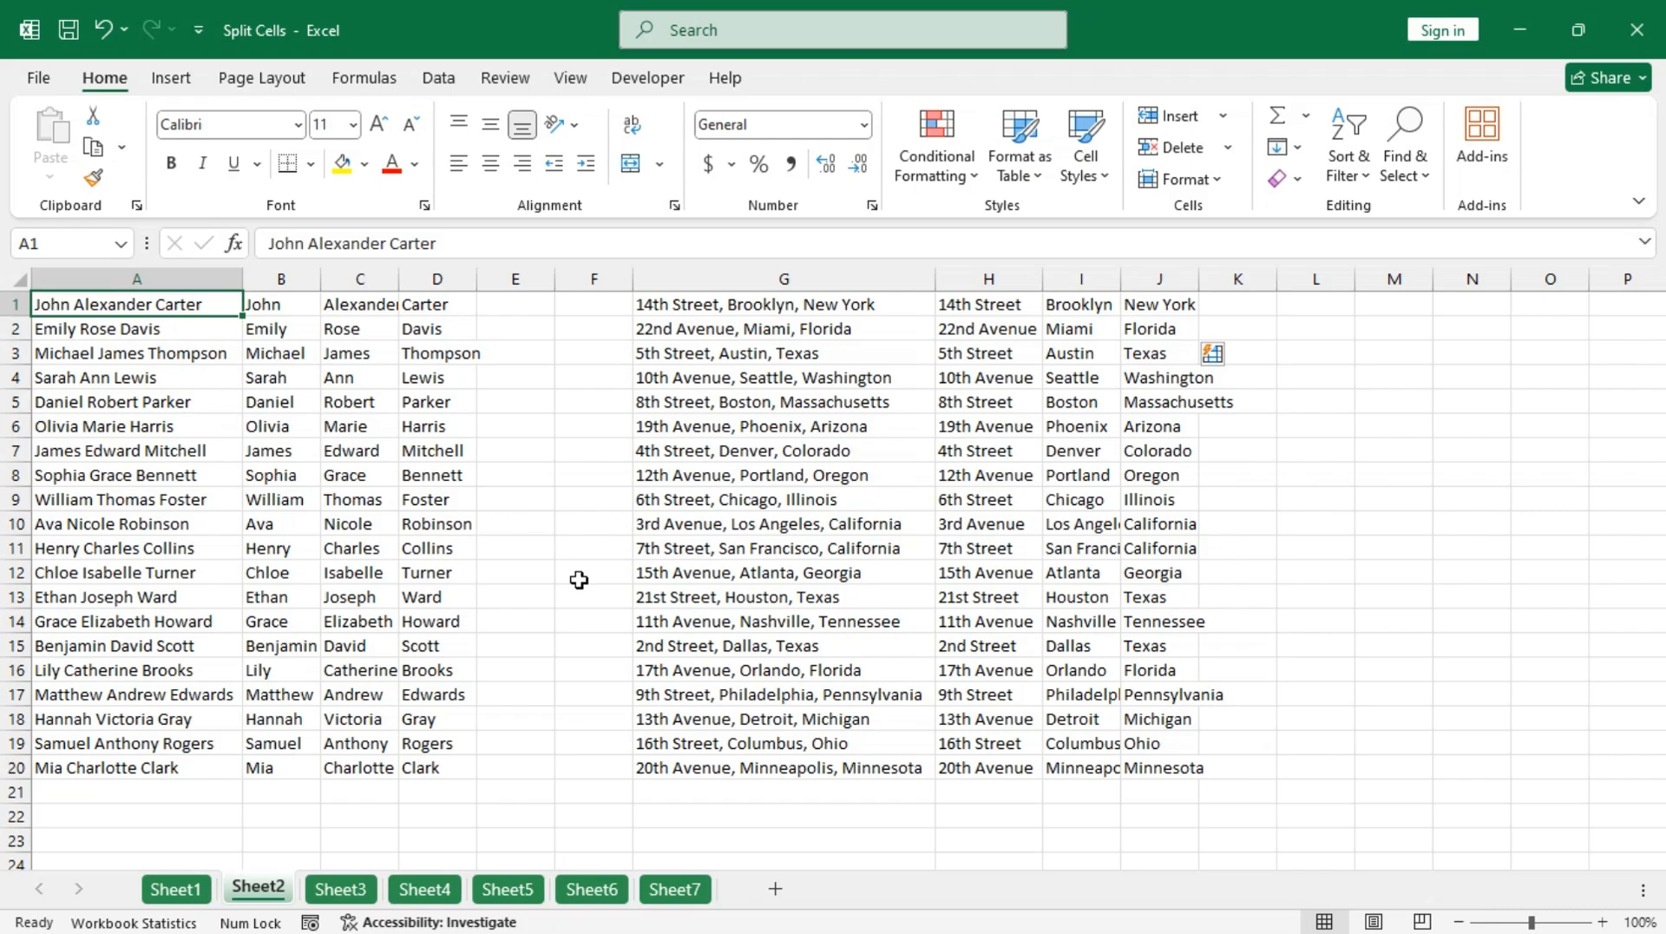
{"action": "left_click", "coordinate": [342, 890]}
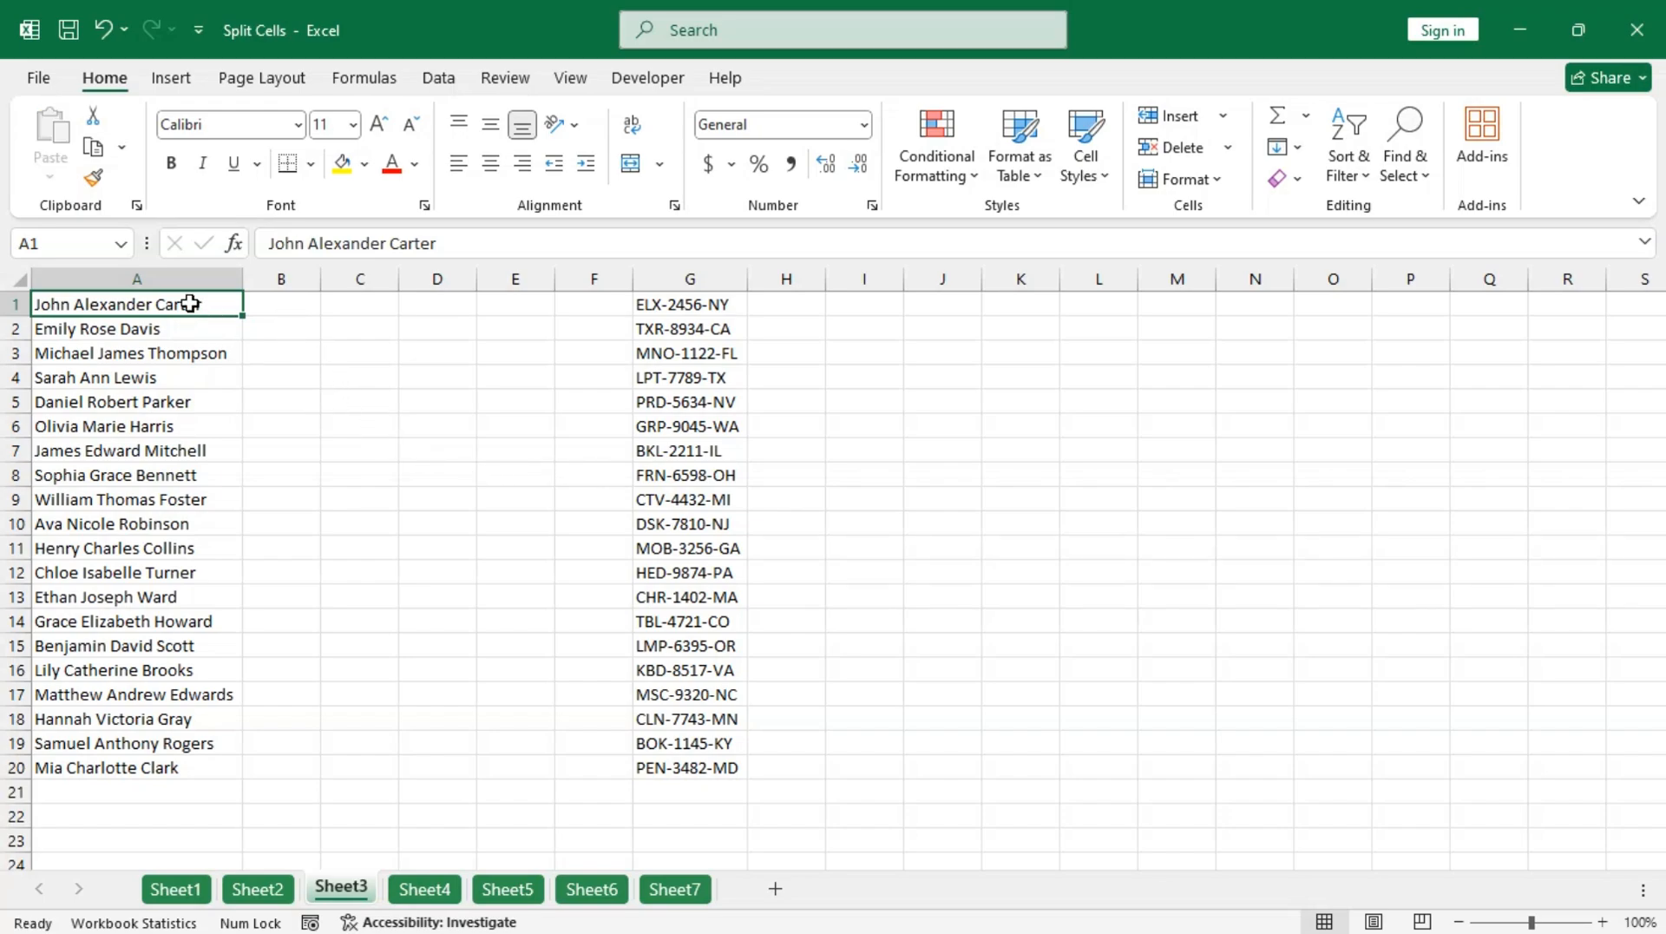
{"action": "left_click", "coordinate": [263, 303]}
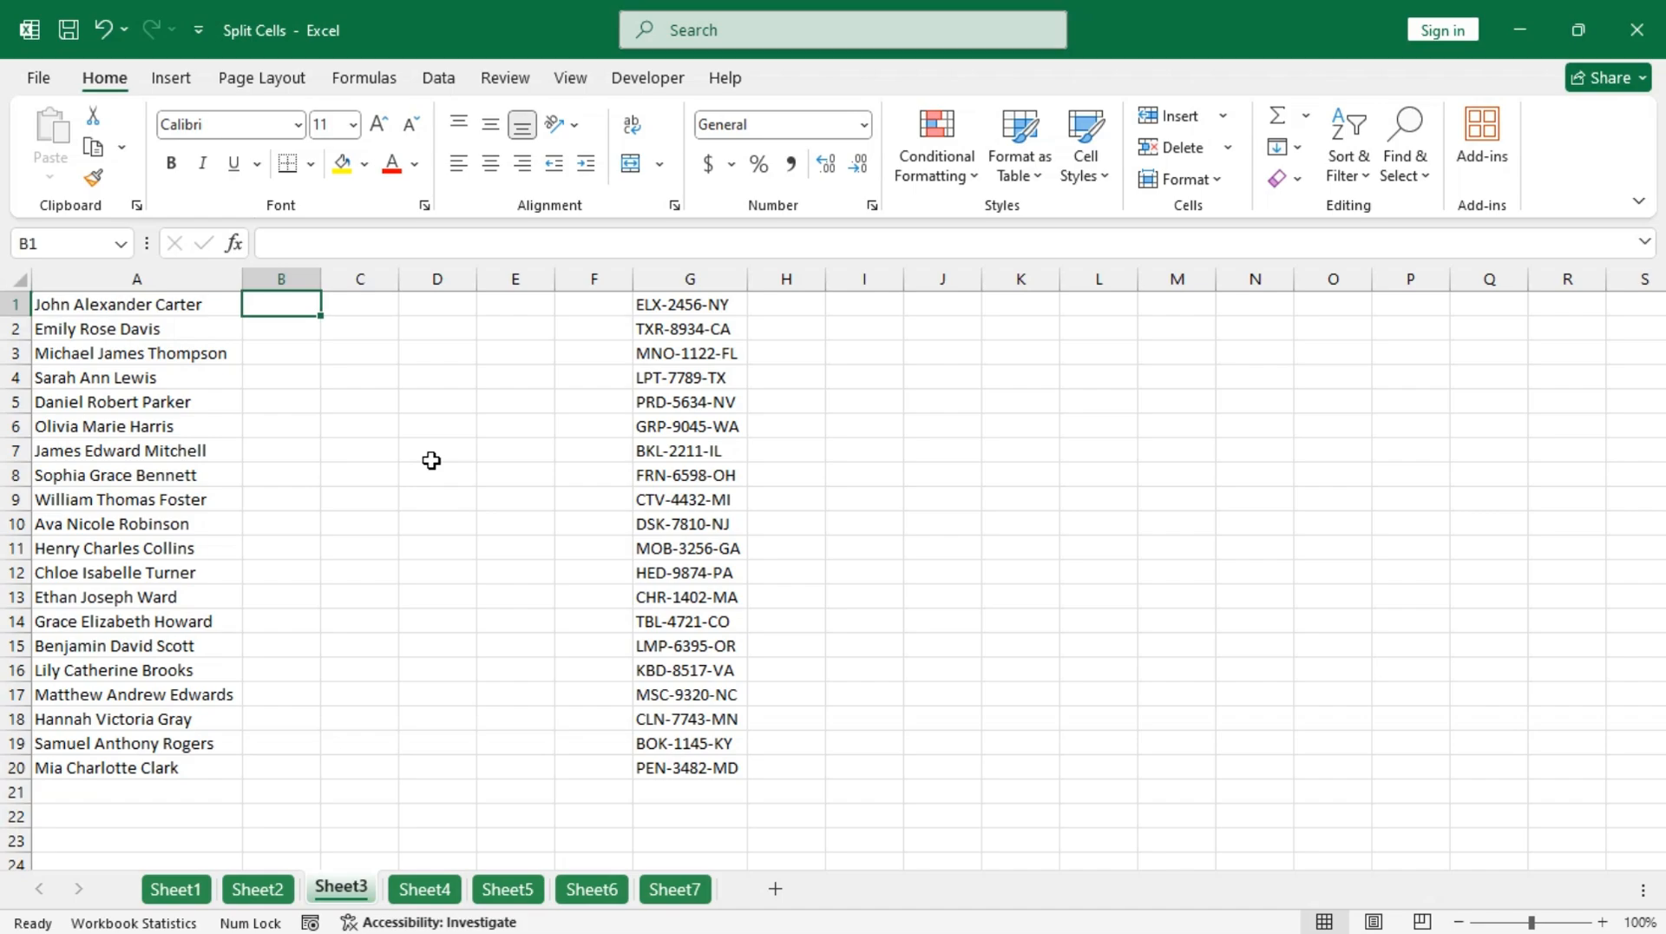
{"action": "type", "text": "="}
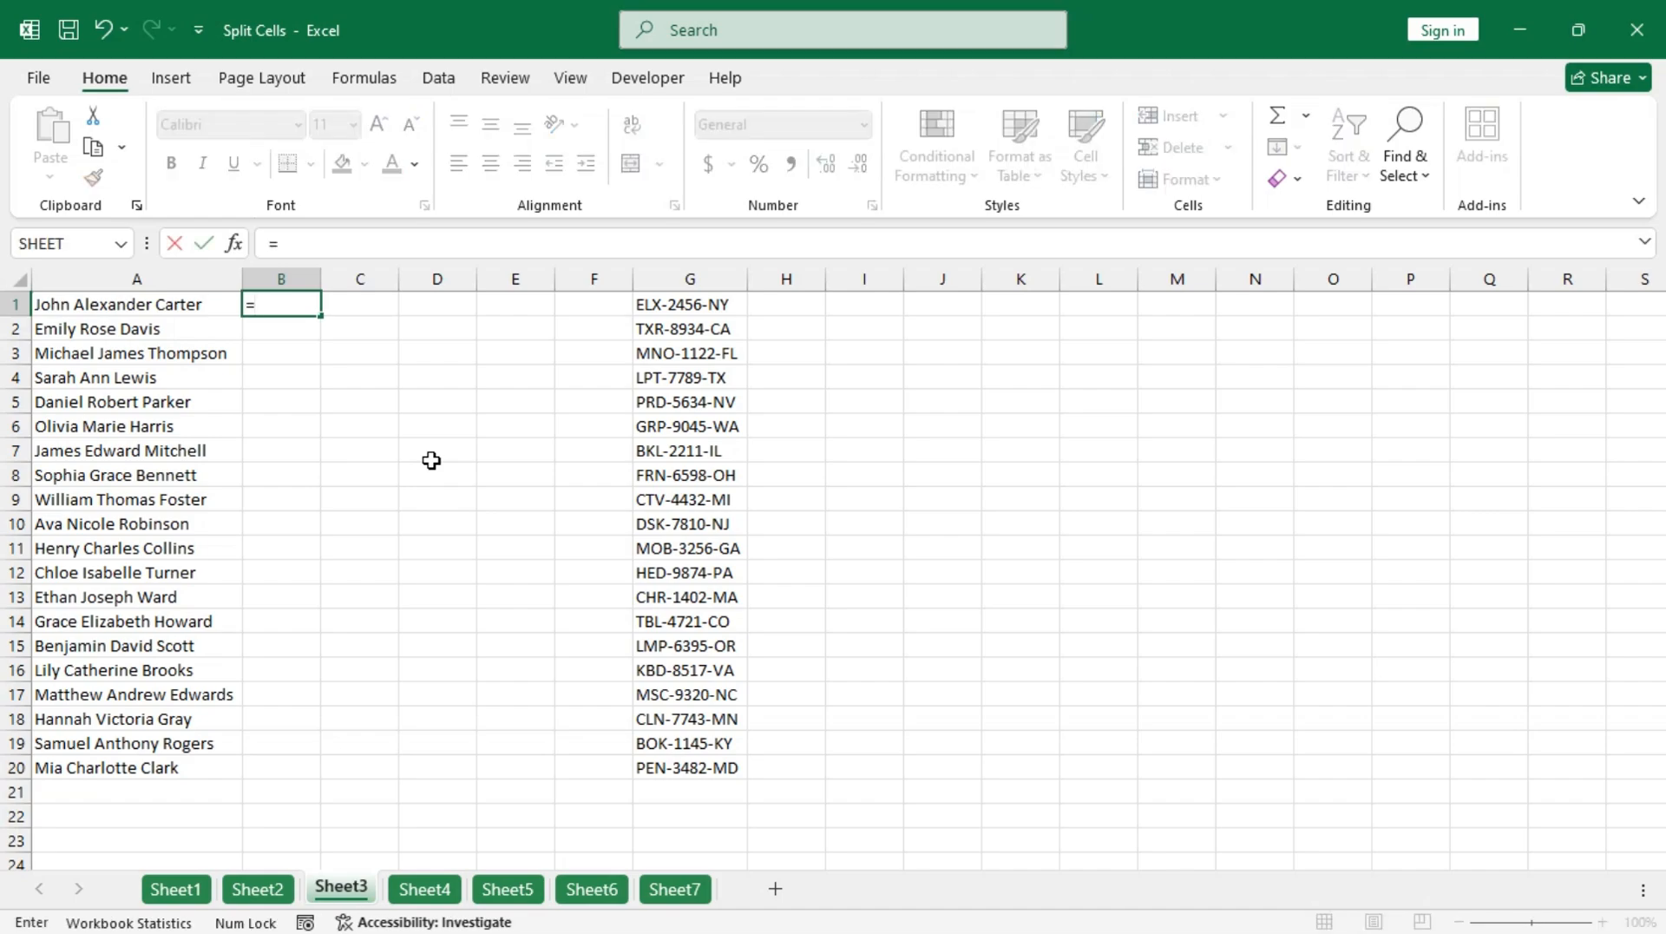
{"action": "type", "text": "left"}
{"action": "key", "text": "Tab"}
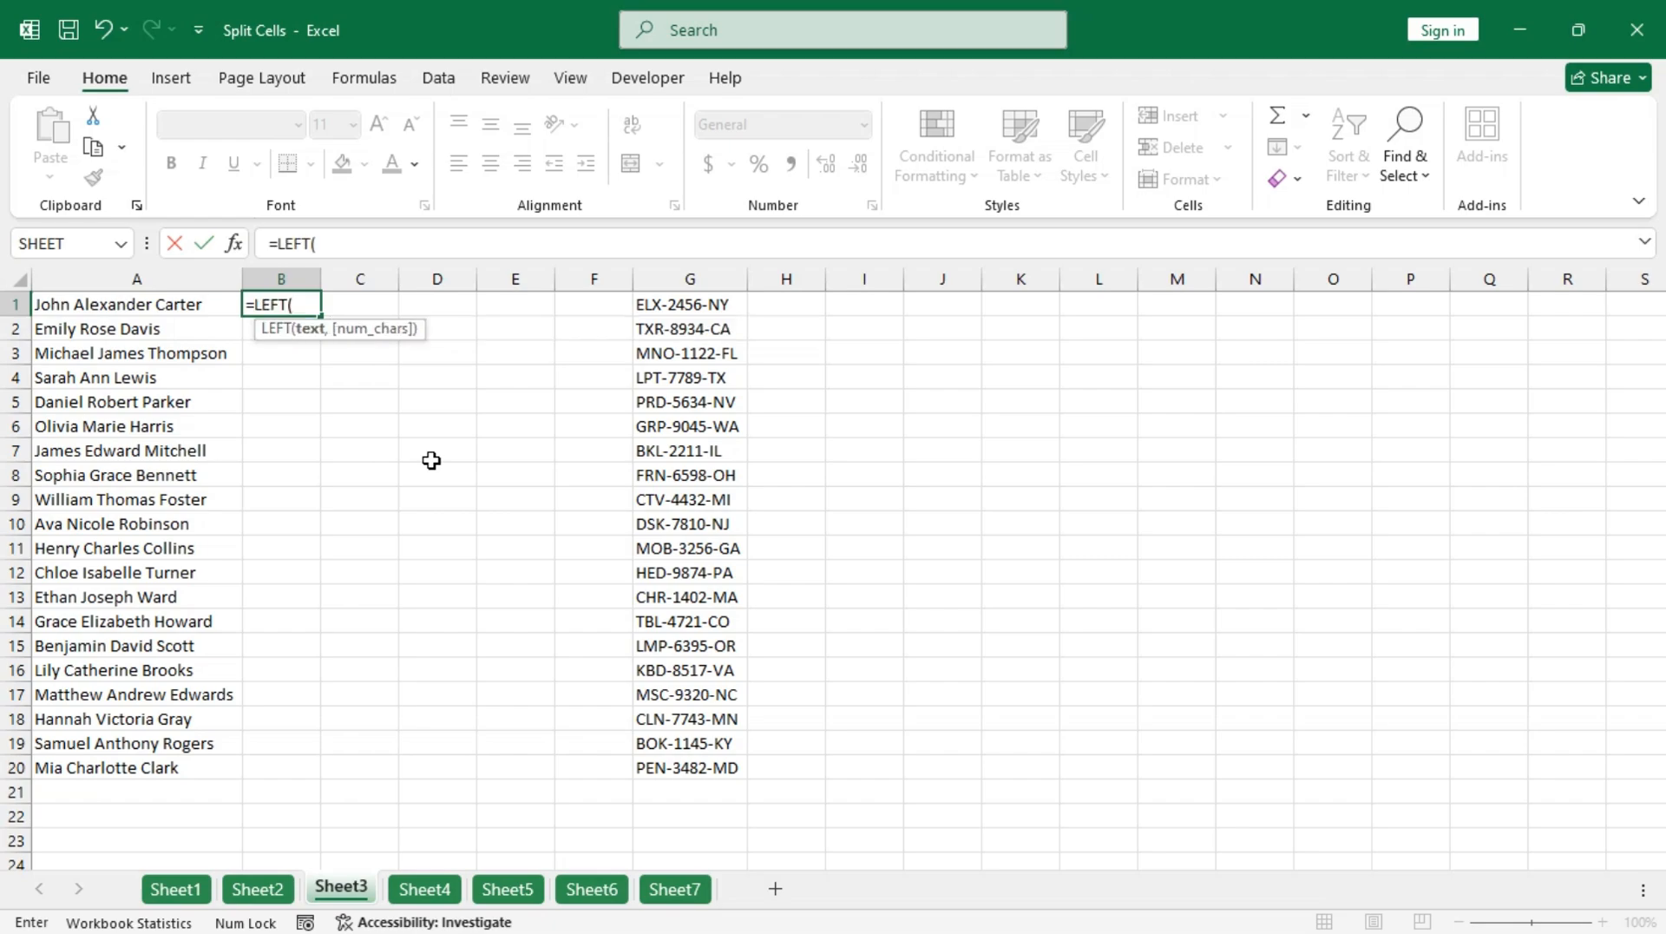
{"action": "key", "text": "Left"}
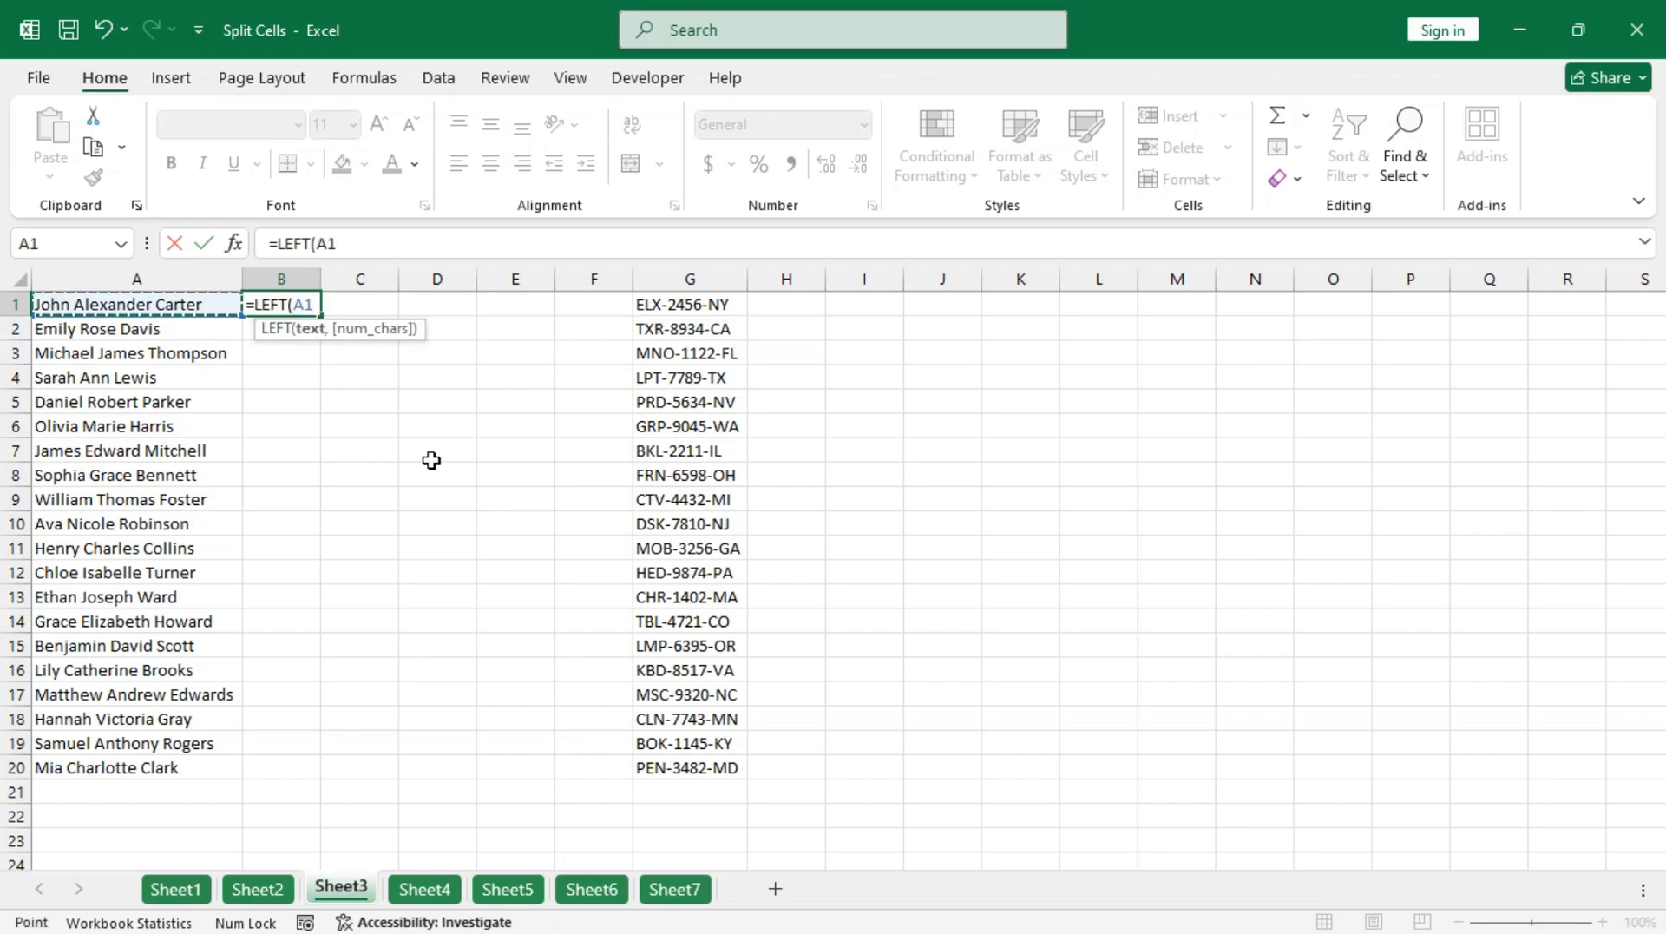
{"action": "type", "text": ","}
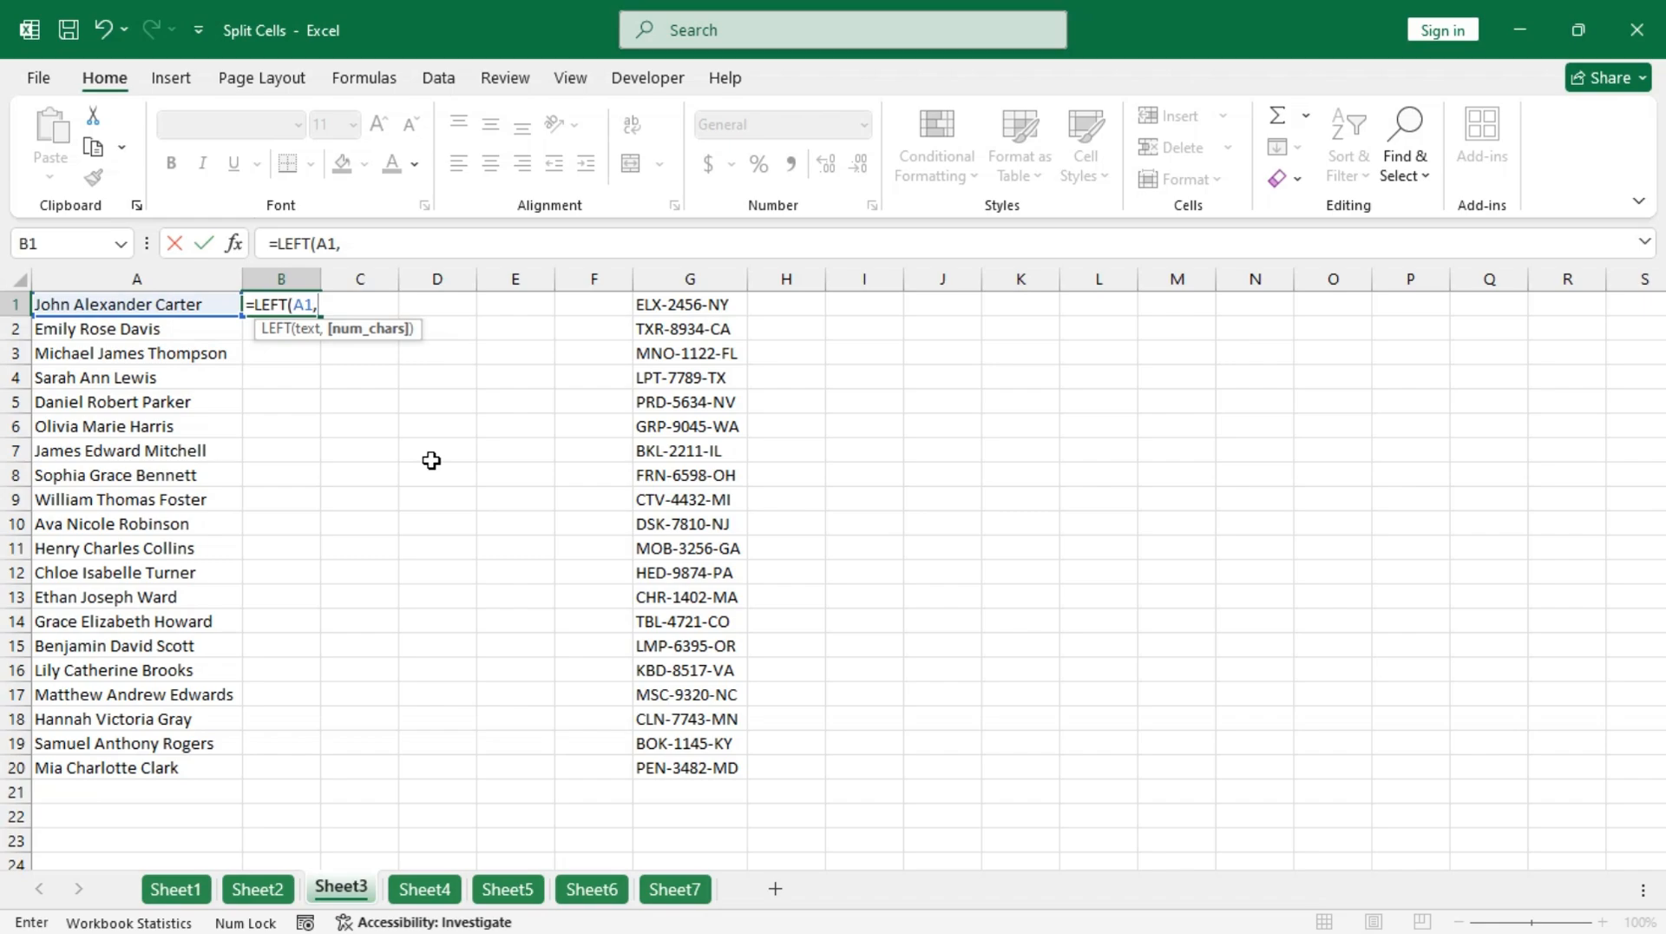
{"action": "type", "text": "find"}
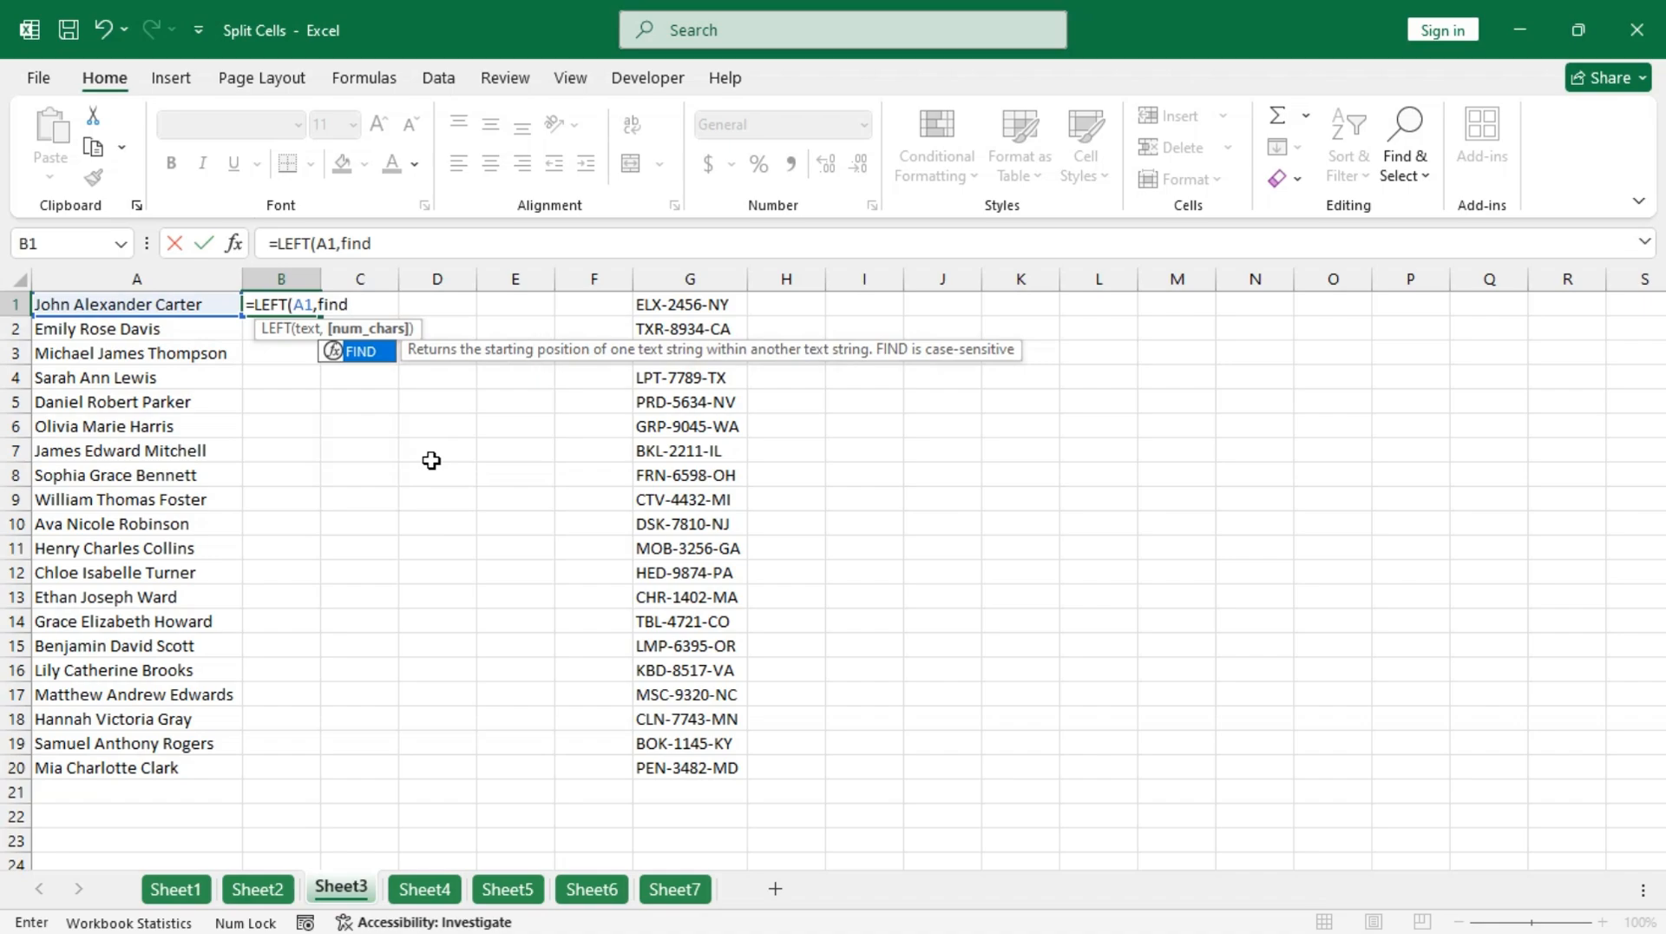
{"action": "key", "text": "Tab"}
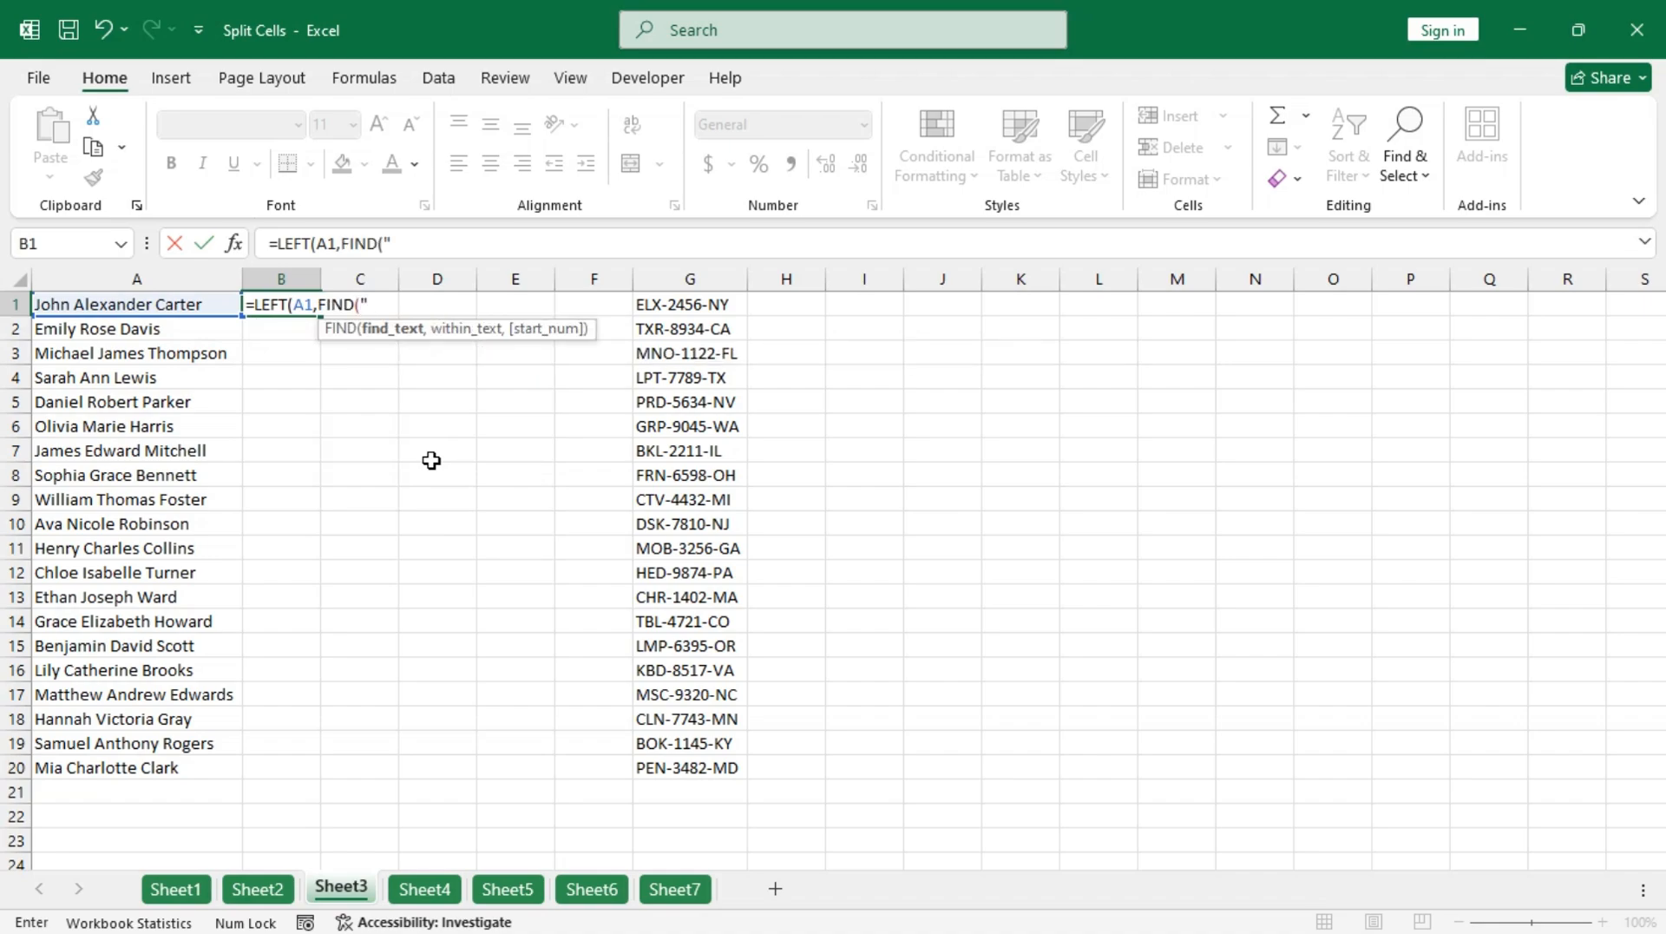
{"action": "type", "text": "\" \","}
{"action": "key", "text": "Left"}
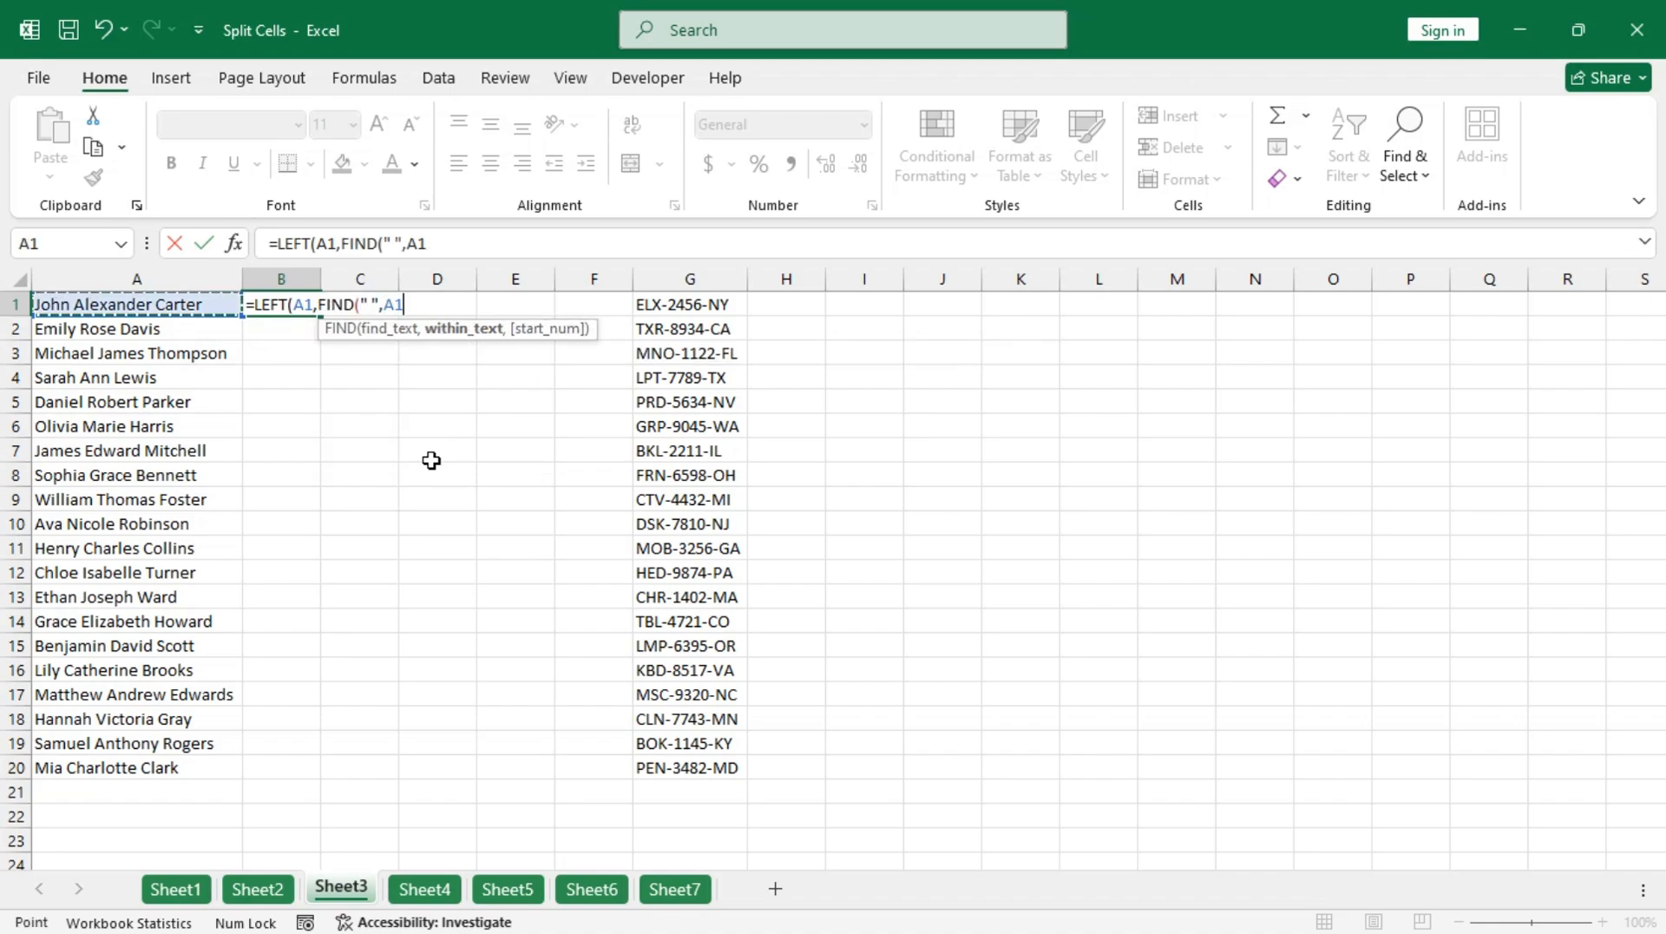
{"action": "type", "text": ")"}
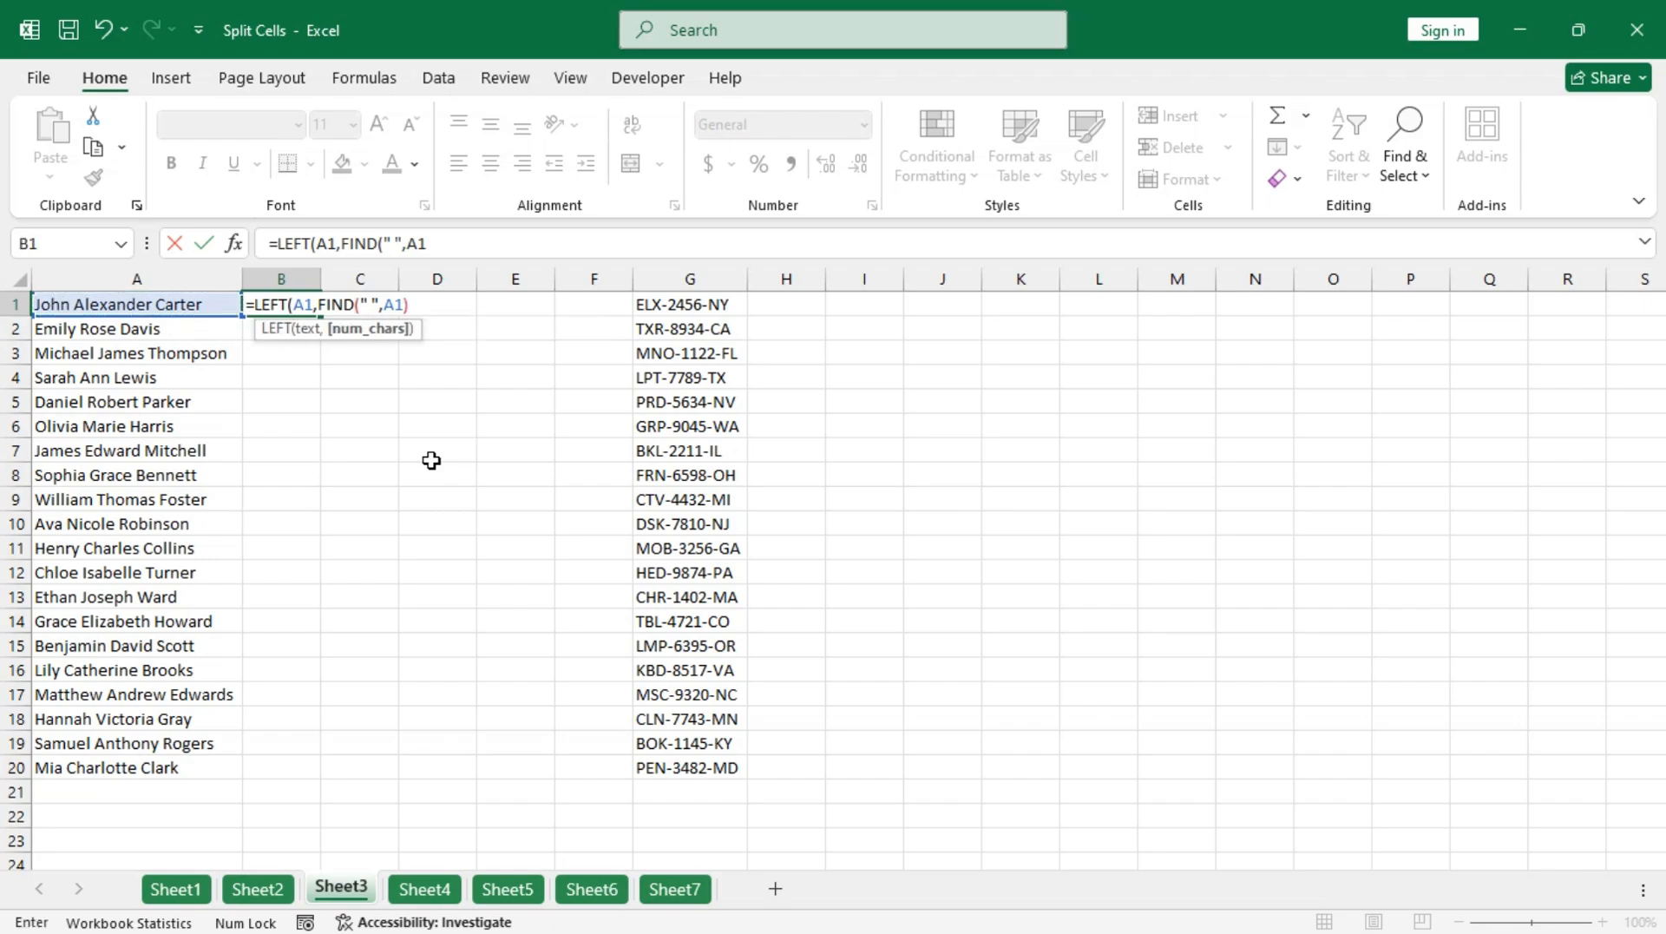
{"action": "type", "text": "-1)"}
{"action": "key", "text": "ctrl+Return"}
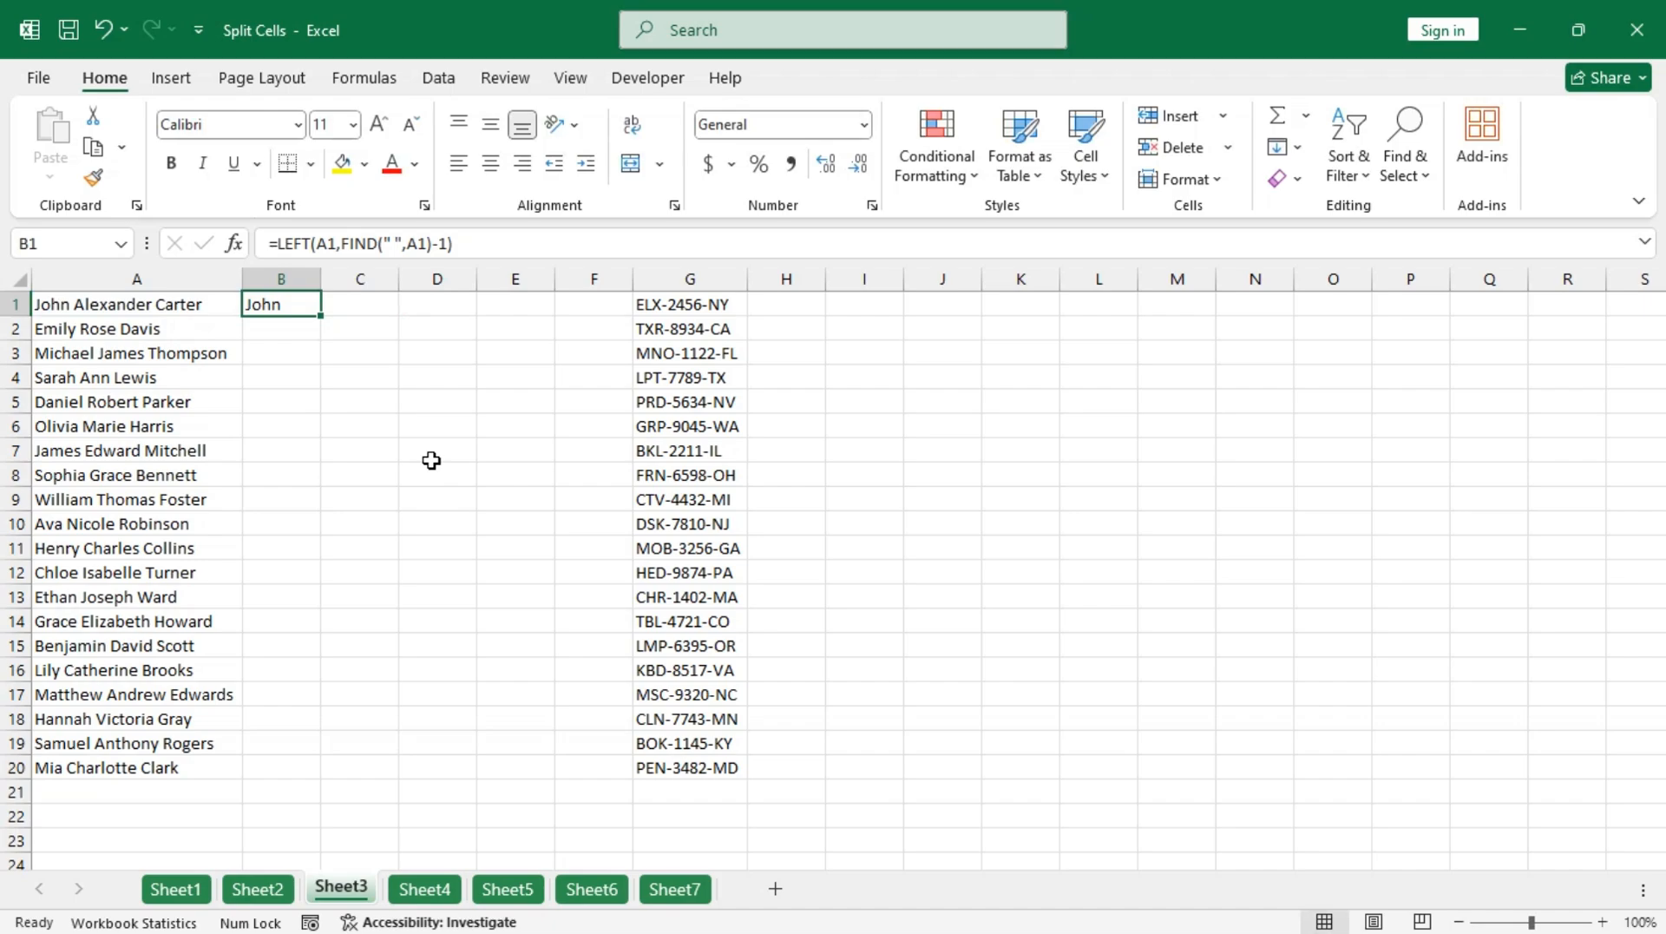
{"action": "double_click", "coordinate": [321, 316]}
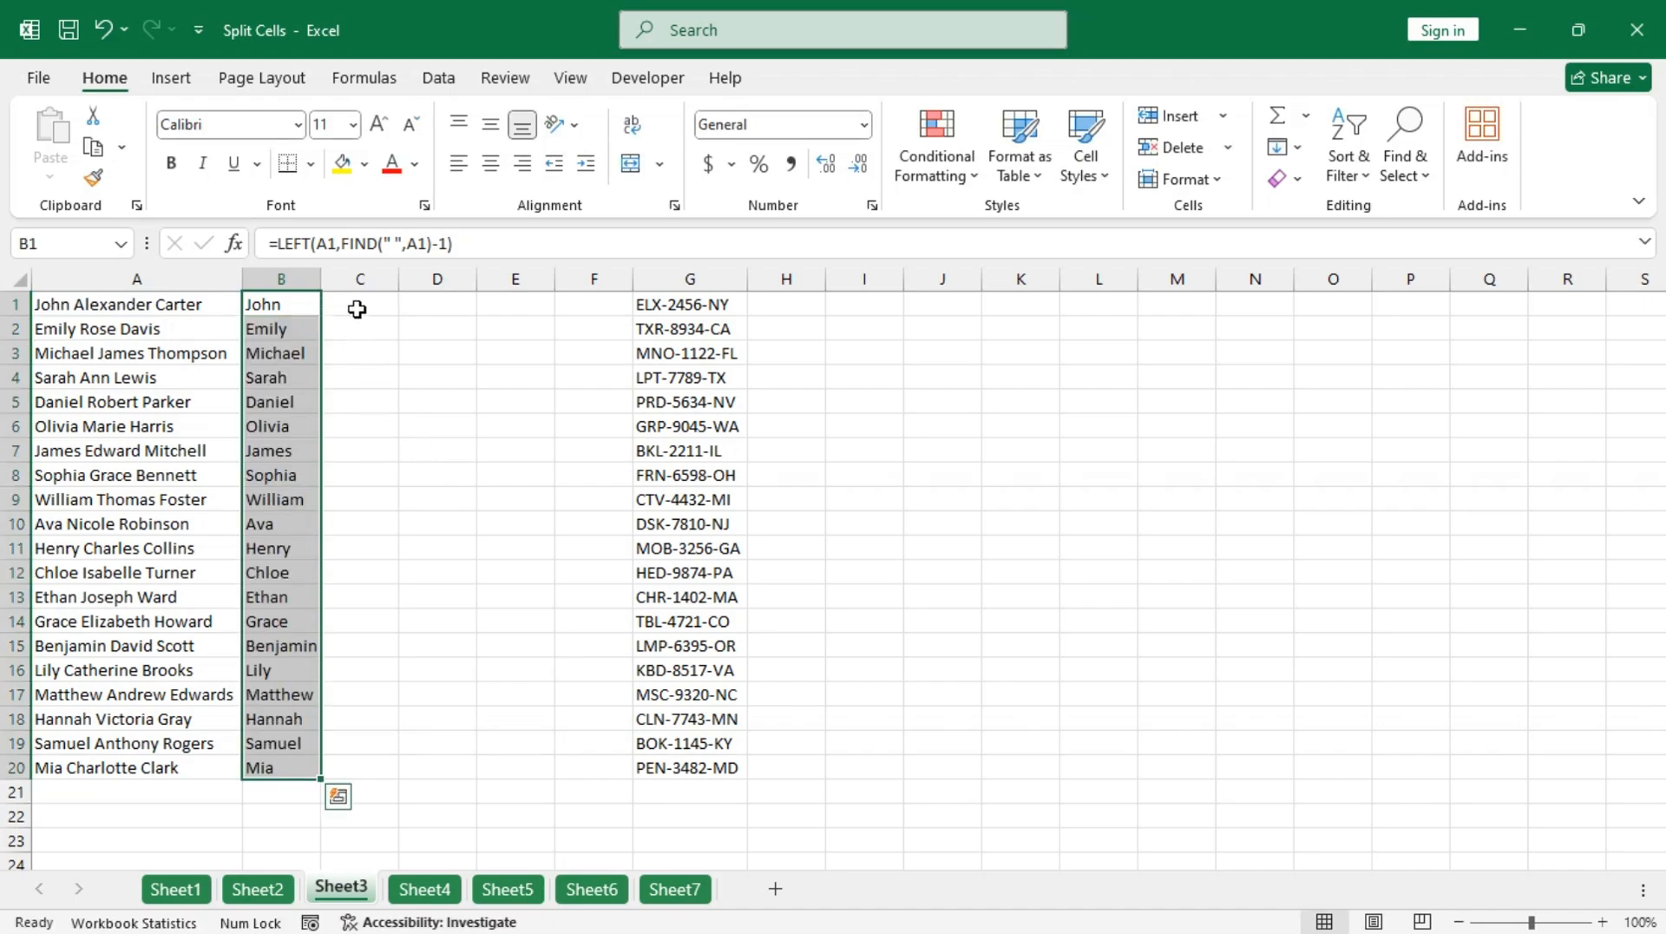
Begin a MID formula in cell C1 with A1 as its text argument.
{"action": "left_click", "coordinate": [356, 309]}
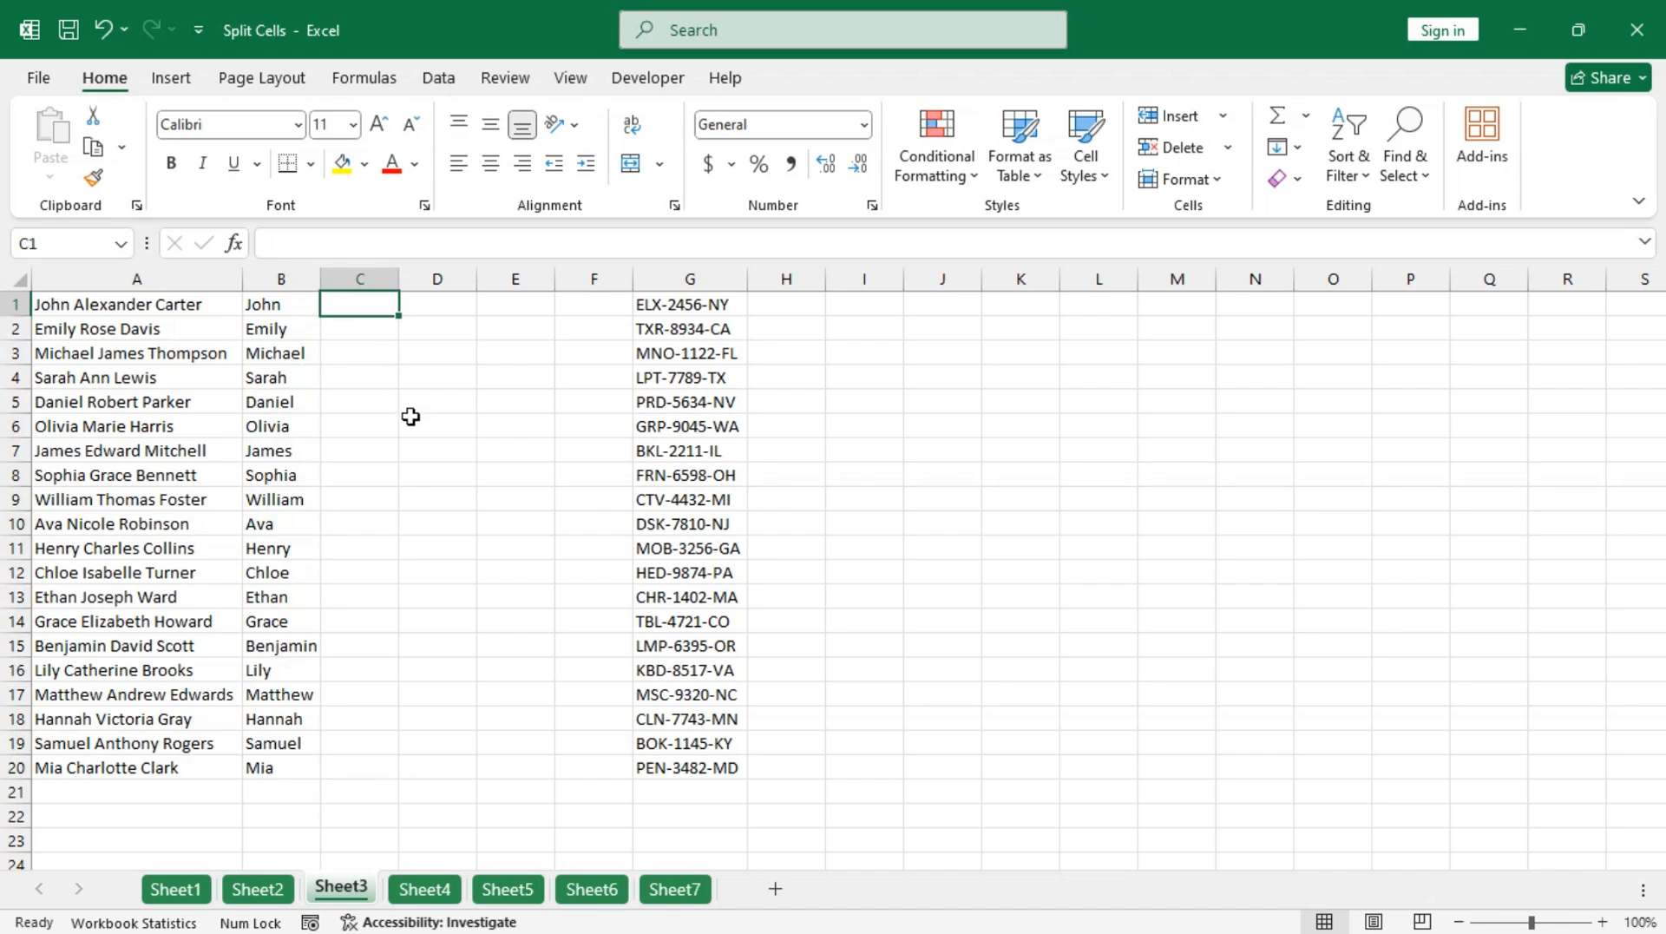
{"action": "type", "text": "=mid"}
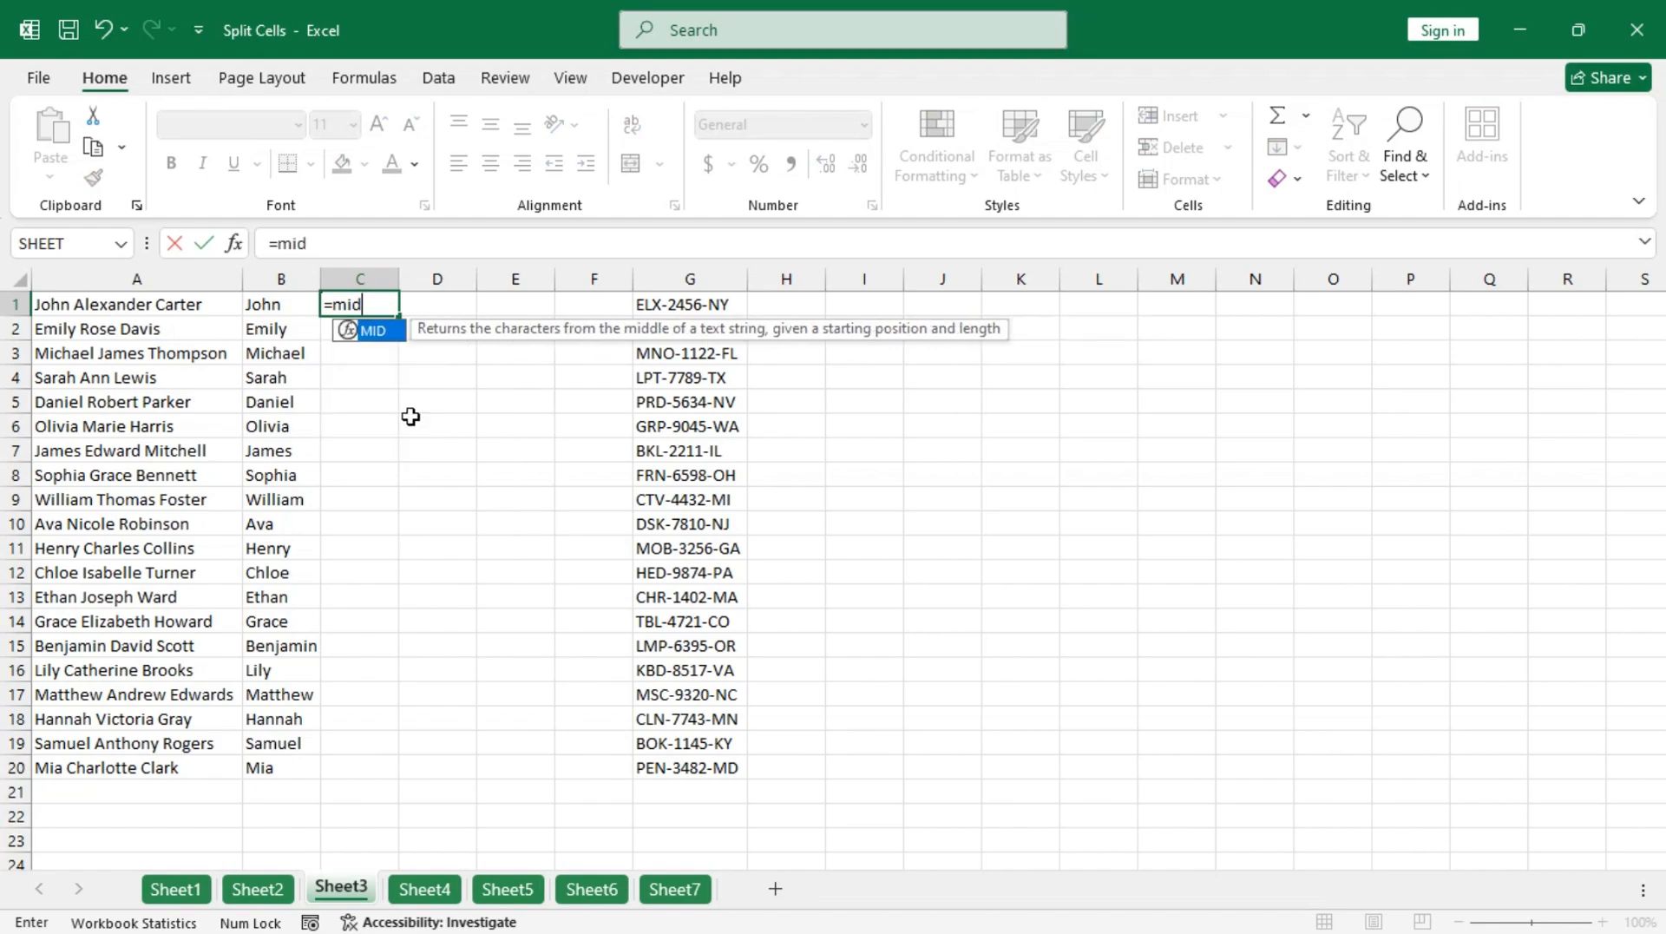
{"action": "key", "text": "Tab"}
{"action": "key", "text": "Left"}
{"action": "key", "text": "Left"}
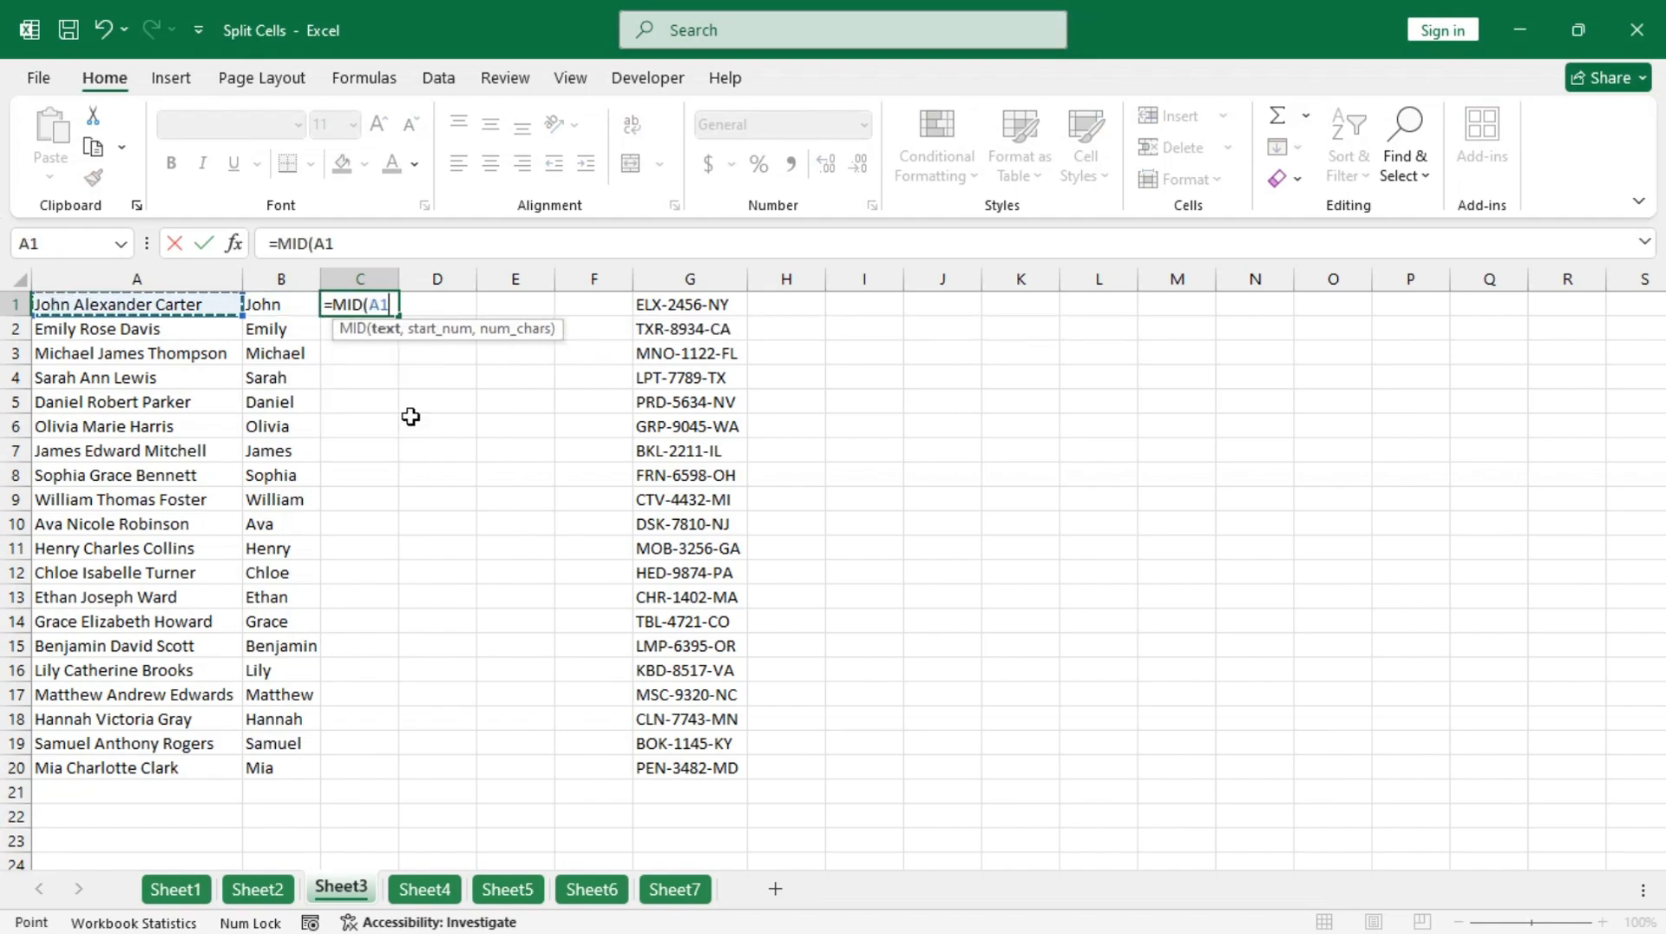
{"action": "type", "text": ","}
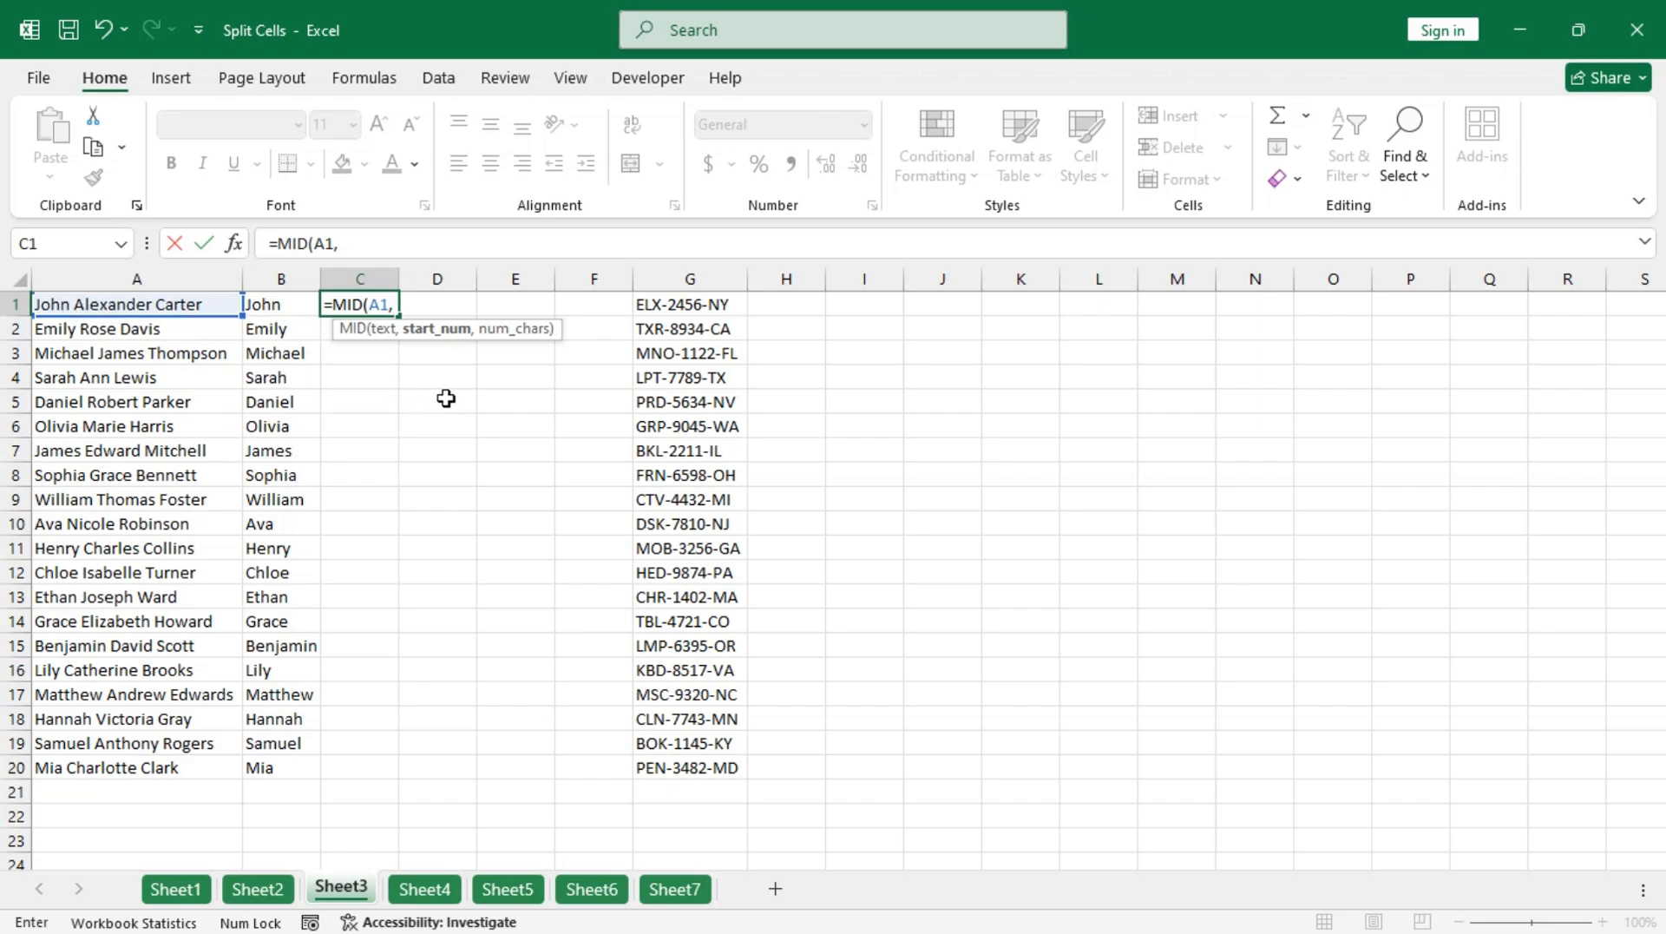
Set the start number of the MID formula in C1 to FIND(" ",A1)+1.
{"action": "type", "text": "fin"}
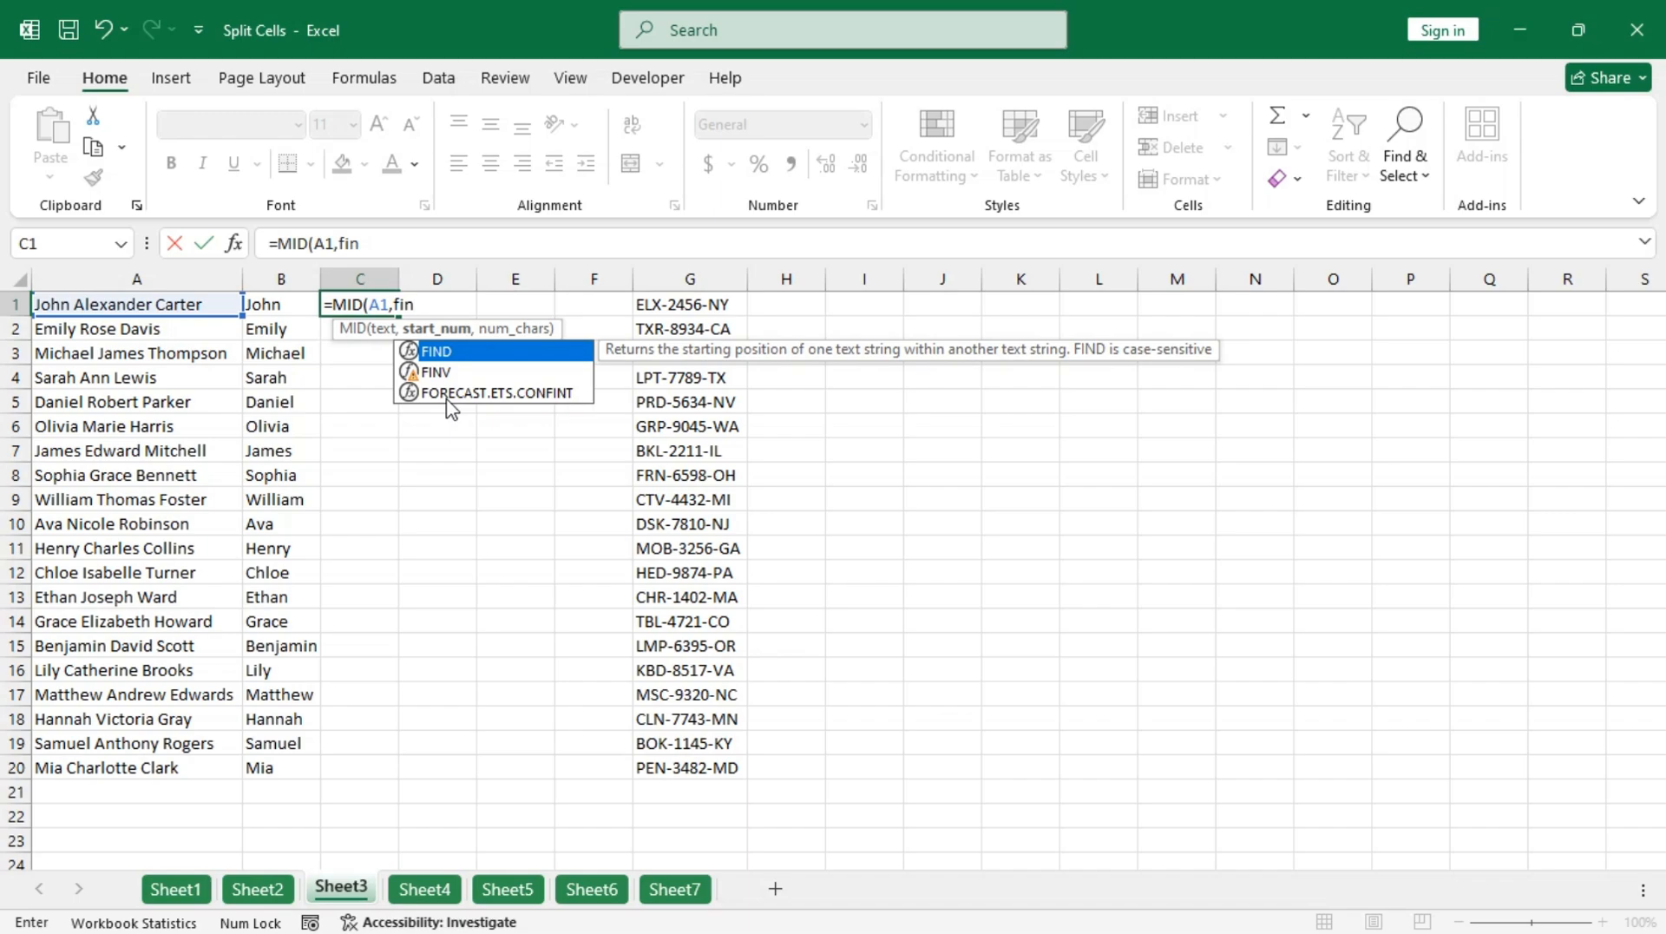
{"action": "key", "text": "Tab"}
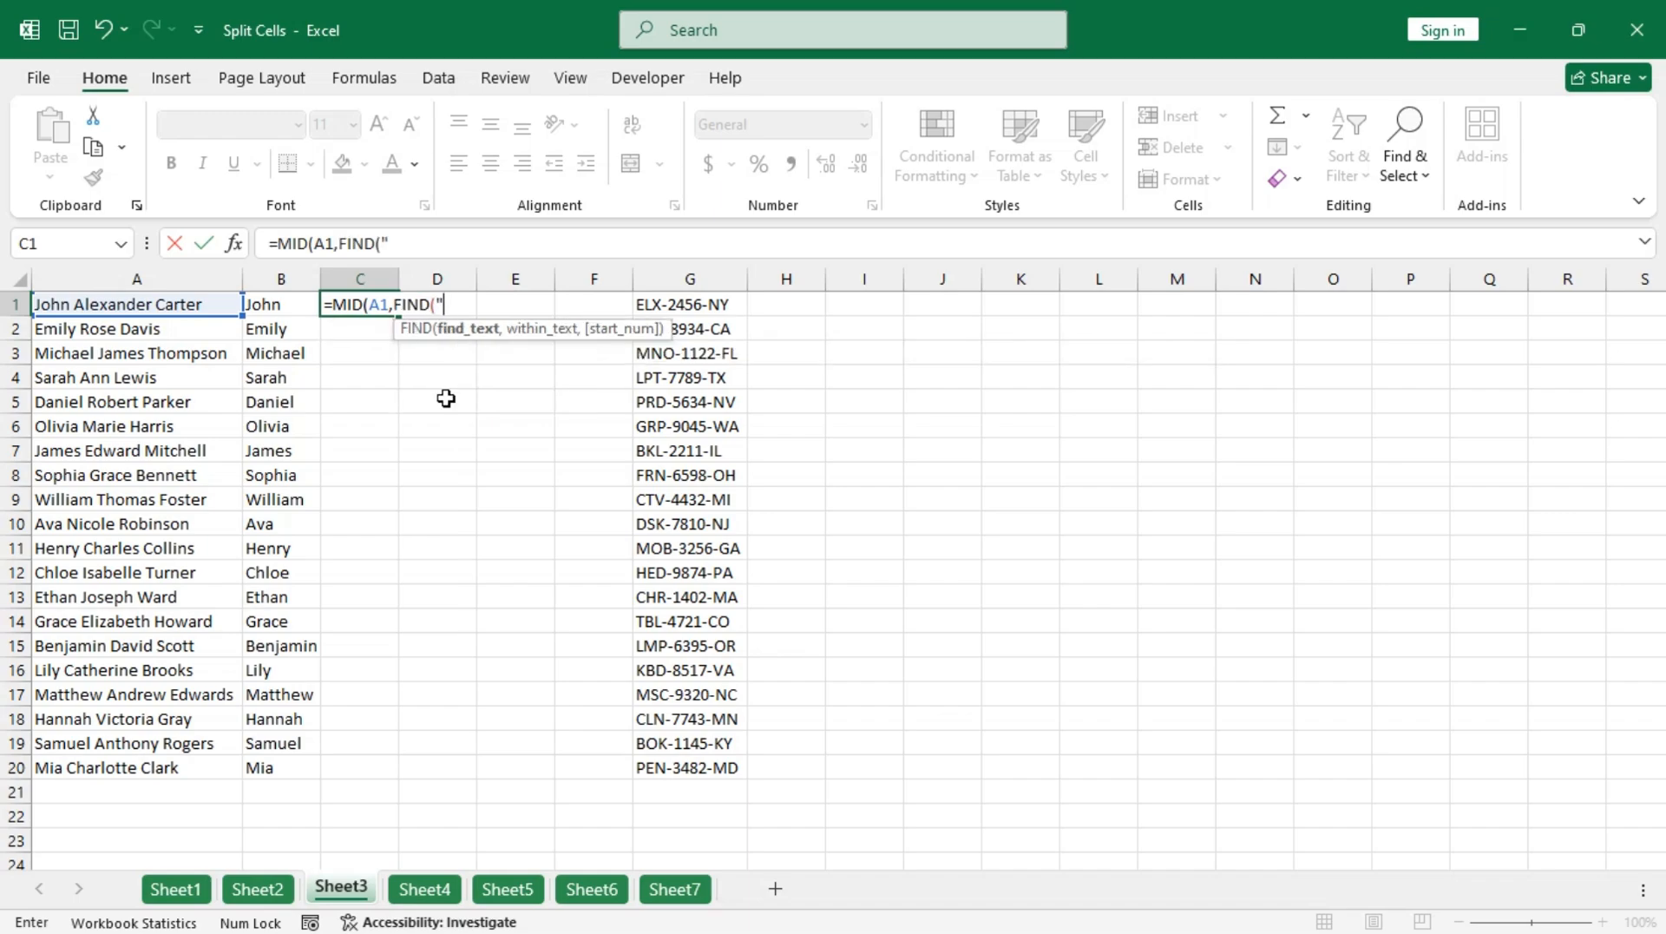
{"action": "type", "text": "\" \""}
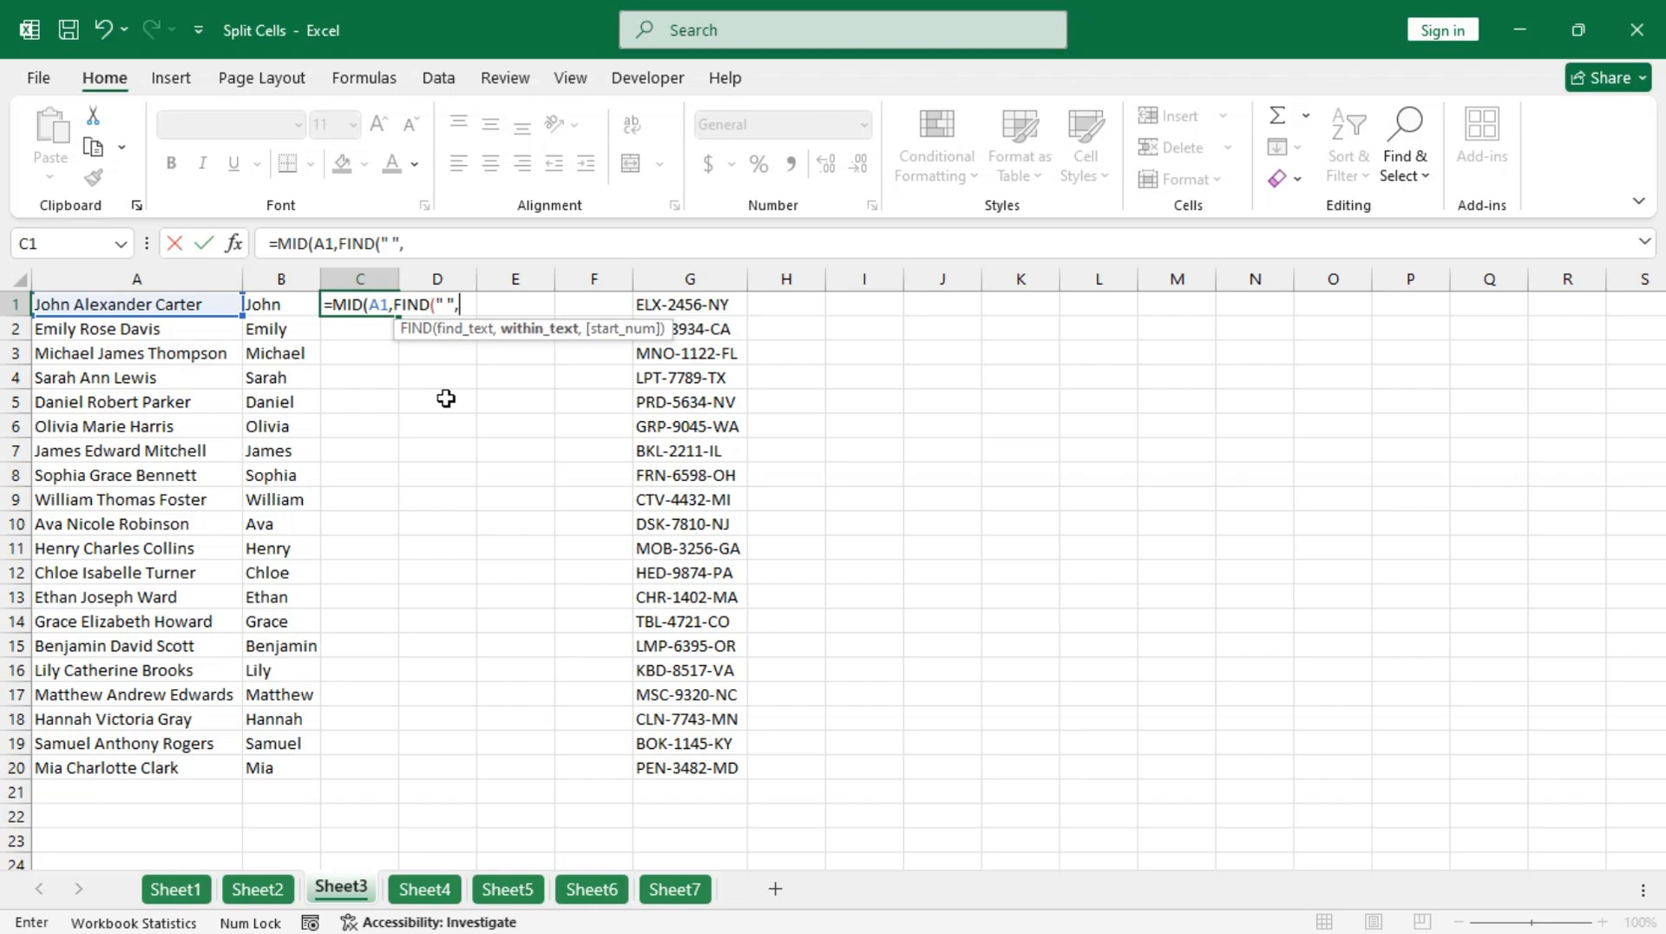
{"action": "type", "text": ","}
{"action": "key", "text": "Left"}
{"action": "key", "text": "Left"}
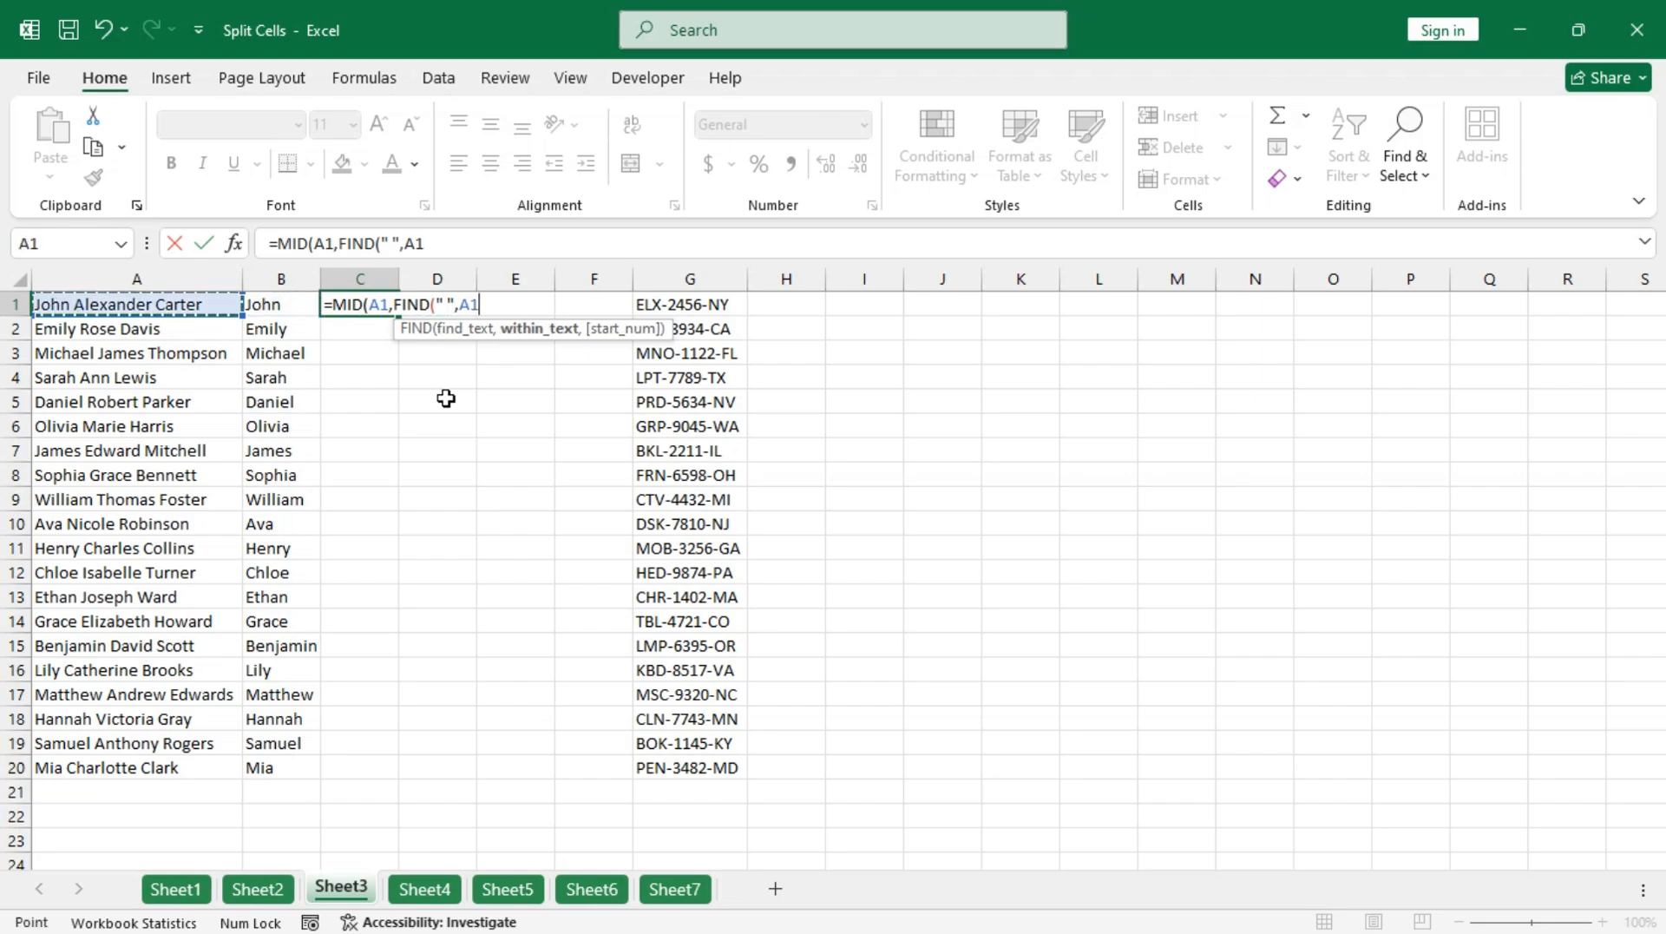
{"action": "type", "text": ")+1"}
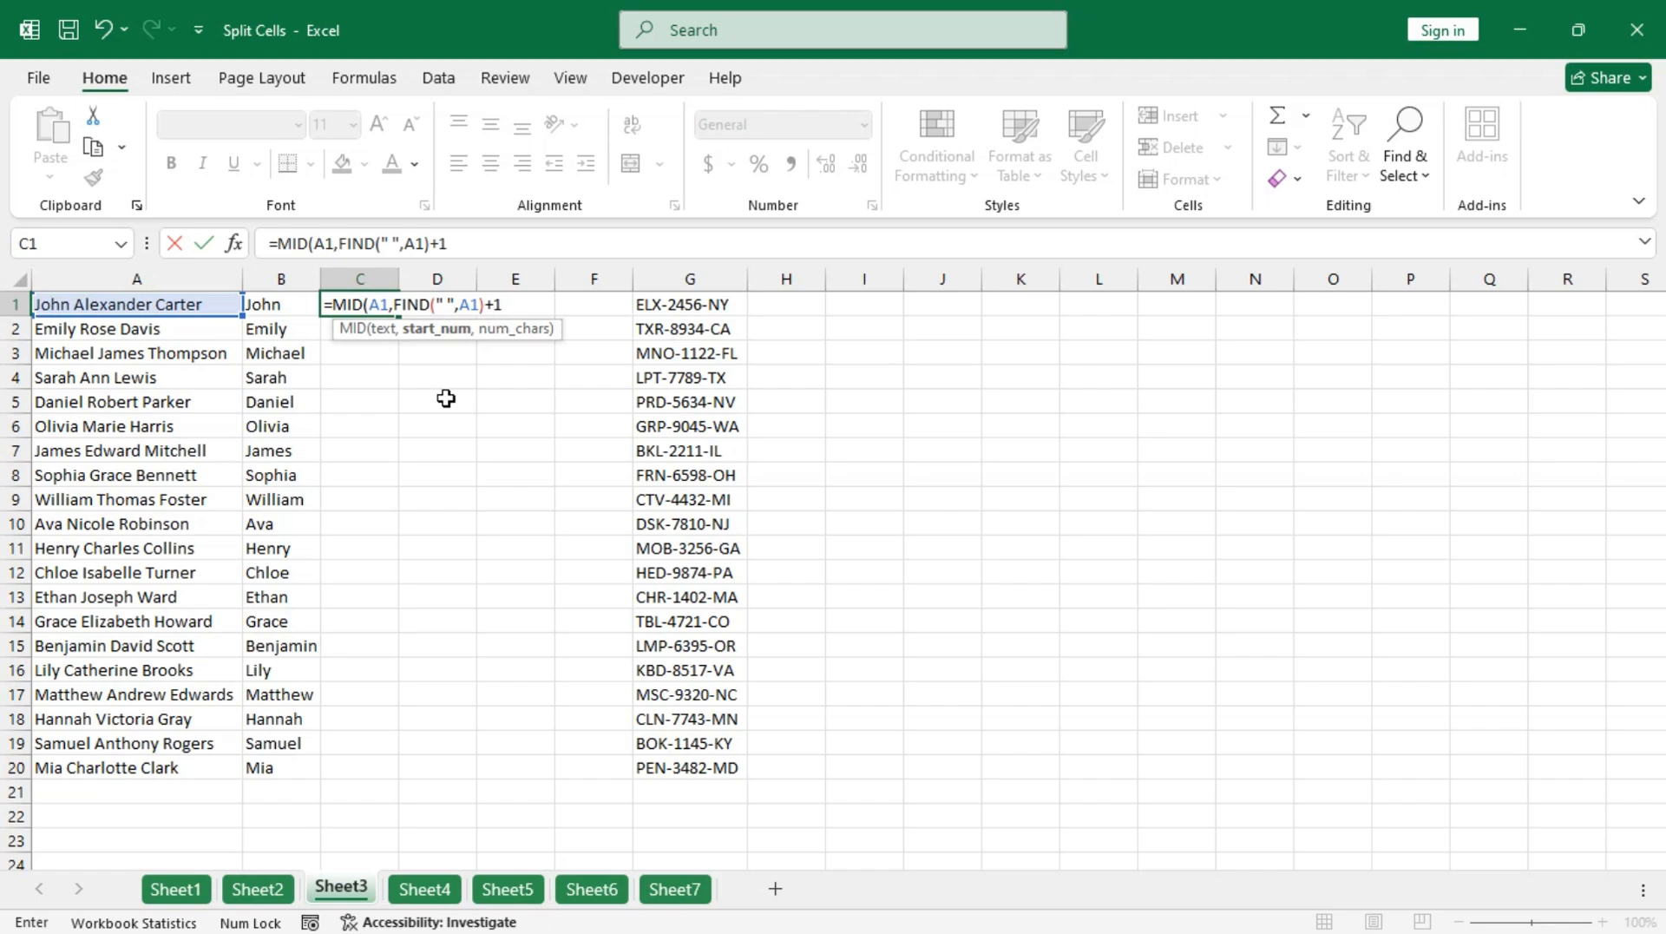
{"action": "type", "text": ","}
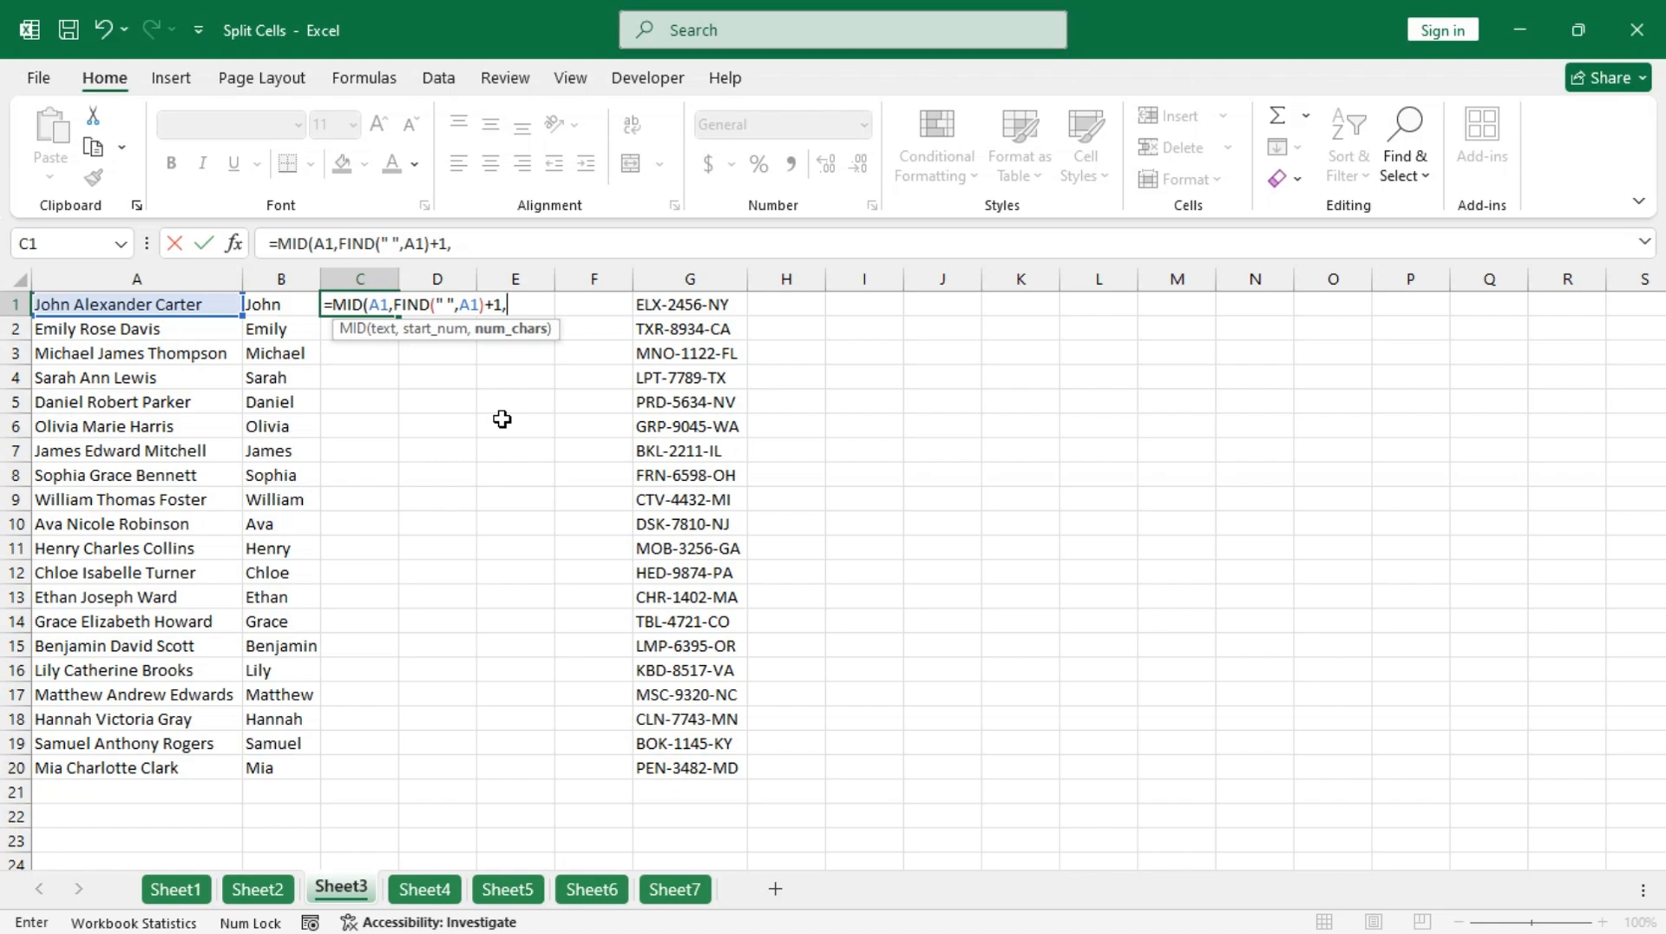
Begin the MID formula's character-count argument with a FIND that searches for " " in A1, ready for a start position.
{"action": "type", "text": "find"}
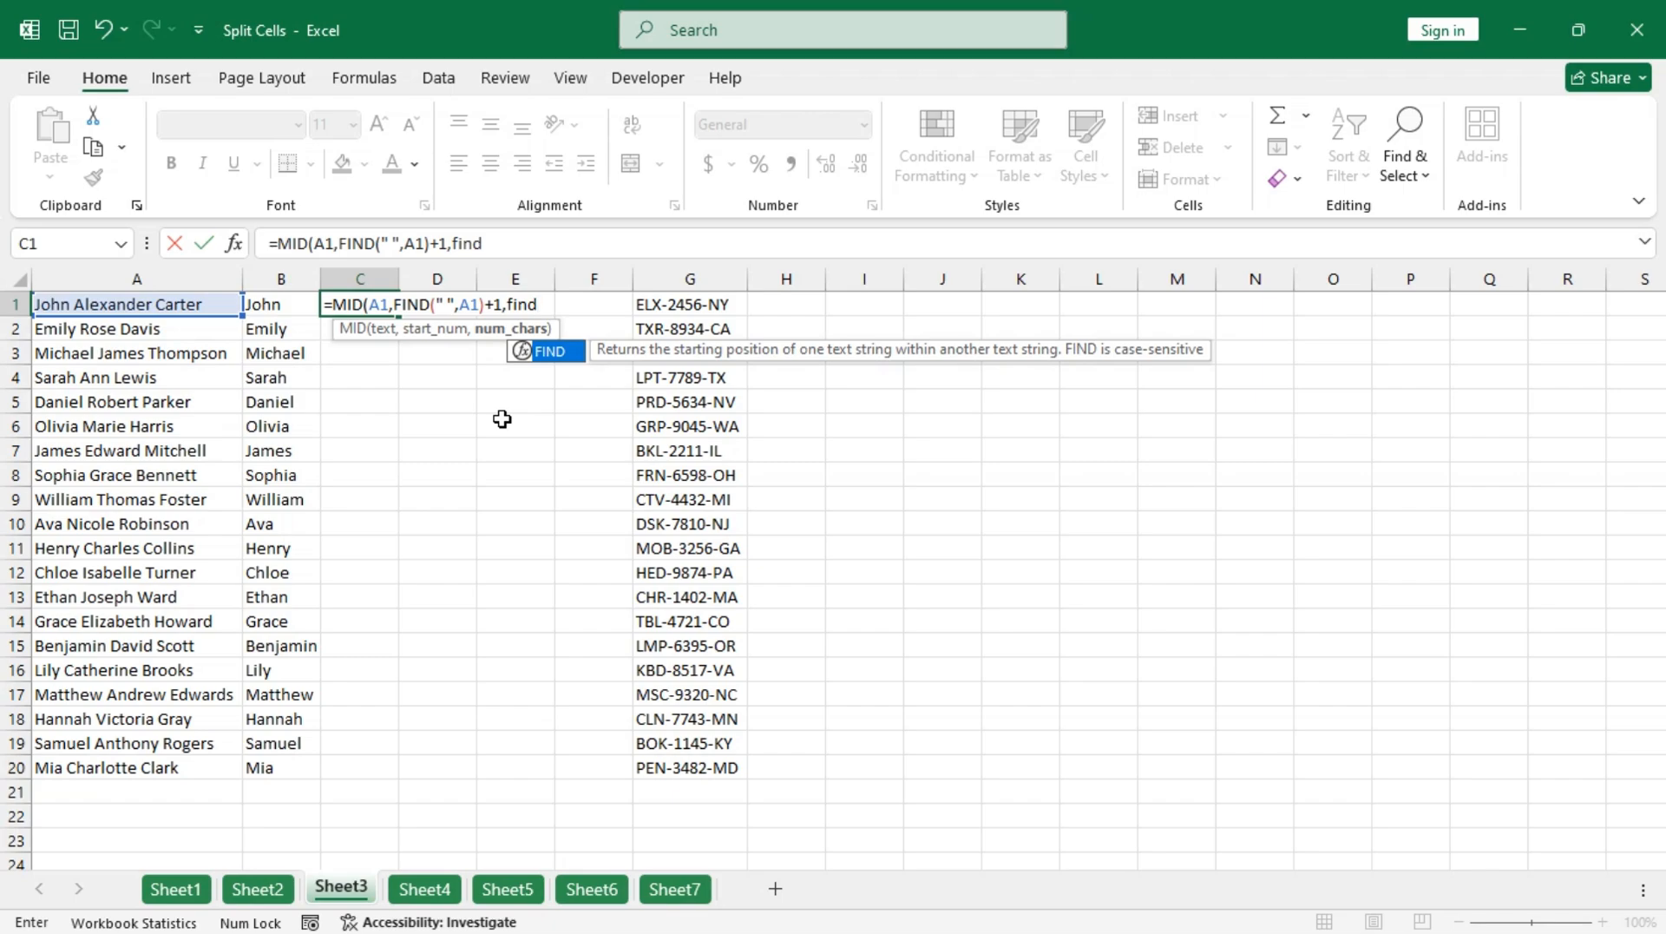
{"action": "key", "text": "Tab"}
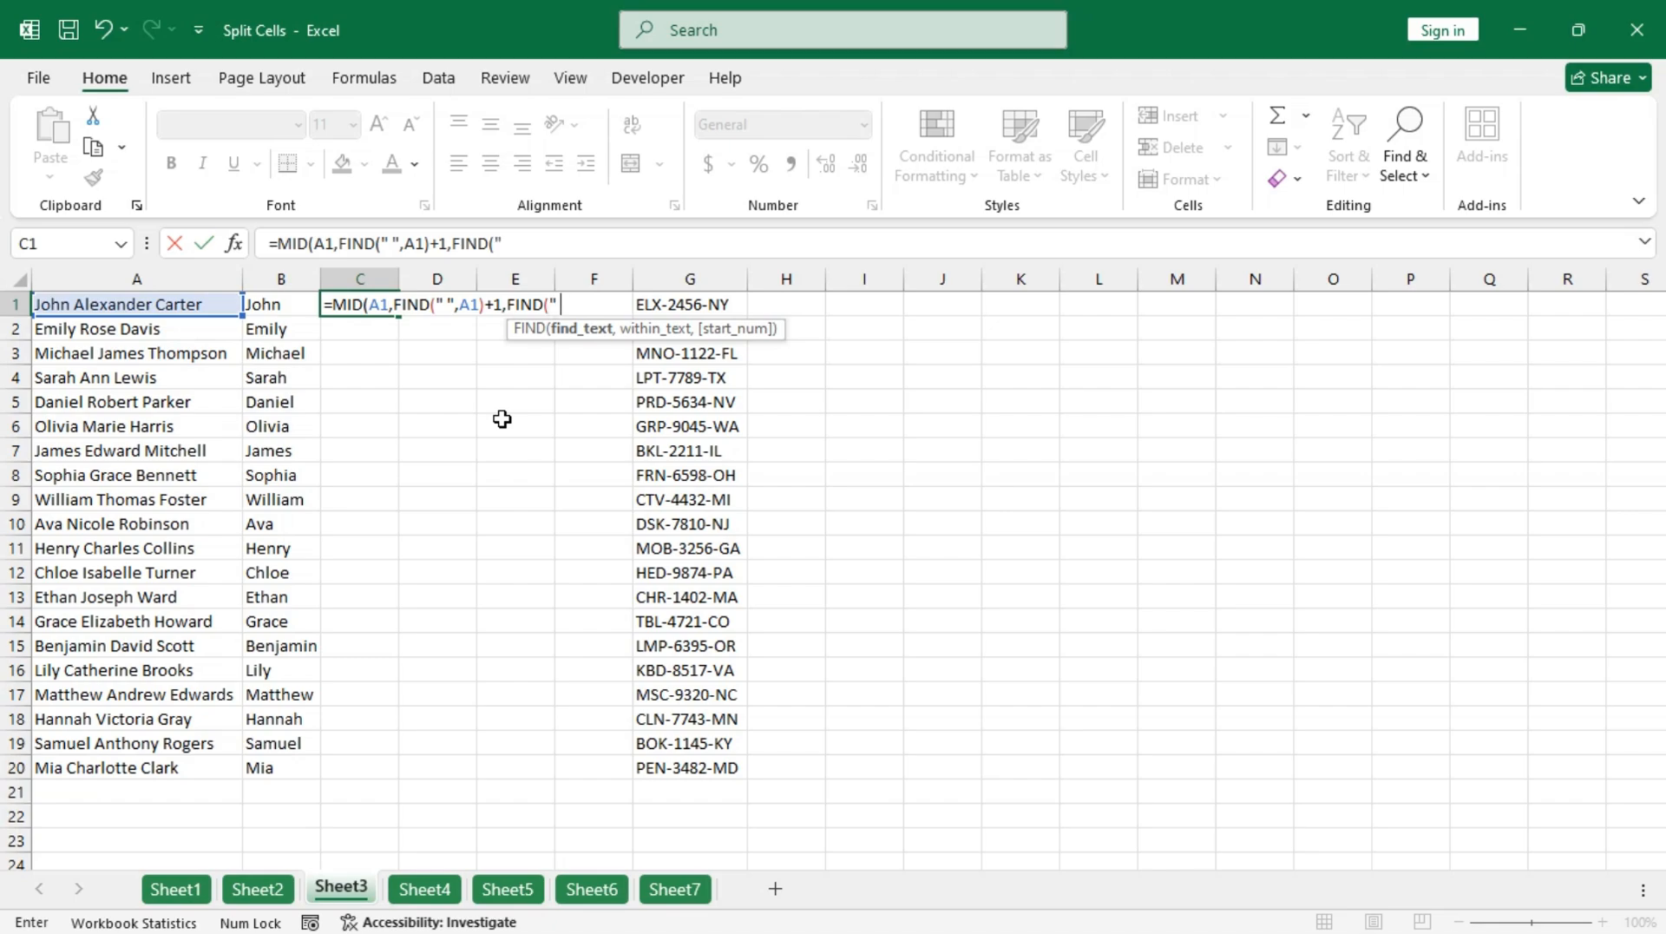
{"action": "type", "text": "\" \","}
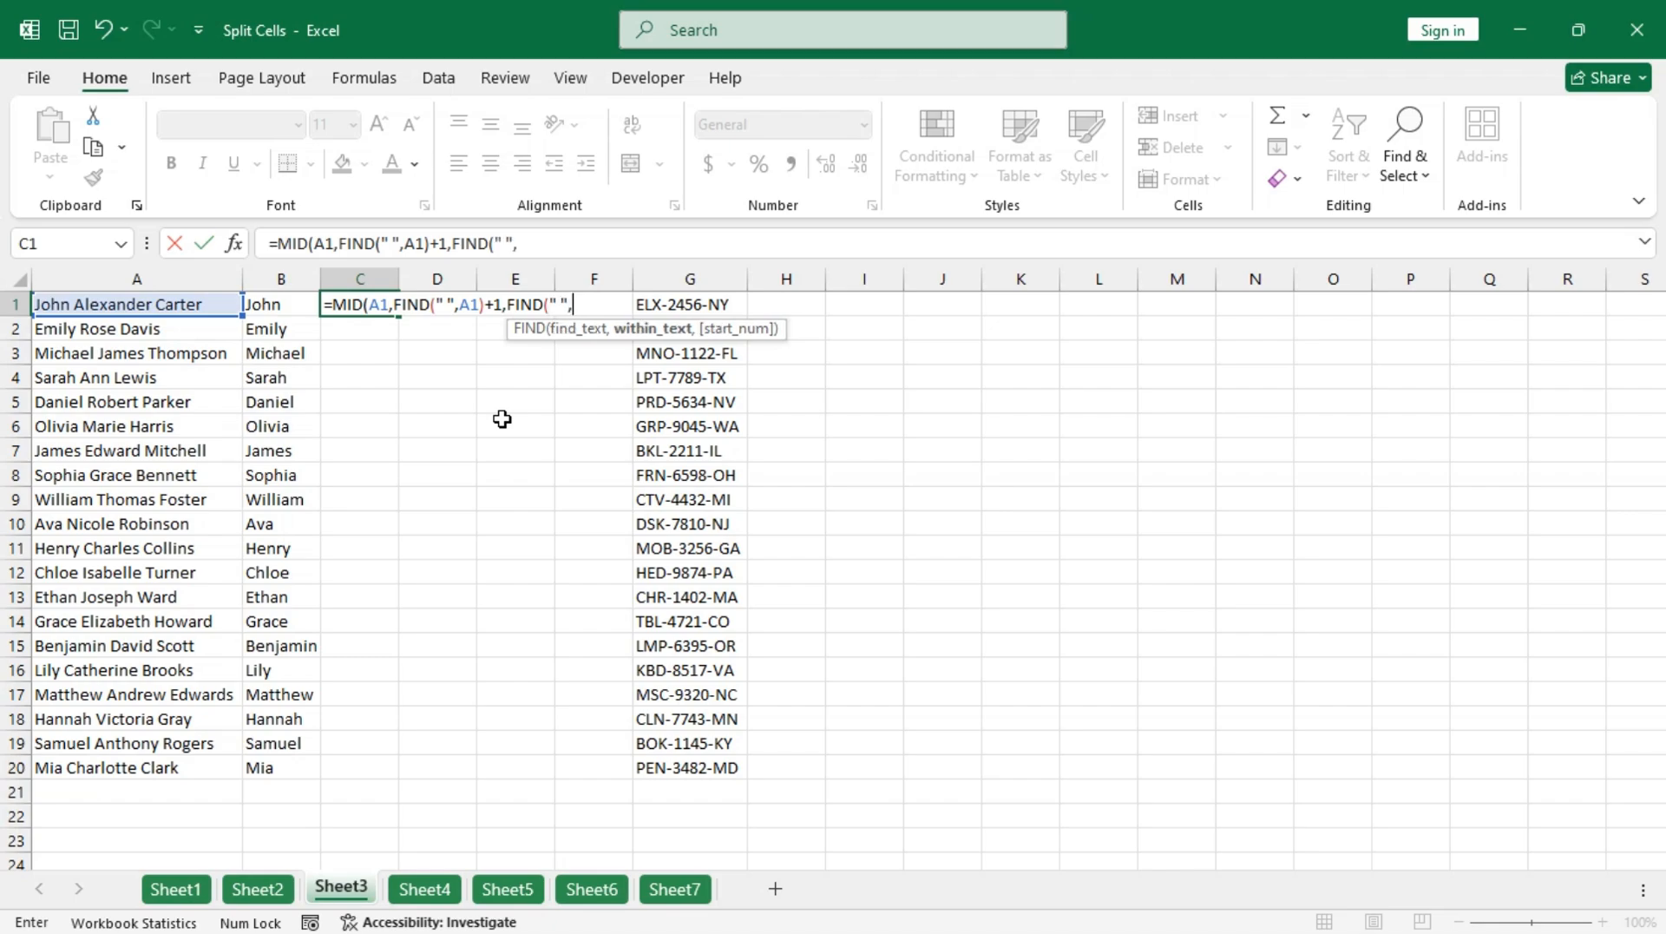
{"action": "key", "text": "Left"}
{"action": "key", "text": "Left"}
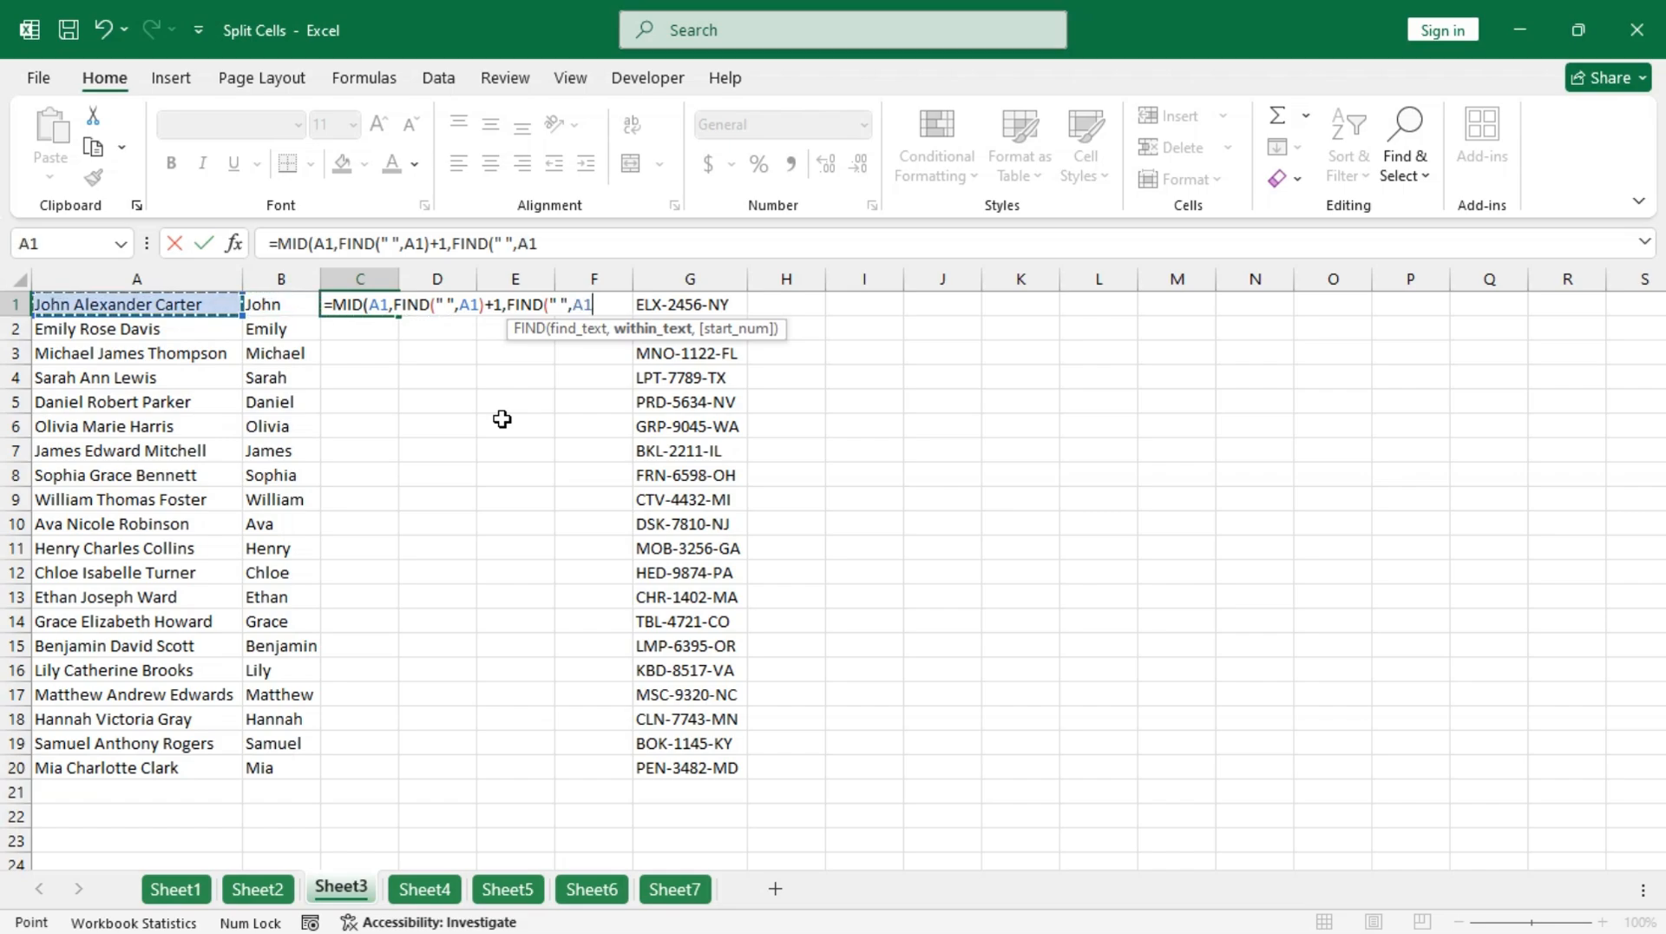
{"action": "type", "text": ")"}
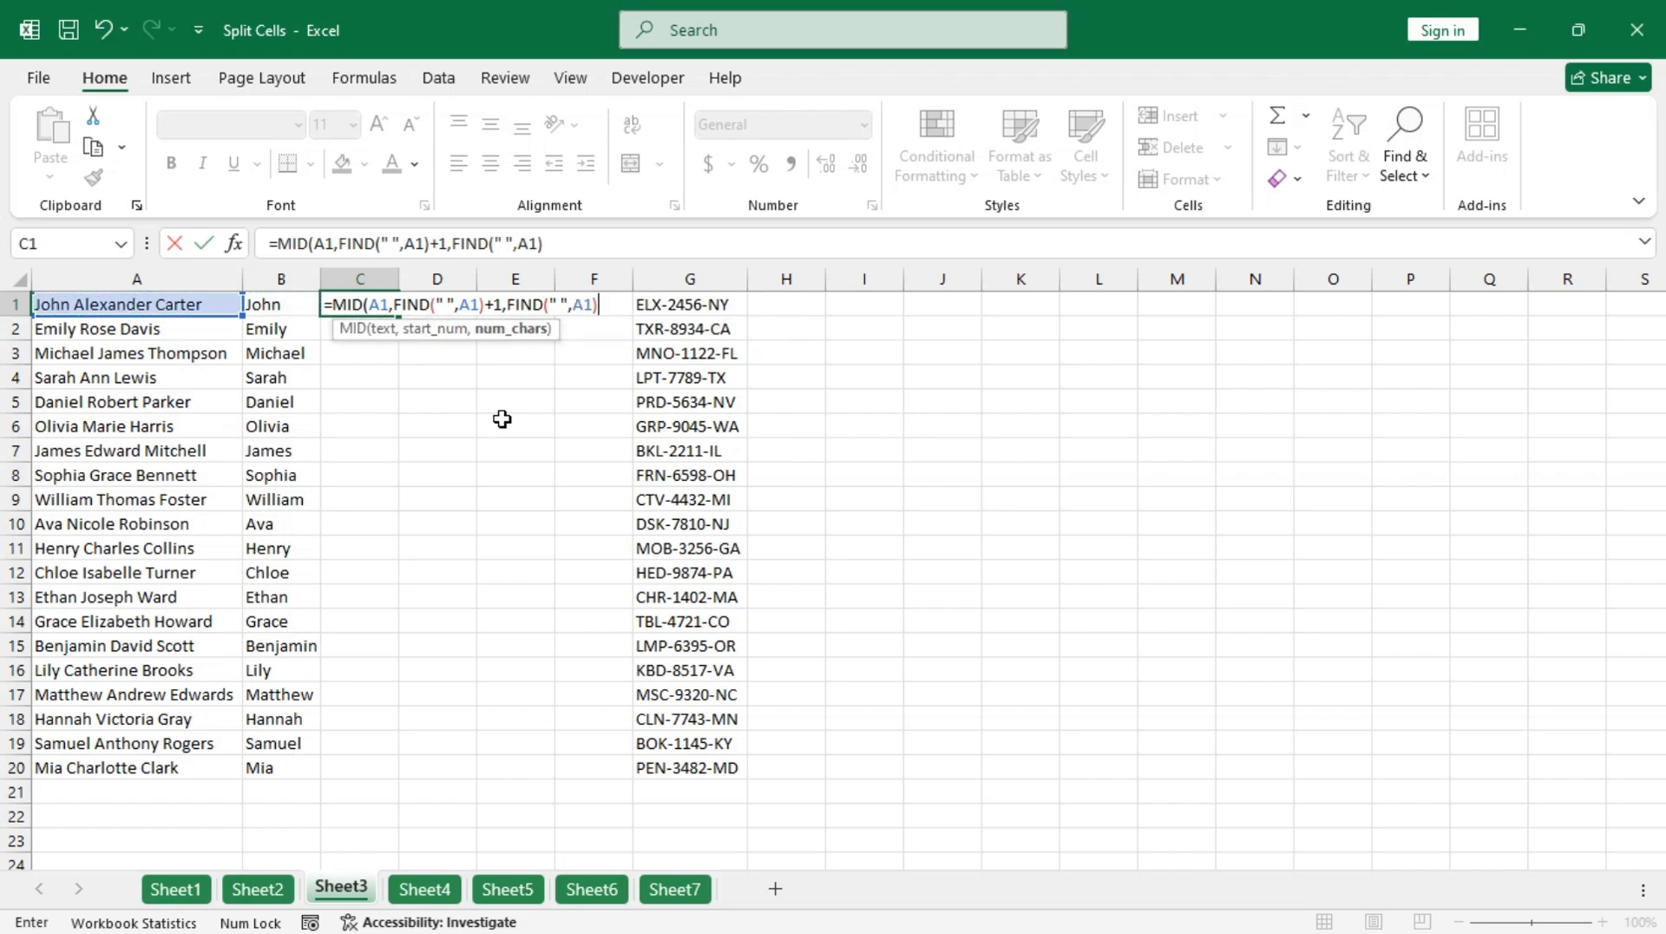
{"action": "key", "text": "BackSpace"}
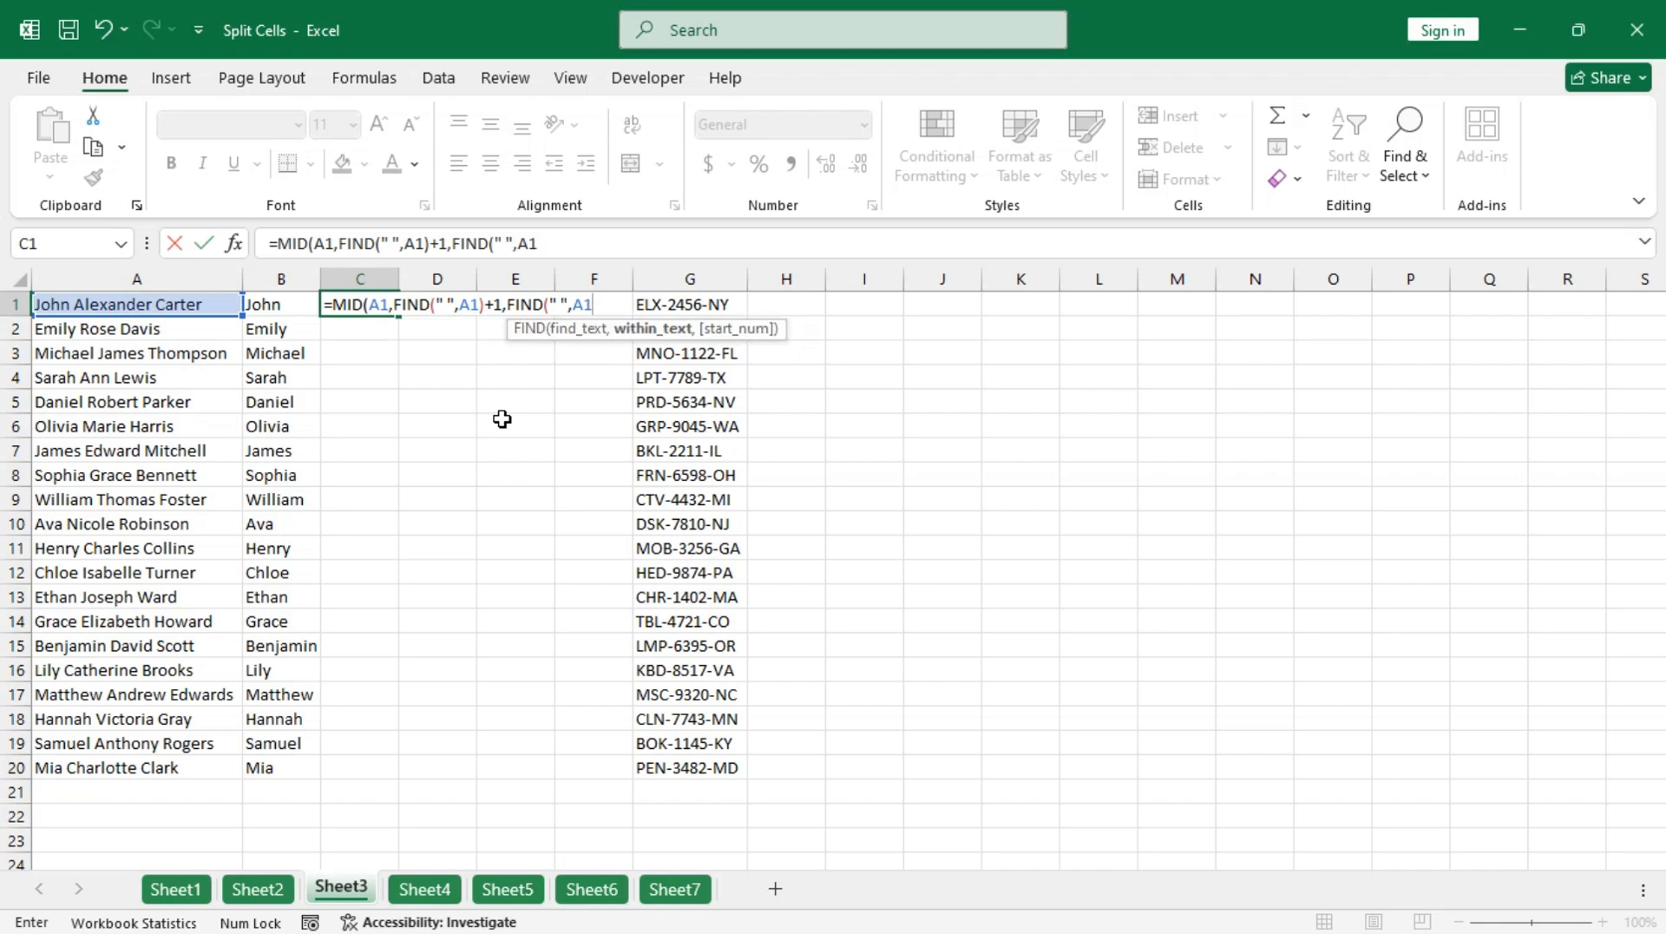
{"action": "type", "text": ","}
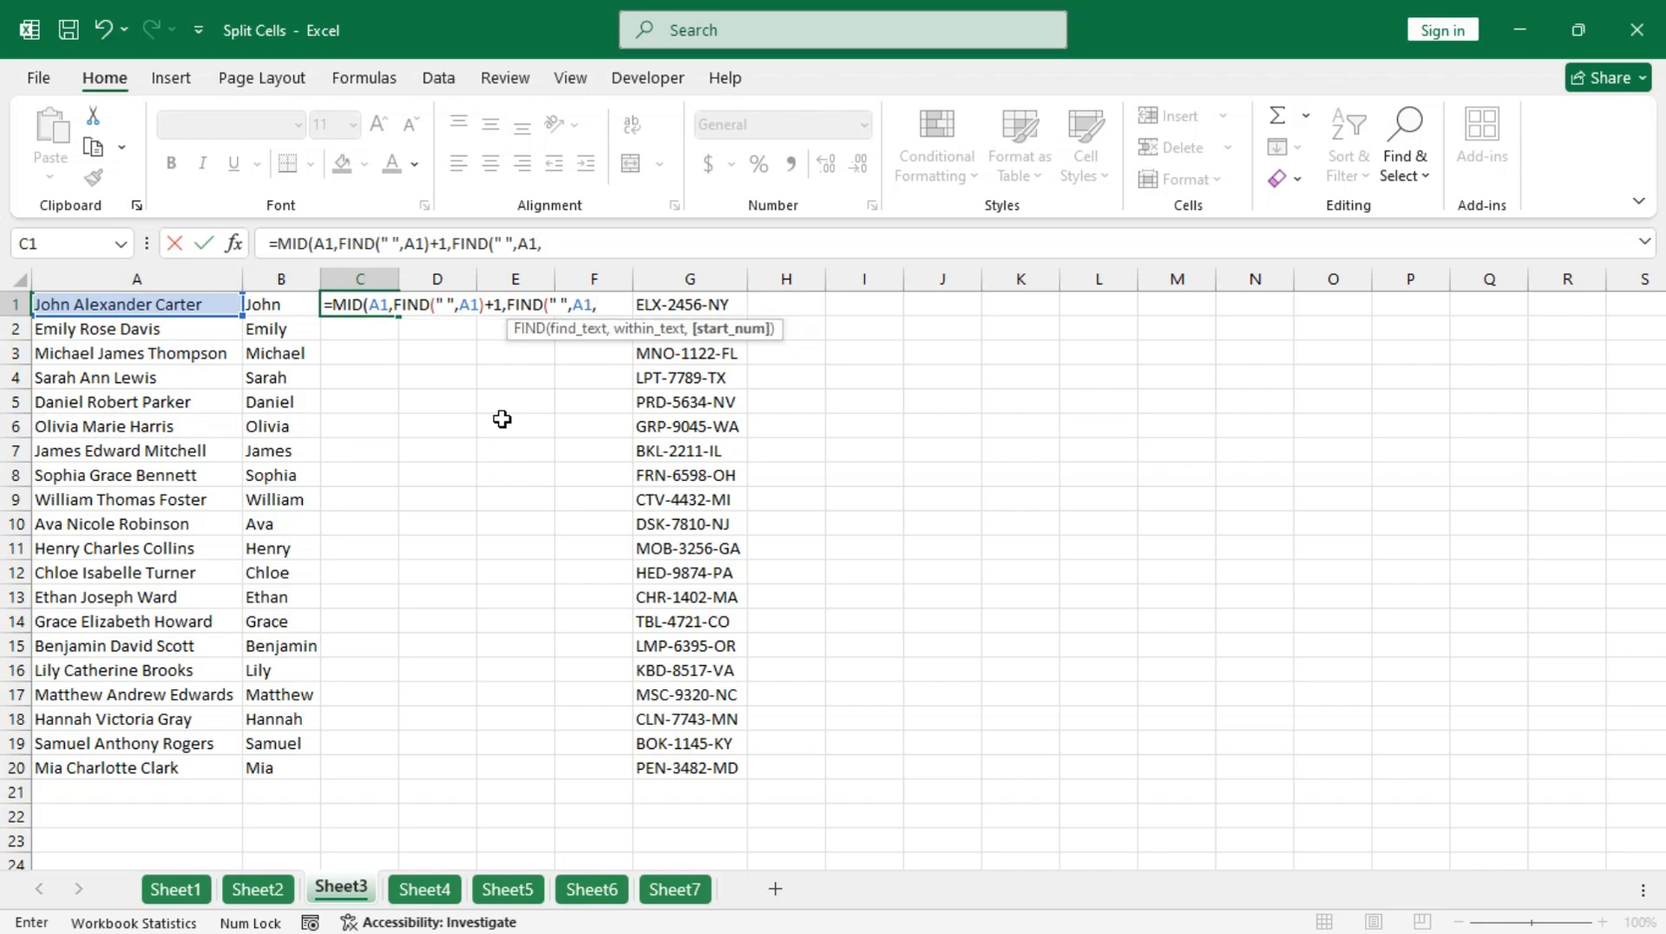
{"action": "type", "text": "fi"}
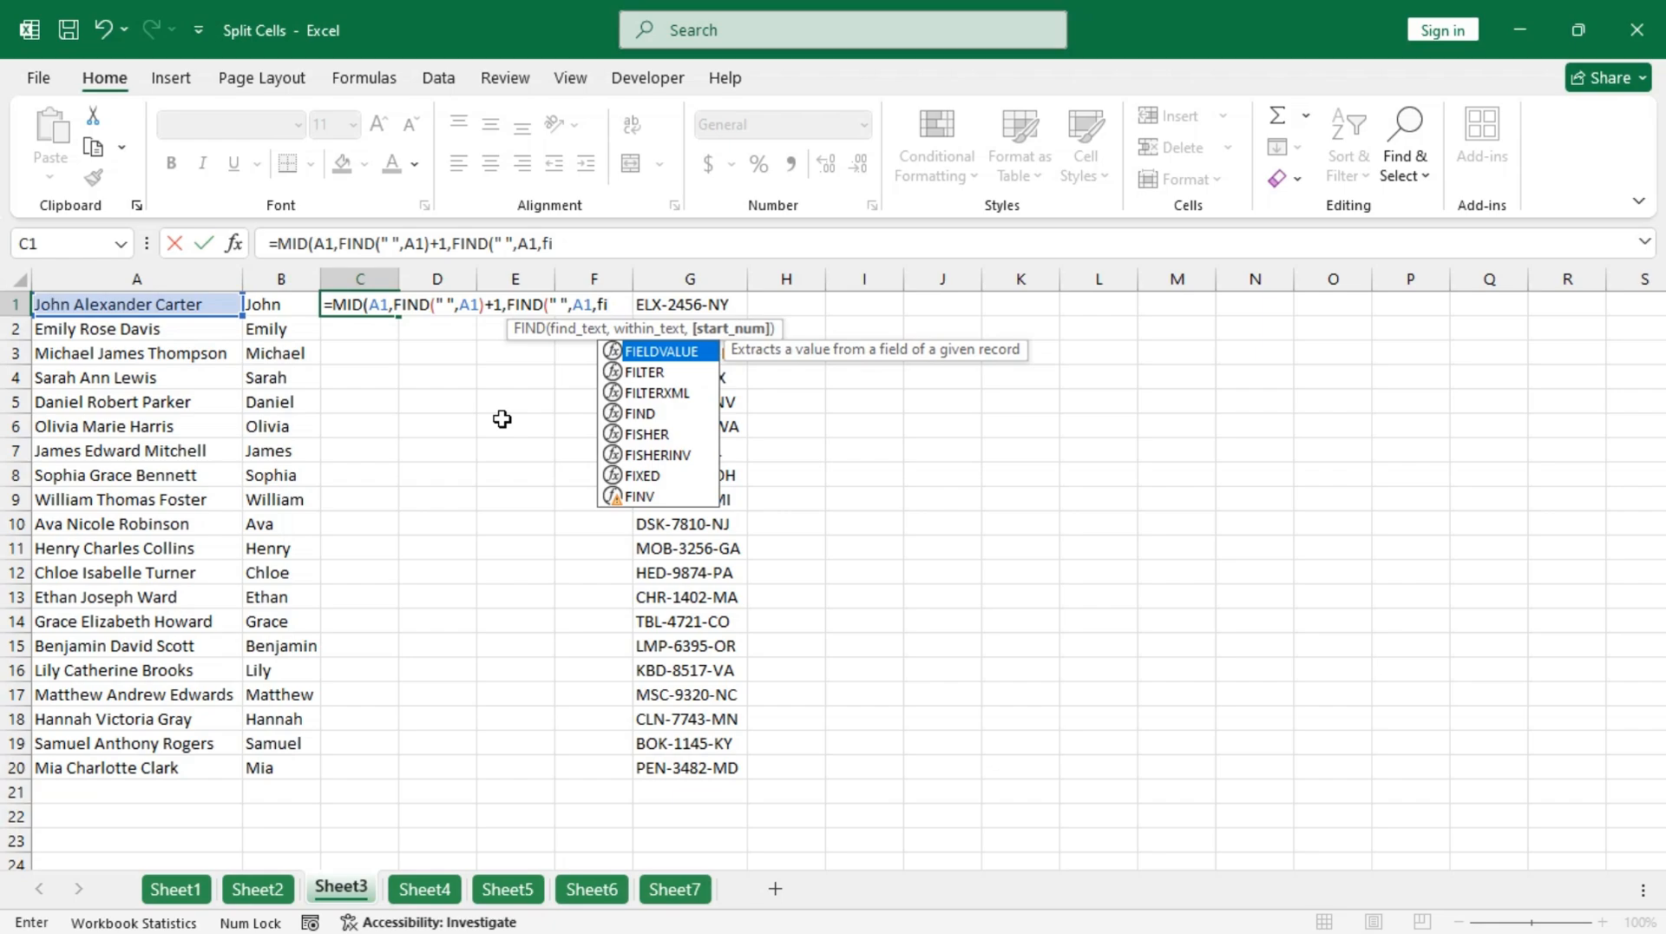
{"action": "key", "text": "BackSpace"}
{"action": "key", "text": "BackSpace"}
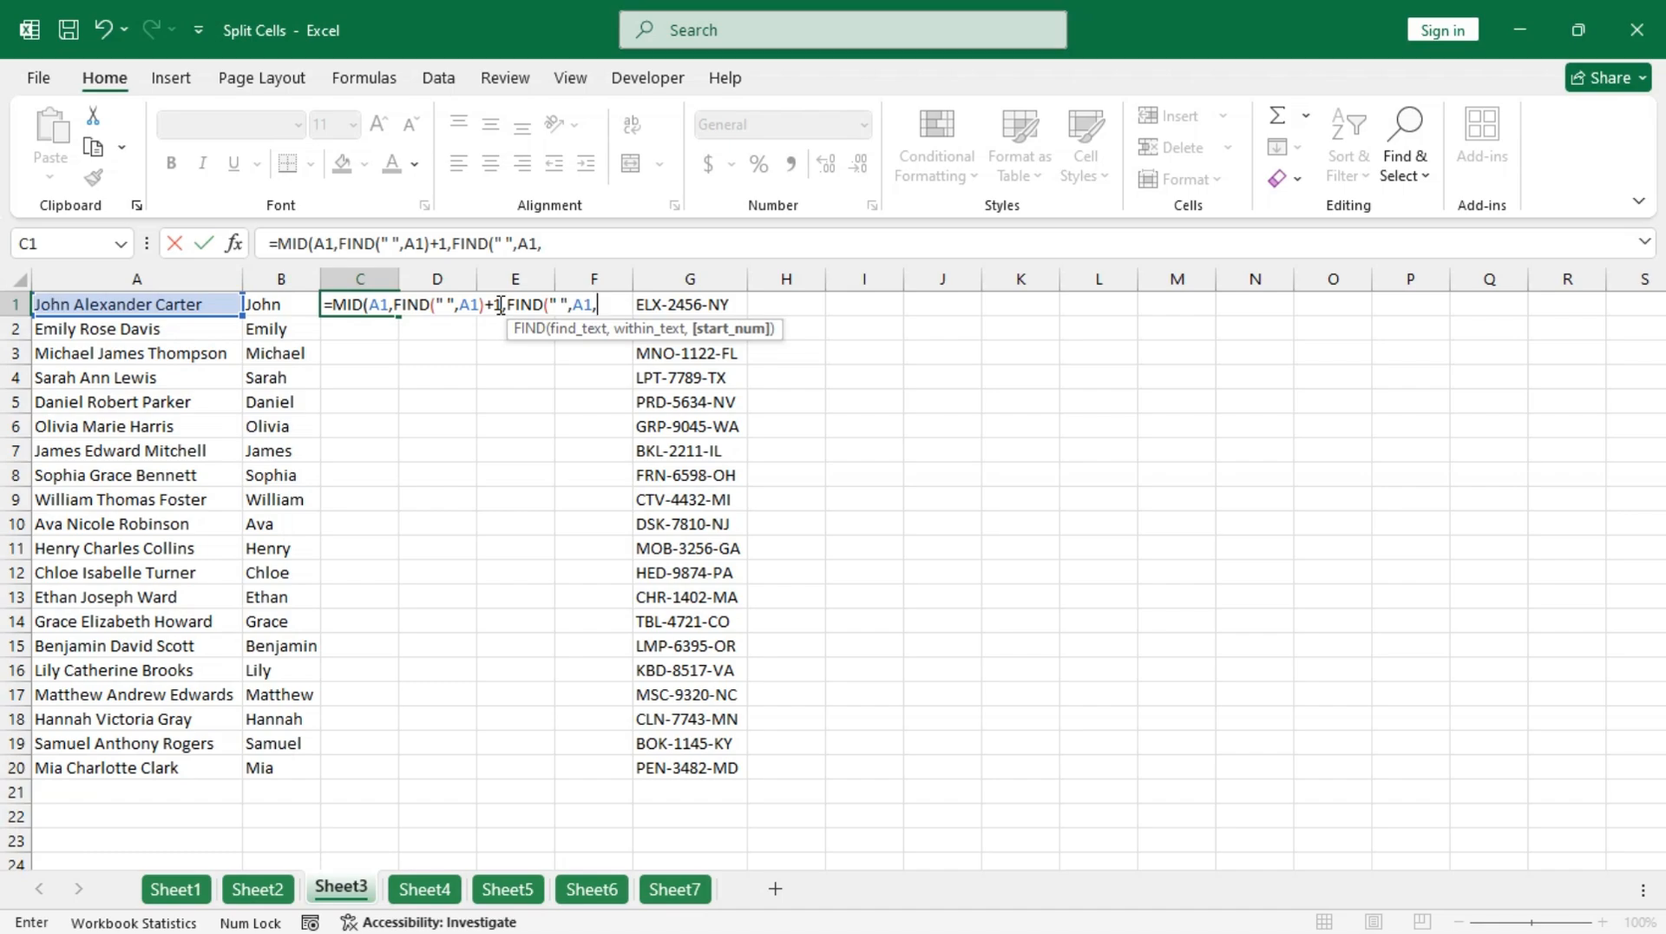
Copy FIND(" ",A1)+1 from the MID start number, paste it as the second FIND's start position, and close that FIND.
{"action": "left_click_drag", "start_coordinate": [502, 304], "coordinate": [397, 308]}
{"action": "key", "text": "ctrl+c"}
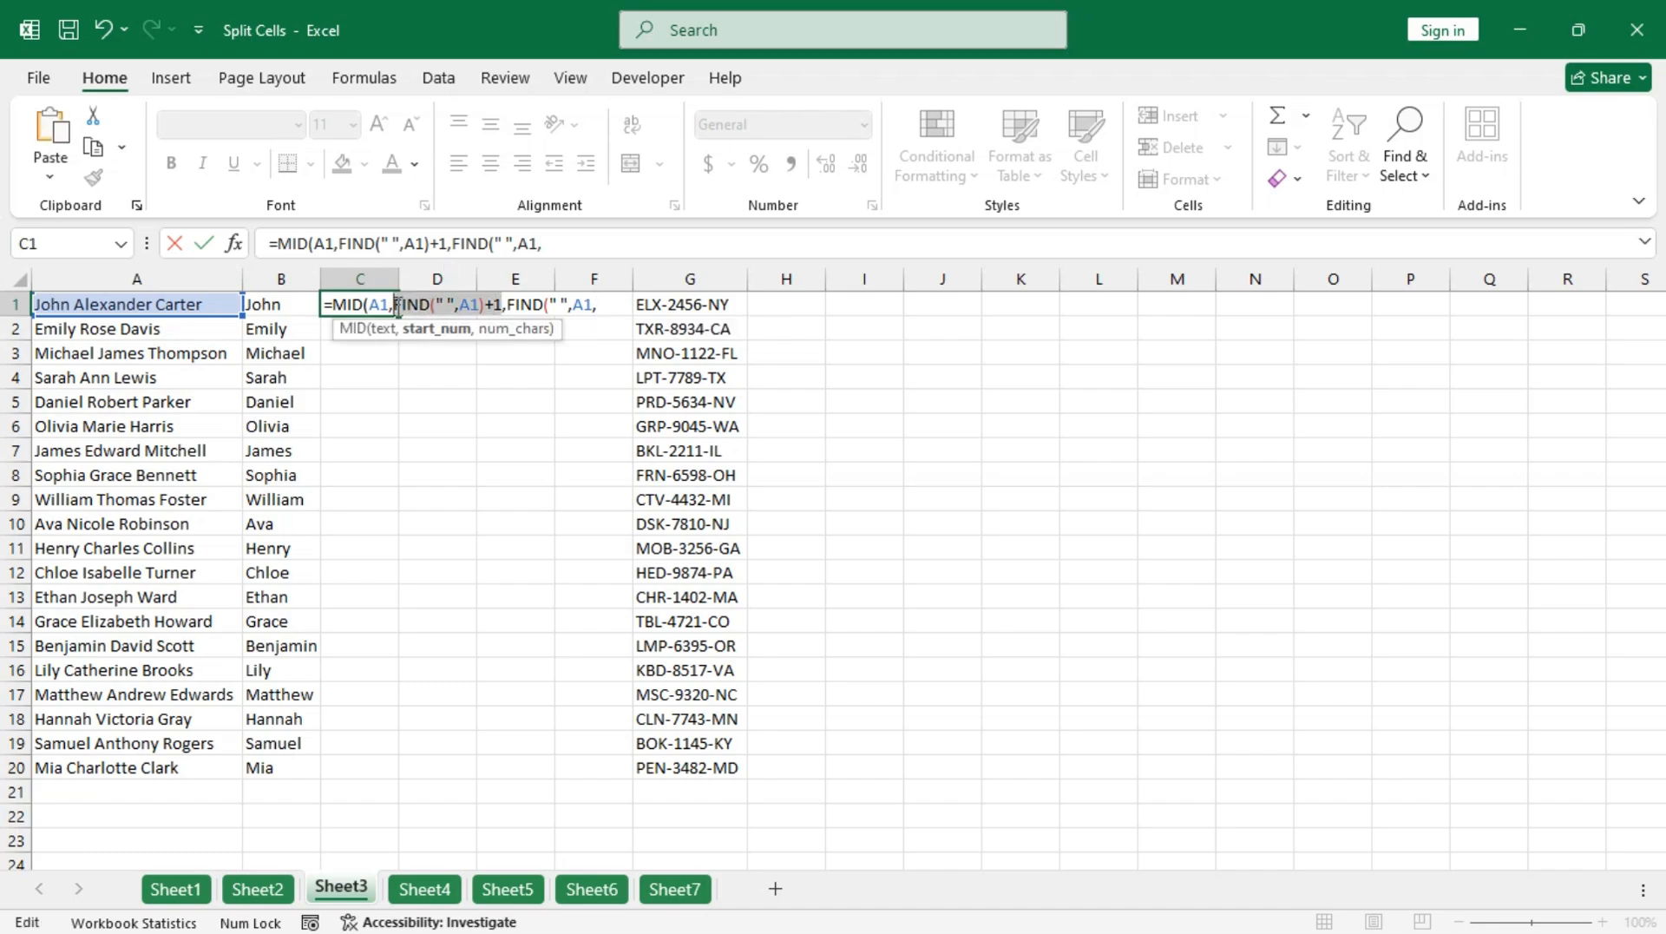
{"action": "left_click", "coordinate": [602, 307]}
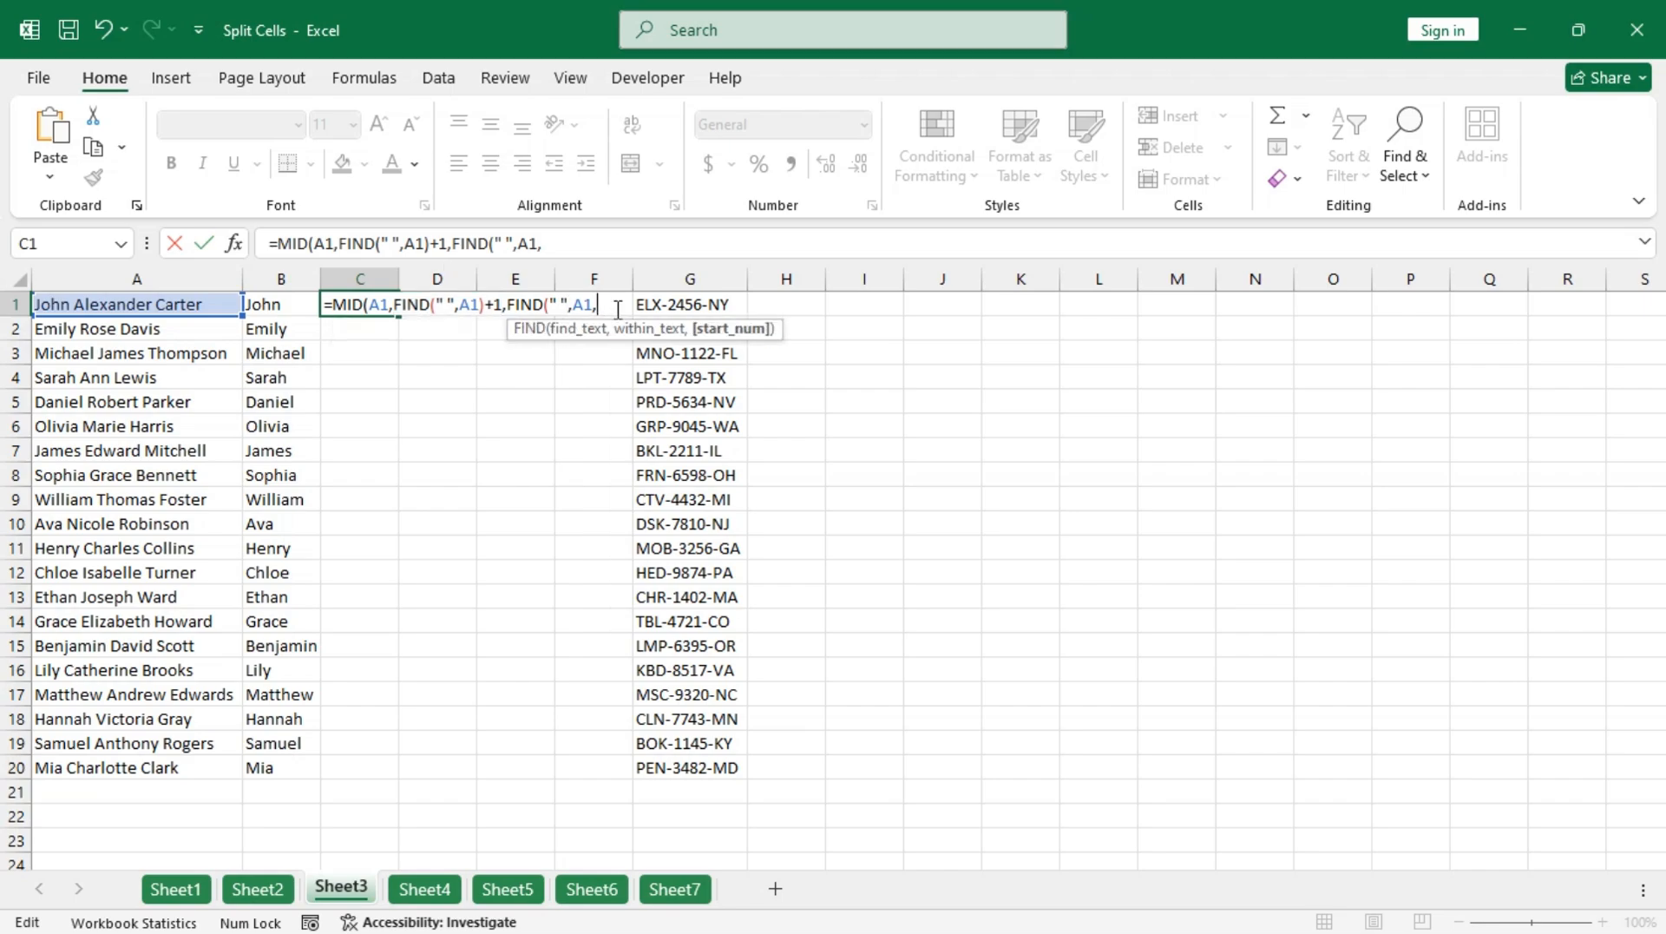
{"action": "key", "text": "ctrl+v"}
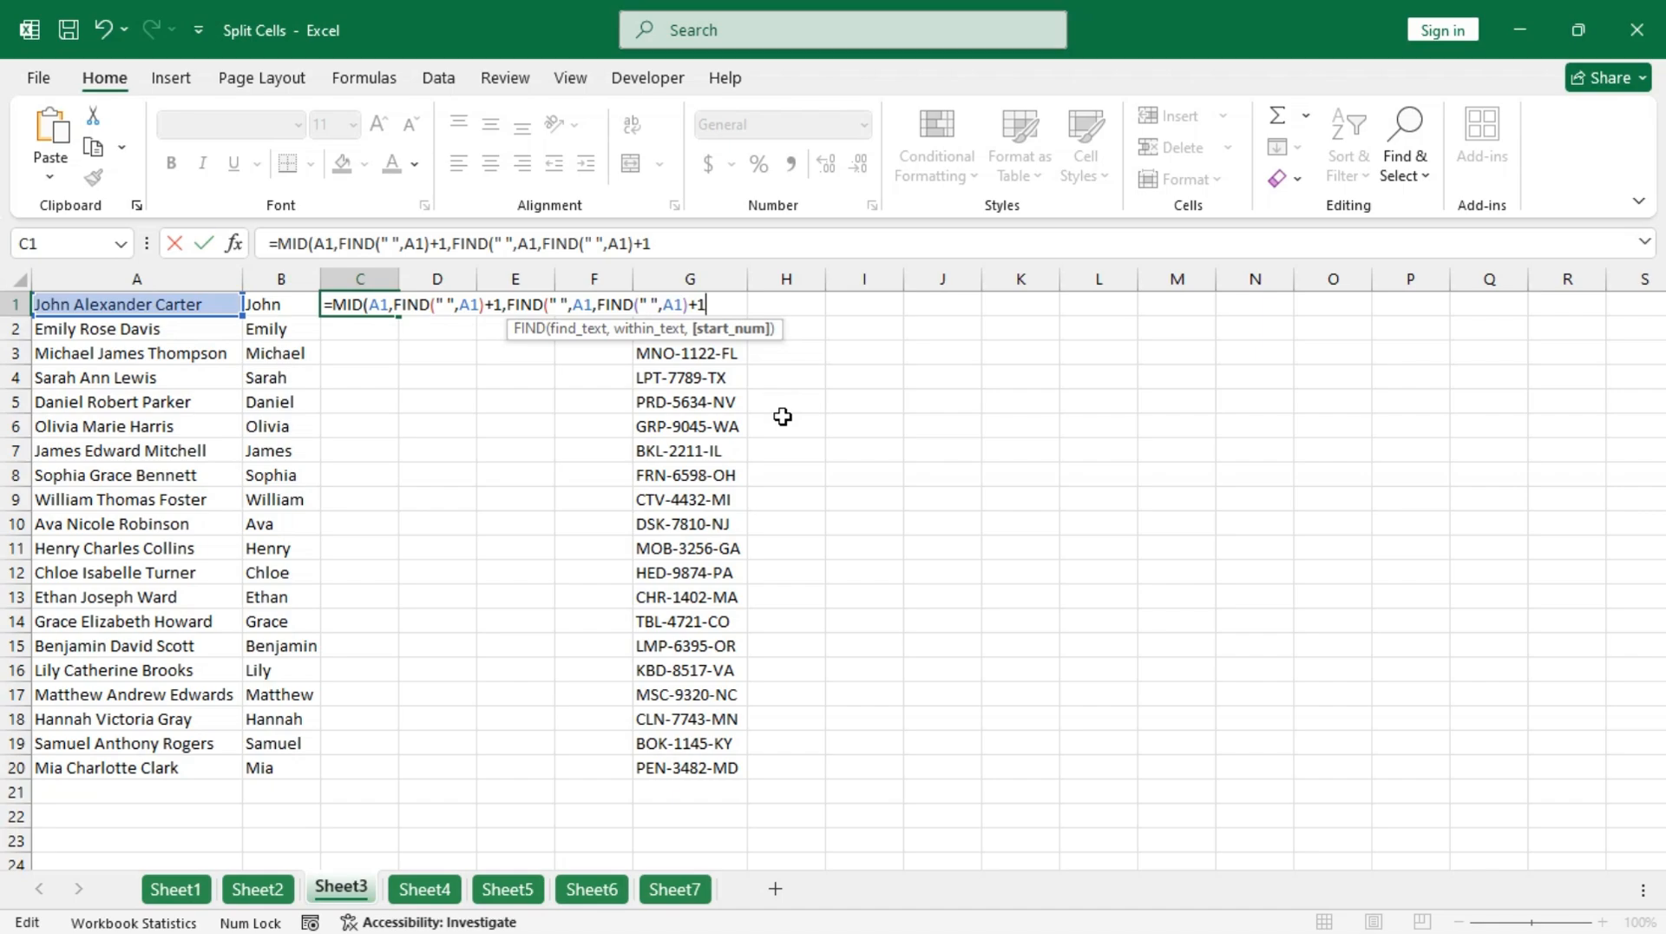
{"action": "type", "text": ")"}
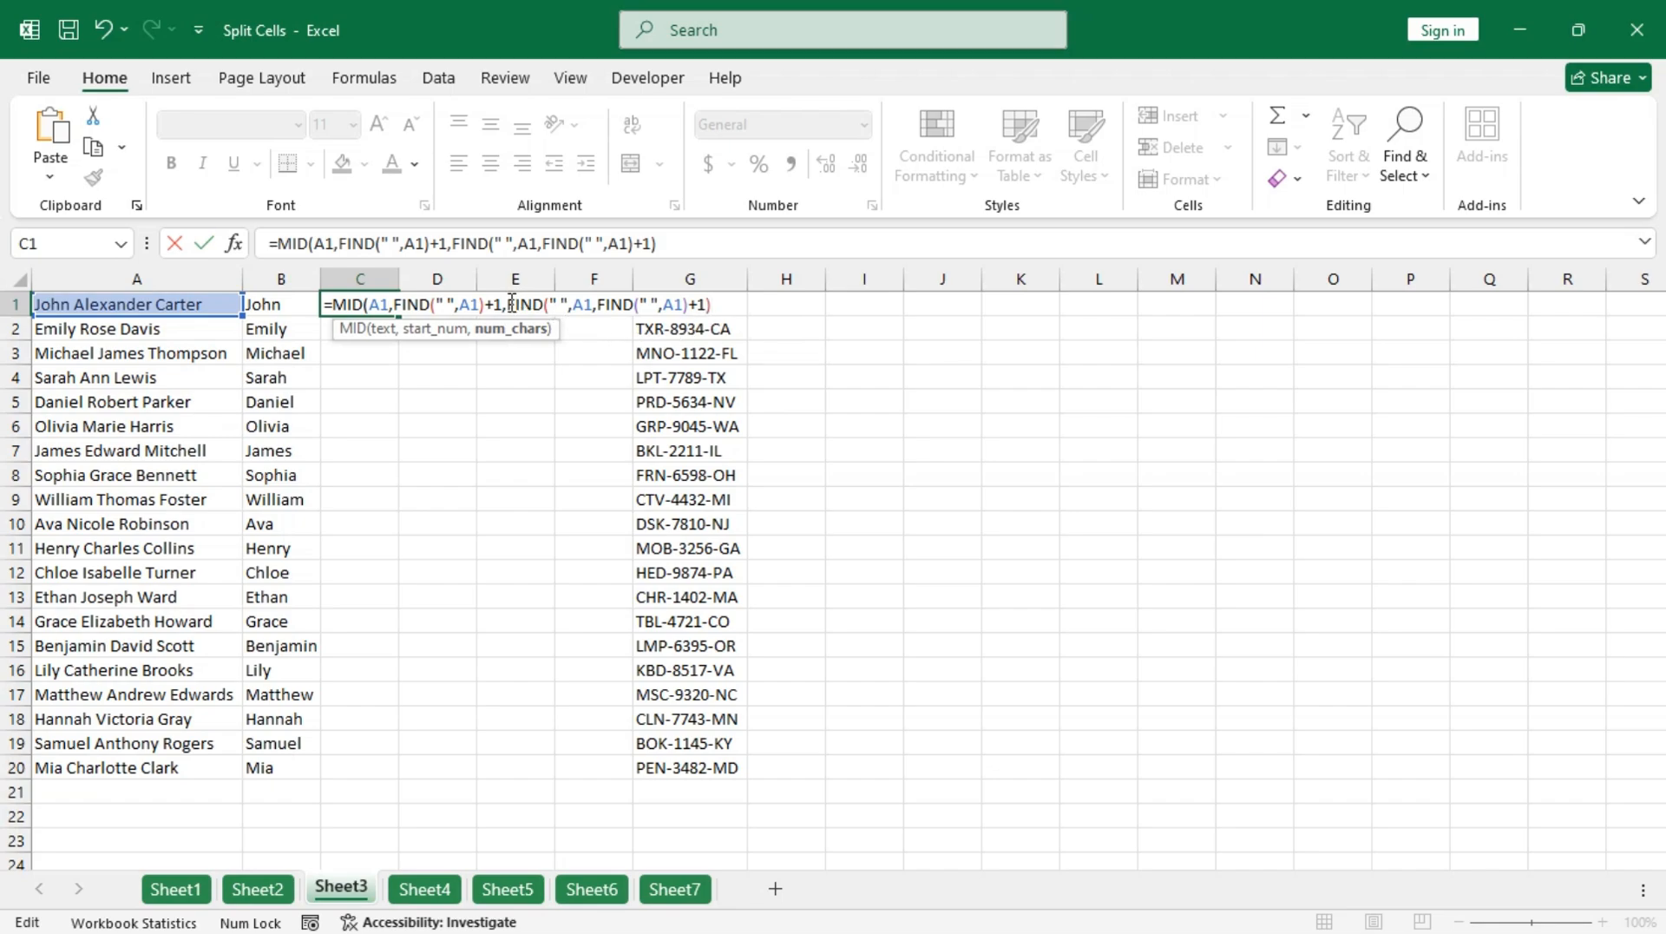
Append -FIND(" ",A1)+1 to the character-count argument and close the MID formula.
{"action": "left_click_drag", "start_coordinate": [507, 303], "coordinate": [719, 306]}
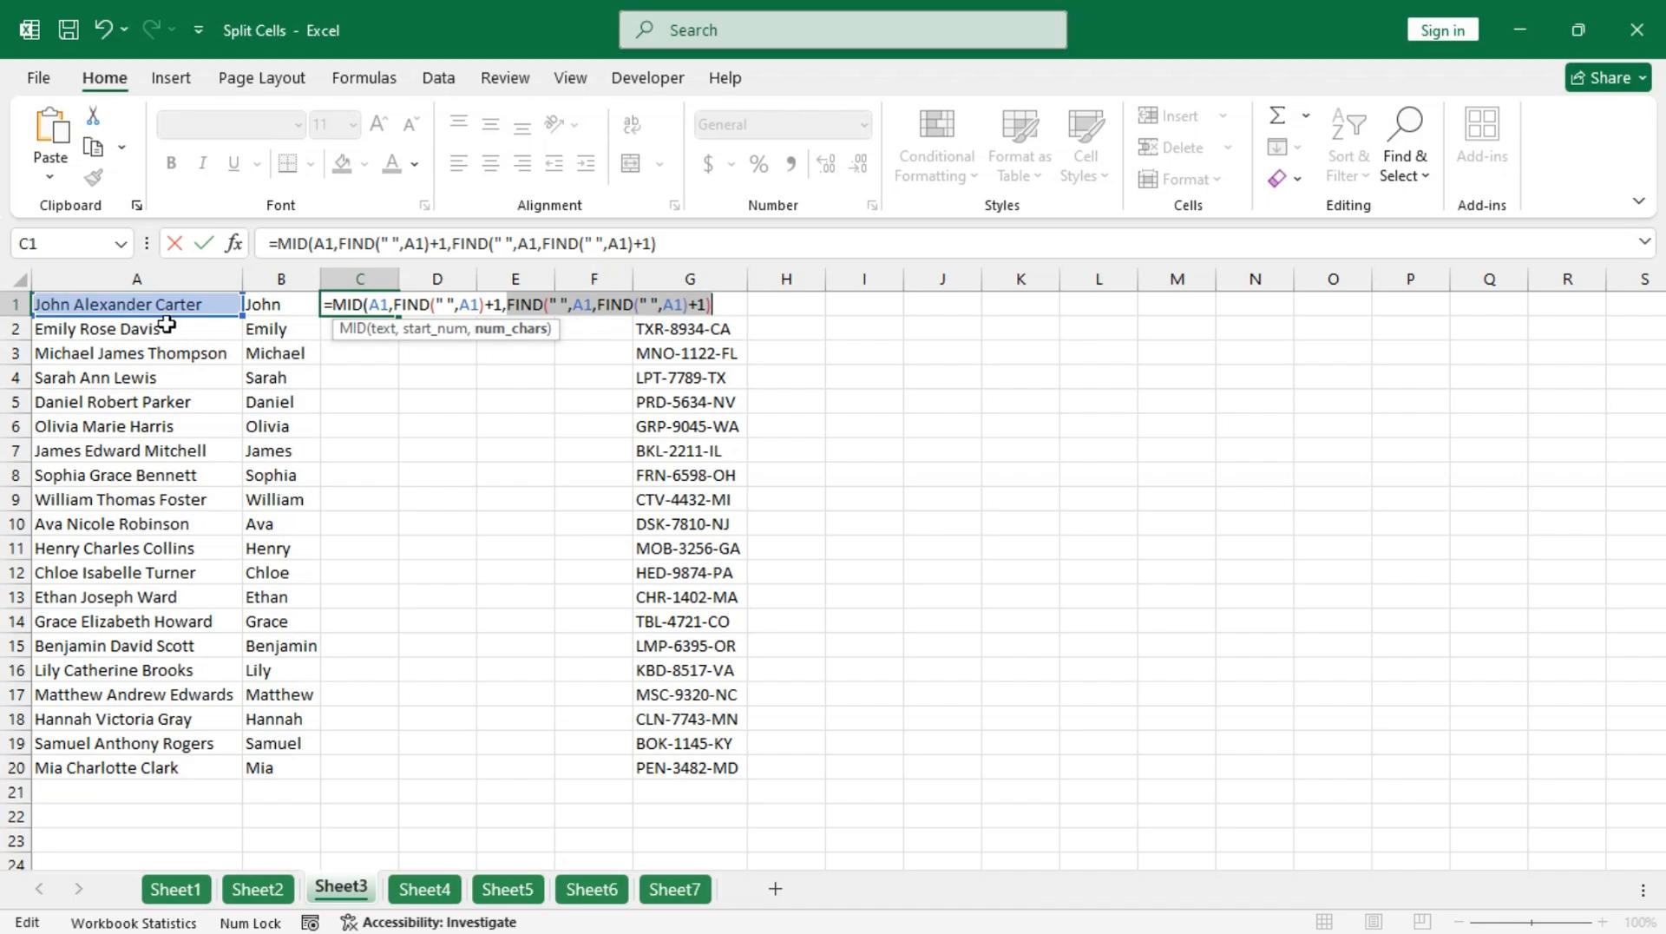
{"action": "left_click", "coordinate": [721, 306]}
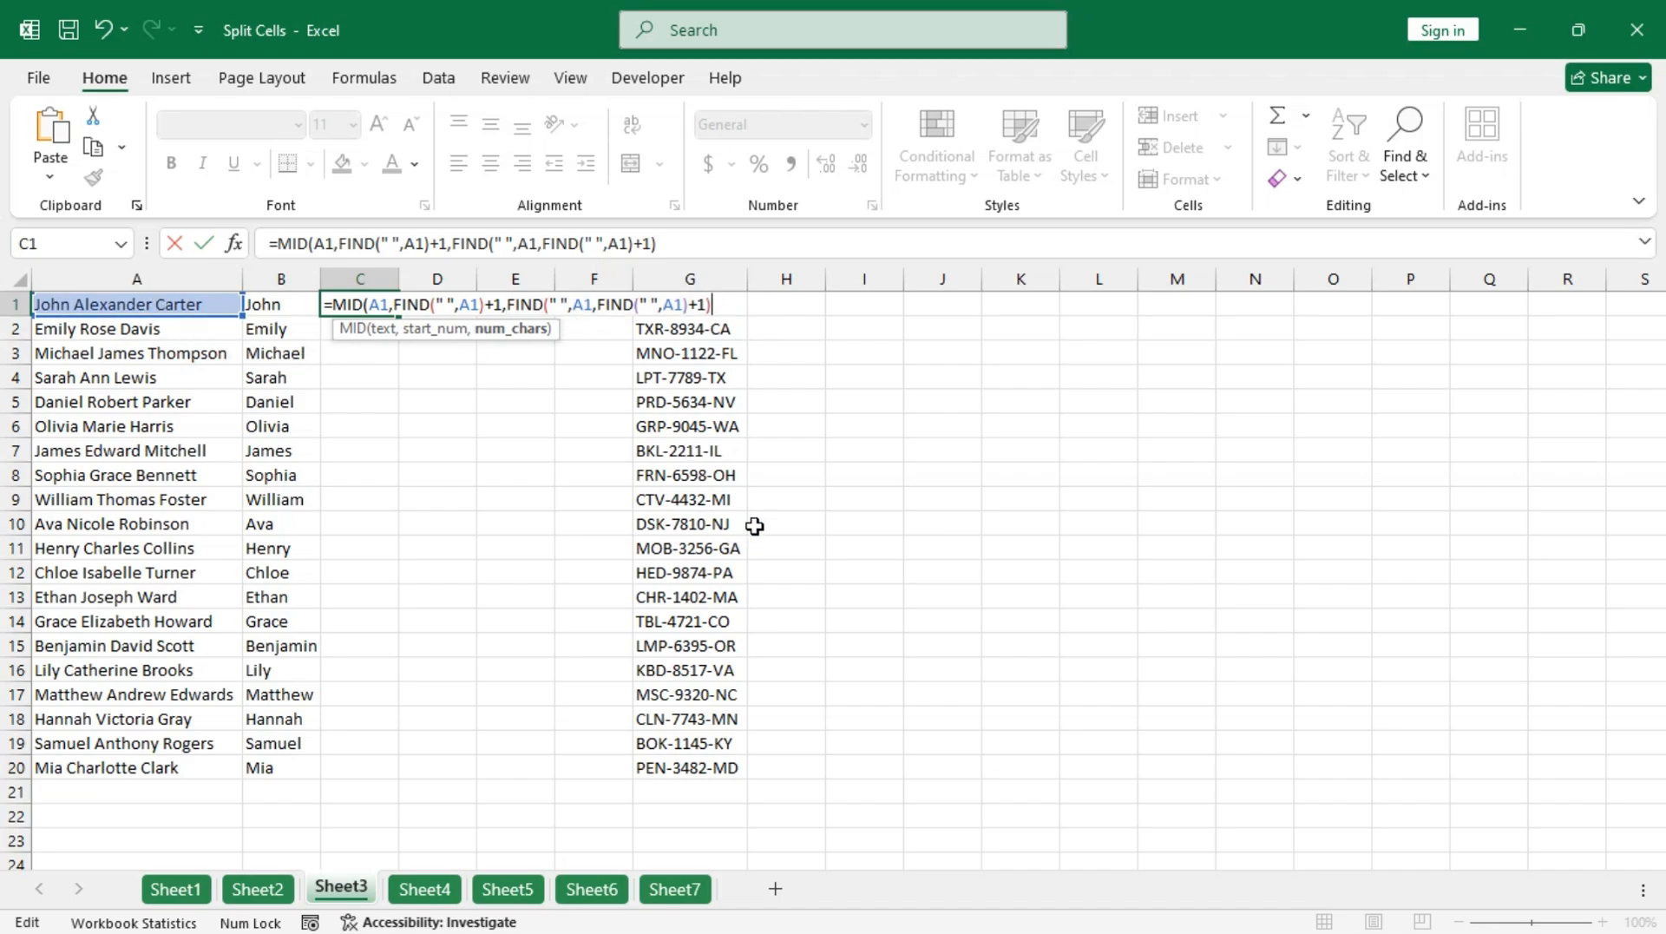
{"action": "type", "text": "-find"}
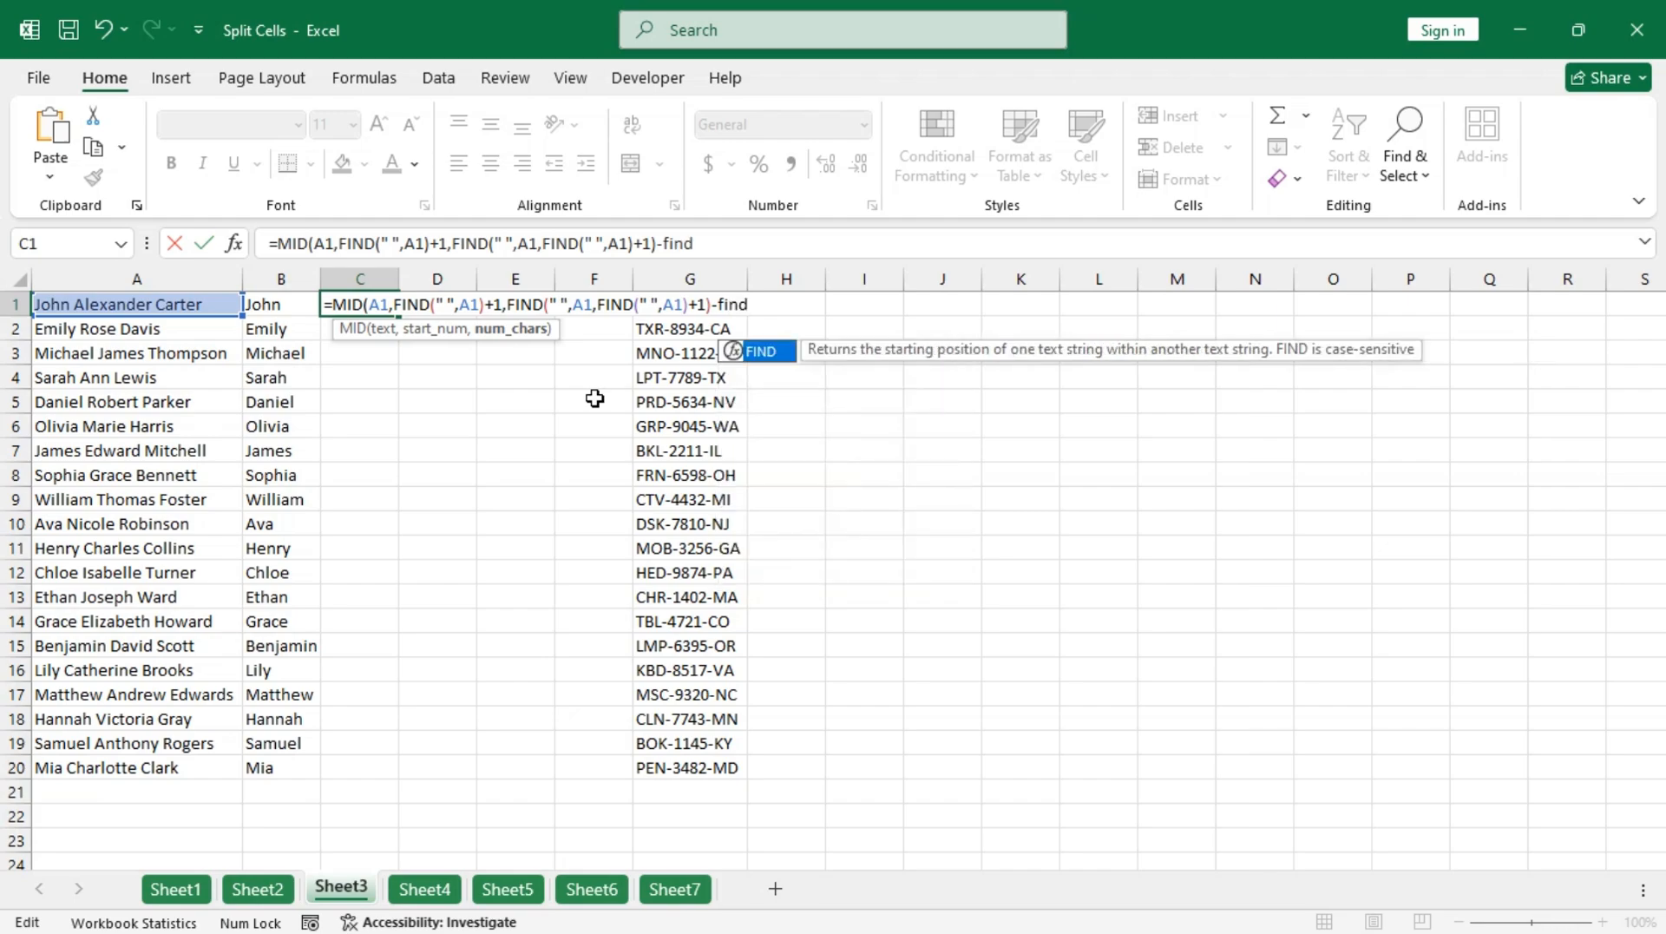
{"action": "key", "text": "Tab"}
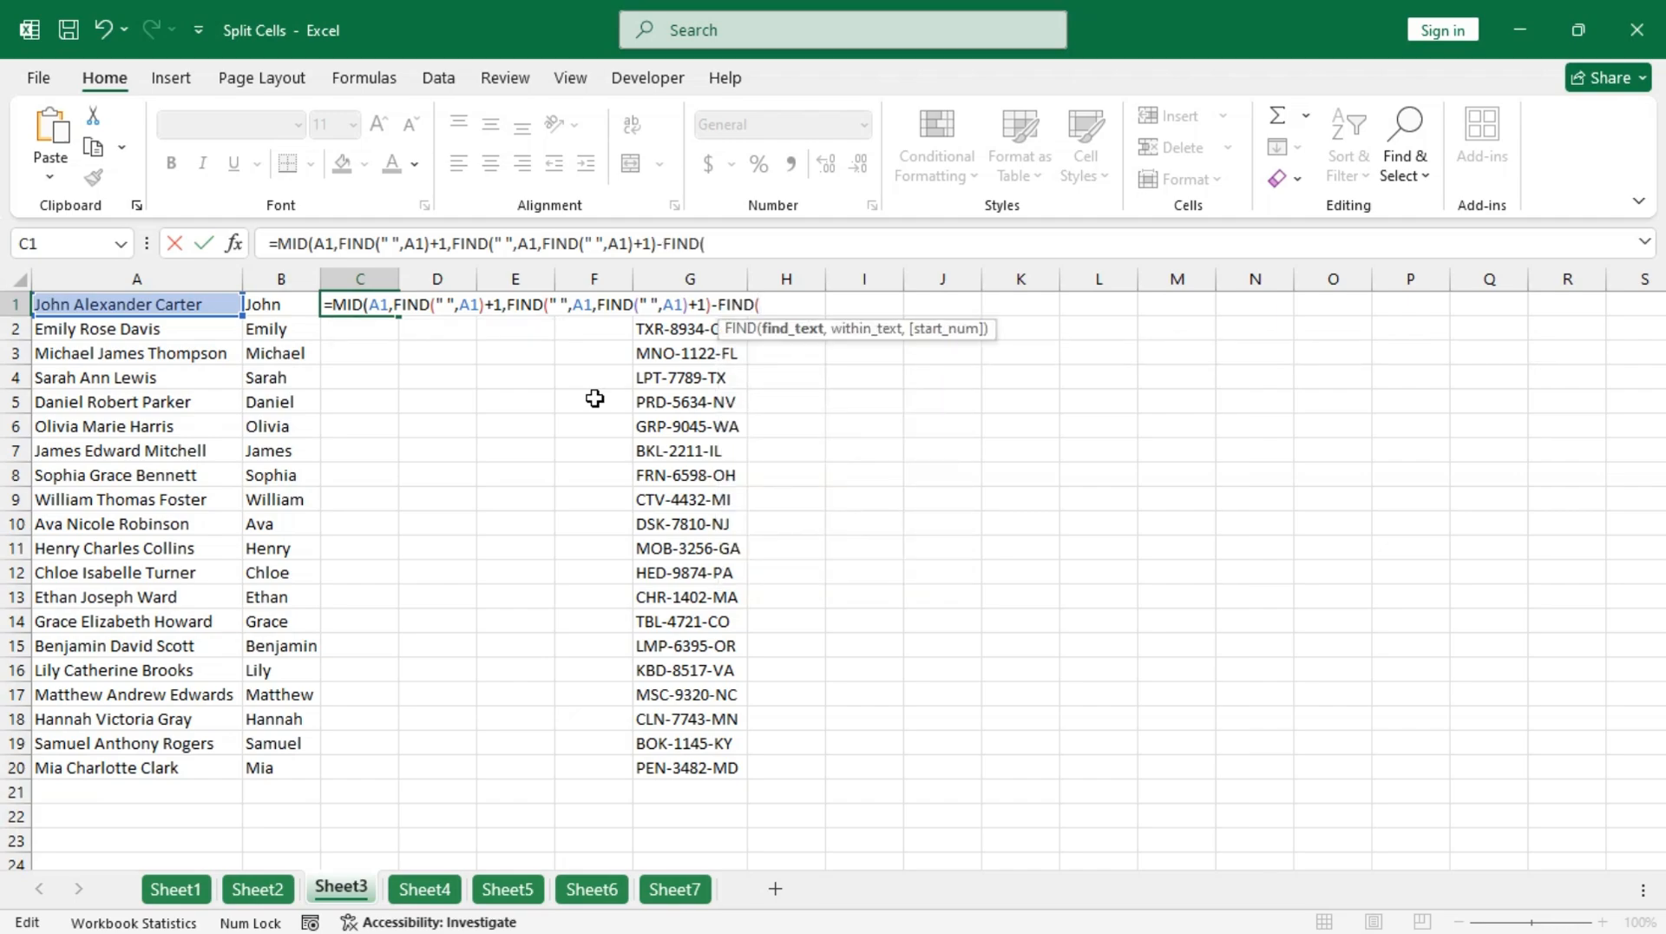
{"action": "type", "text": "\" \""}
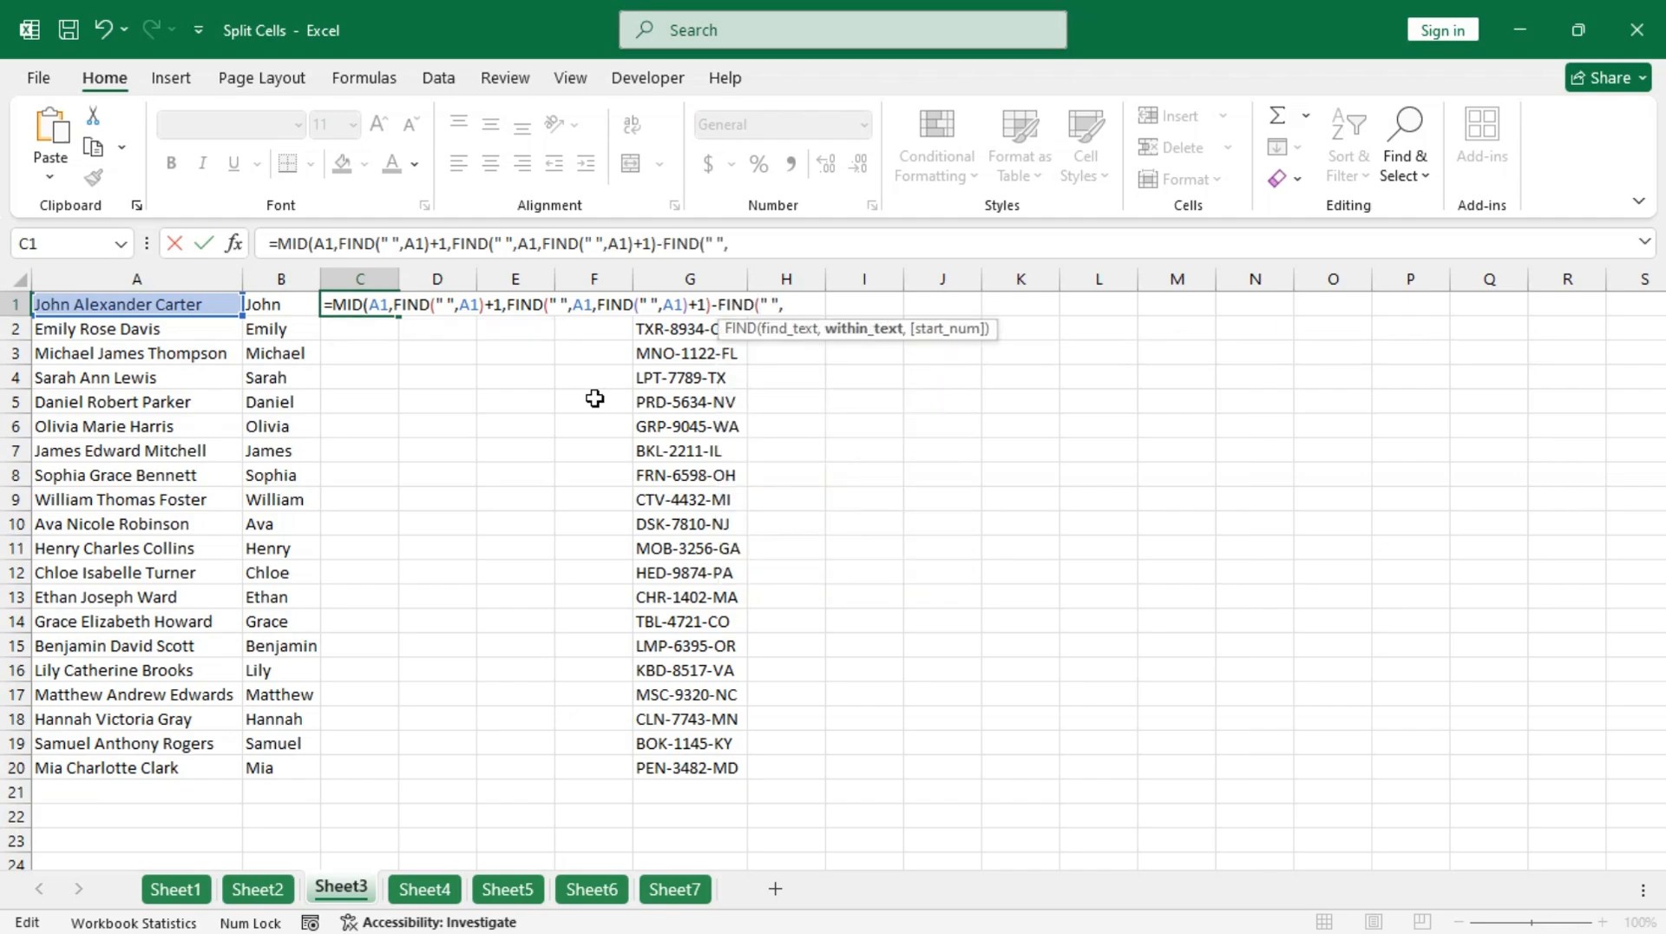
{"action": "type", "text": ","}
{"action": "key", "text": "Right"}
{"action": "key", "text": "Right"}
{"action": "left_click", "coordinate": [187, 306]}
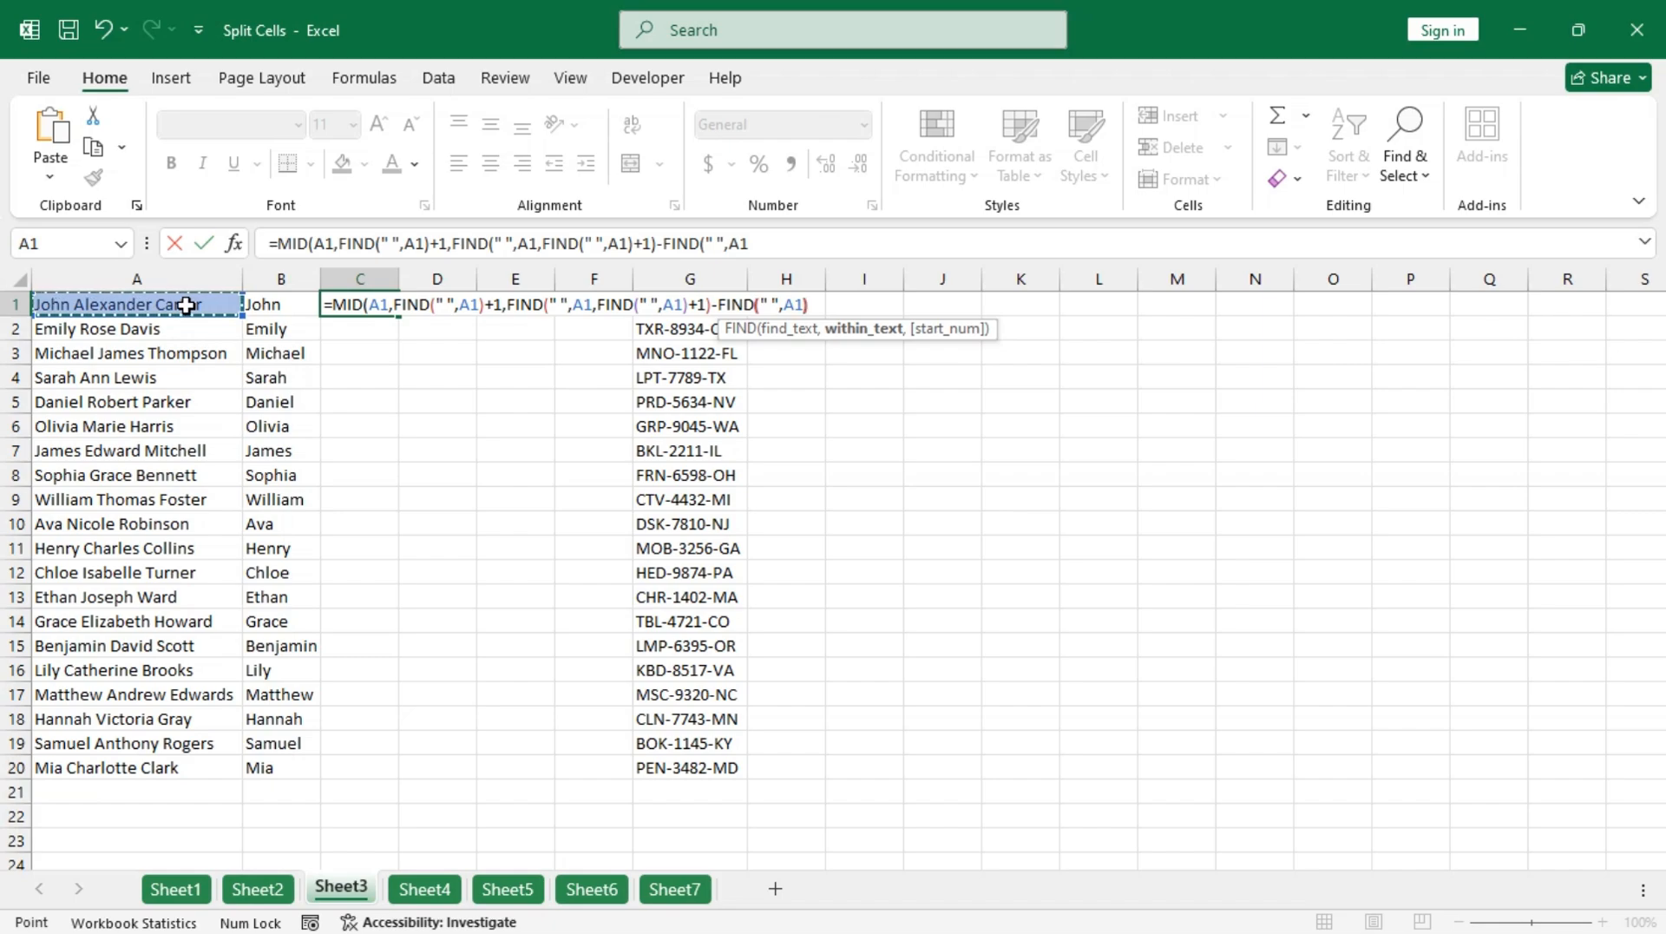
{"action": "type", "text": ")+1"}
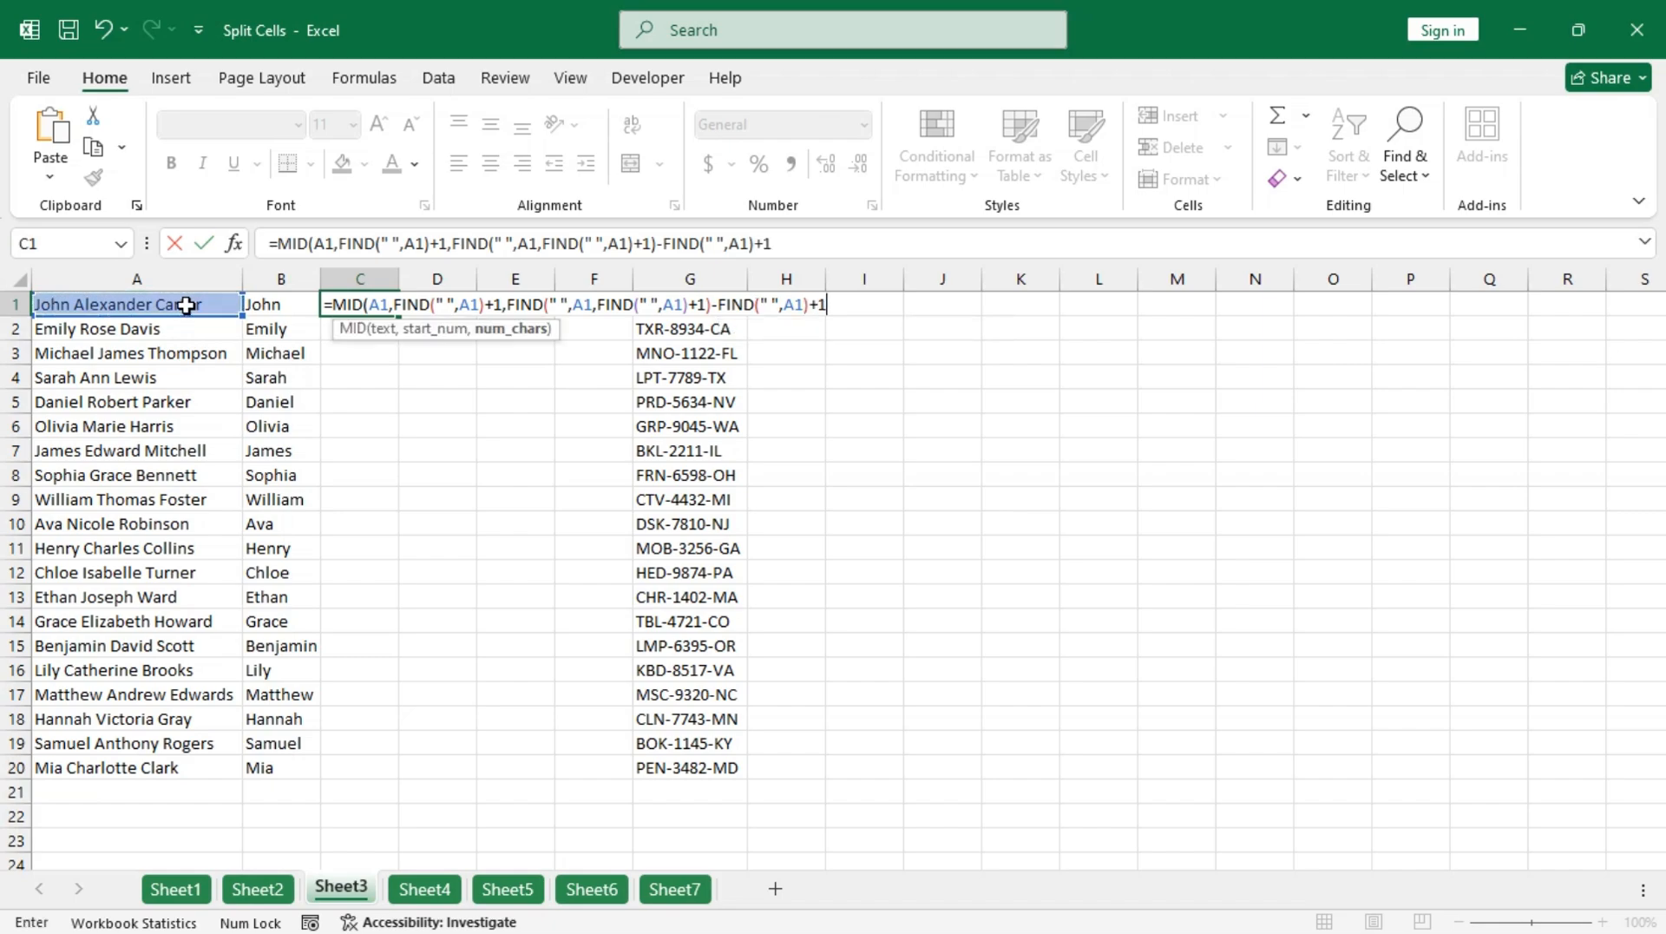
{"action": "type", "text": ")"}
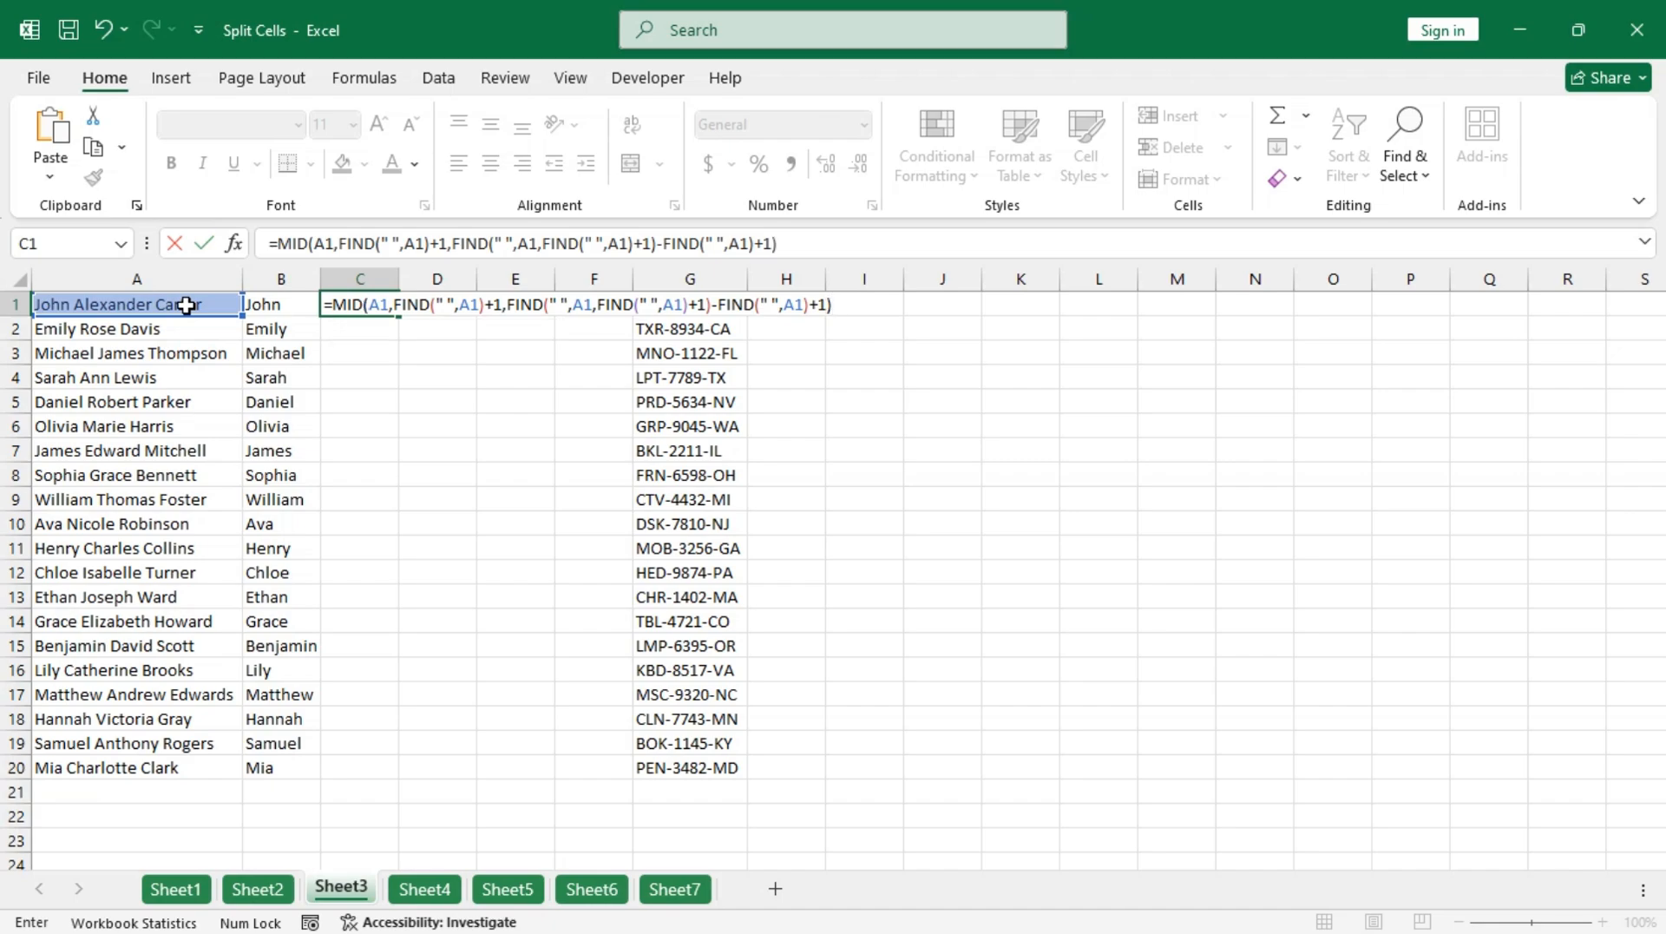
Enclose the subtracted FIND(" ",A1)+1 in parentheses and enter the finished middle-name formula in C1.
{"action": "left_click", "coordinate": [714, 305]}
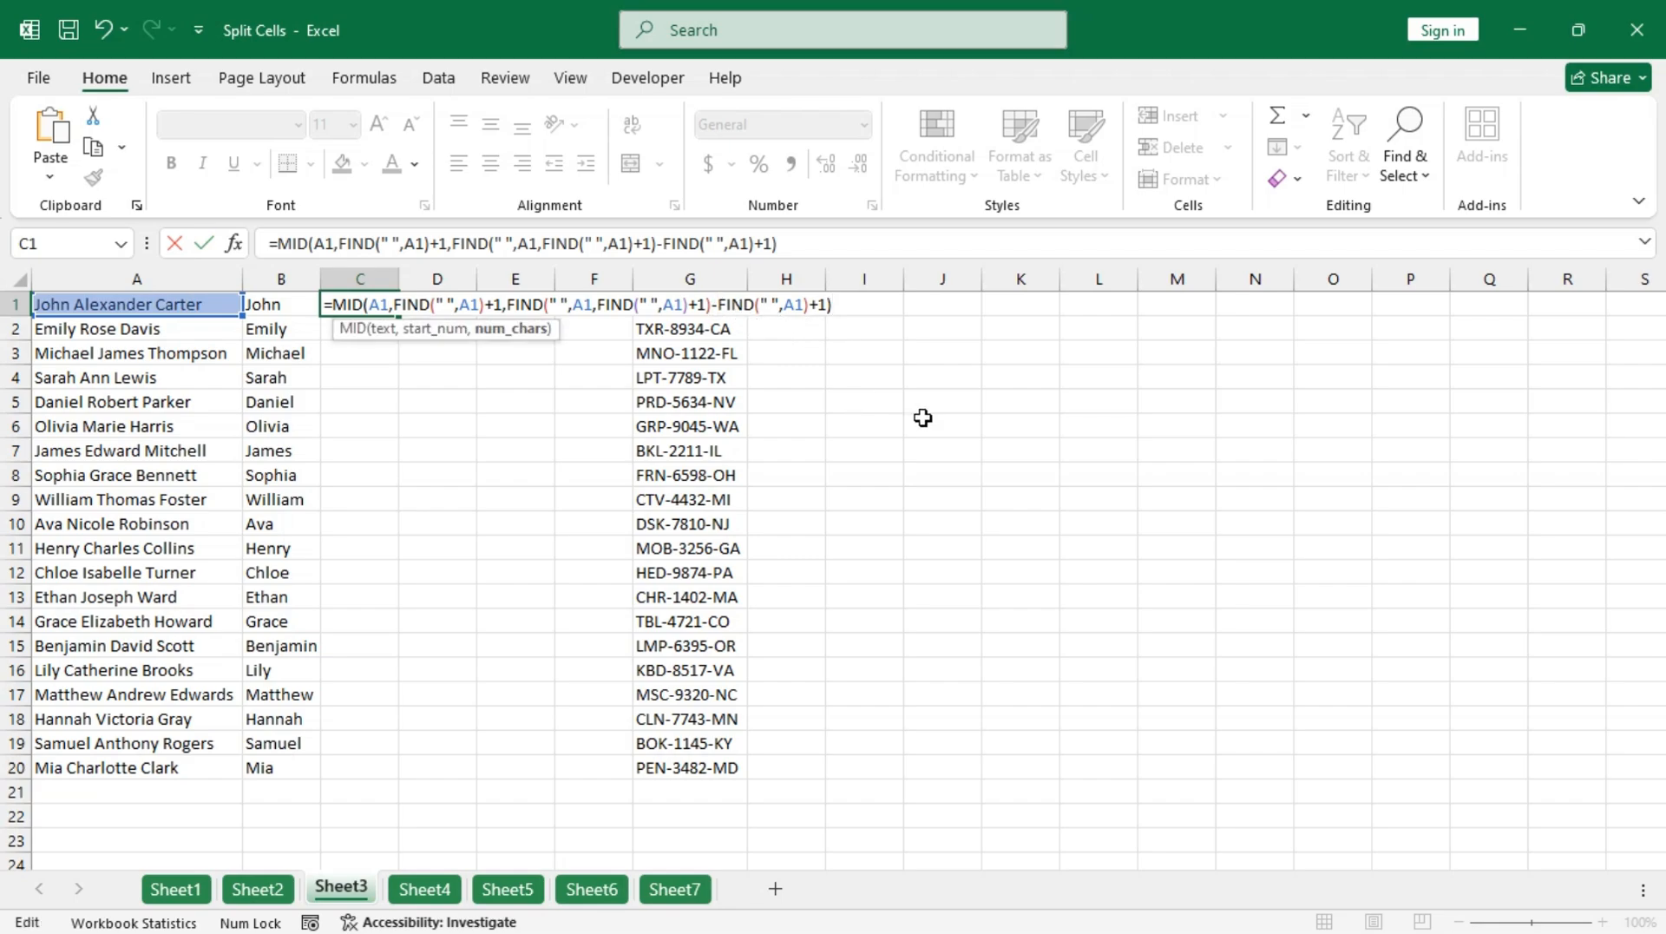
{"action": "type", "text": "("}
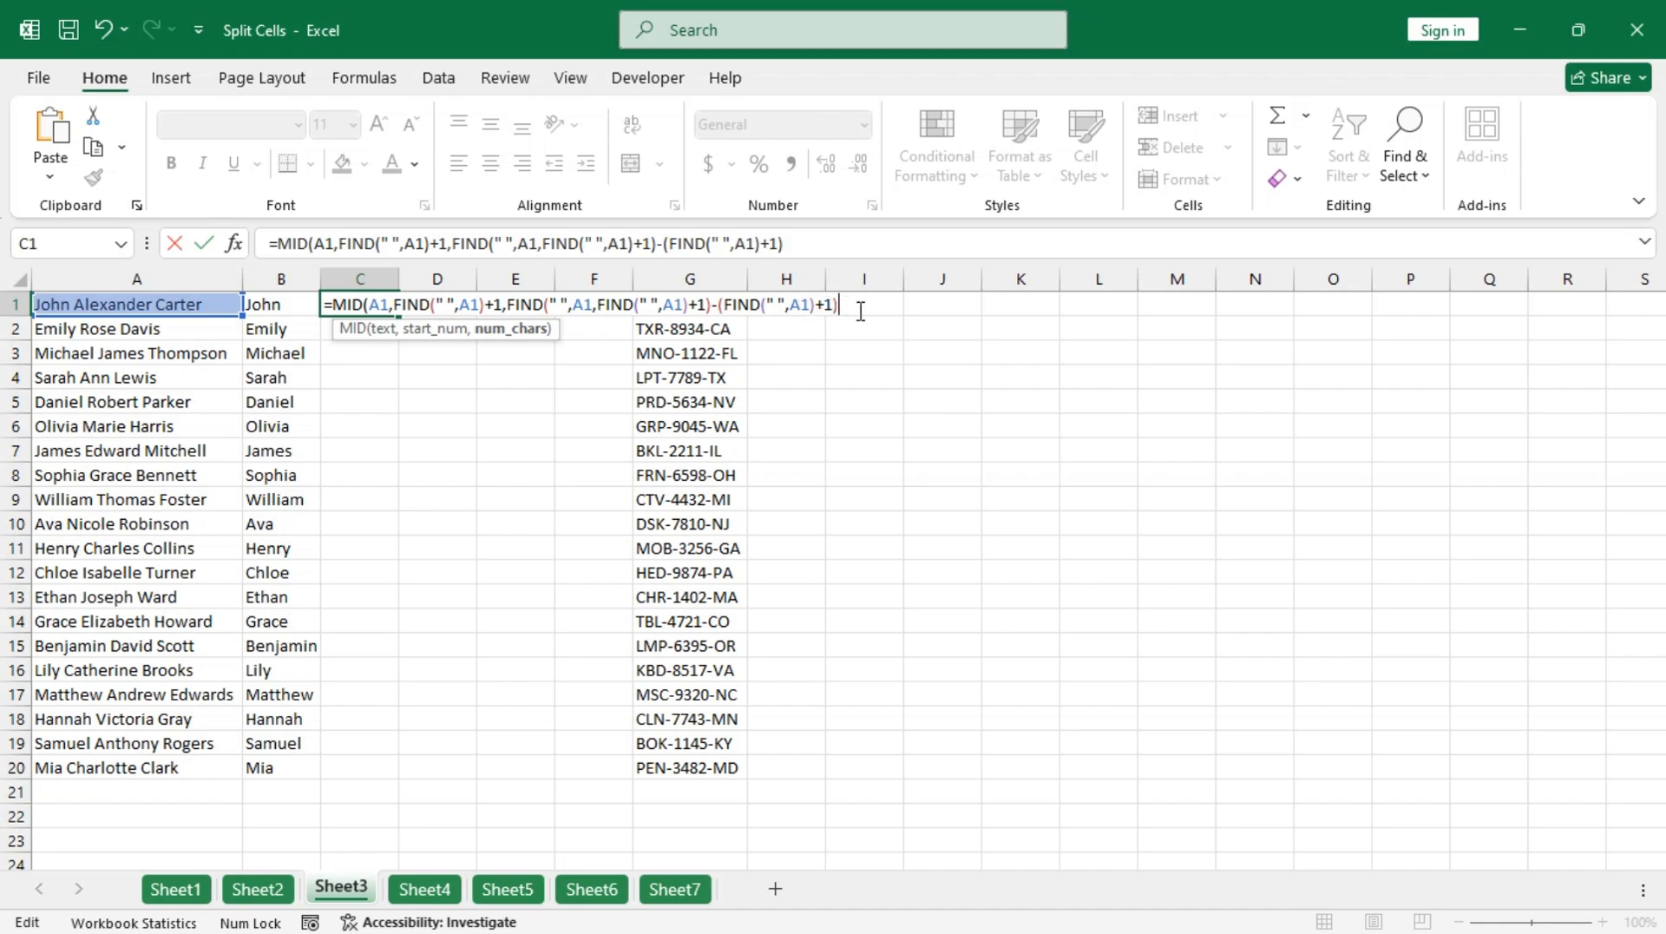
{"action": "type", "text": ")"}
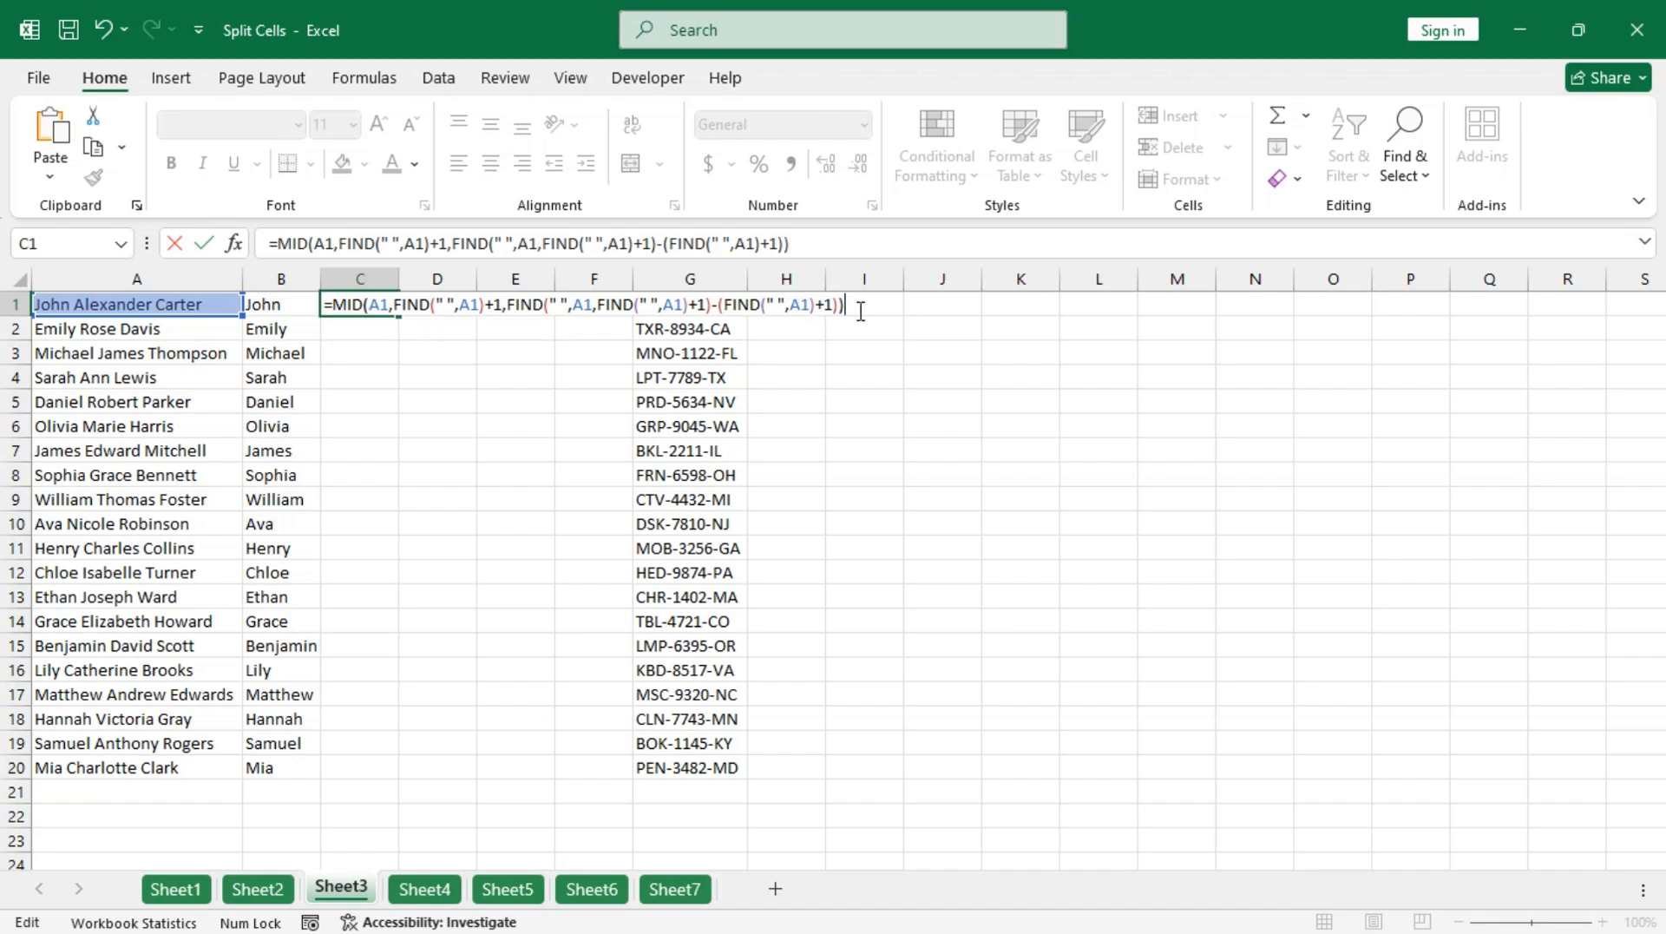
{"action": "key", "text": "ctrl+Return"}
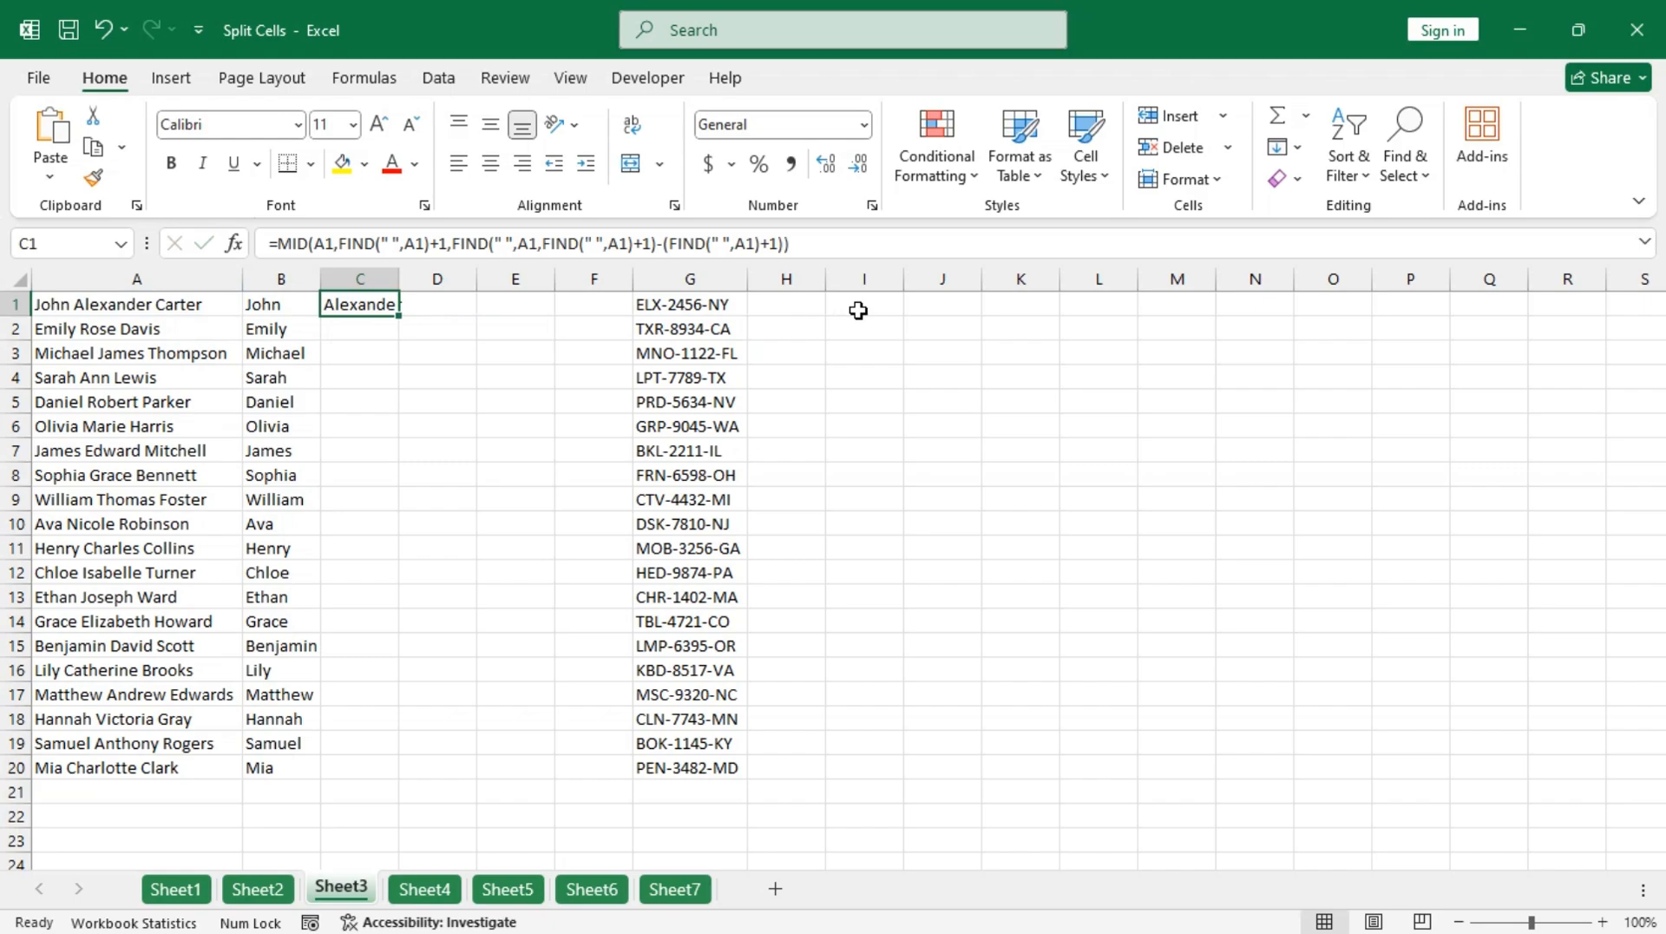
Widen column C to fit its contents and fill C1's middle-name formula down to C20.
{"action": "left_click", "coordinate": [382, 347]}
{"action": "left_click", "coordinate": [379, 306]}
{"action": "double_click", "coordinate": [399, 278]}
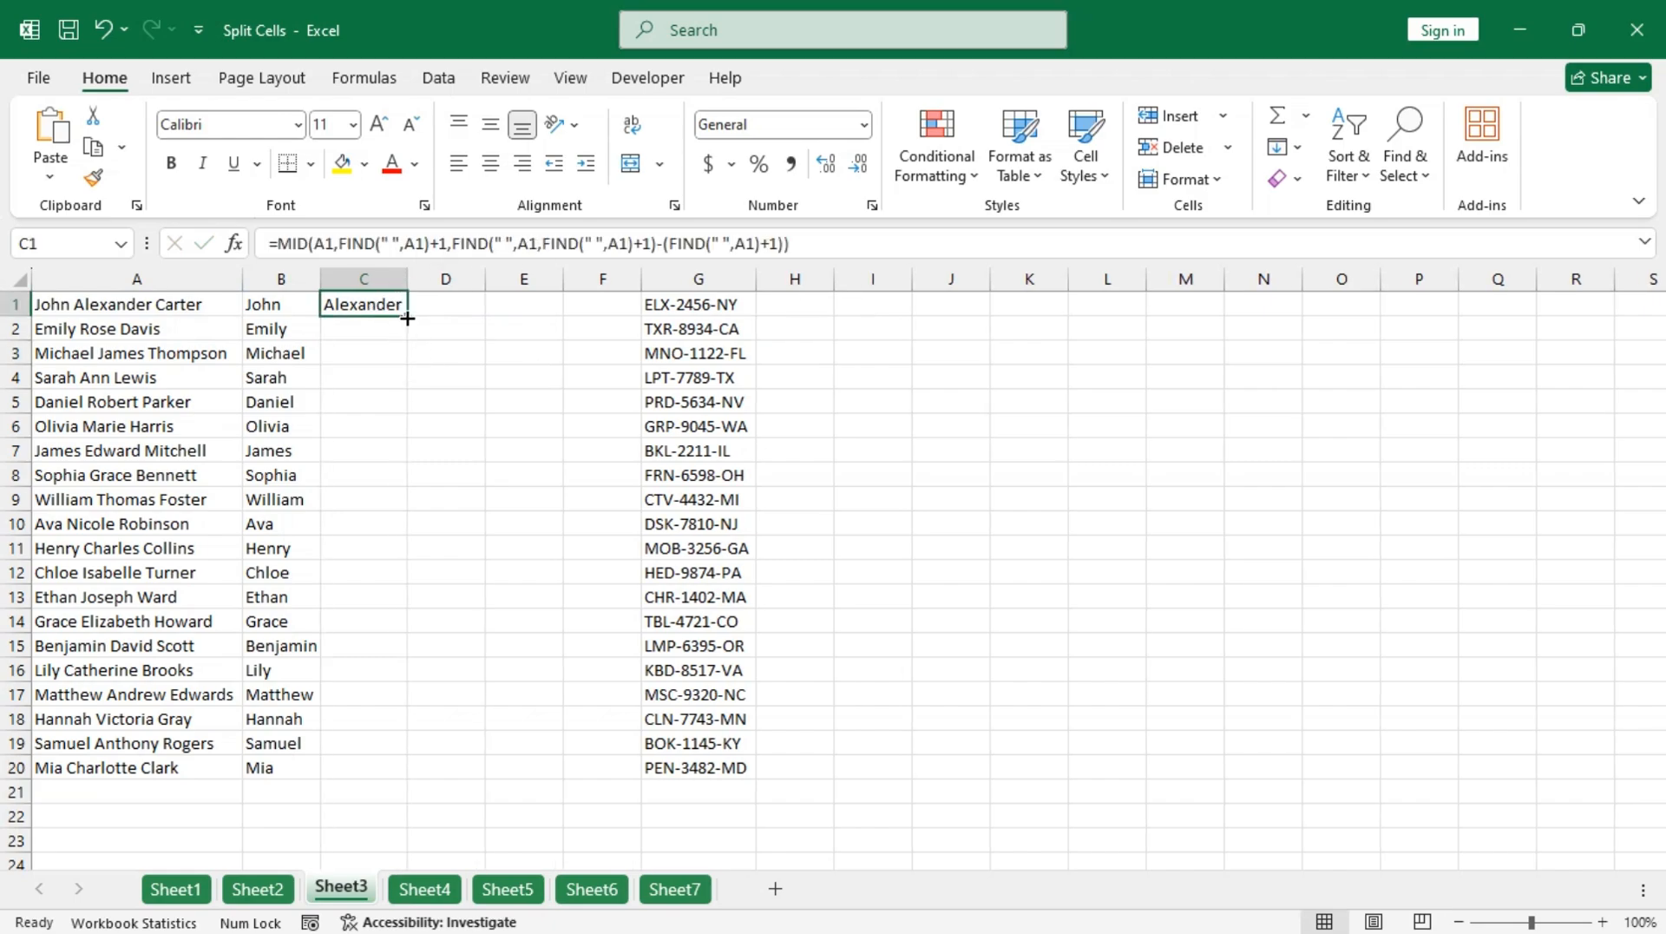
{"action": "double_click", "coordinate": [407, 319]}
Begin a RIGHT formula in D1 with A1 as its text, ready for the character-count argument.
{"action": "left_click", "coordinate": [448, 307]}
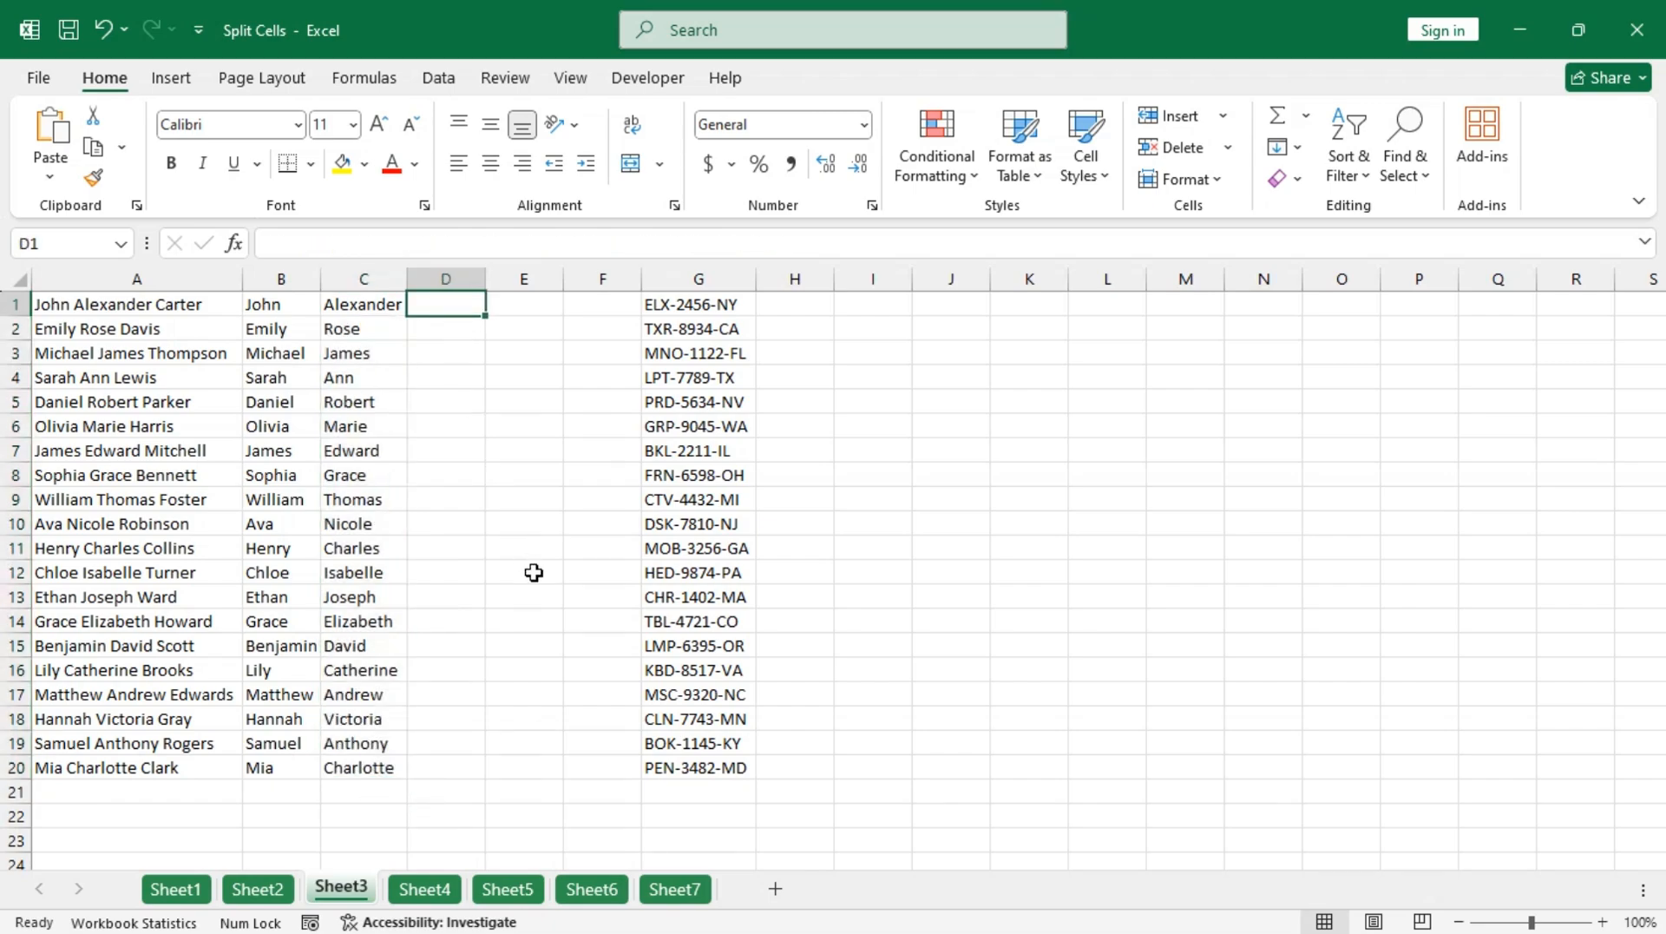
{"action": "type", "text": "=r"}
{"action": "type", "text": "igh"}
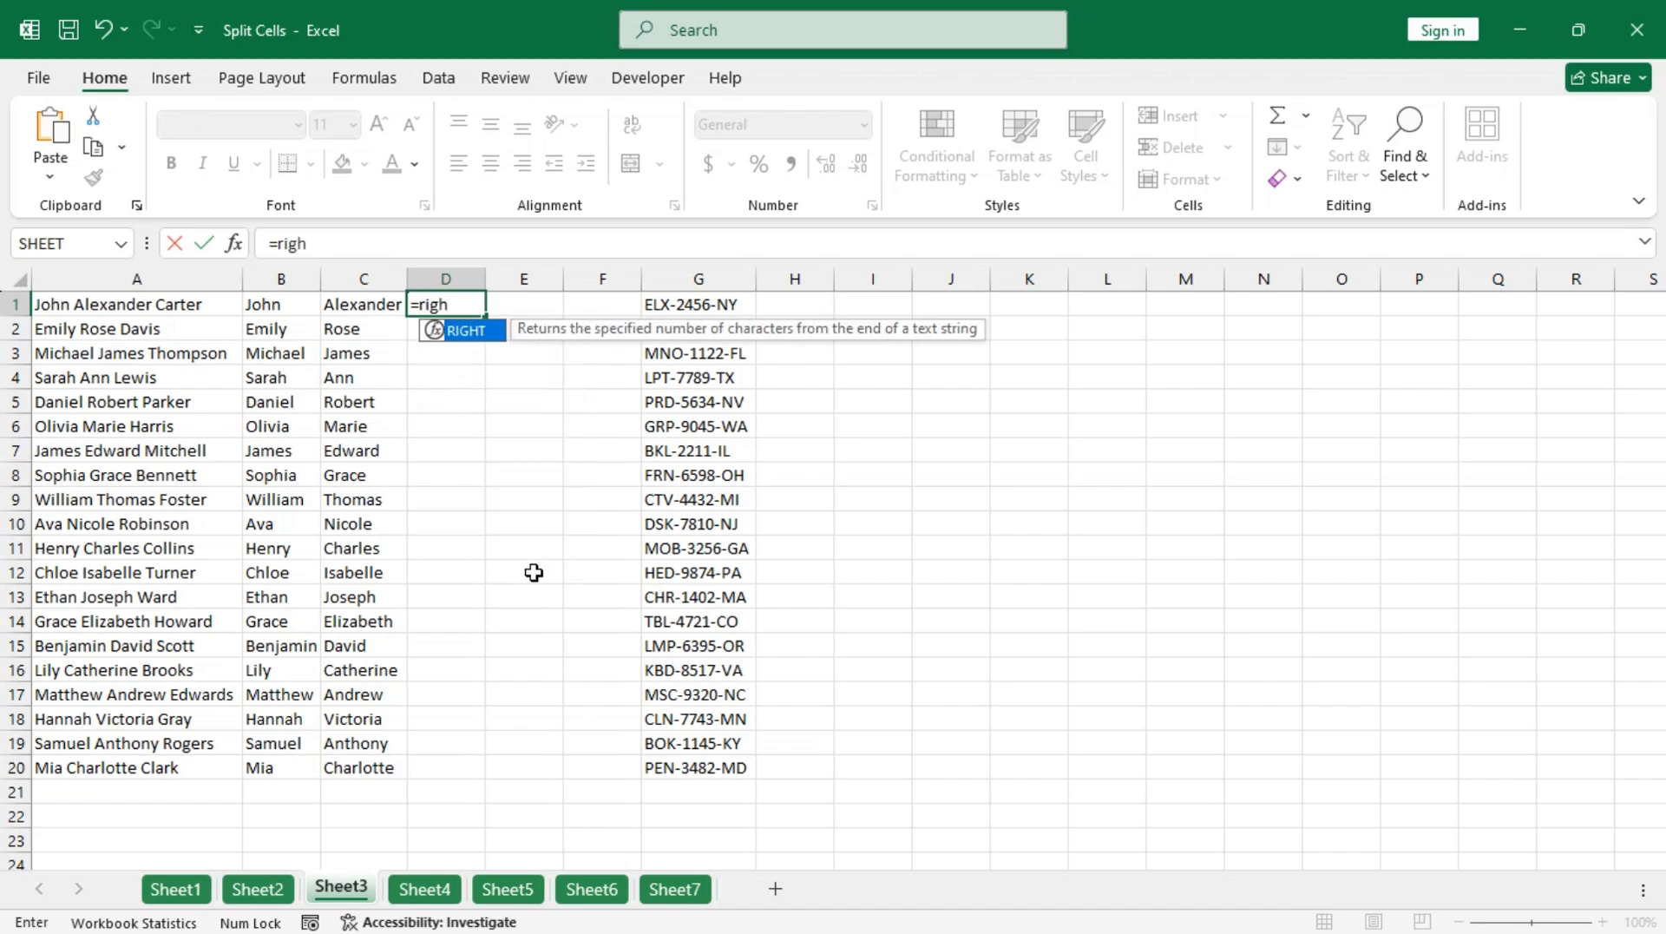
{"action": "key", "text": "Tab"}
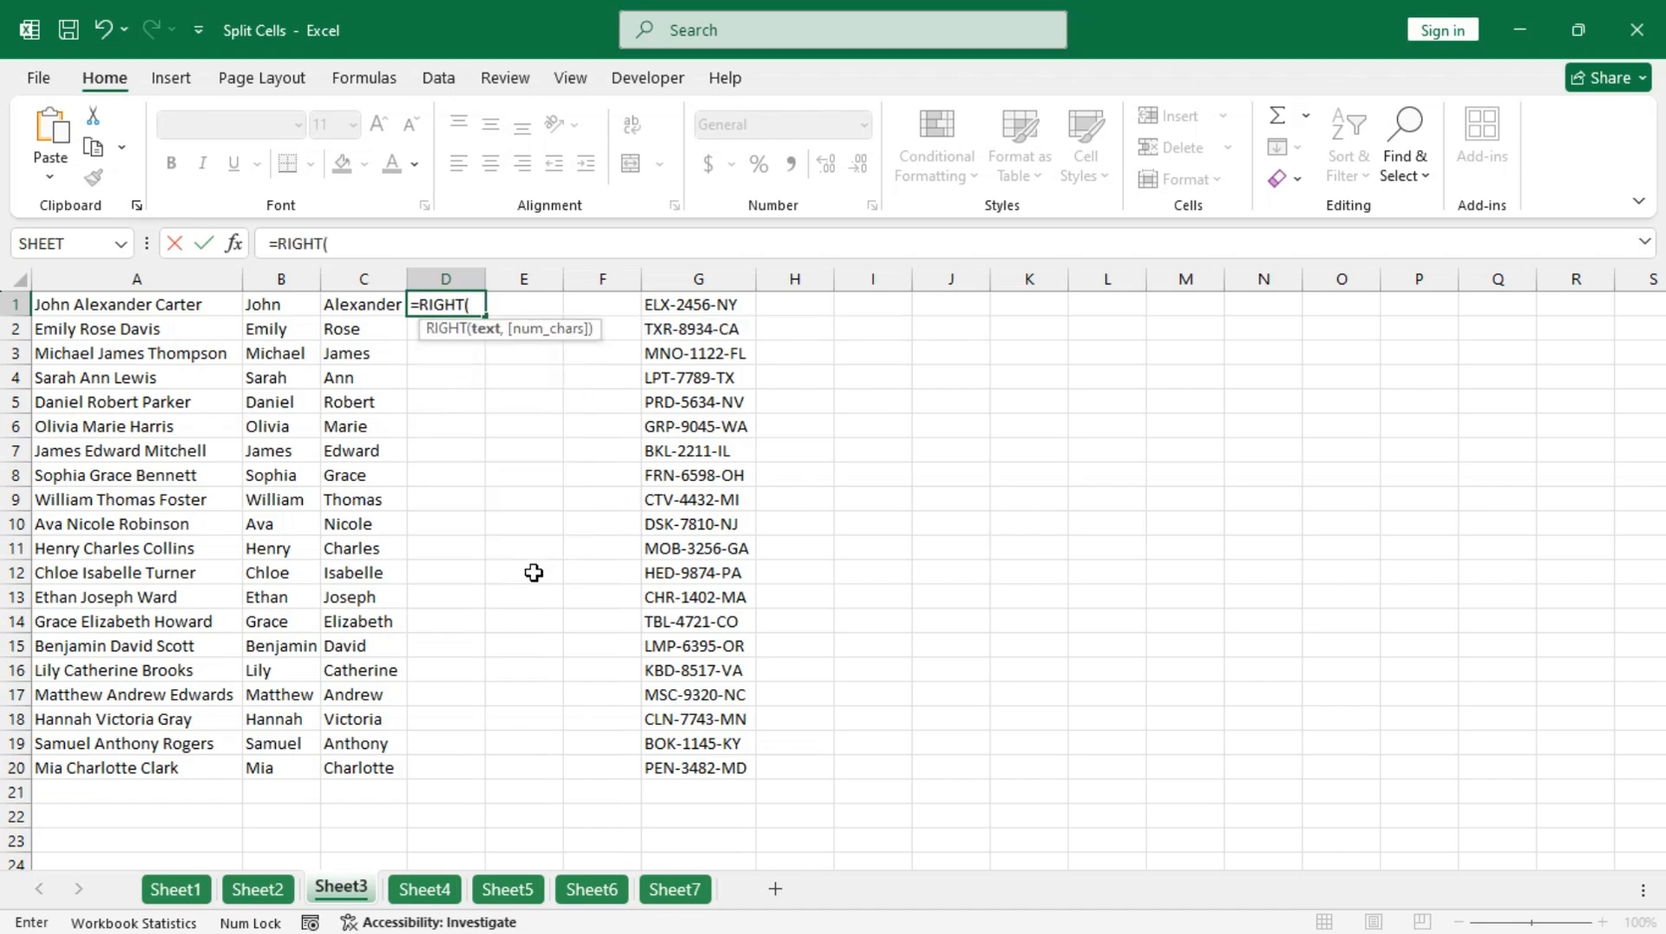
{"action": "key", "text": "Left"}
{"action": "key", "text": "Left"}
{"action": "key", "text": "Left"}
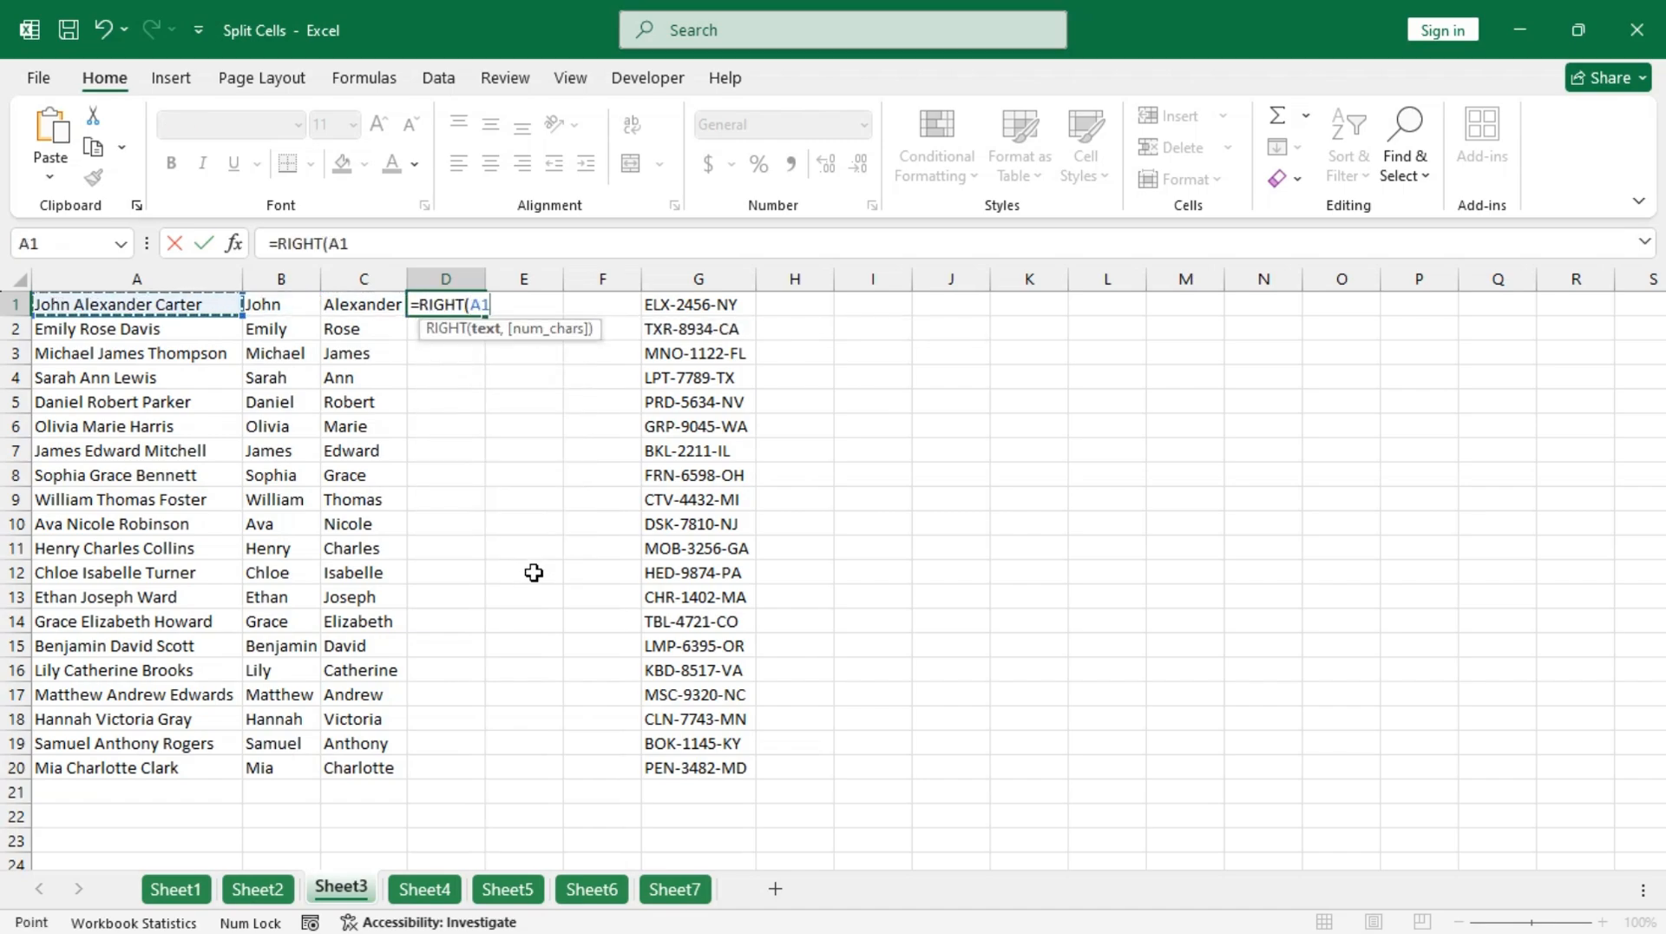
{"action": "type", "text": ","}
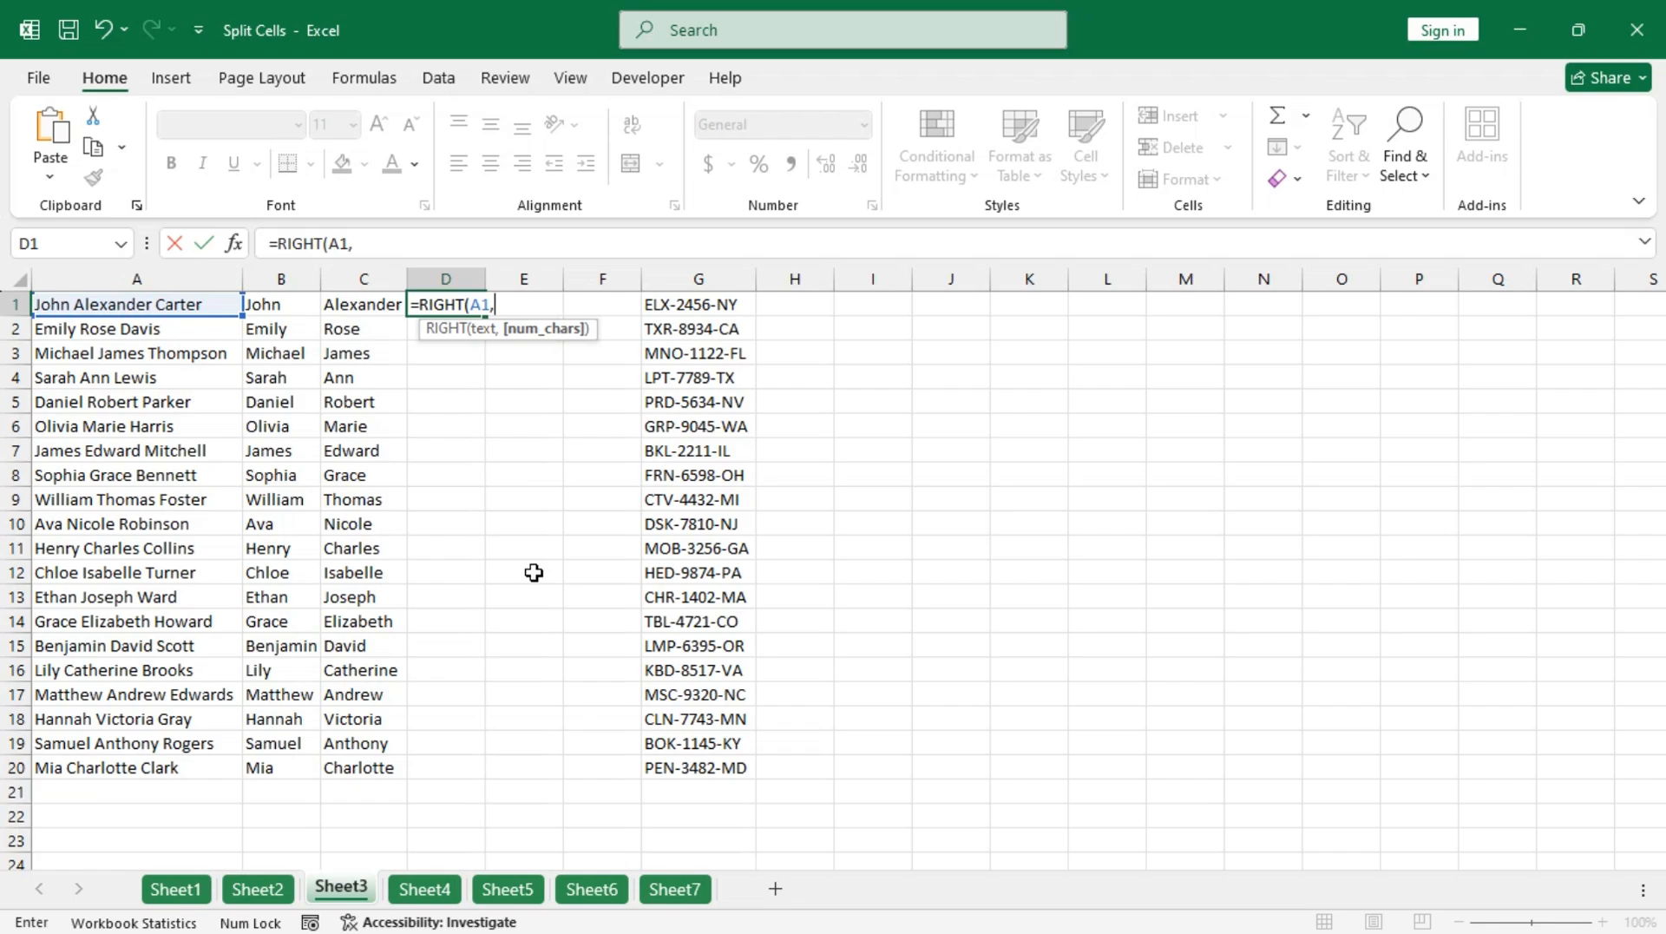
Begin the RIGHT formula's character-count argument with LEN(A1) followed by a minus sign.
{"action": "type", "text": "len"}
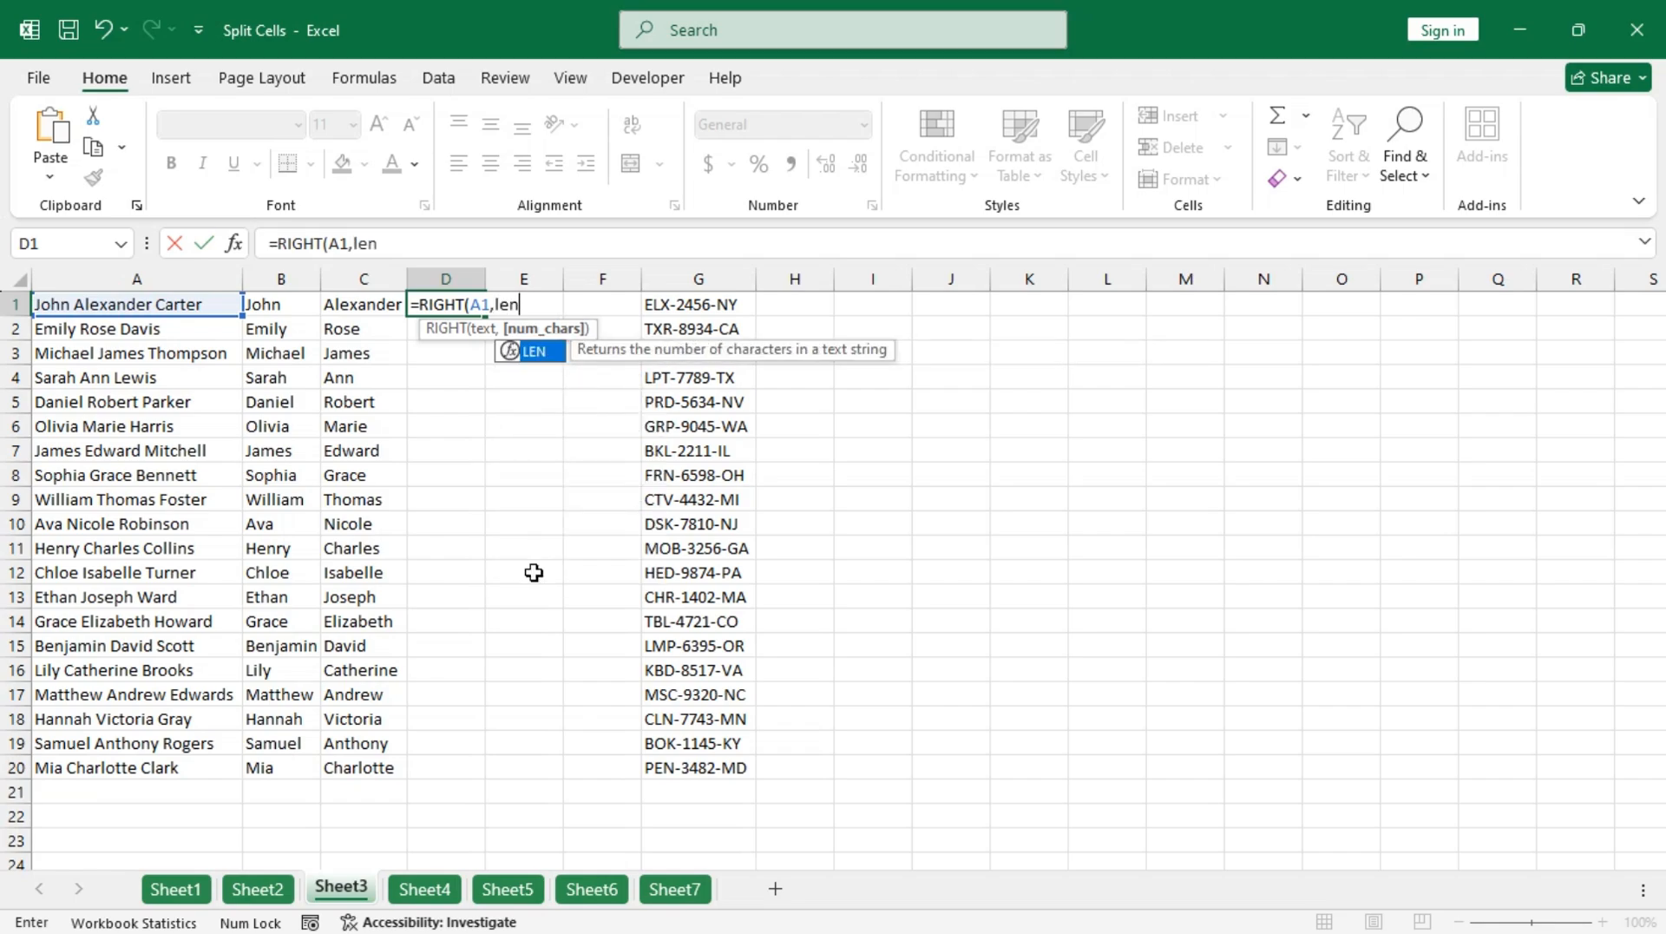
{"action": "key", "text": "Tab"}
{"action": "key", "text": "Left"}
{"action": "key", "text": "Left"}
{"action": "key", "text": "Left"}
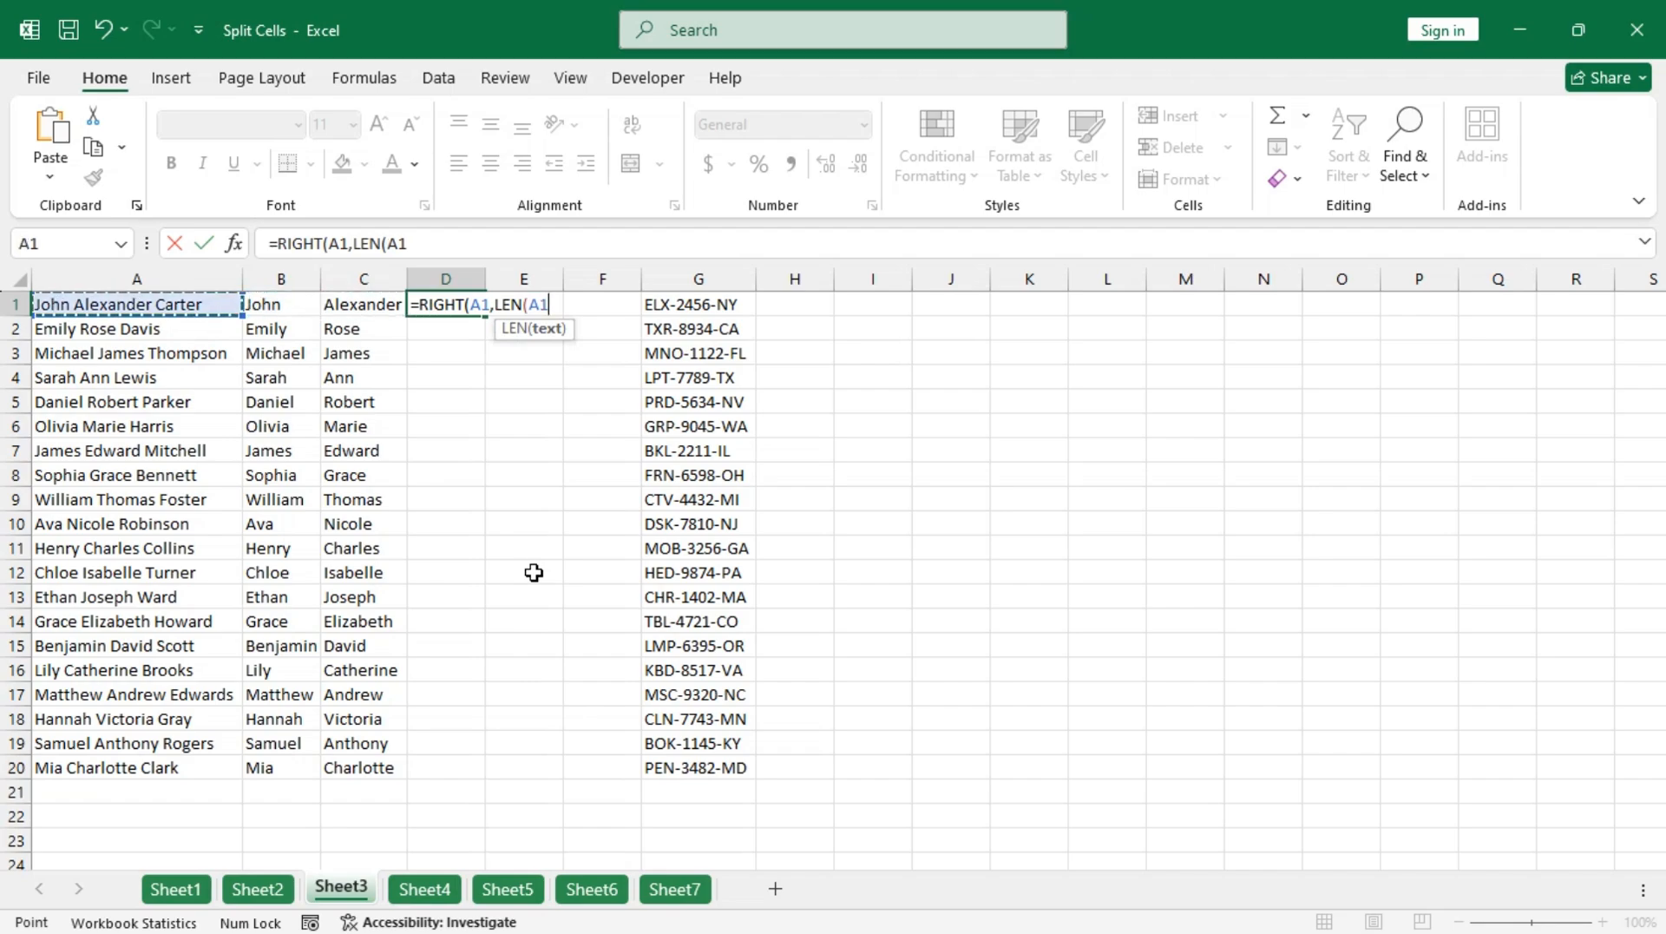
{"action": "type", "text": ")-"}
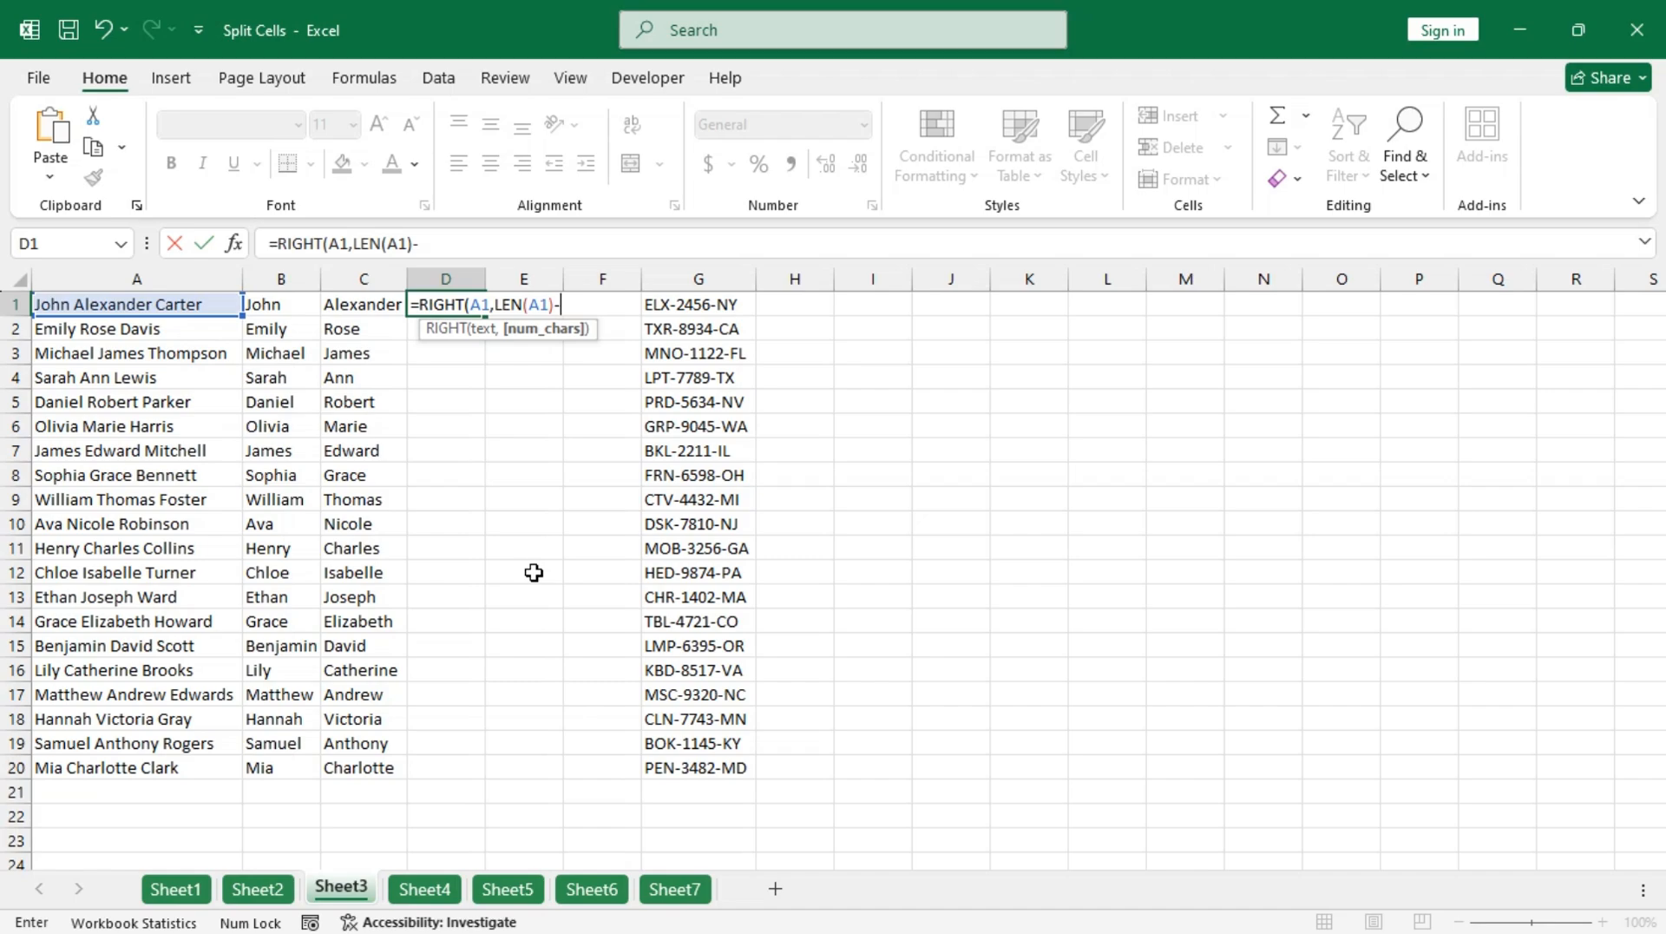
Add a FIND that searches for "-" after the minus sign, ready for its within-text argument.
{"action": "type", "text": "find"}
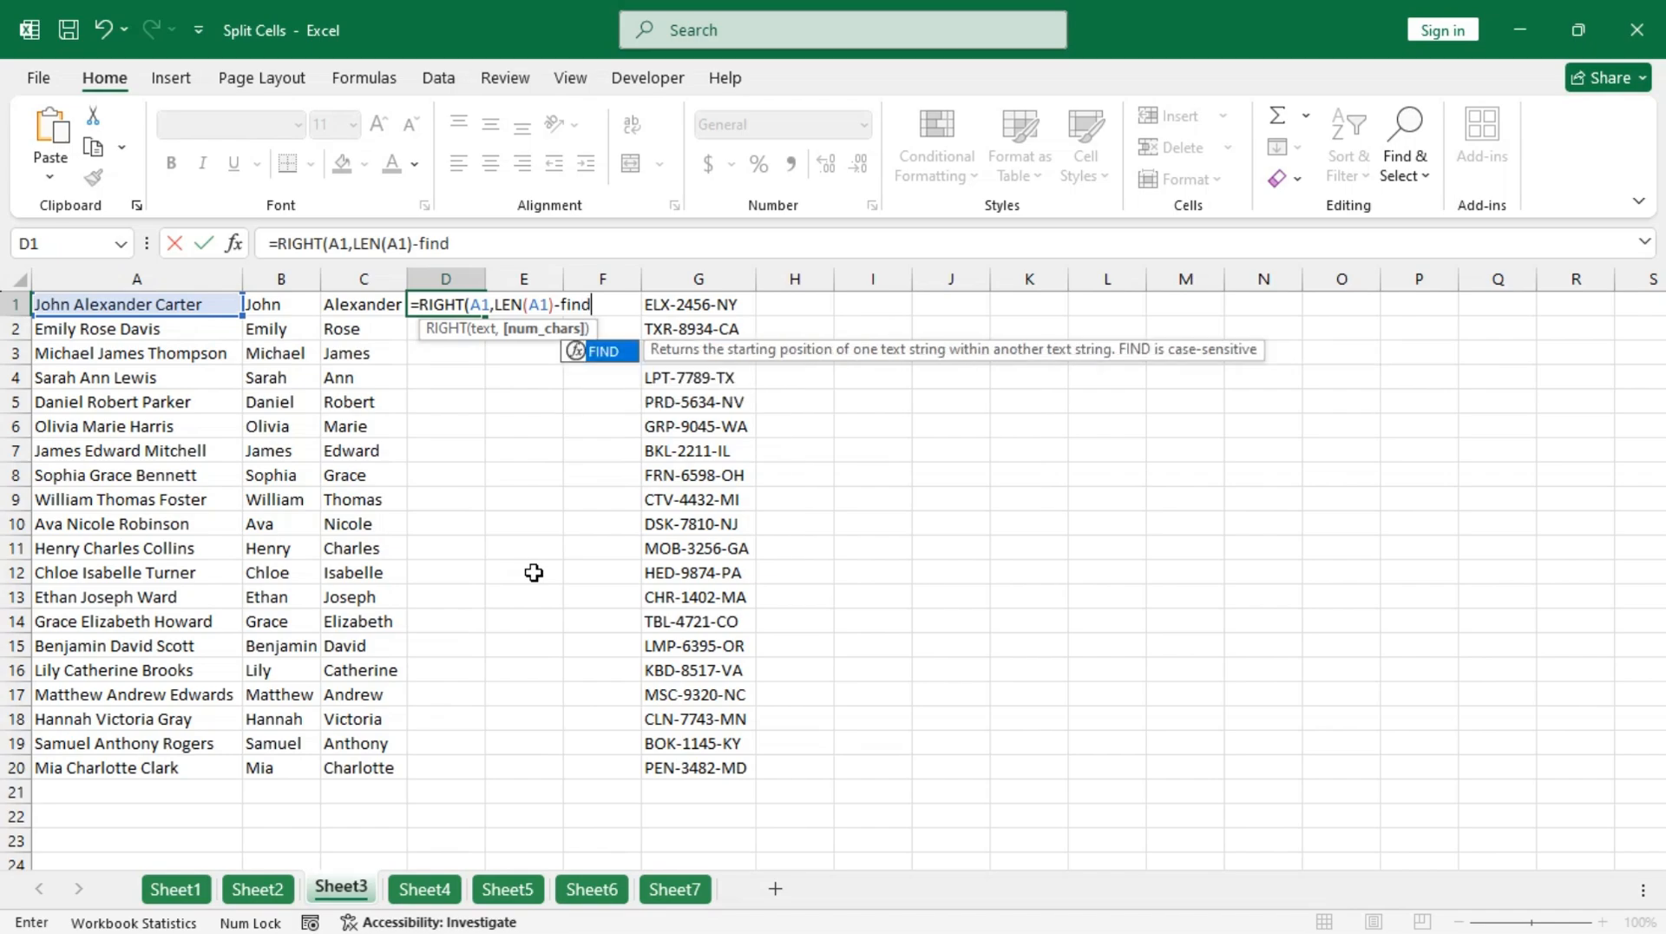
{"action": "key", "text": "Tab"}
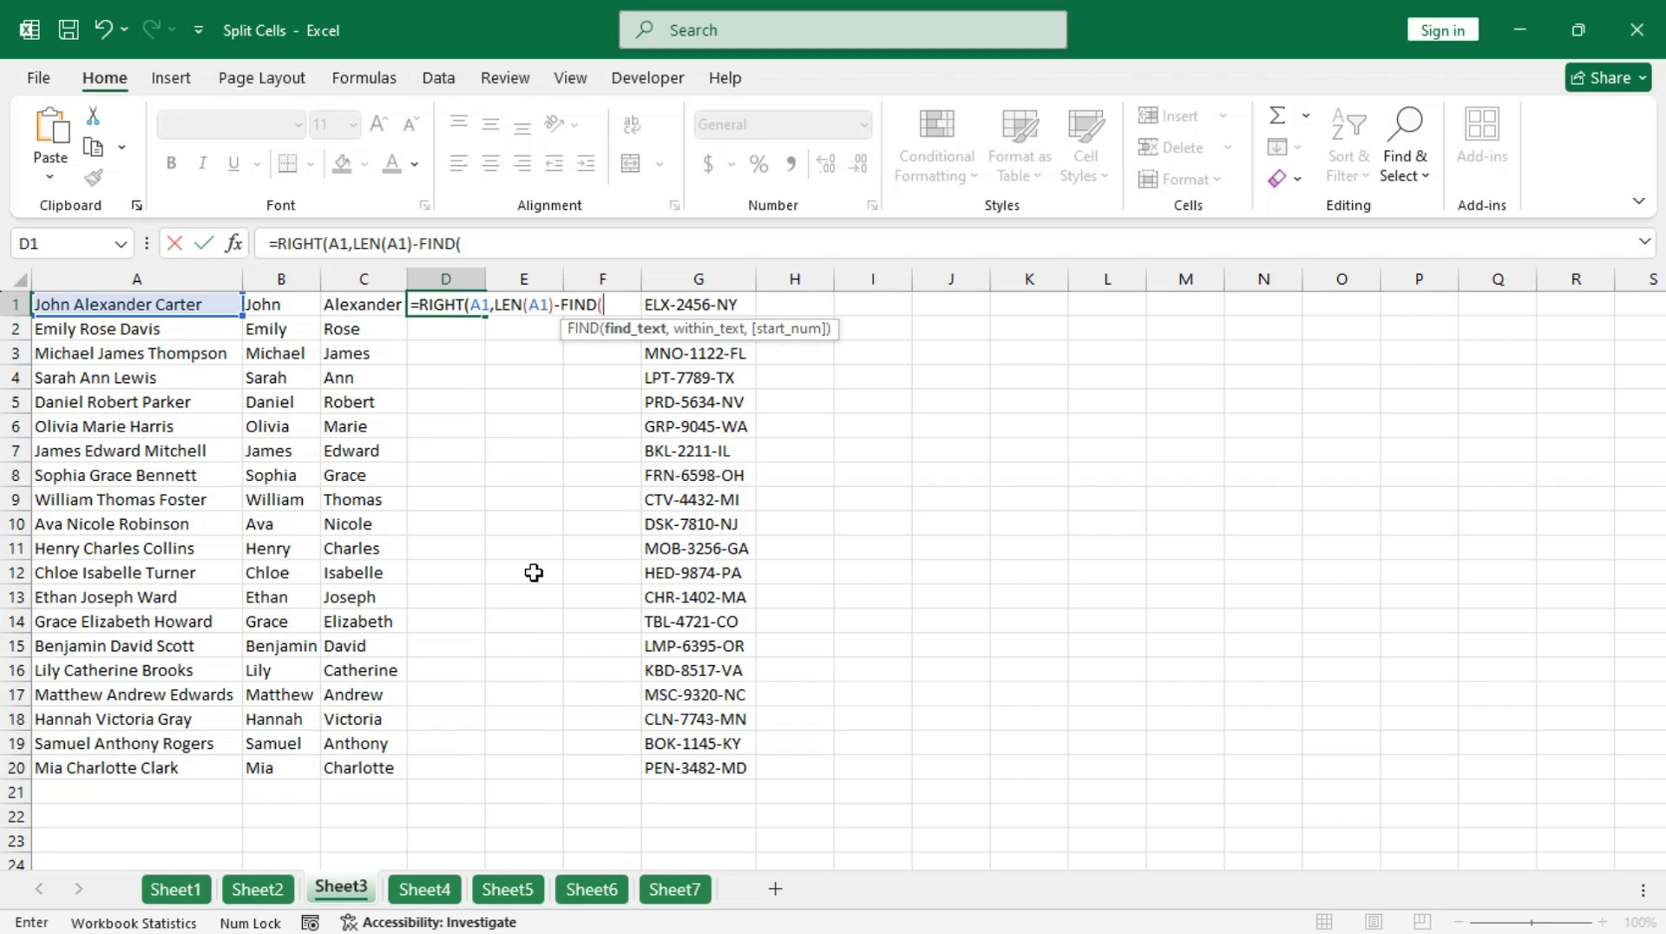
{"action": "type", "text": "\"-\""}
{"action": "type", "text": ","}
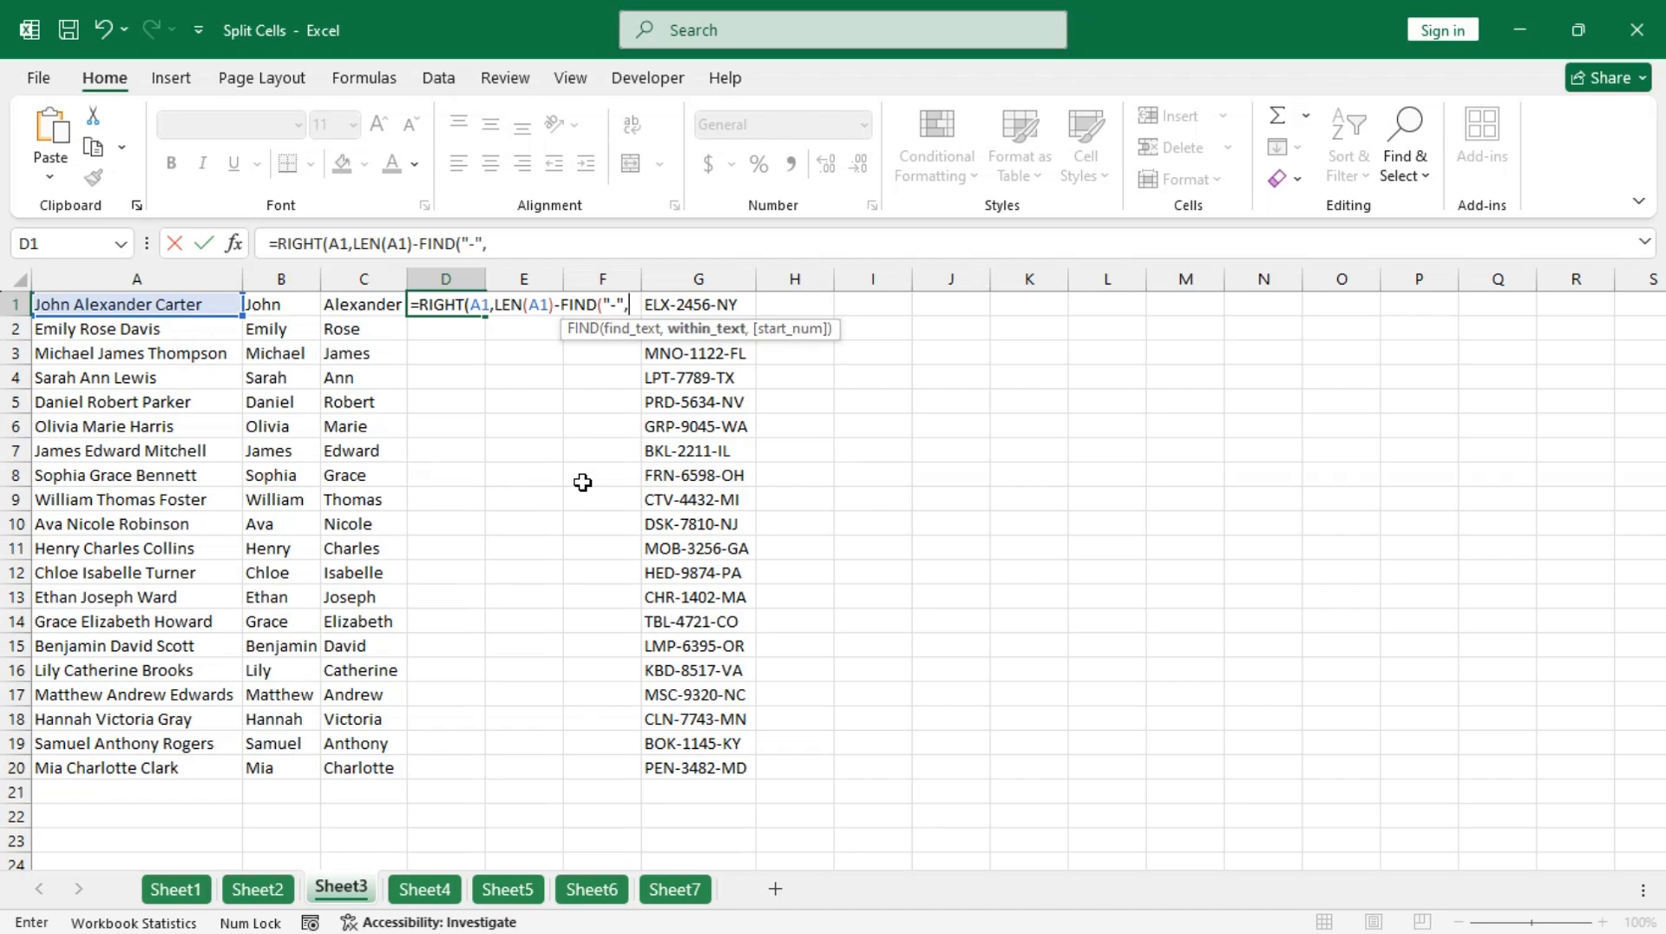
Use SUBSTITUTE(A1," ","-",2) as the FIND's within-text argument and close the FIND.
{"action": "type", "text": "subs"}
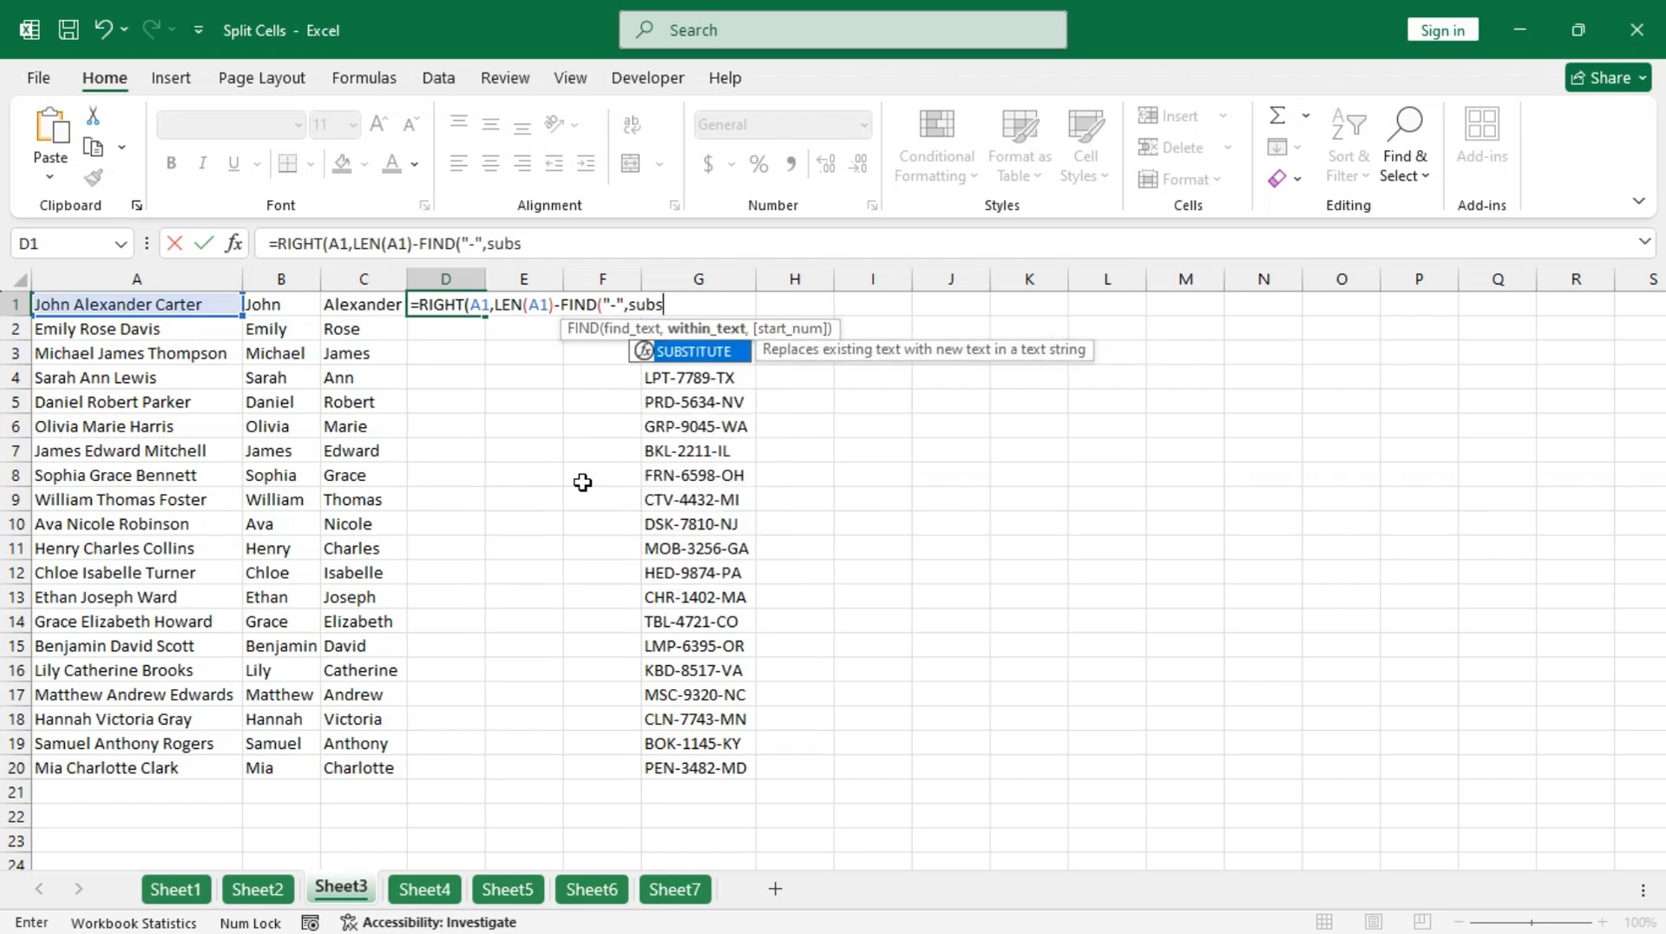
{"action": "key", "text": "Tab"}
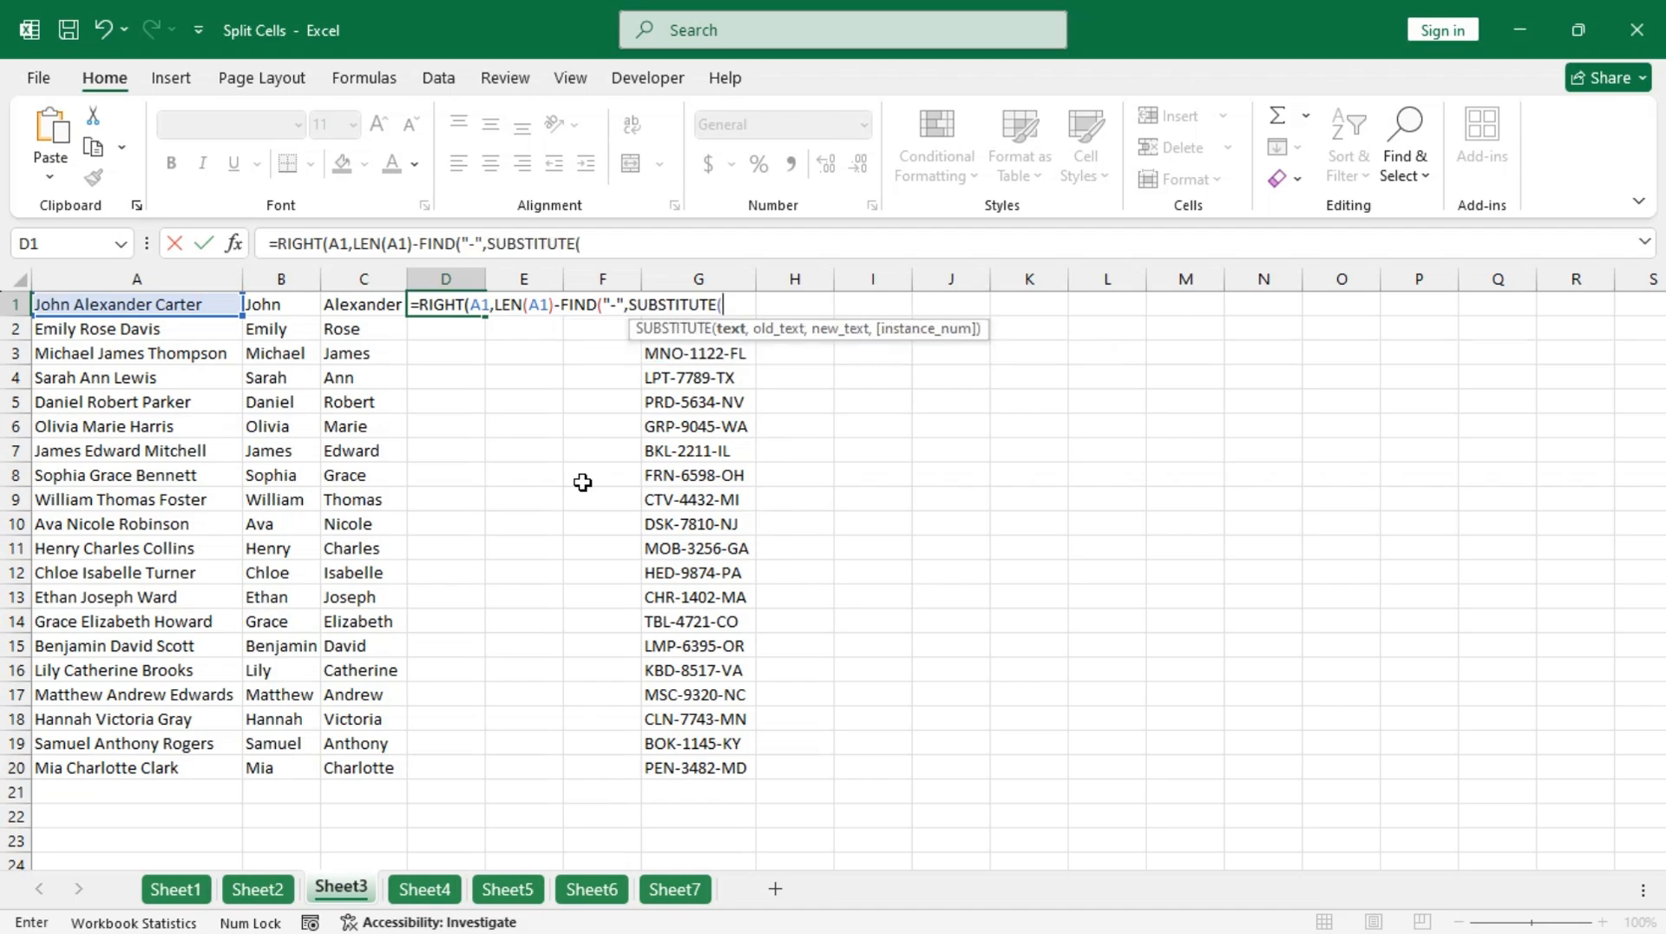
{"action": "key", "text": "Left"}
{"action": "key", "text": "Left"}
{"action": "key", "text": "Left"}
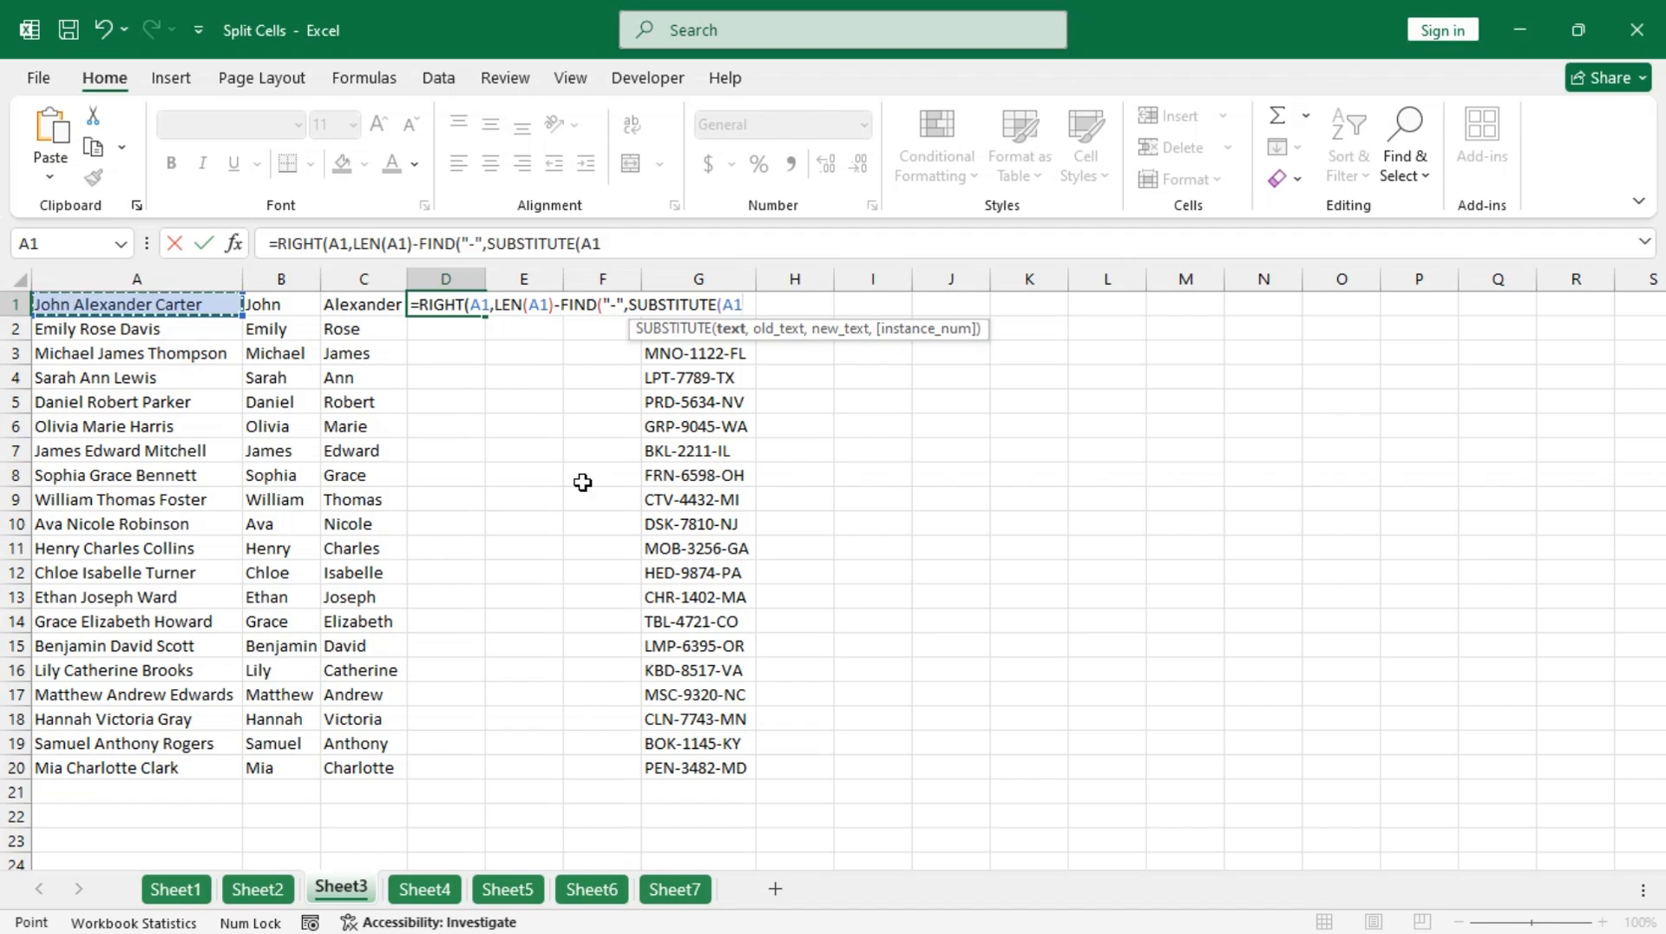
{"action": "type", "text": ","}
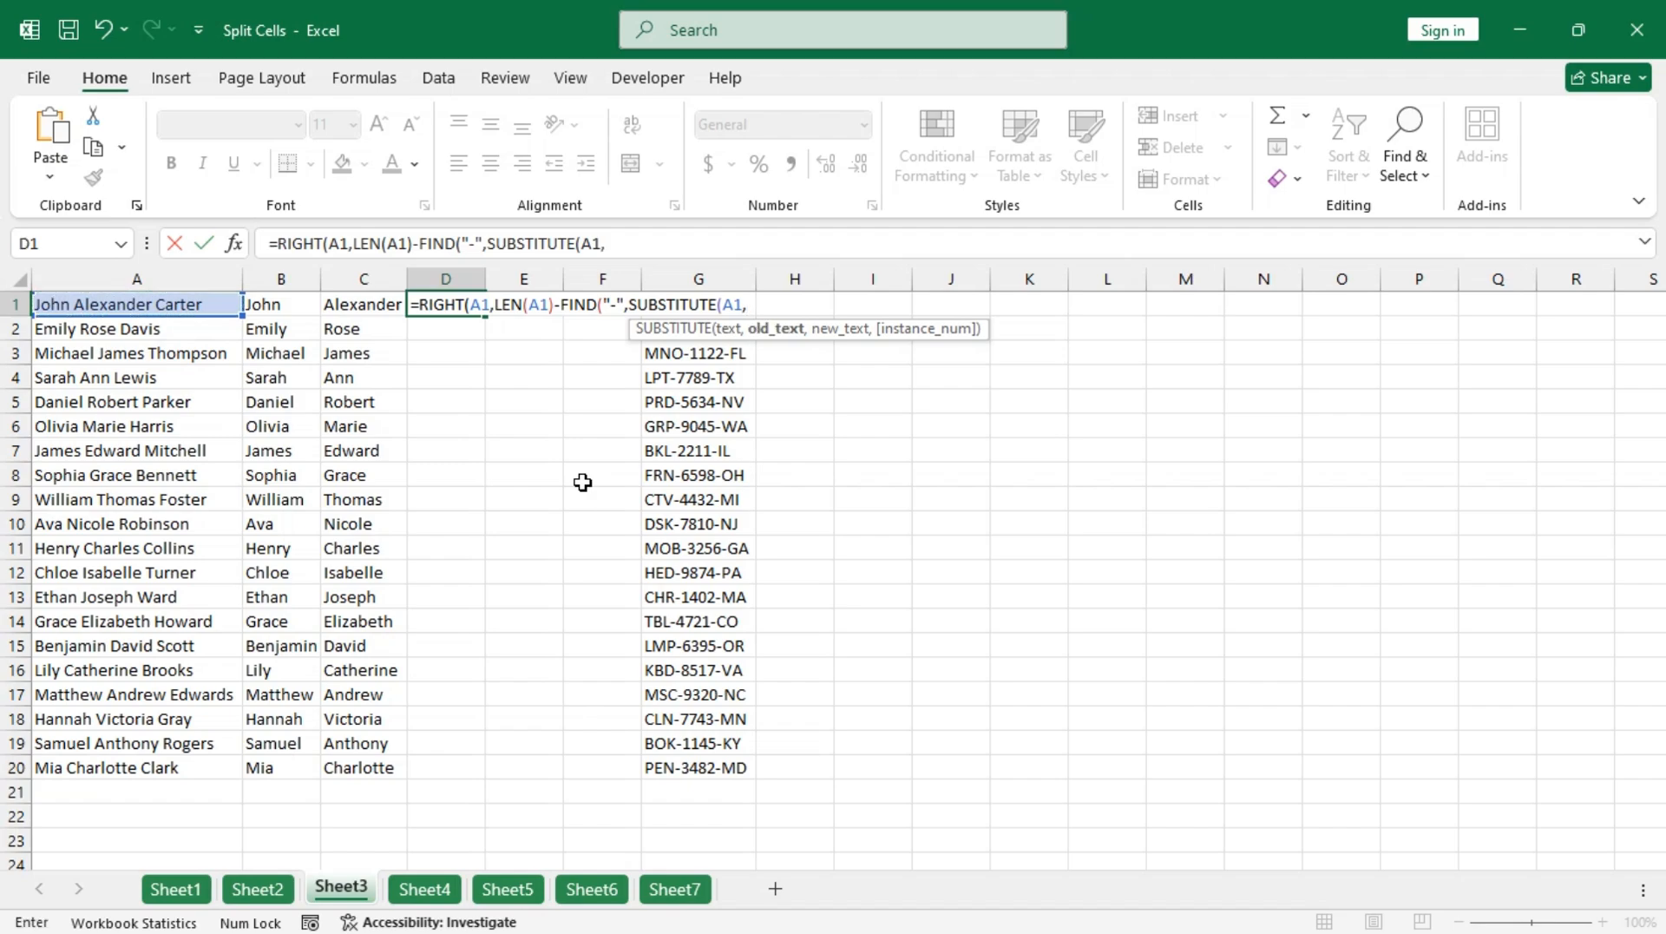
{"action": "type", "text": "\" \","}
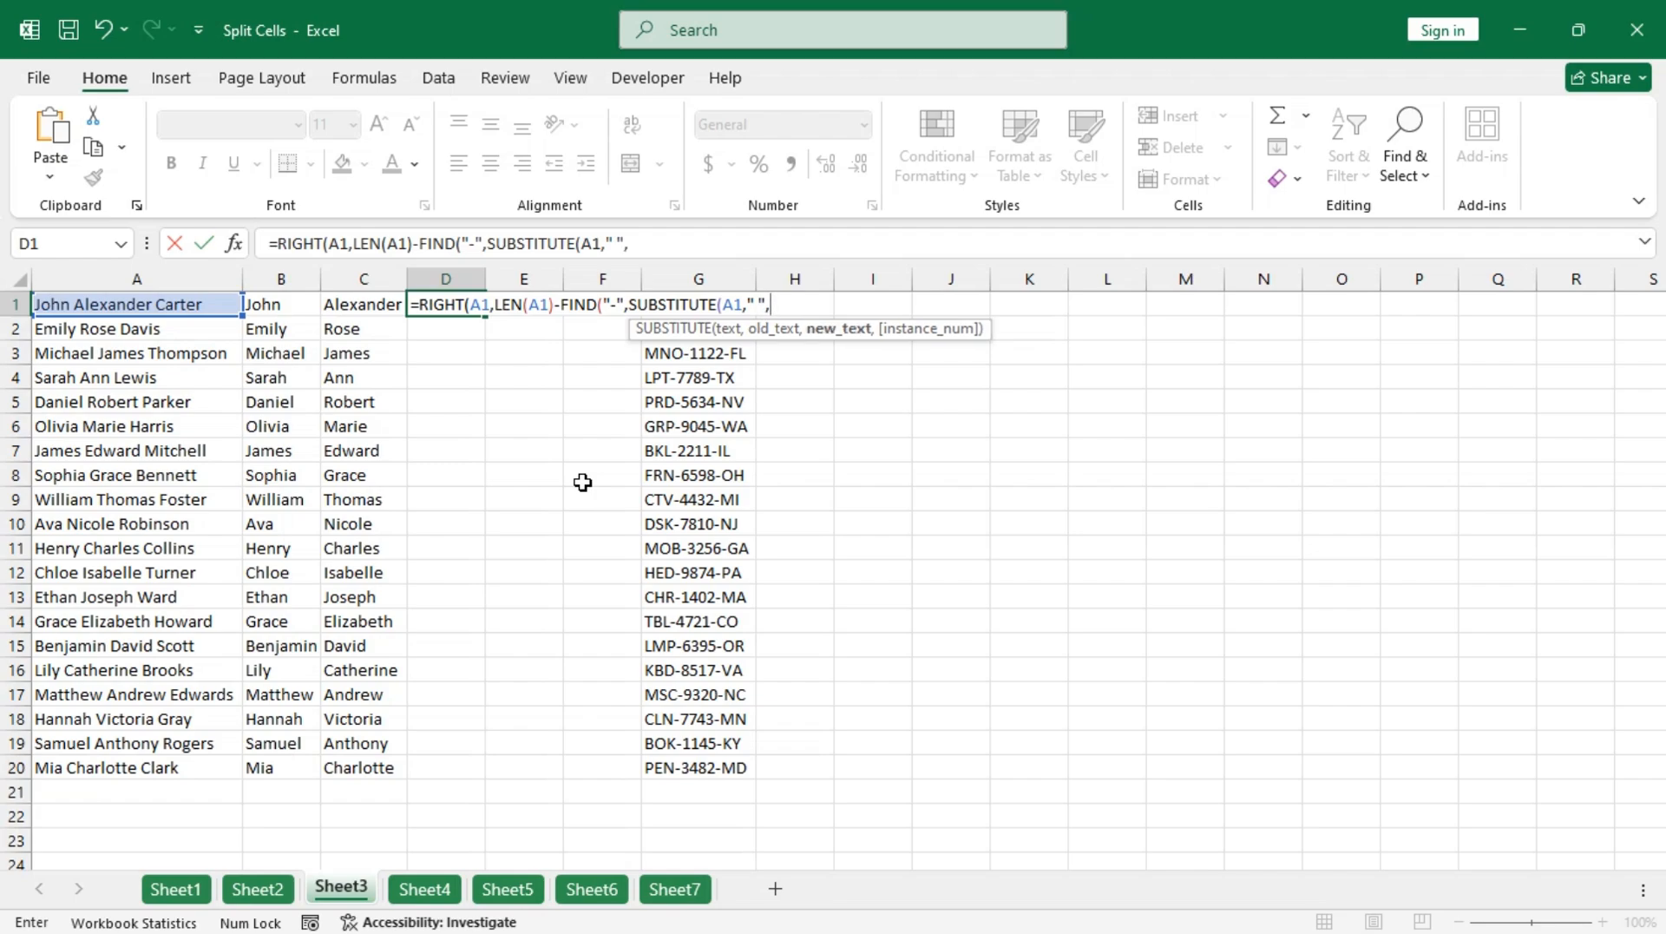
{"action": "type", "text": "\"-\","}
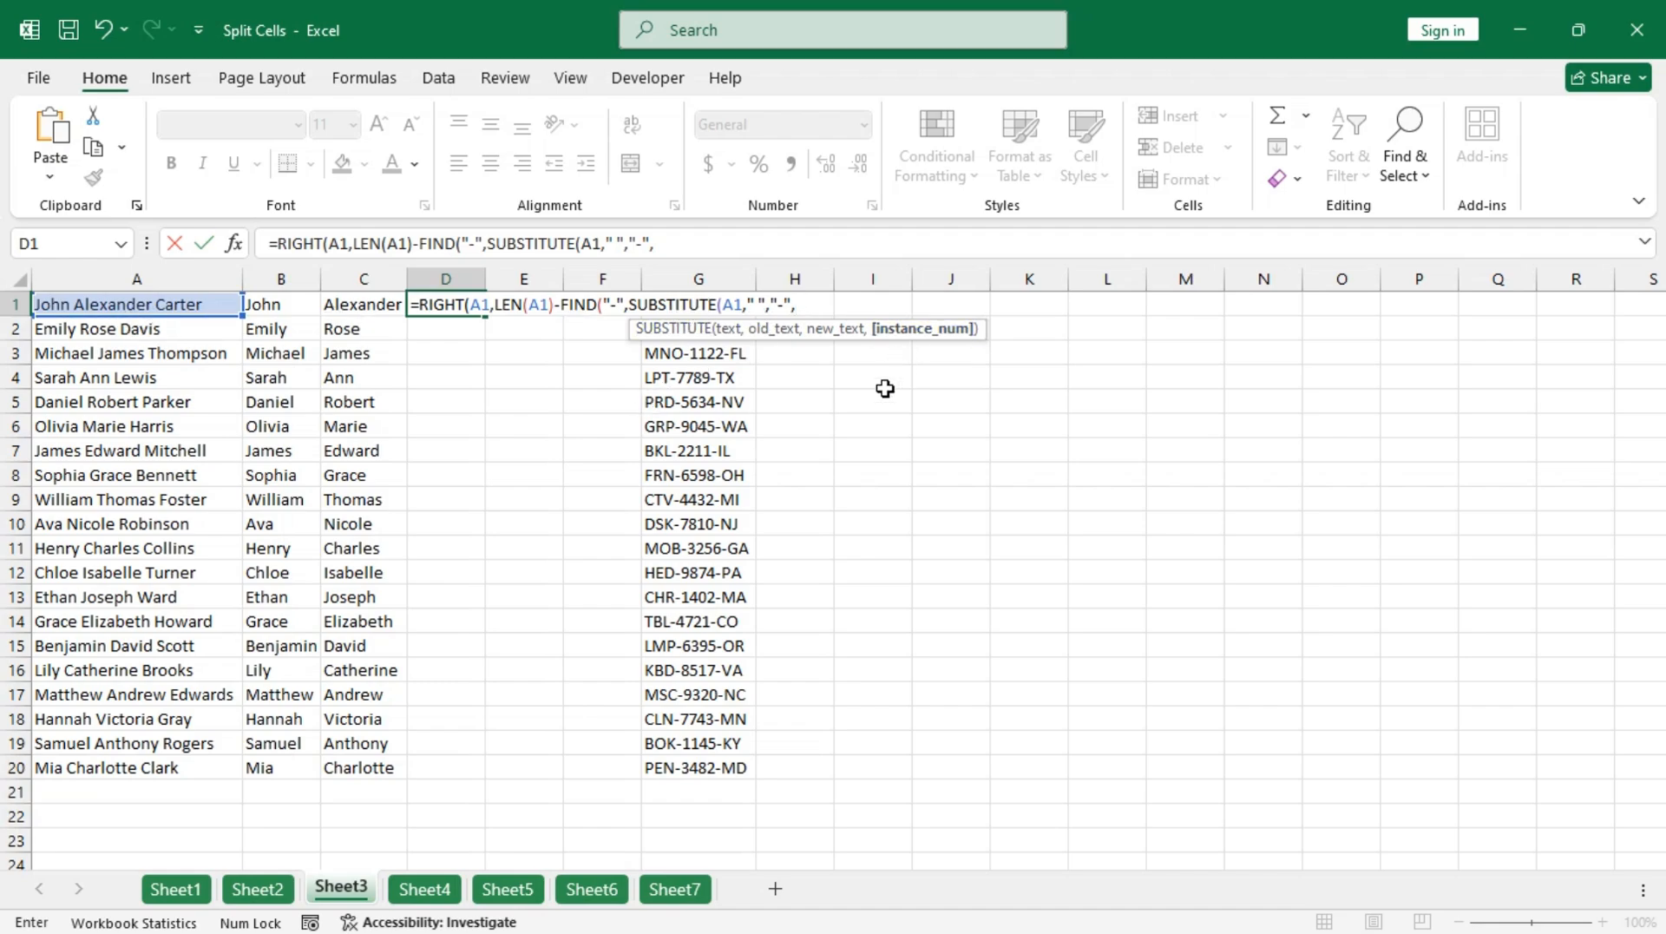
{"action": "type", "text": "2)"}
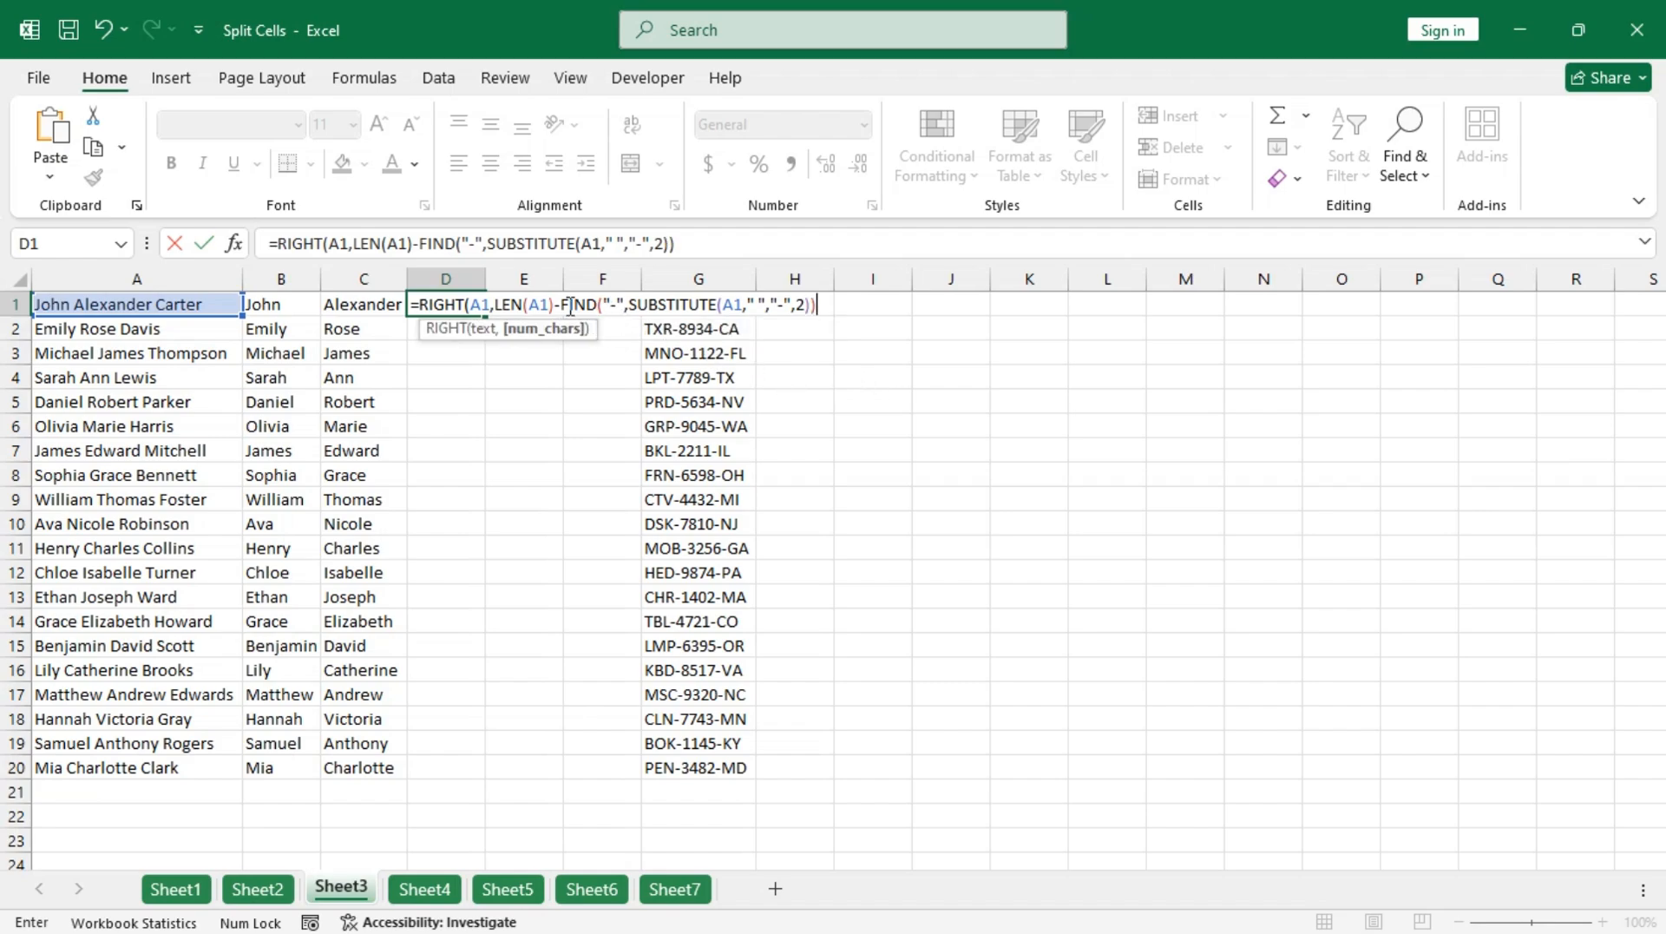
Close and enter the last-name RIGHT formula in D1, and fill it down to D20.
{"action": "mouse_move", "coordinate": [563, 304]}
{"action": "left_mouse_down"}
{"action": "mouse_move", "coordinate": [810, 308]}
{"action": "mouse_move", "coordinate": [561, 309]}
{"action": "left_mouse_up"}
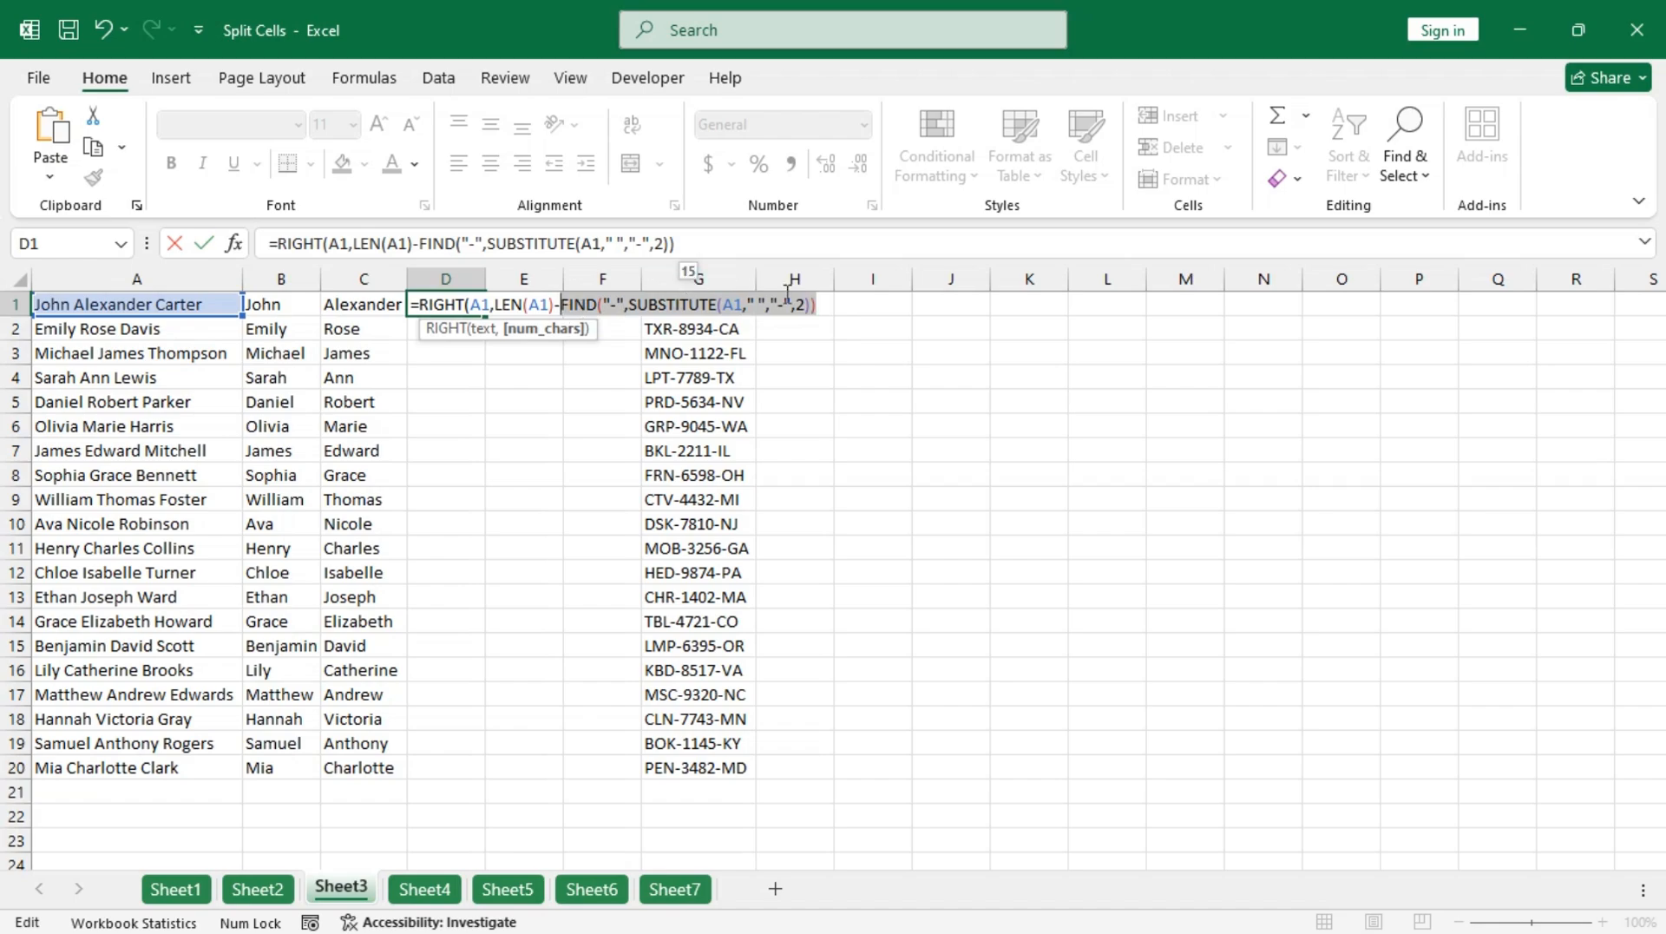
{"action": "left_click", "coordinate": [828, 306]}
{"action": "type", "text": ")"}
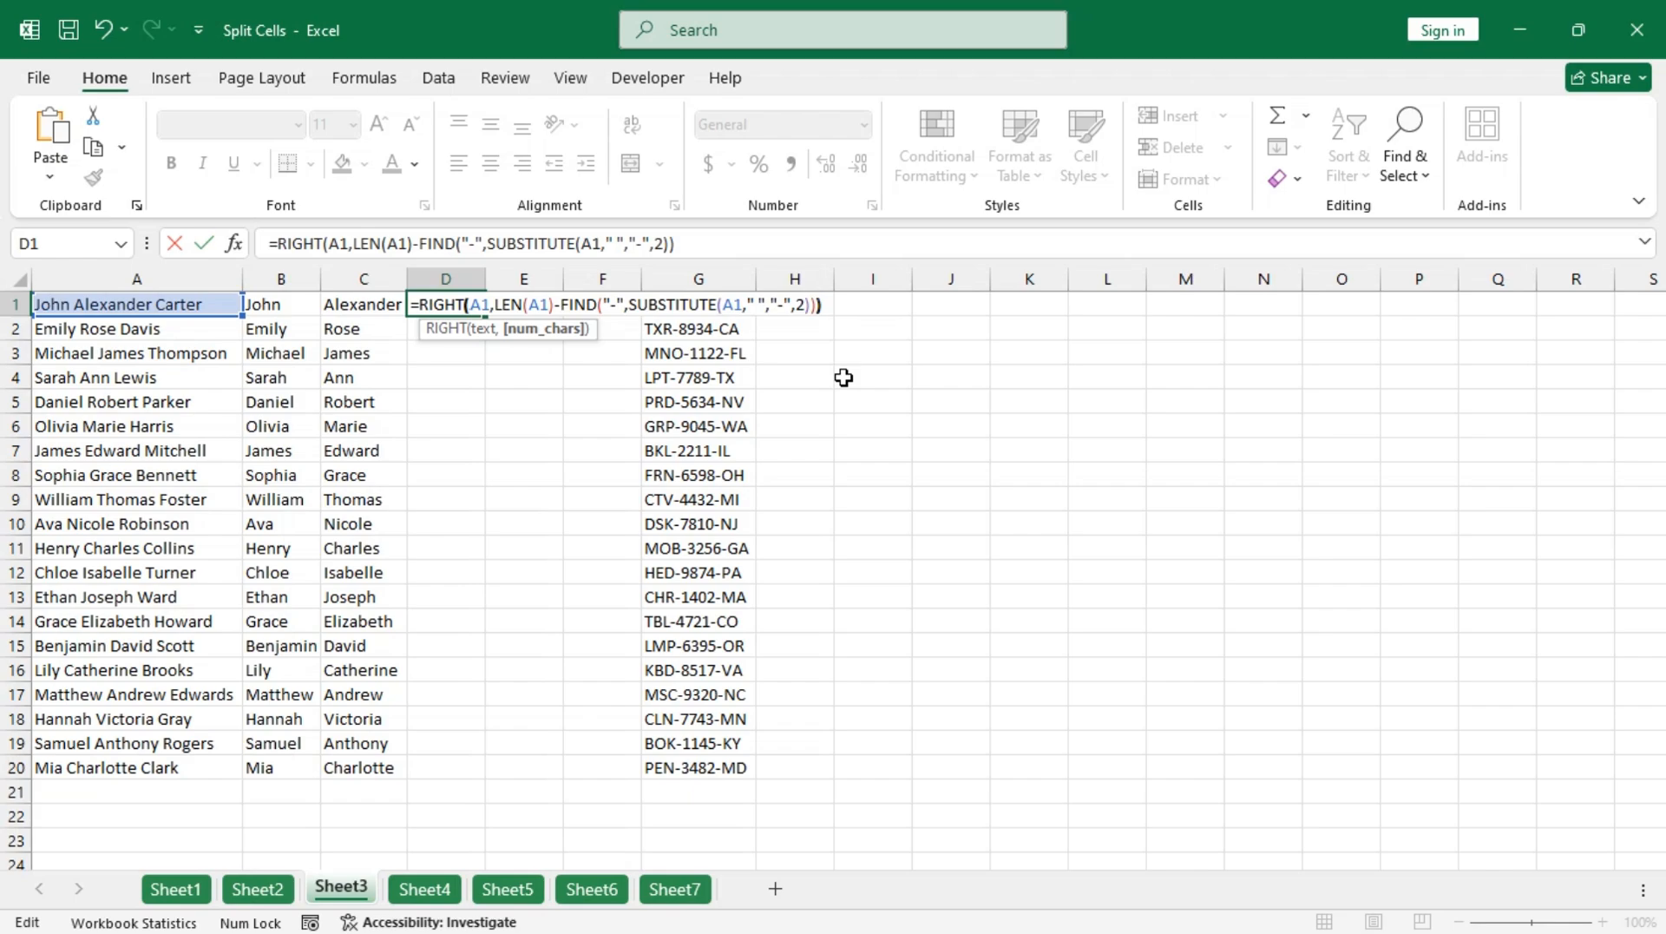
{"action": "key", "text": "ctrl+Return"}
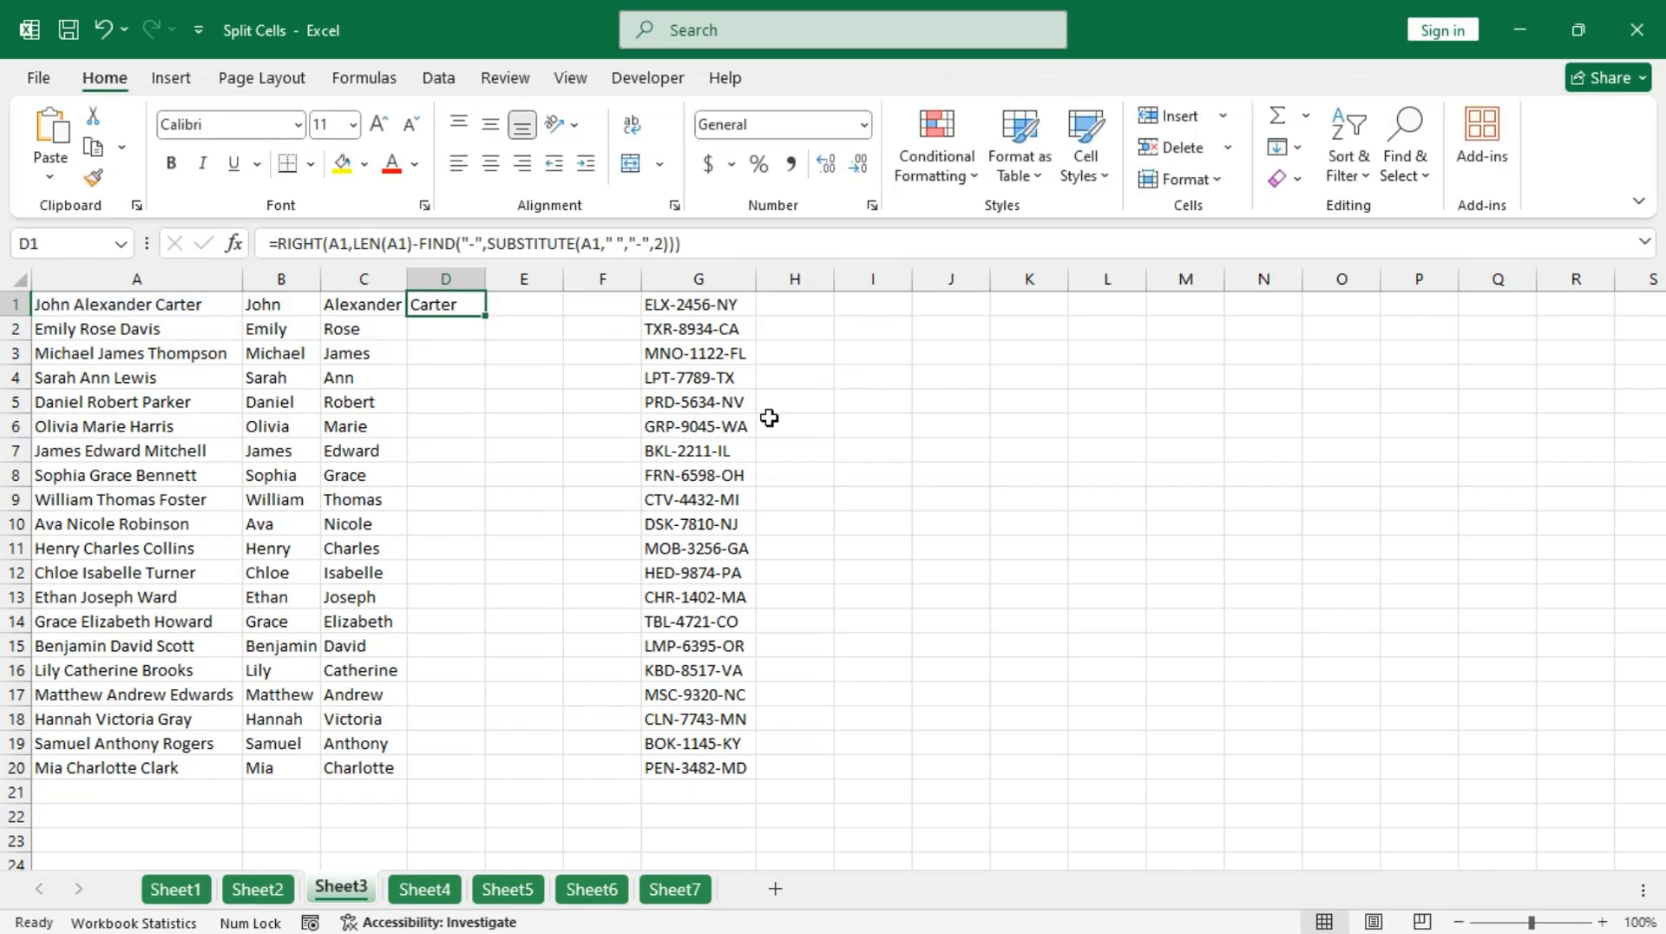
{"action": "double_click", "coordinate": [485, 318]}
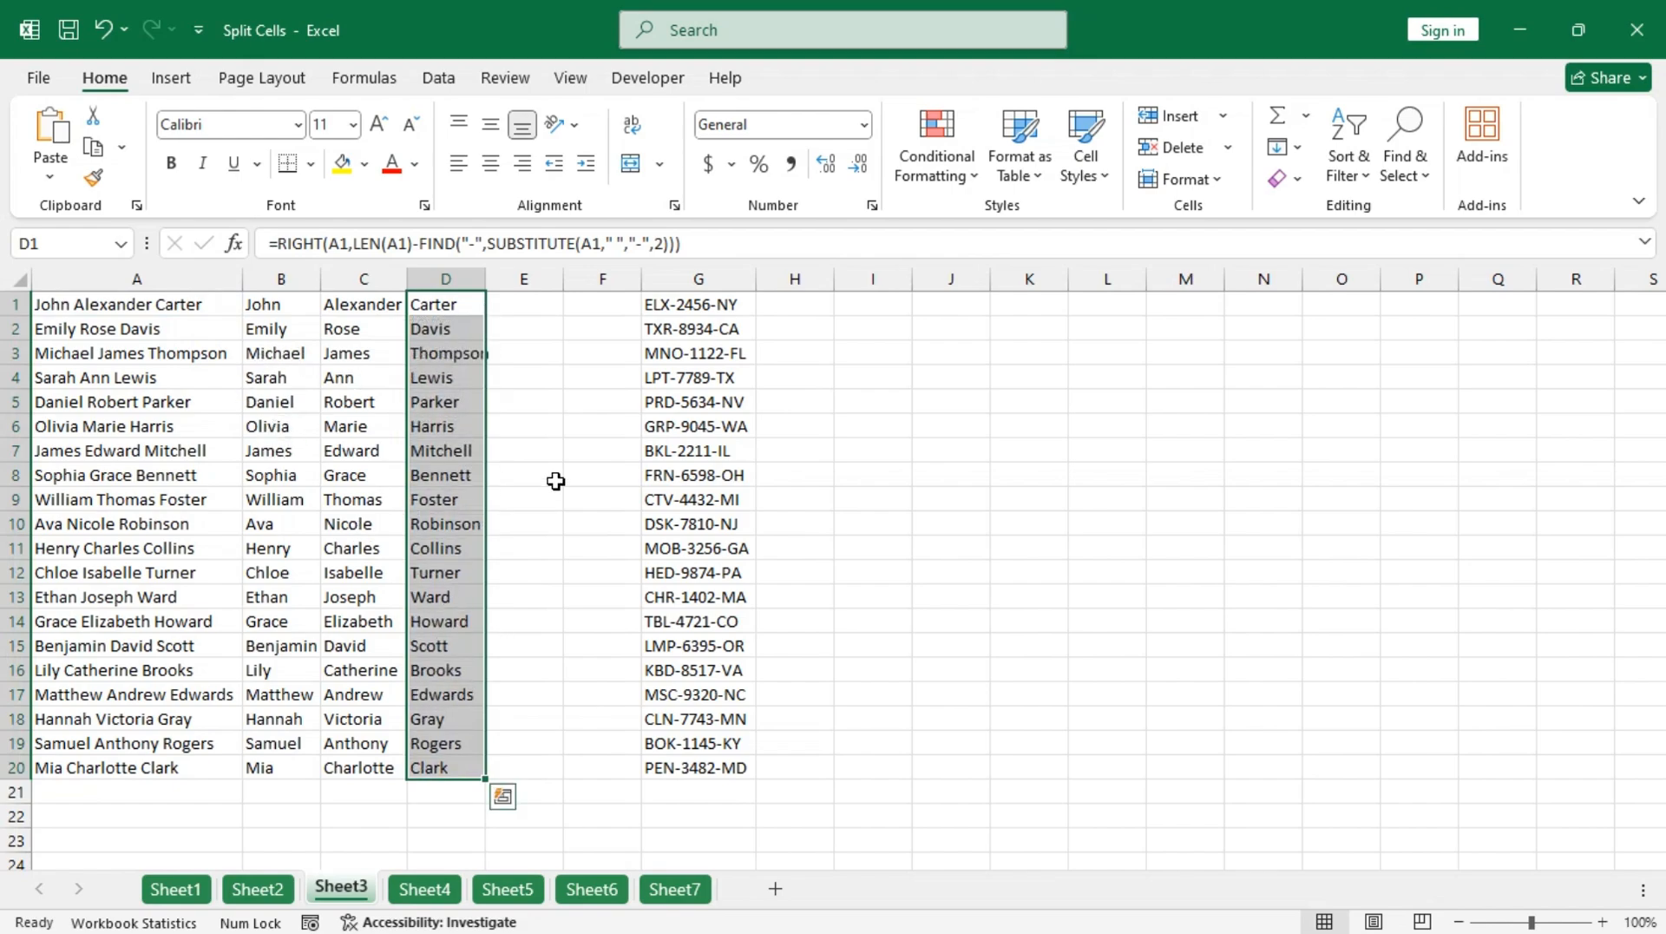
Enter =LEFT(G1,3) in H1 and fill it down to H20, leaving cell I1 selected.
{"action": "left_click", "coordinate": [792, 310]}
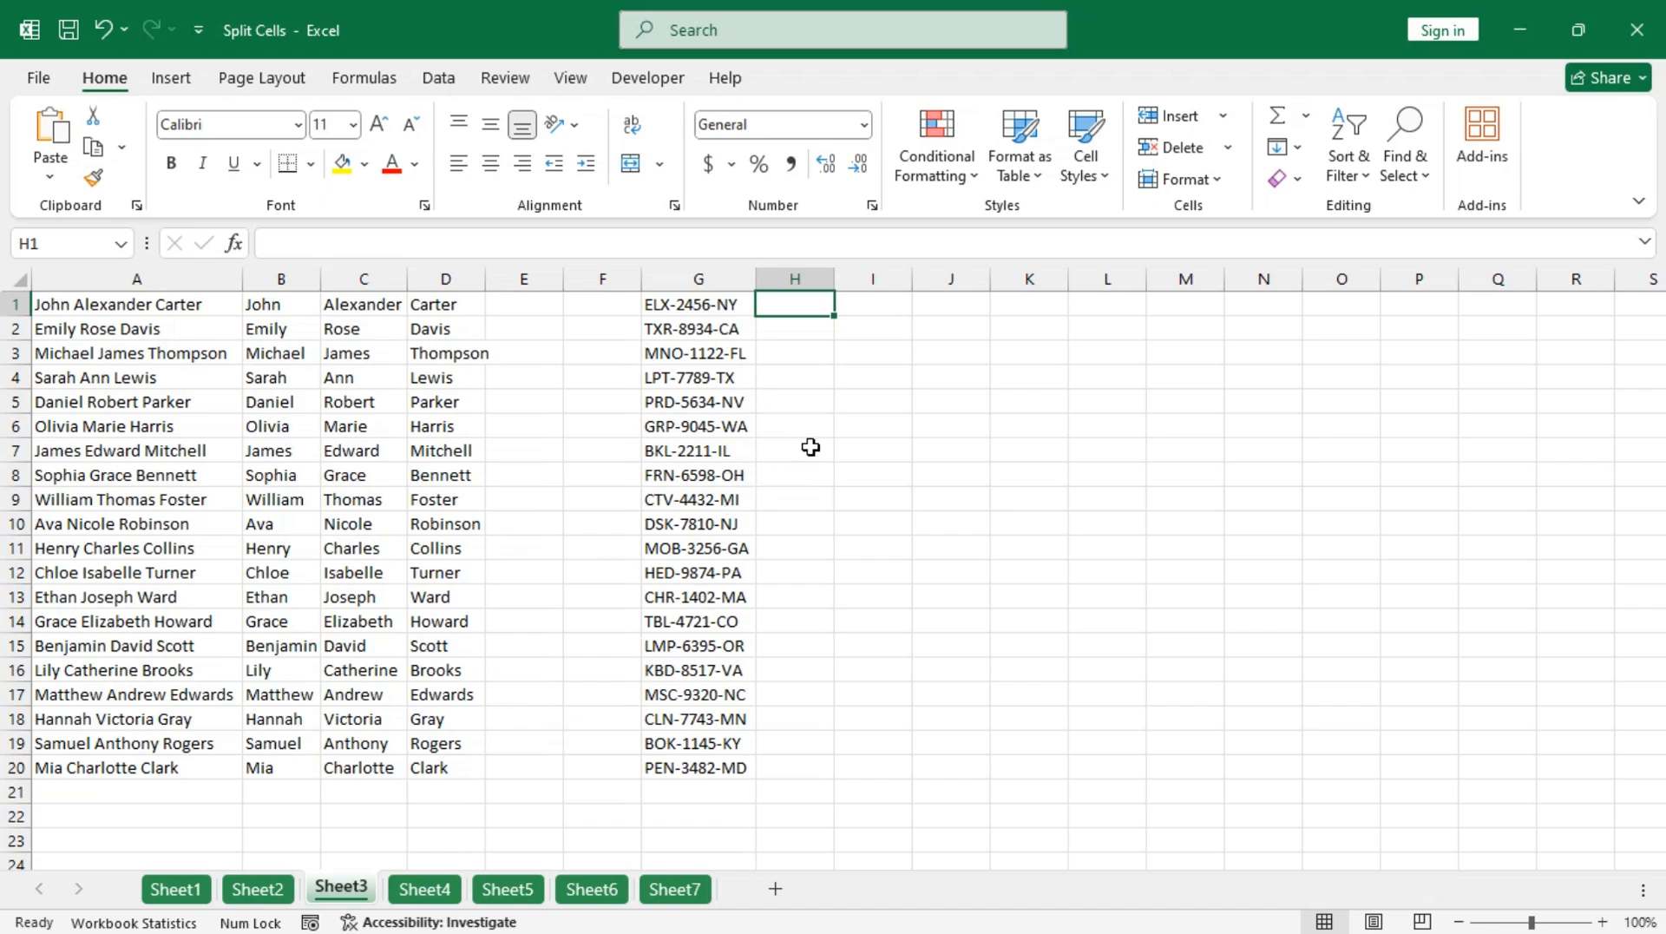
{"action": "type", "text": "=left"}
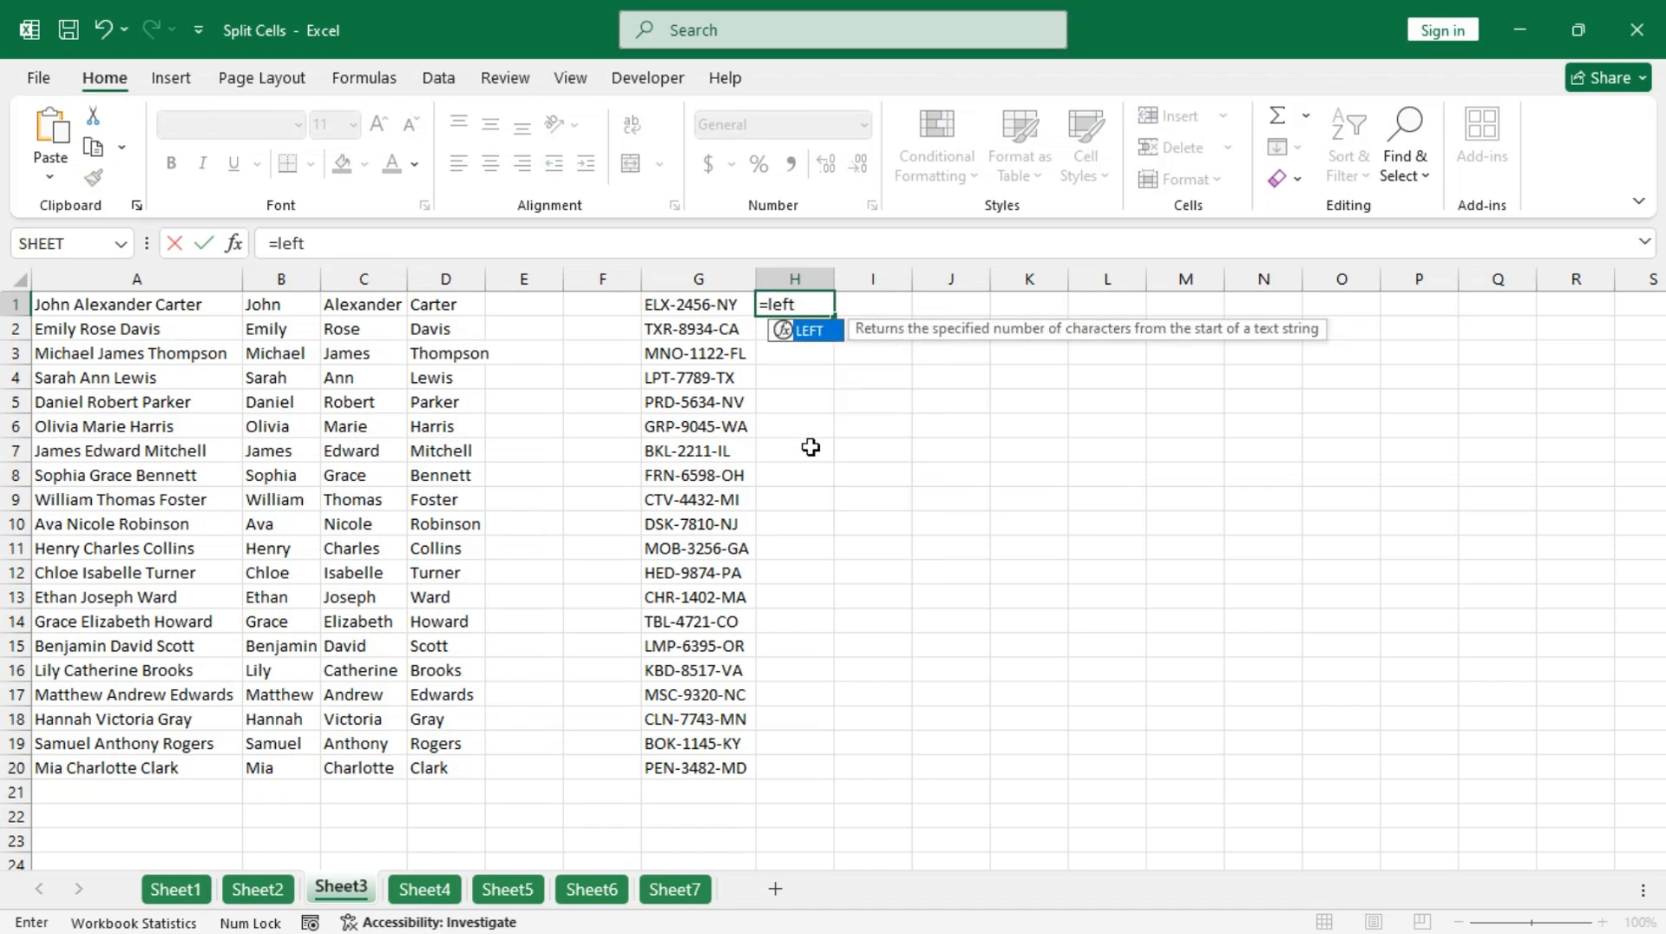
{"action": "key", "text": "Tab"}
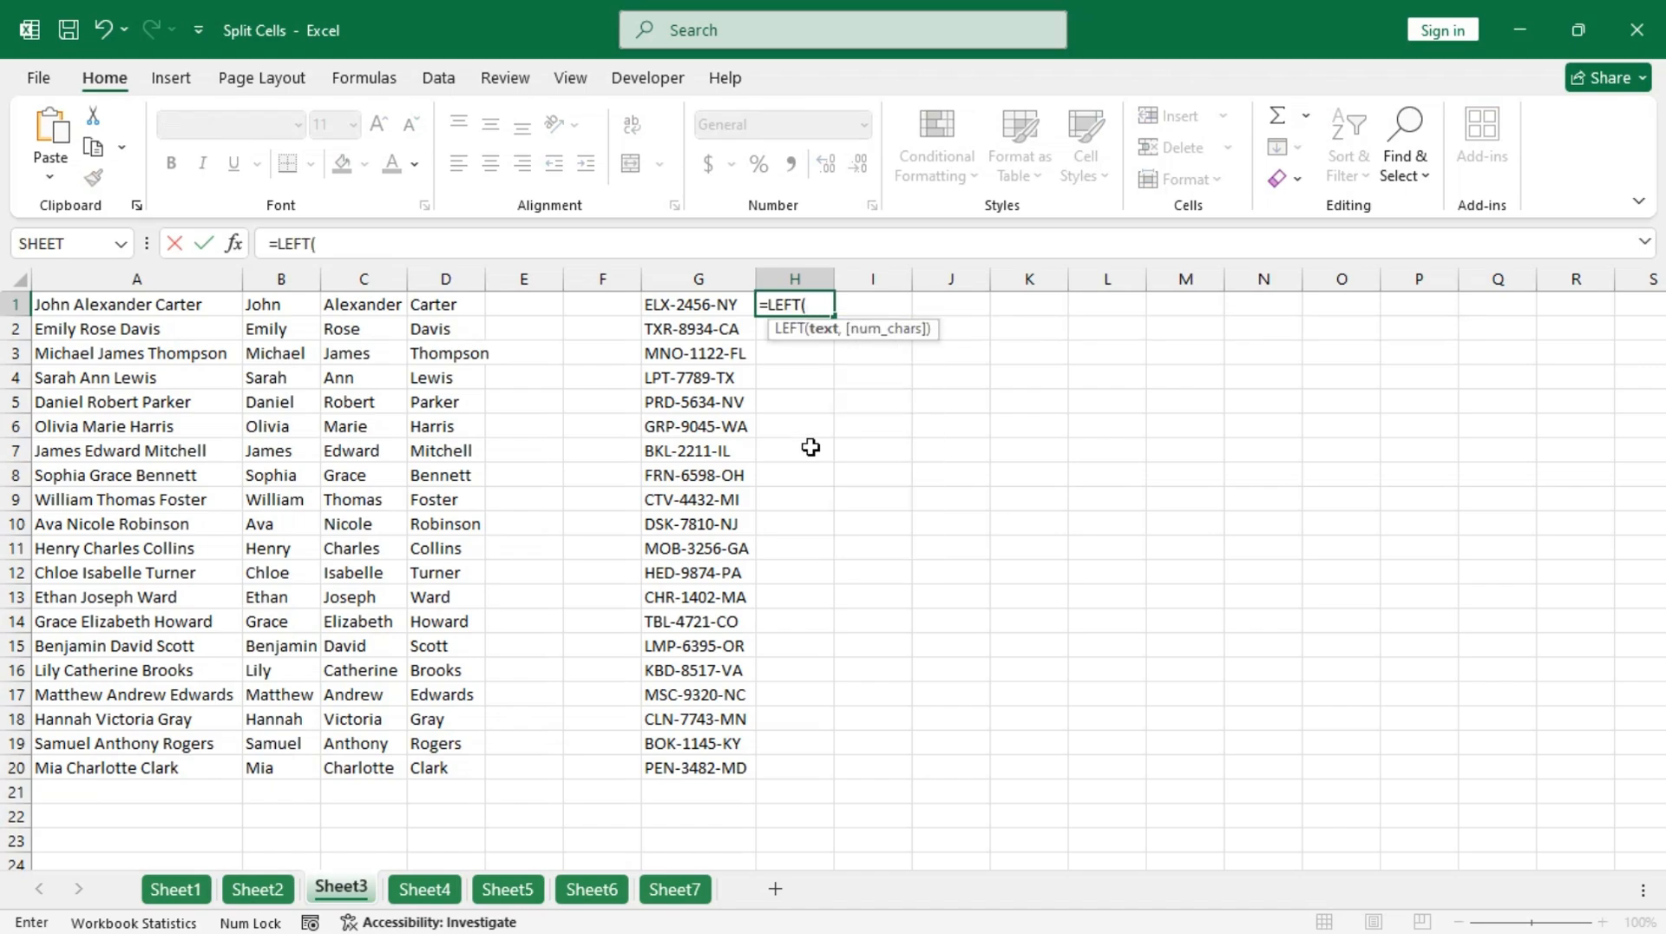
{"action": "key", "text": "Left"}
{"action": "type", "text": ","}
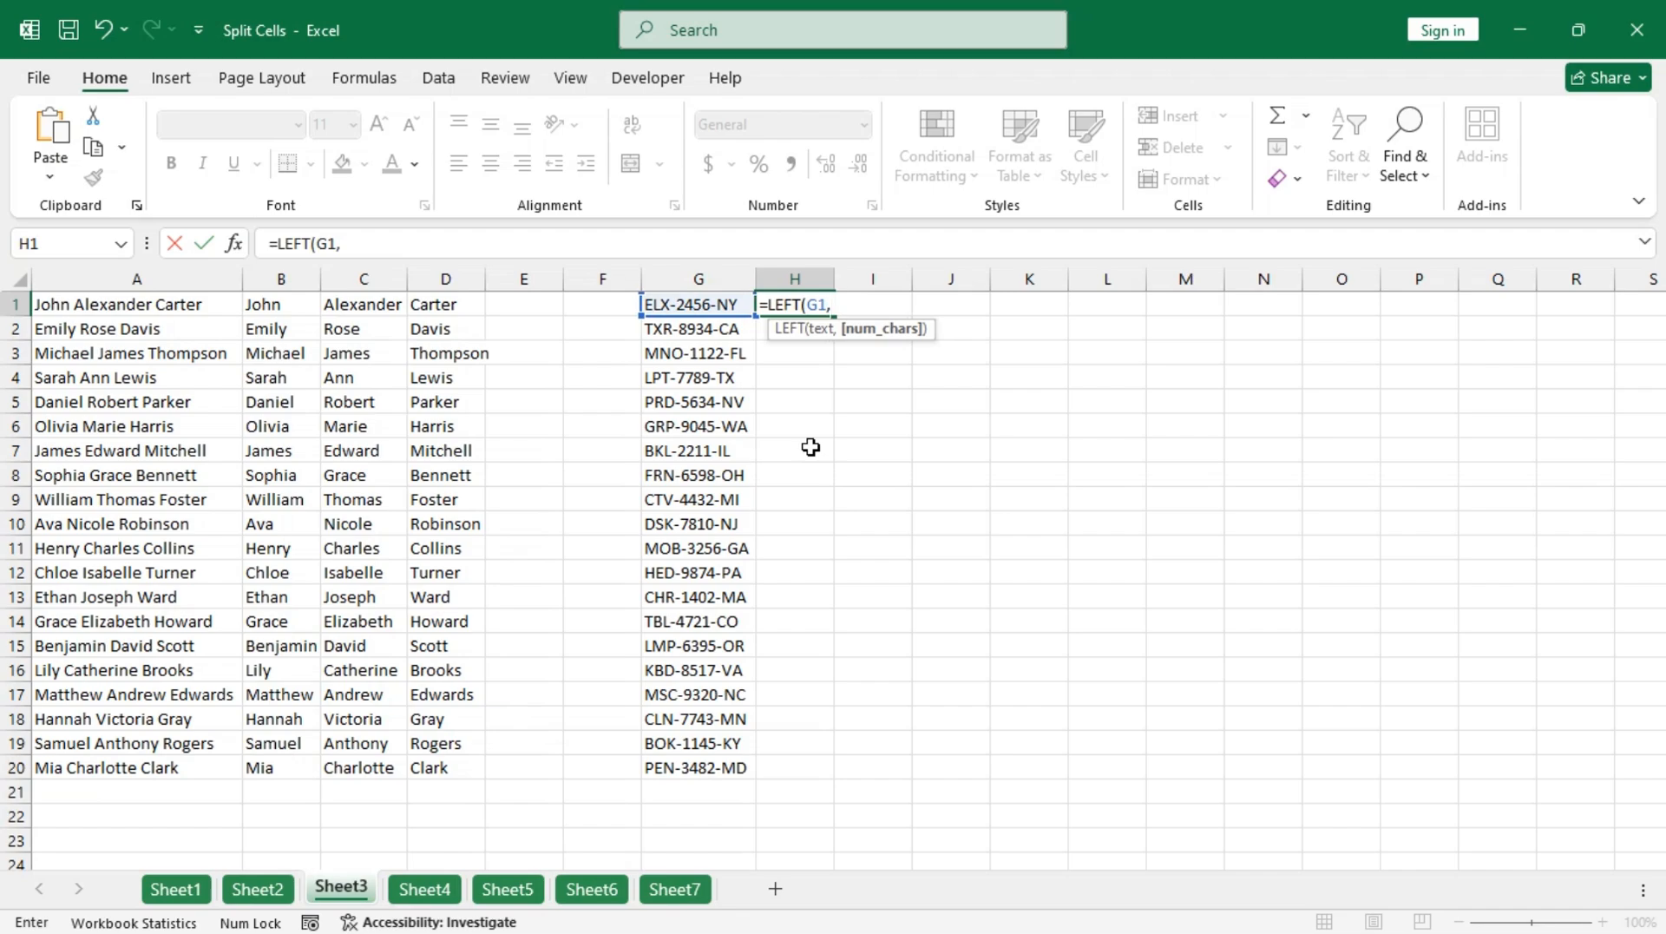
{"action": "type", "text": "3"}
{"action": "key", "text": "ctrl+Return"}
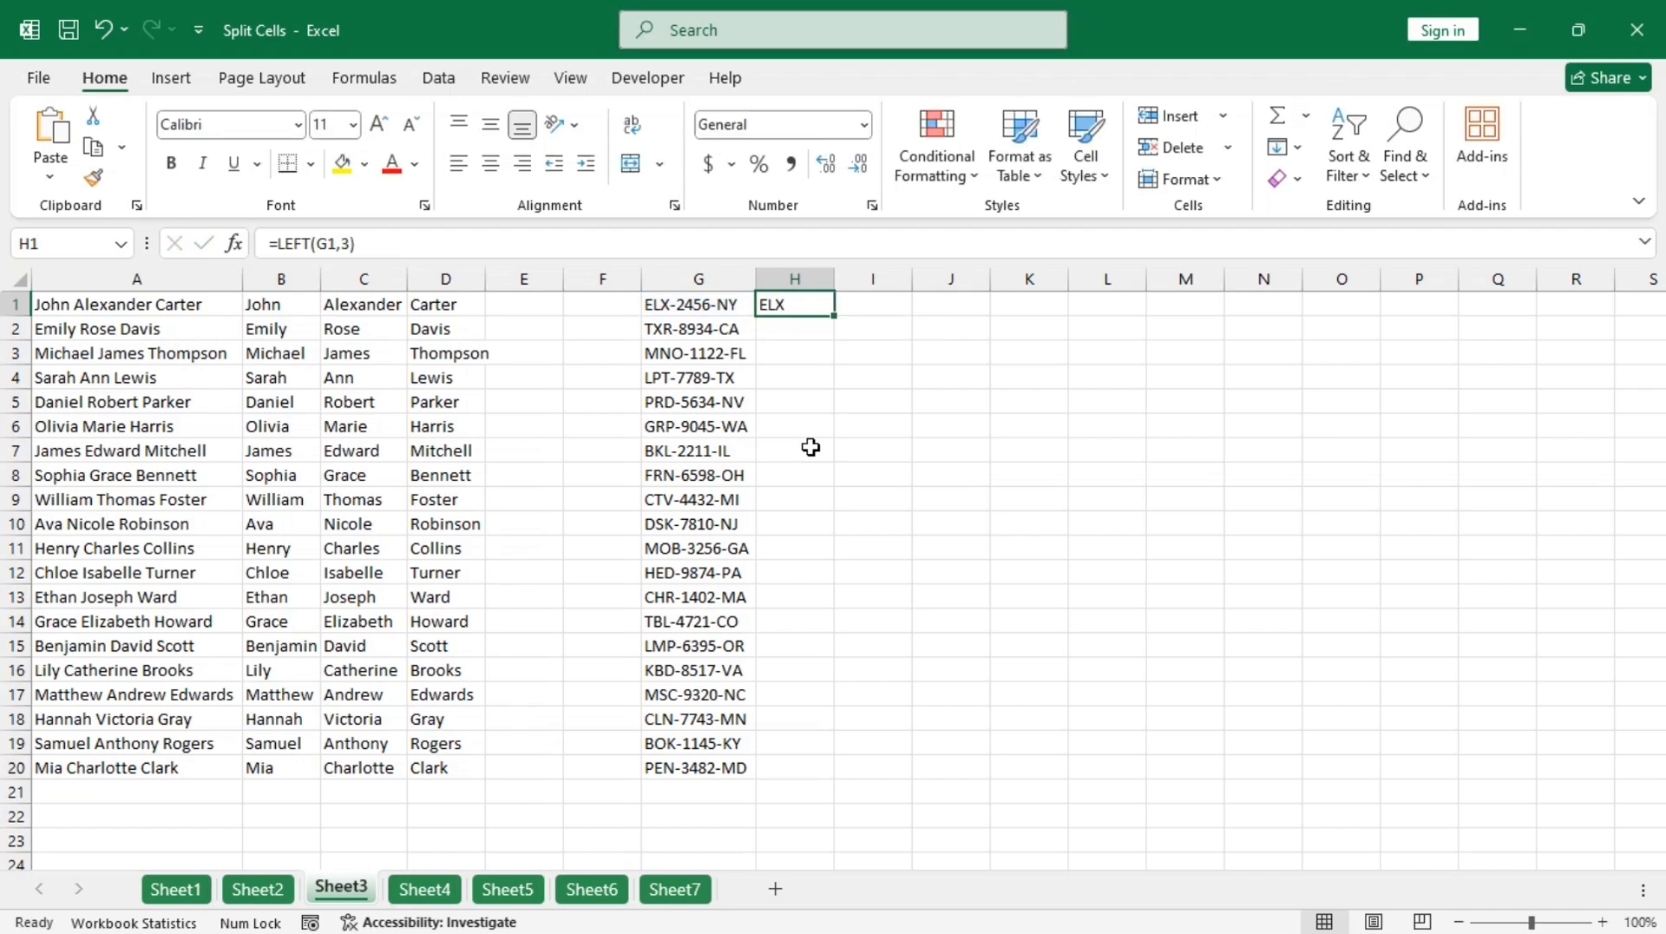
{"action": "double_click", "coordinate": [838, 317]}
{"action": "left_click", "coordinate": [865, 304]}
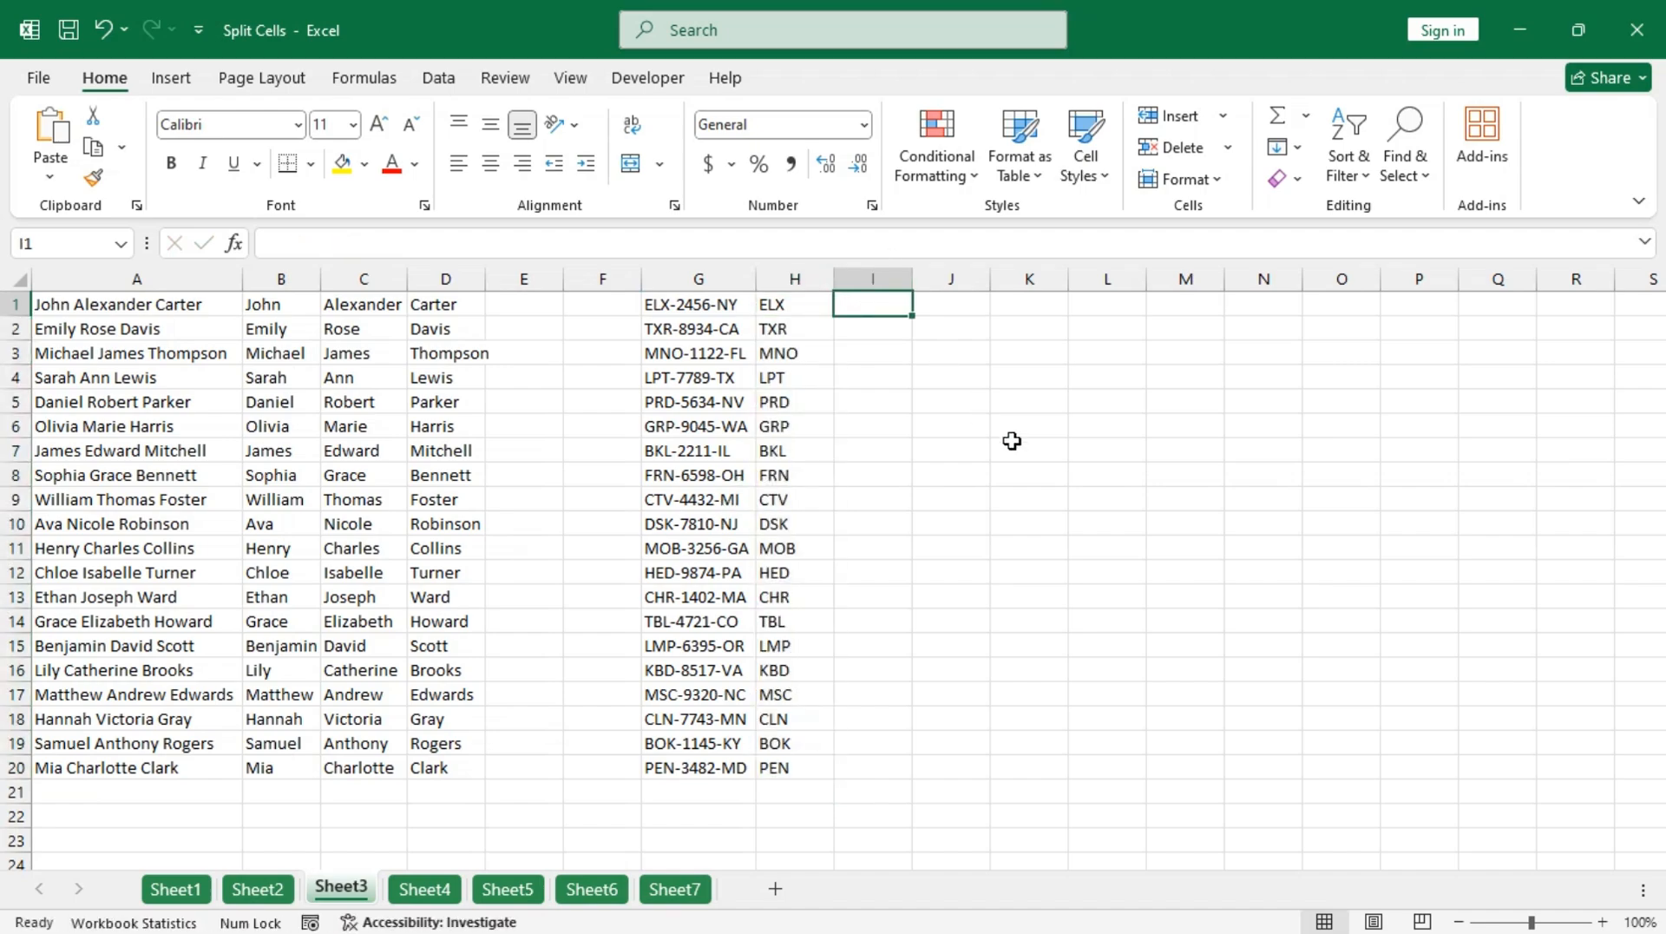
{"action": "type", "text": "mid("}
{"action": "key", "text": "BackSpace"}
{"action": "key", "text": "BackSpace"}
{"action": "key", "text": "BackSpace"}
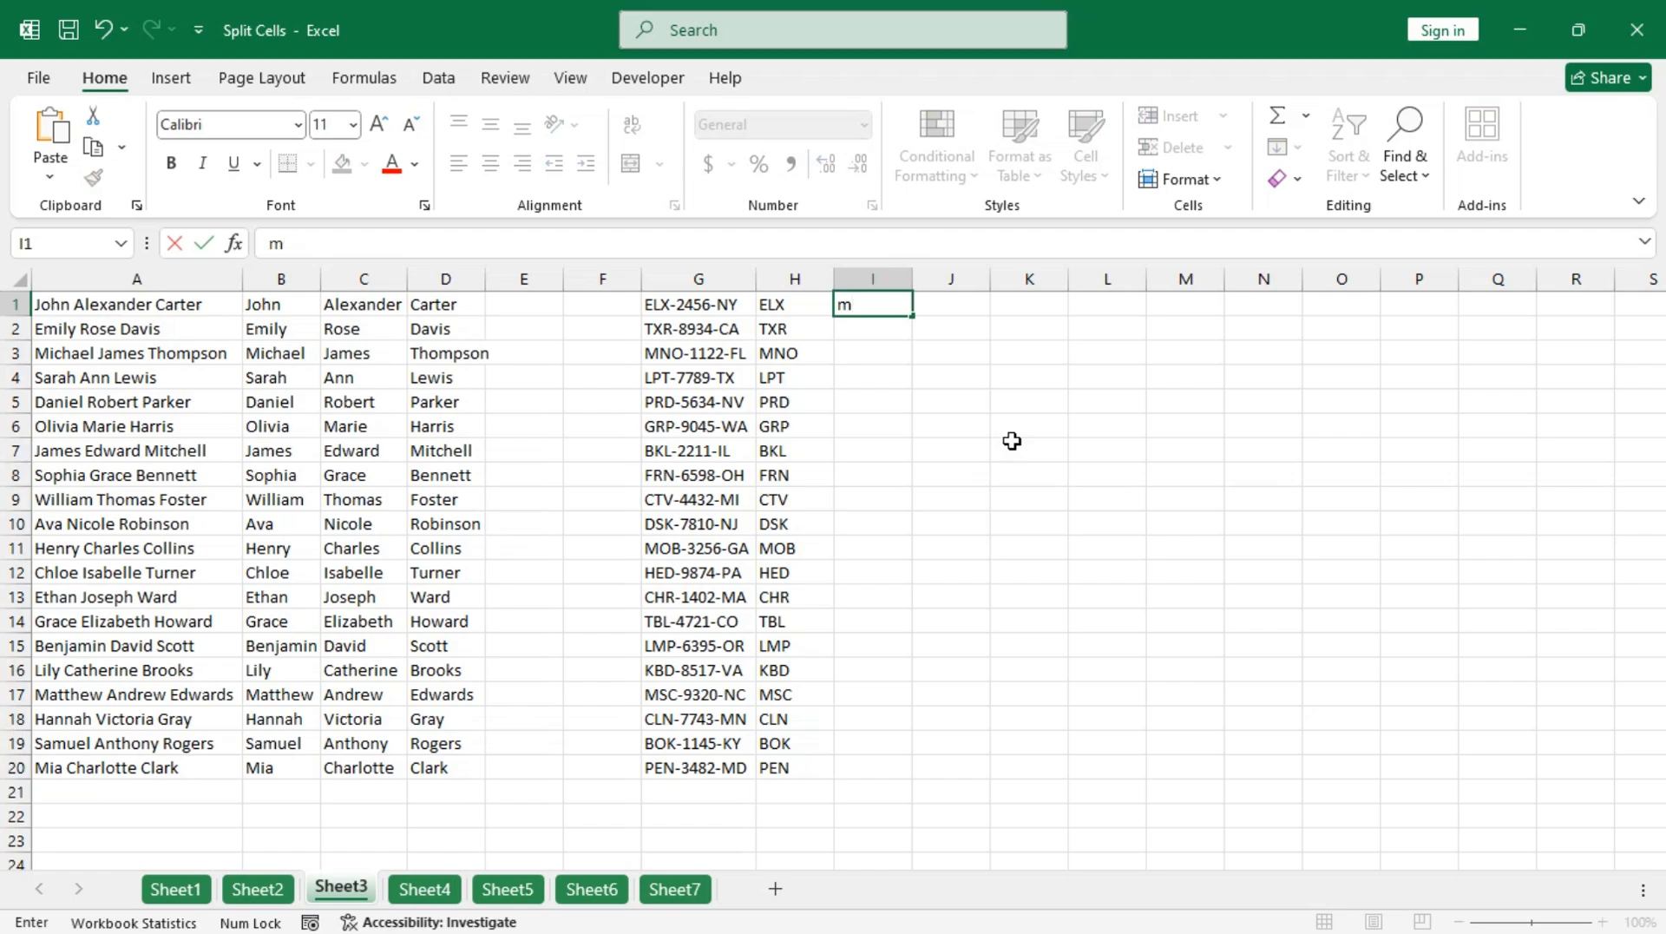
{"action": "key", "text": "BackSpace"}
Enter =MID(G1,5,4) in I1 to extract the middle part of the product code, and fill it down to I20.
{"action": "type", "text": "=mid"}
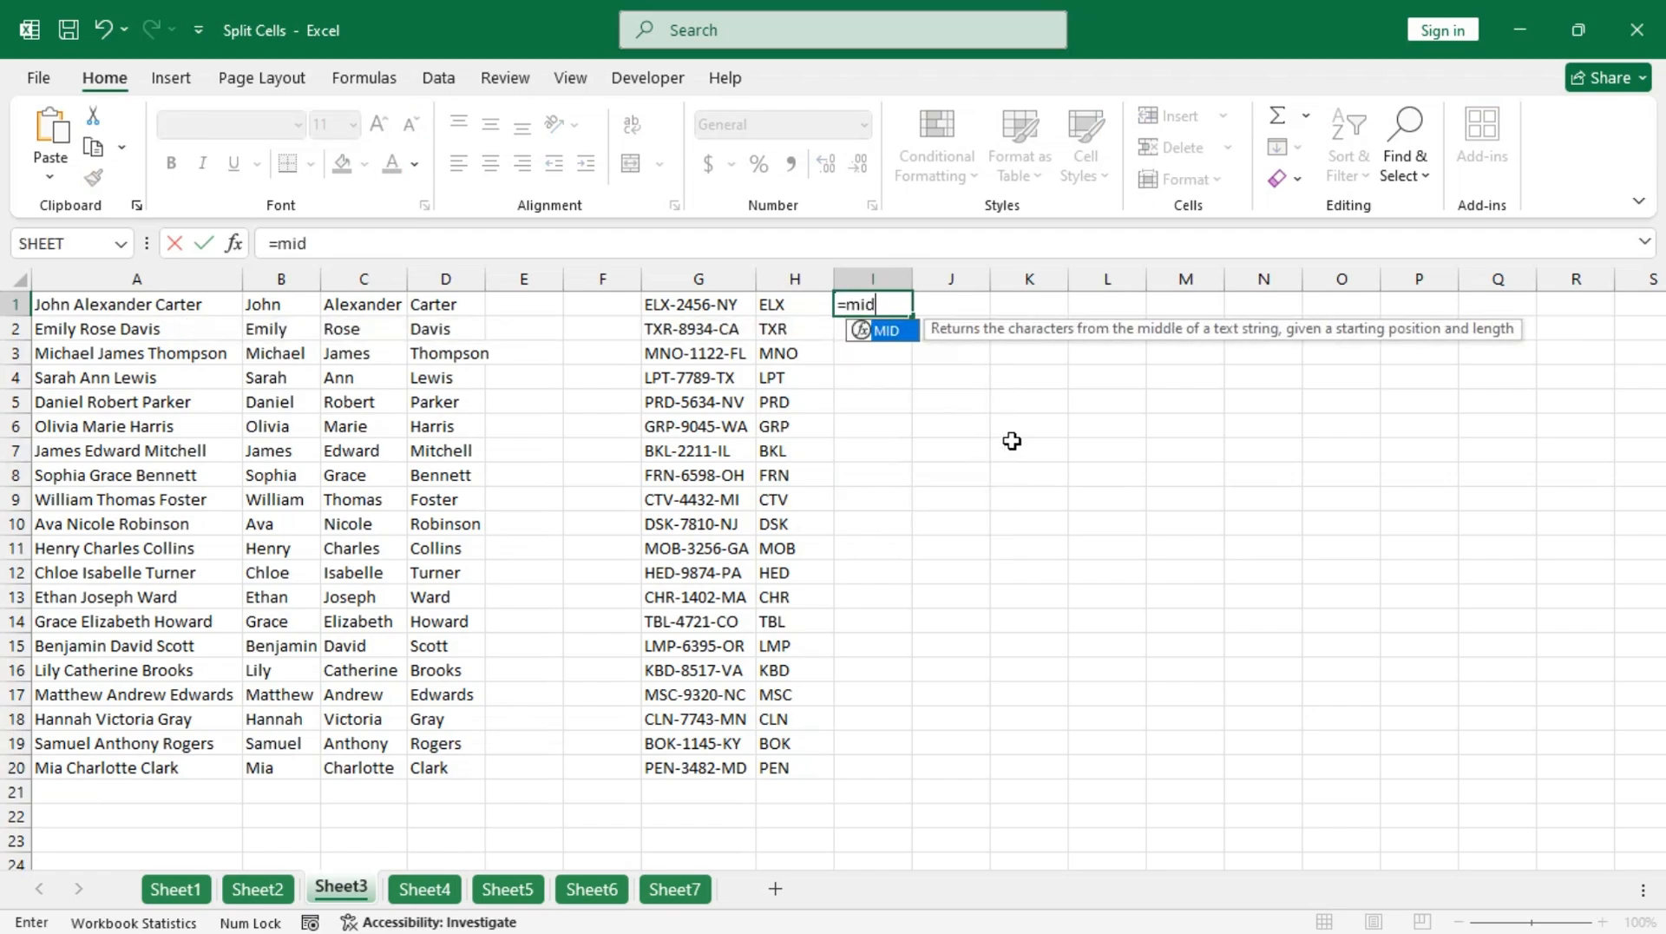
{"action": "key", "text": "Tab"}
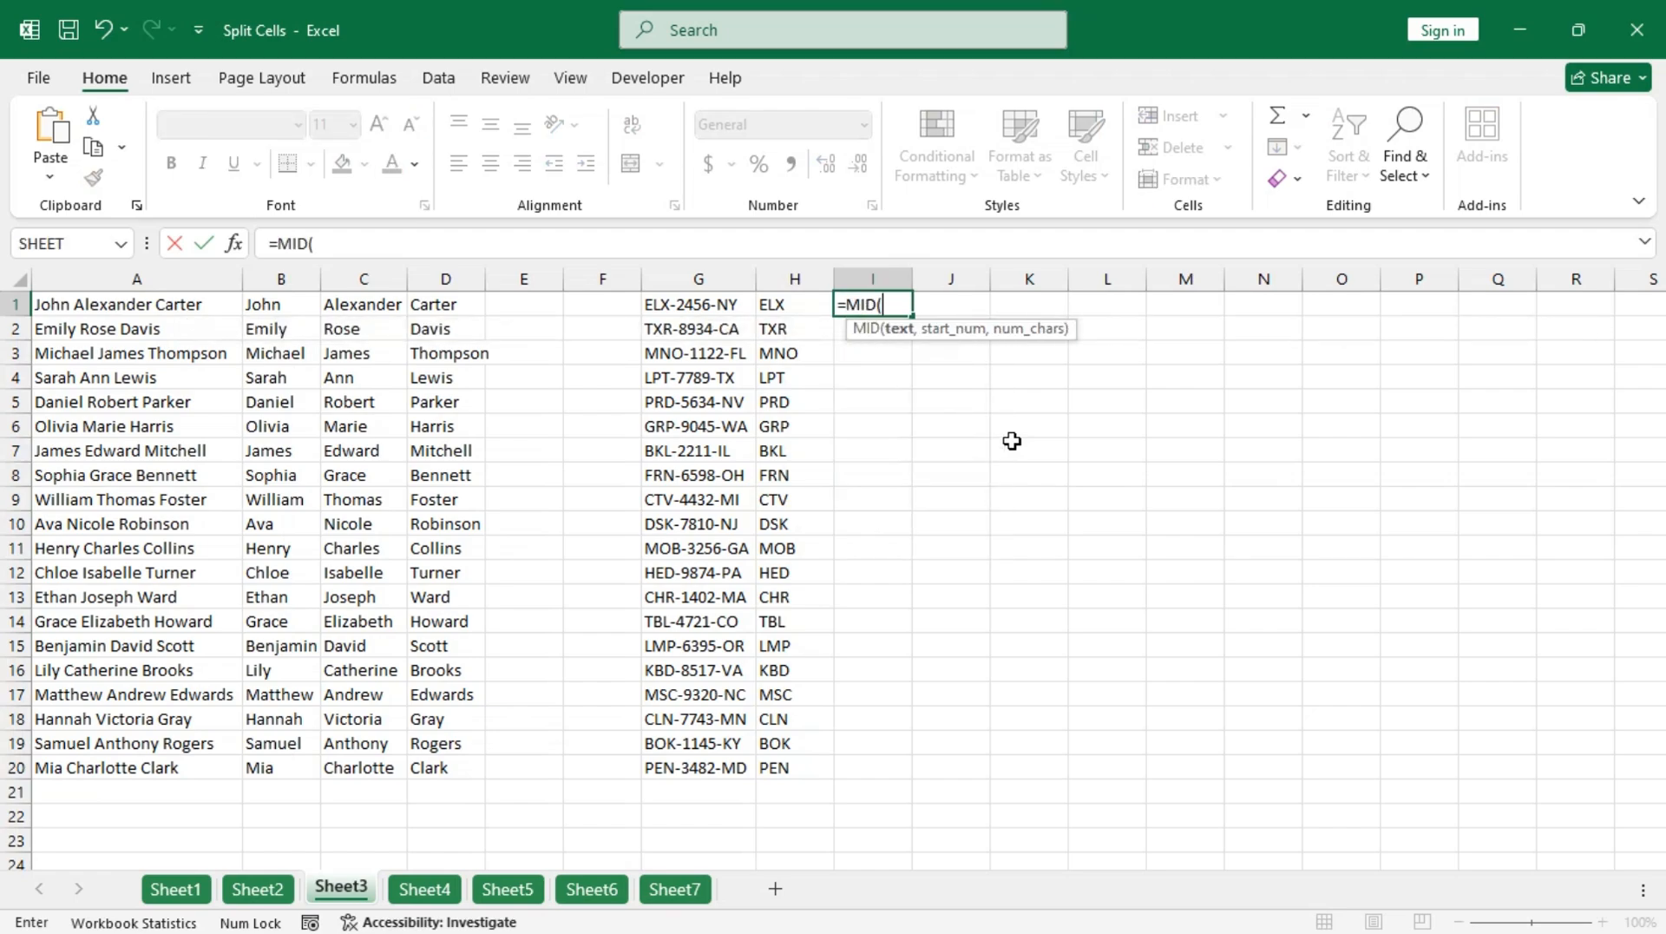
{"action": "key", "text": "Left"}
{"action": "key", "text": "Left"}
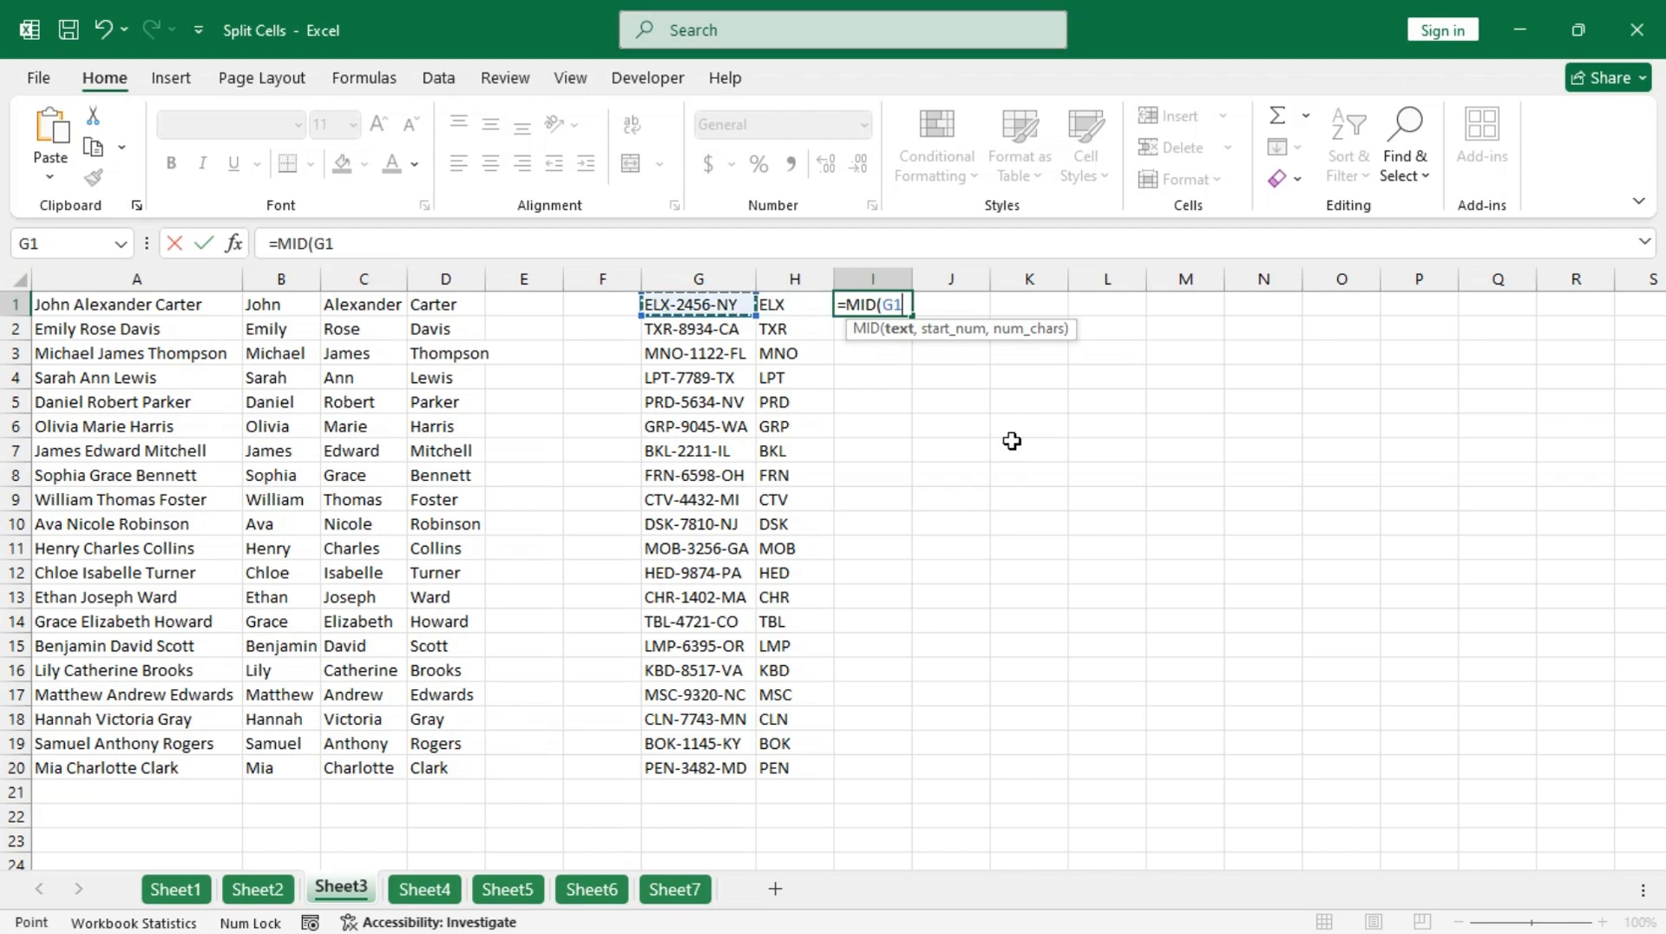
{"action": "type", "text": ","}
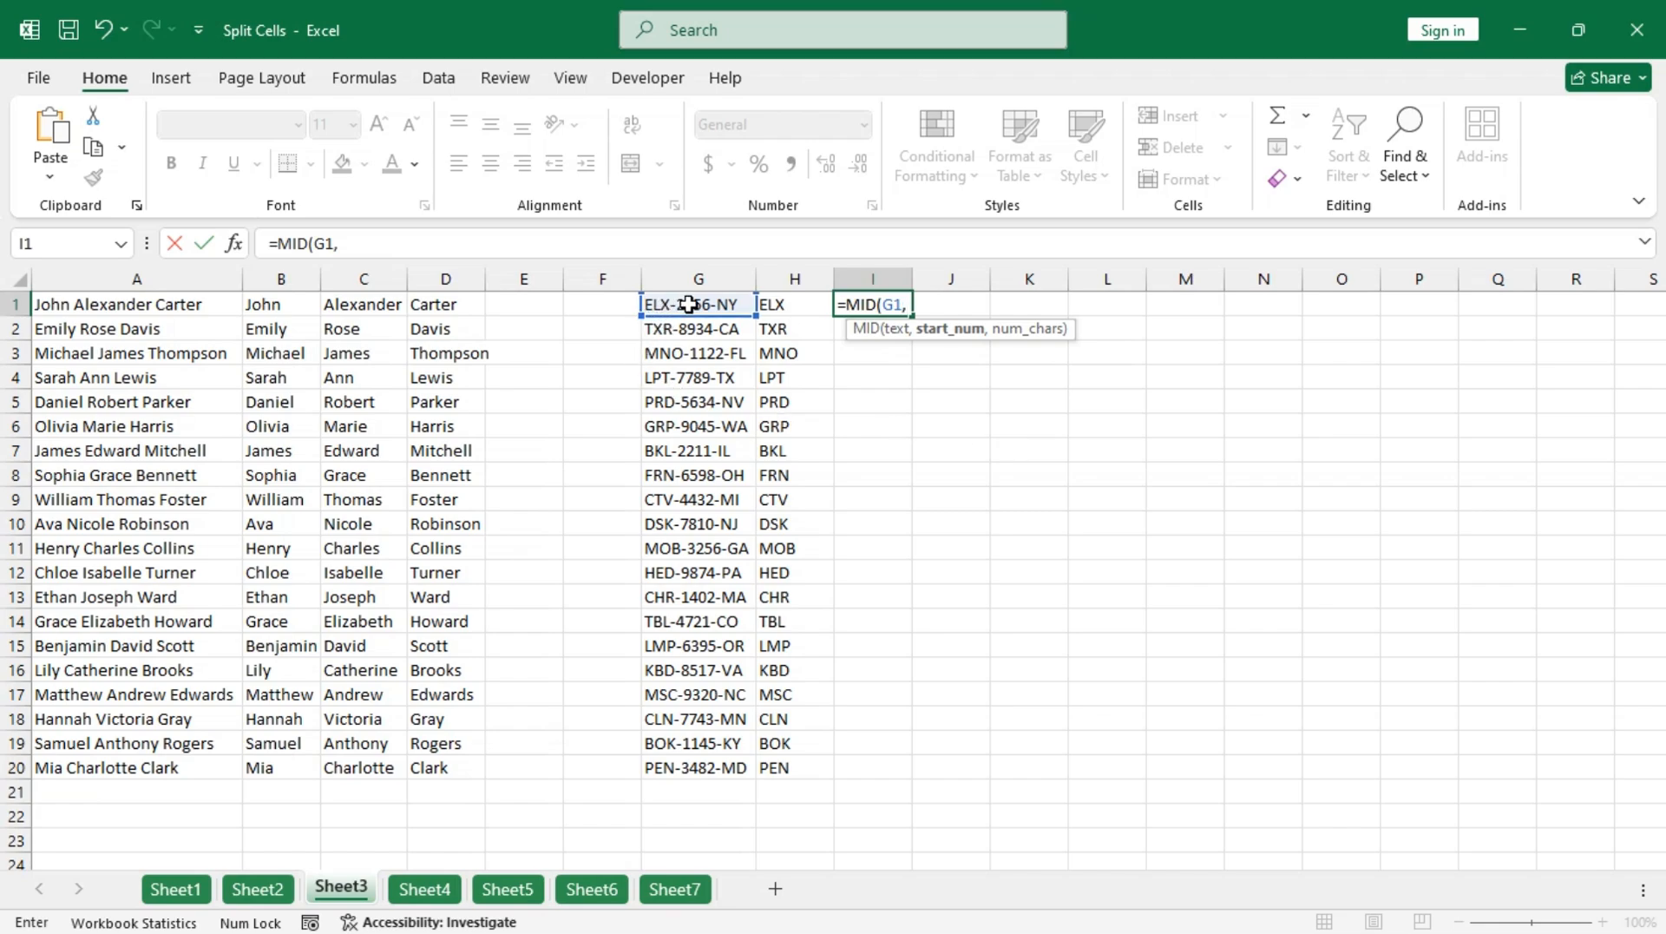
{"action": "type", "text": "5,"}
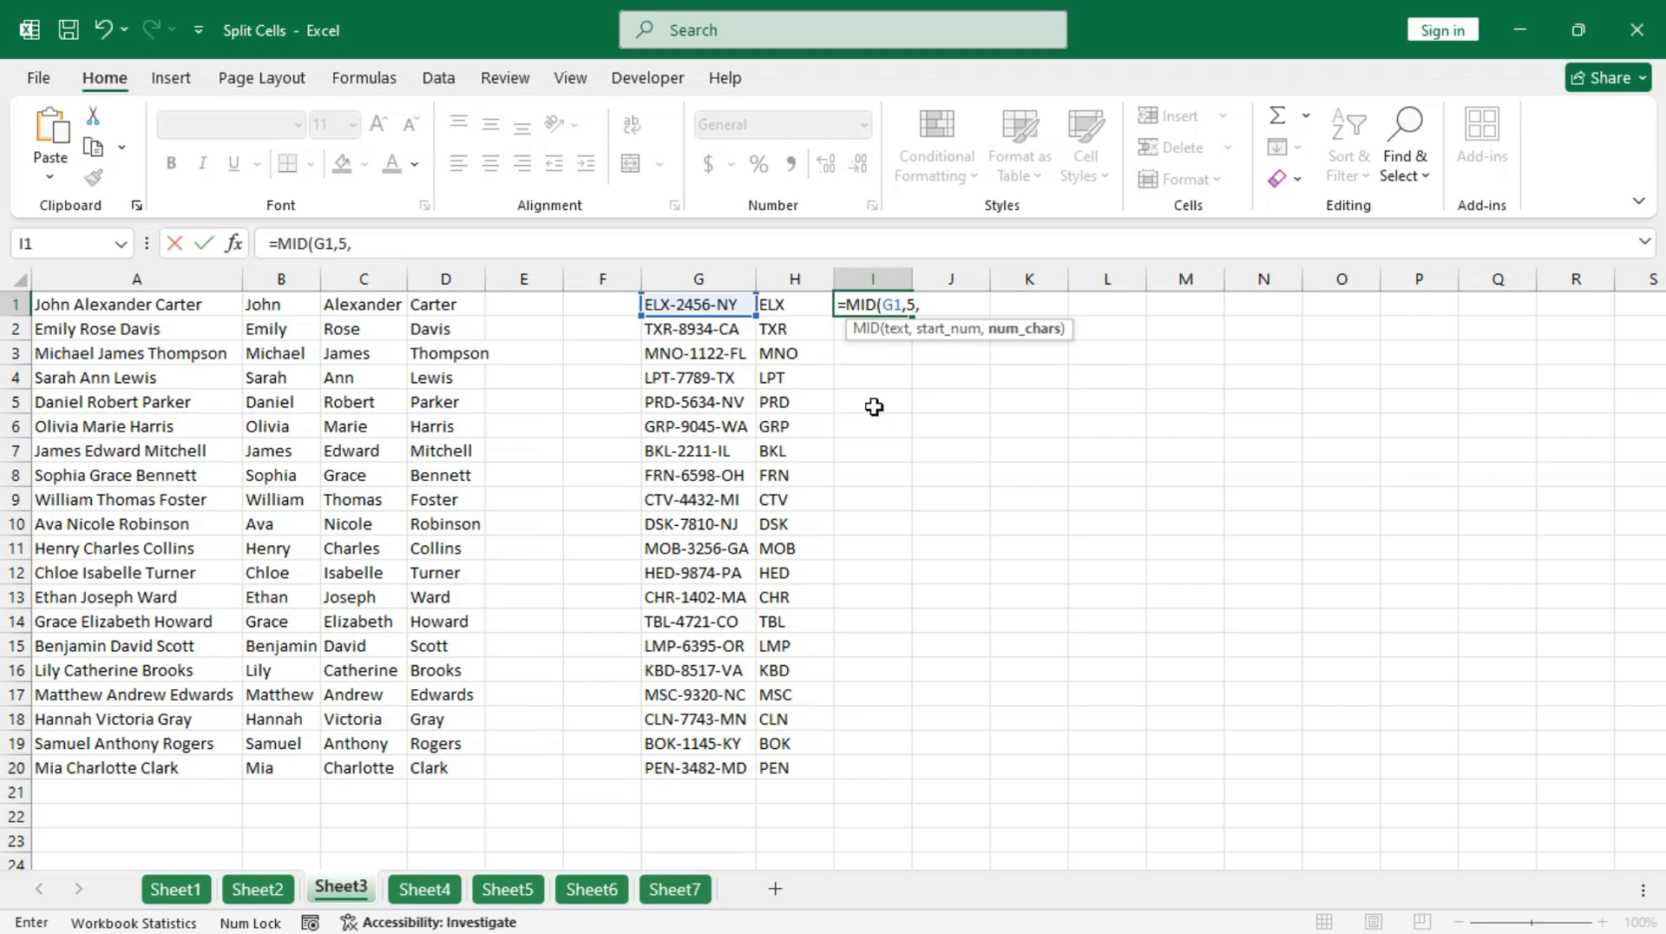
{"action": "type", "text": "4)"}
{"action": "key", "text": "ctrl+Return"}
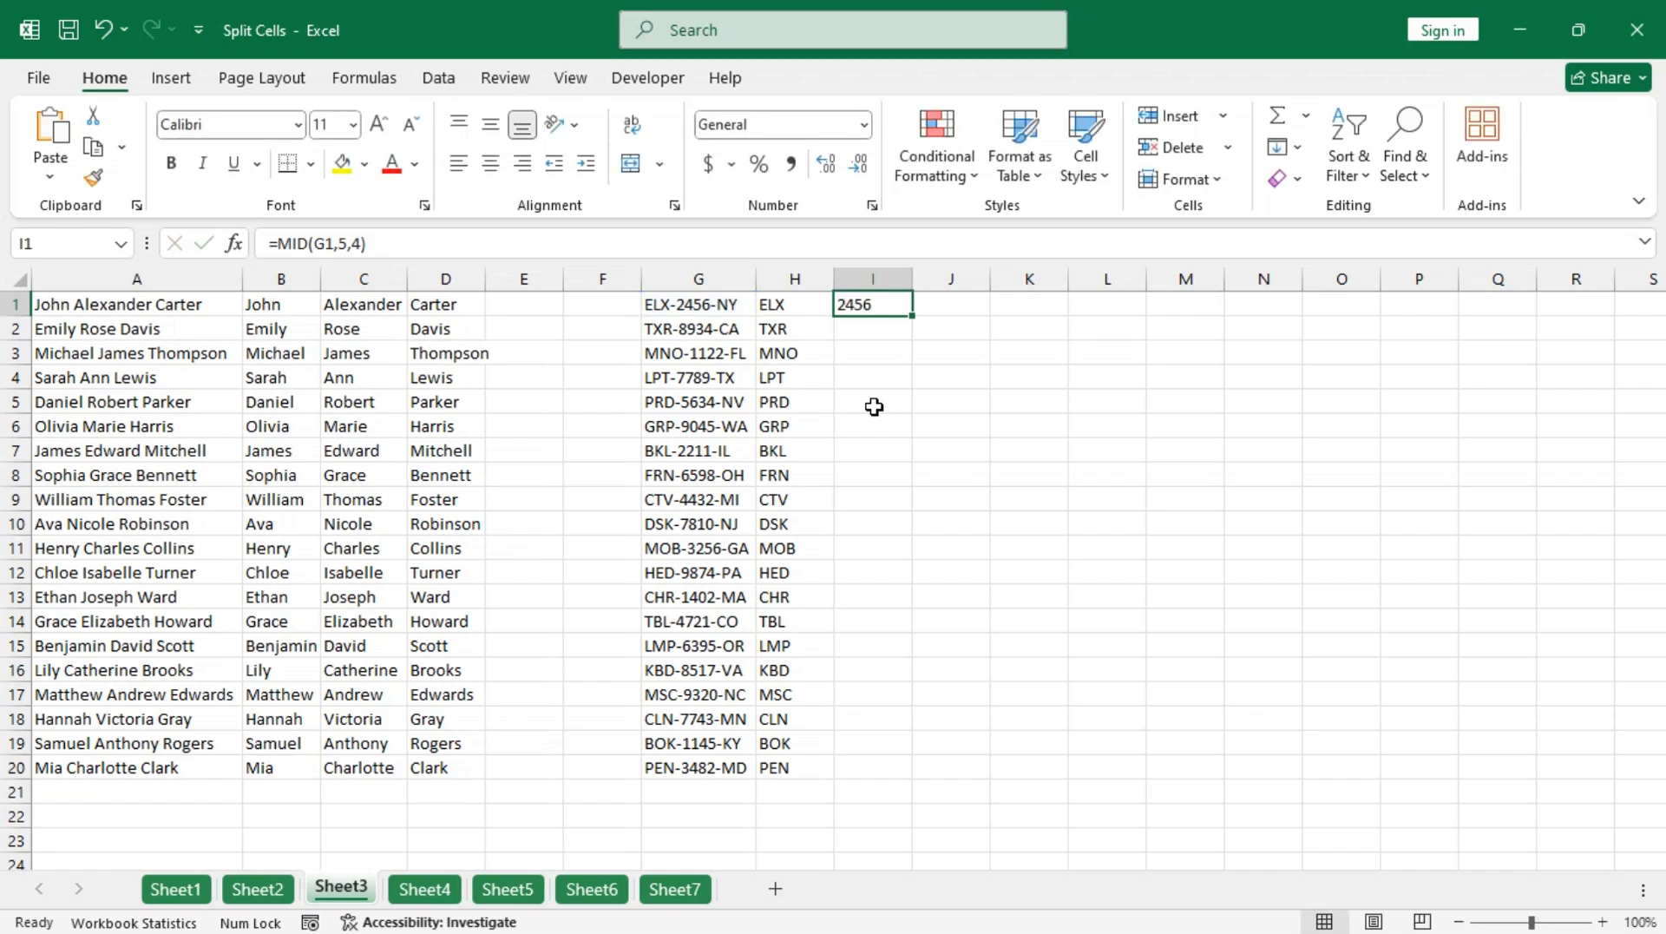
{"action": "double_click", "coordinate": [913, 320]}
Enter =RIGHT(G1,2) in J1 to extract the state code, and fill it down to J20.
{"action": "left_click", "coordinate": [949, 299]}
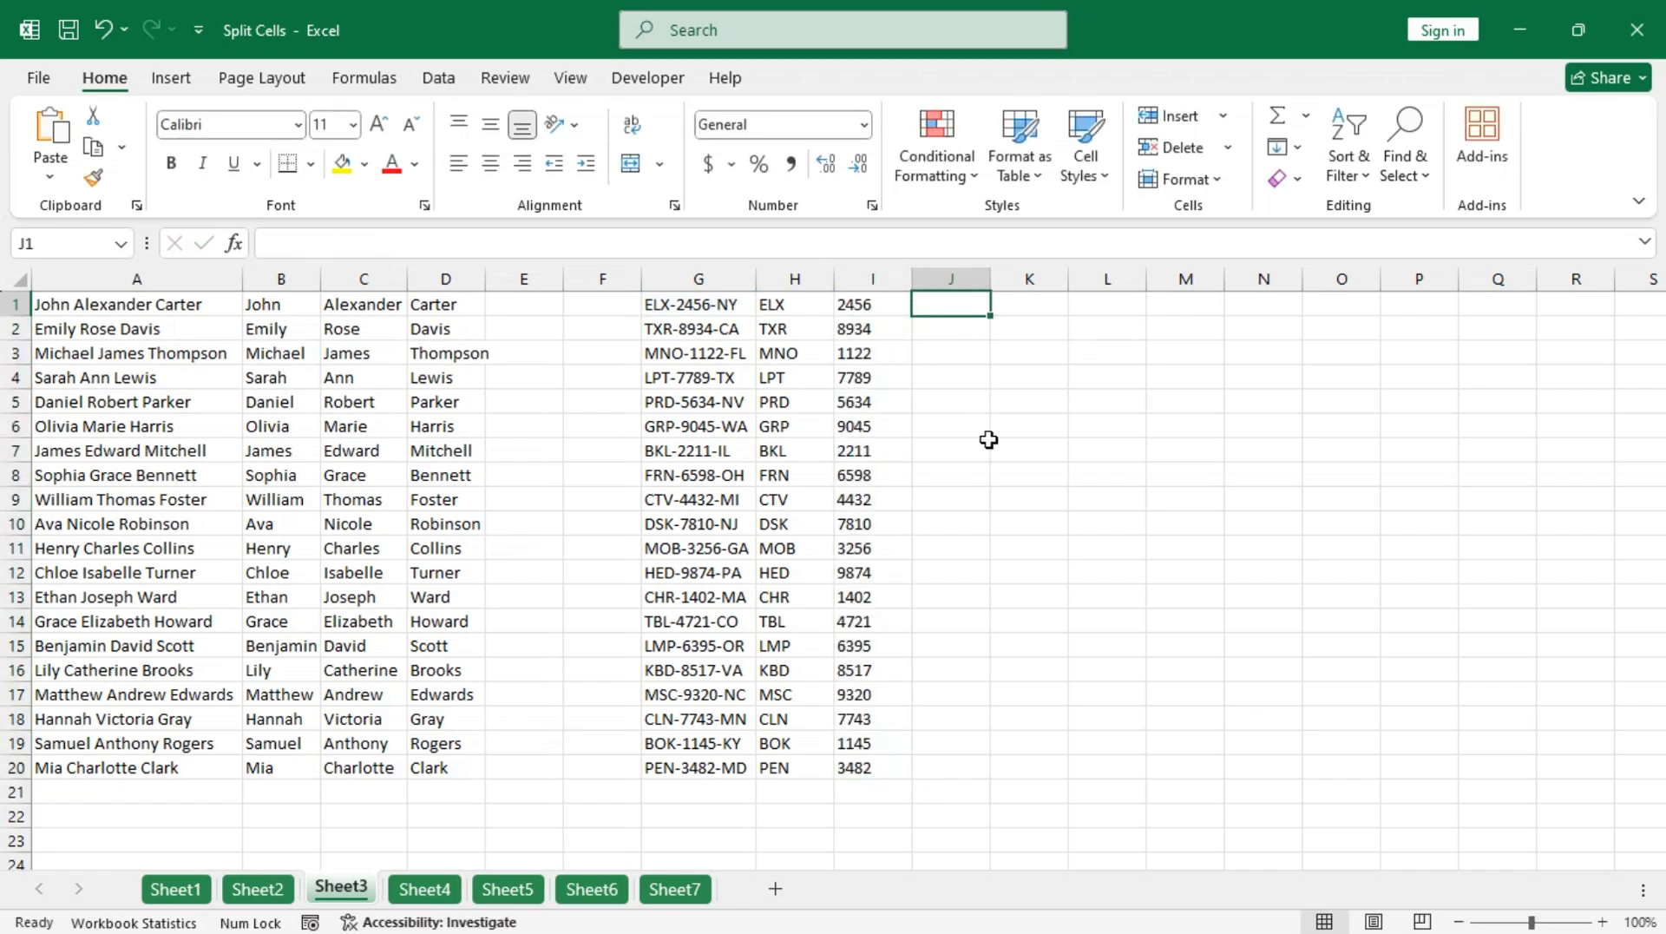
{"action": "type", "text": "=righ"}
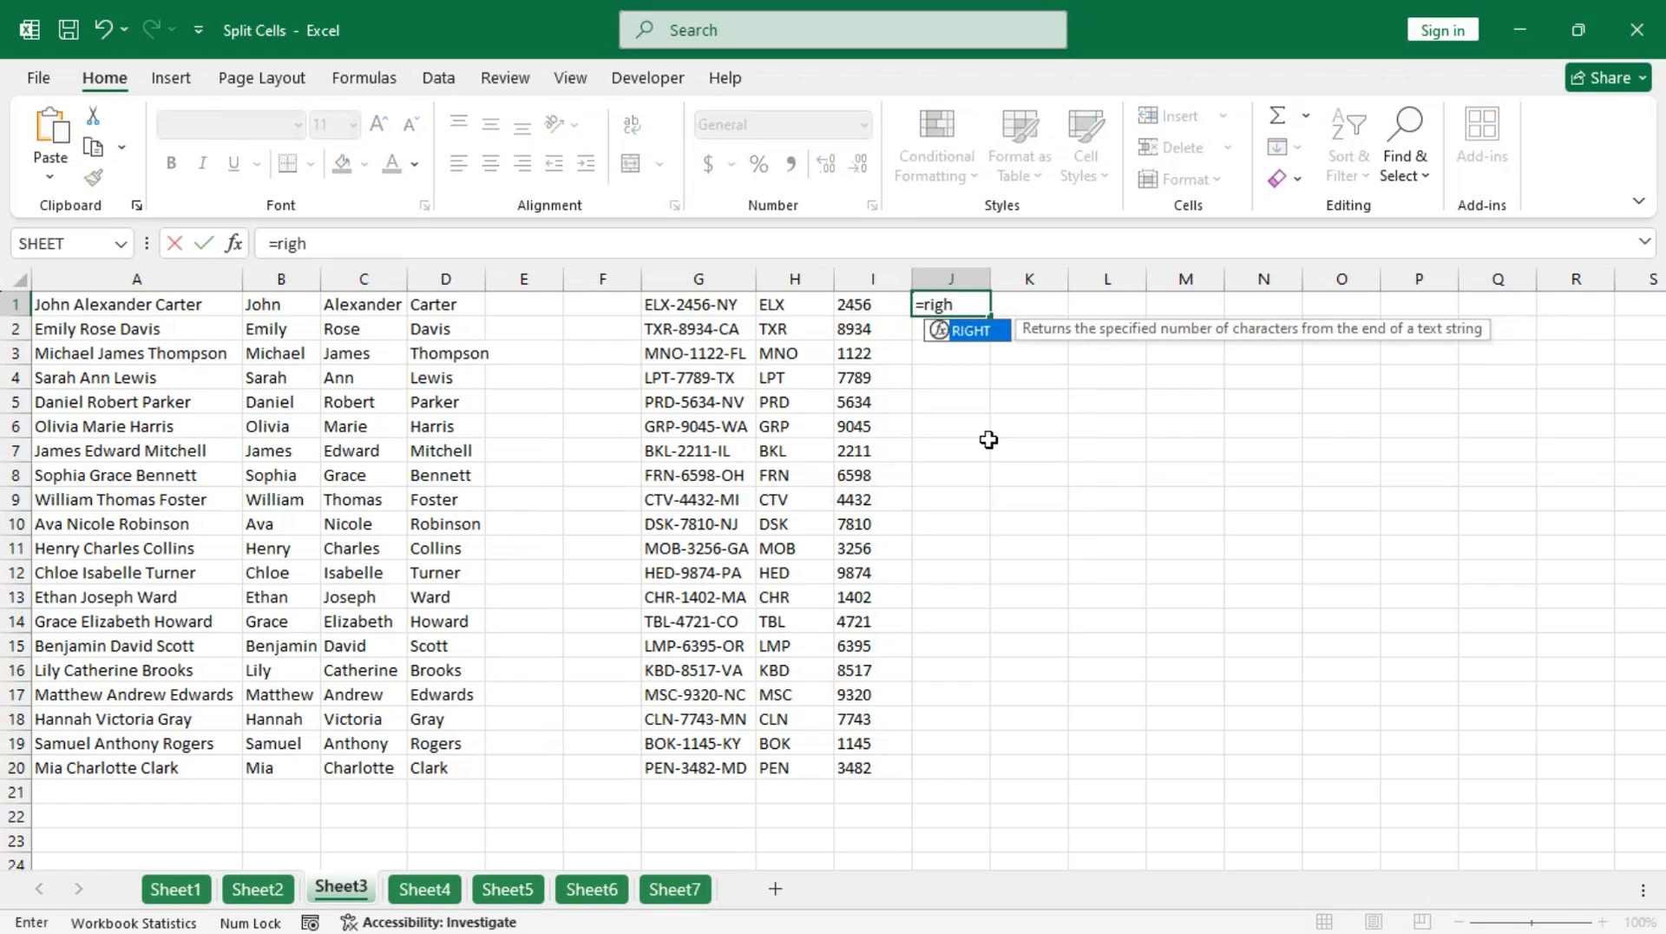
{"action": "key", "text": "Tab"}
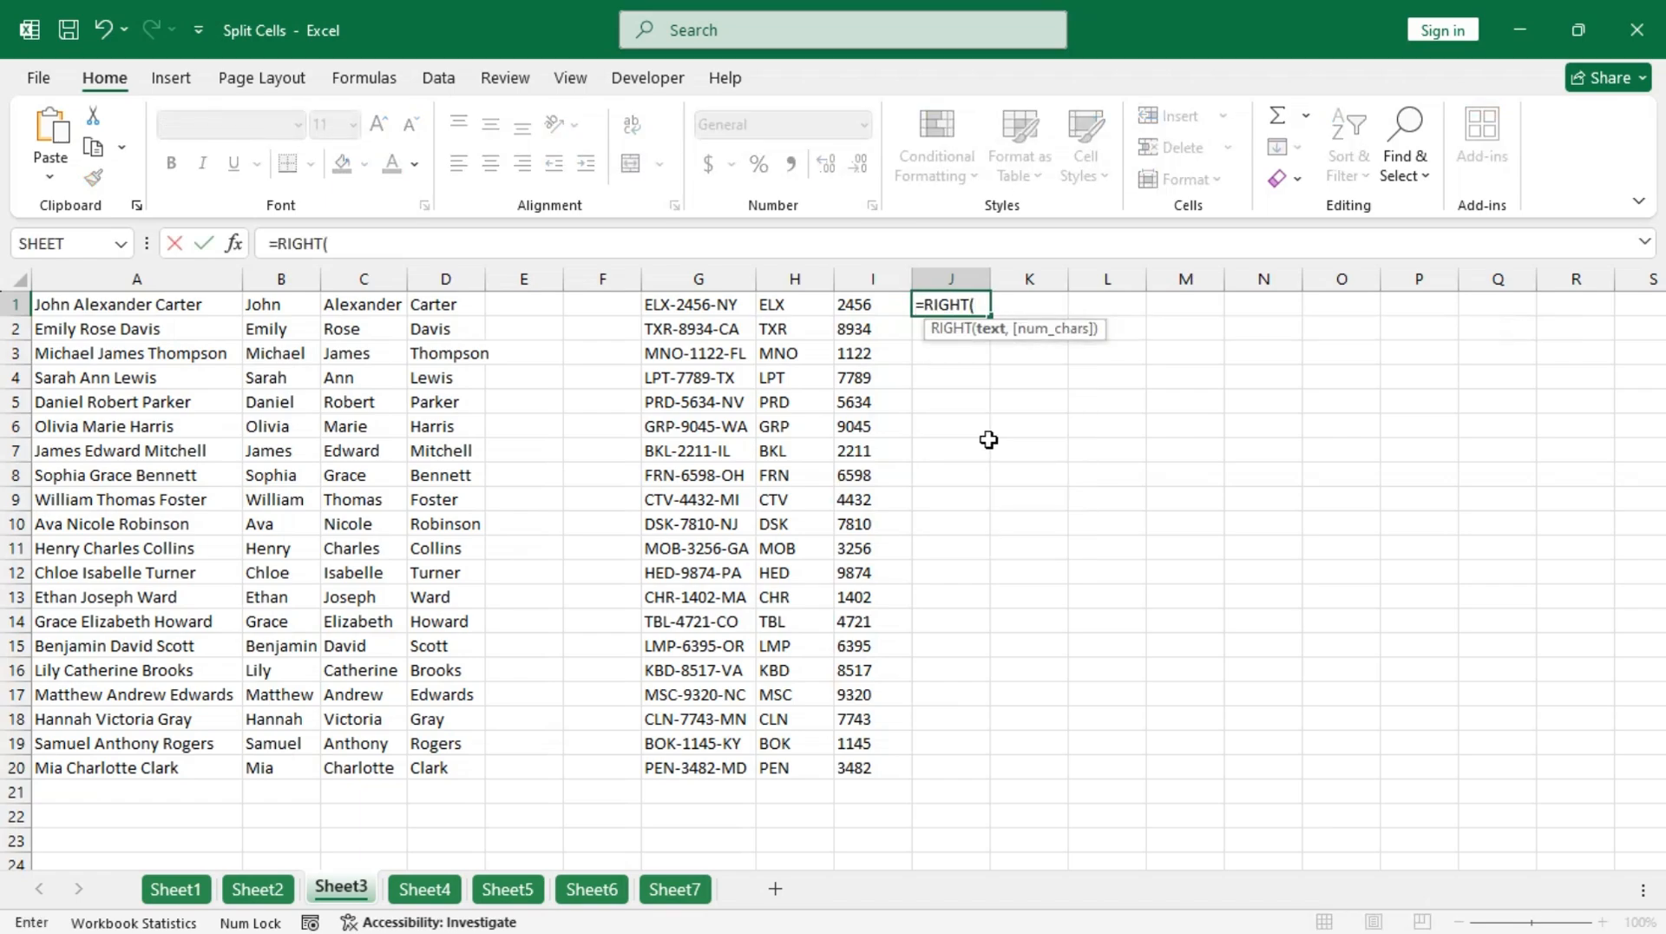
{"action": "key", "text": "Left"}
{"action": "key", "text": "Left"}
{"action": "key", "text": "Left"}
{"action": "type", "text": ","}
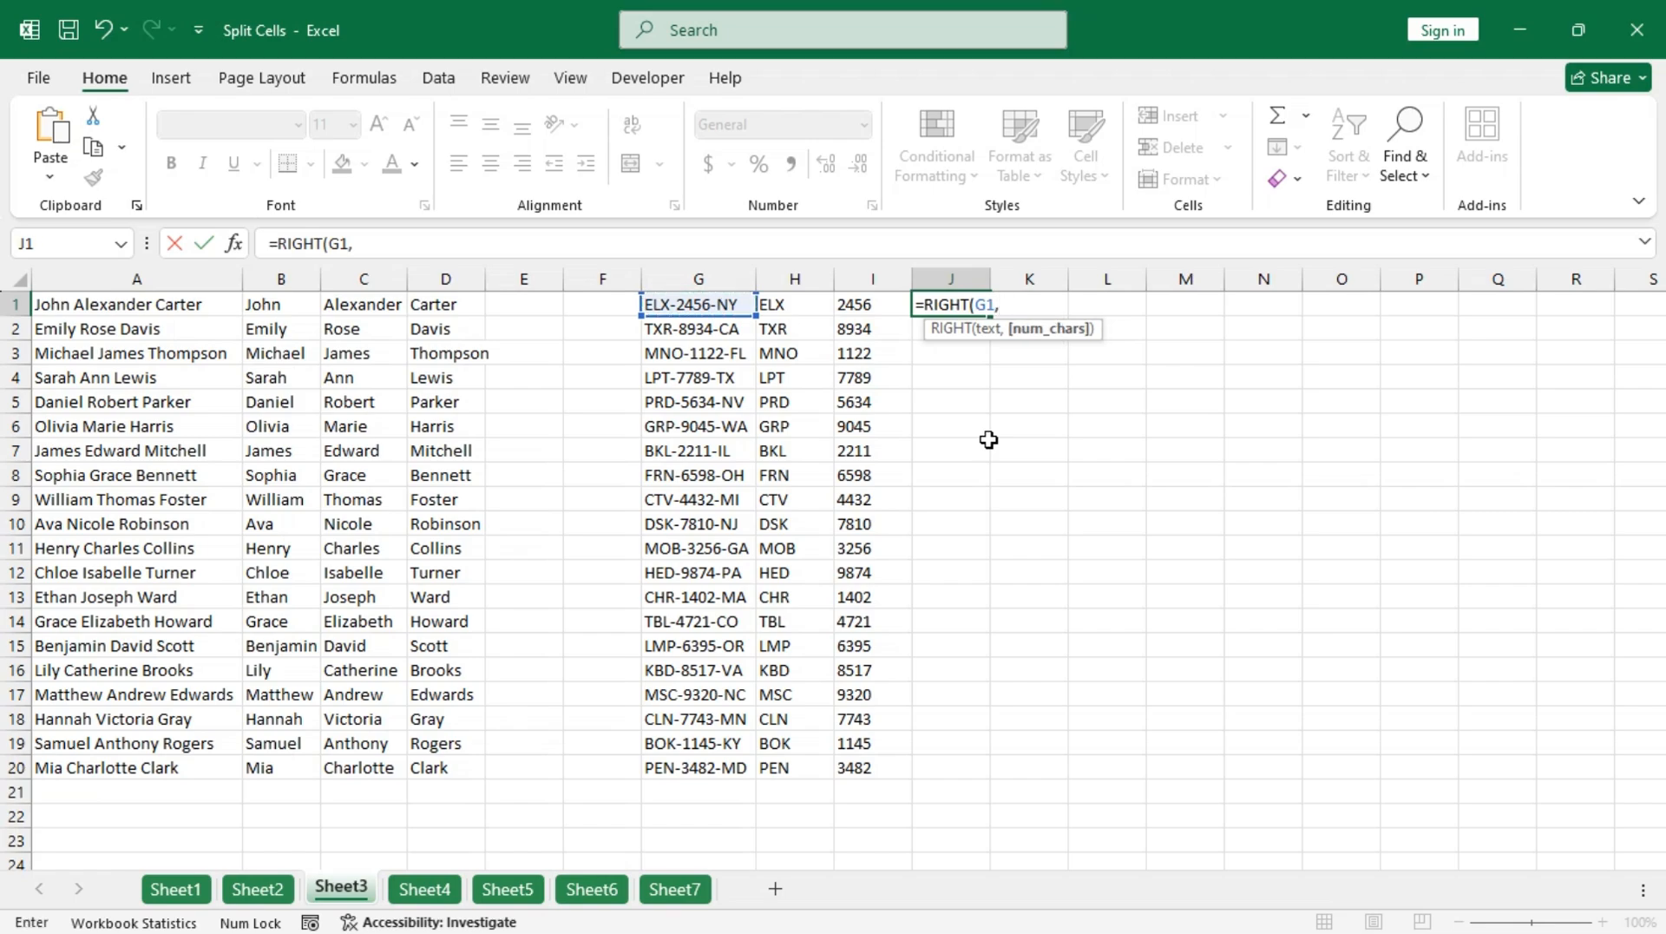
{"action": "type", "text": "2"}
{"action": "key", "text": "ctrl+Return"}
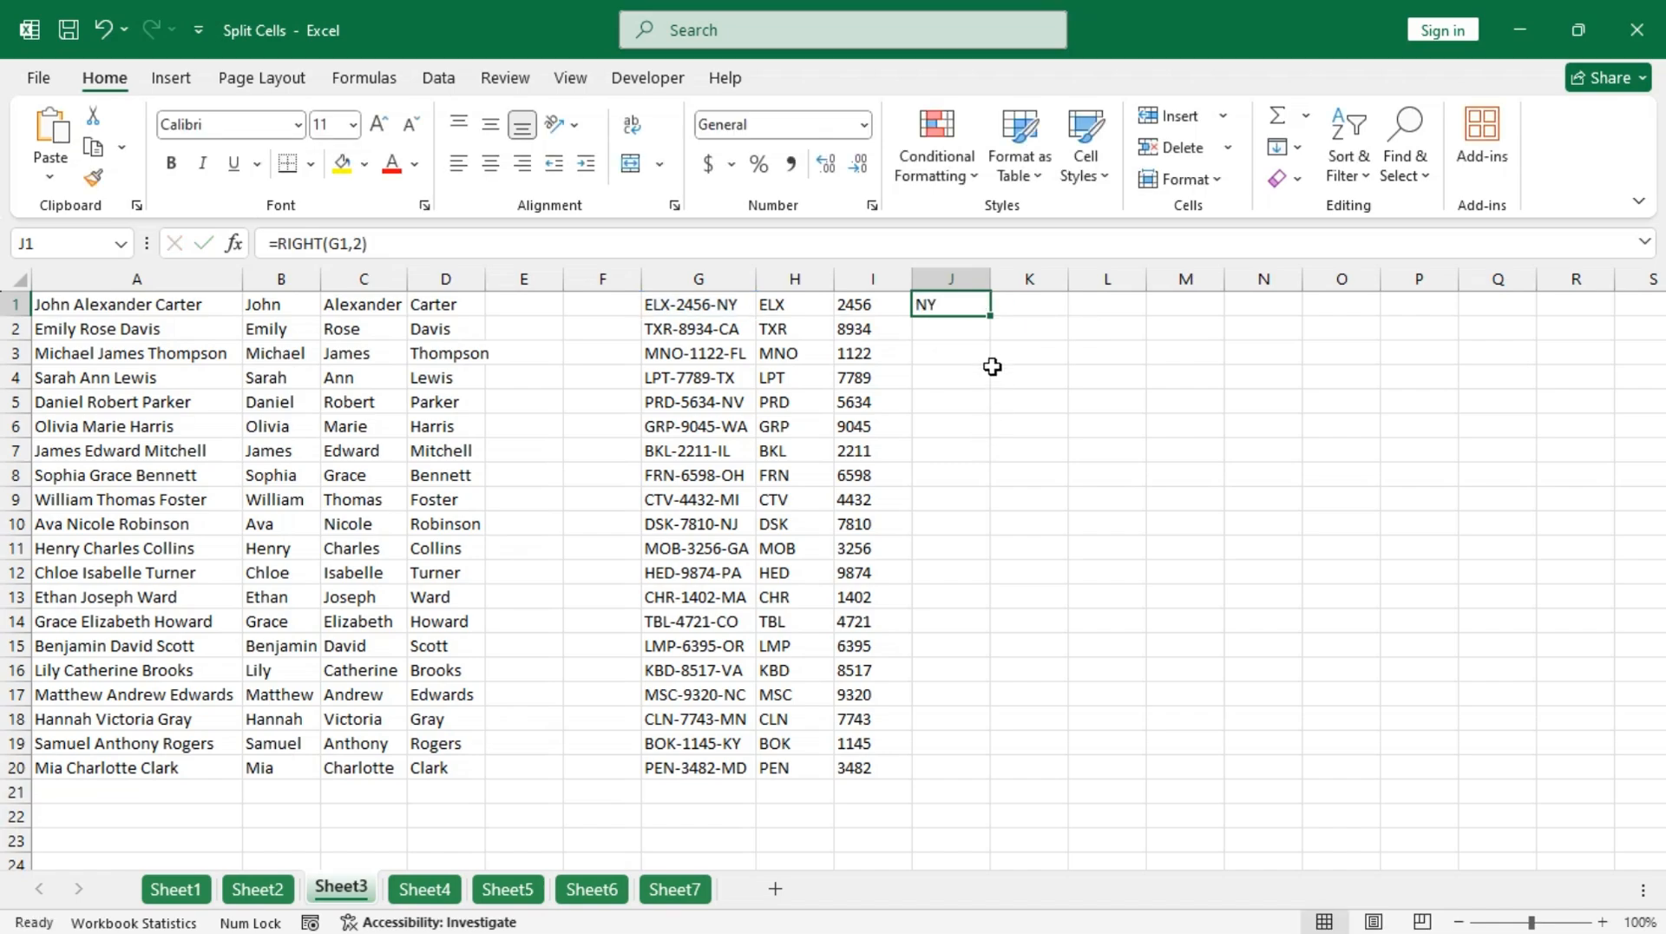
{"action": "double_click", "coordinate": [990, 318]}
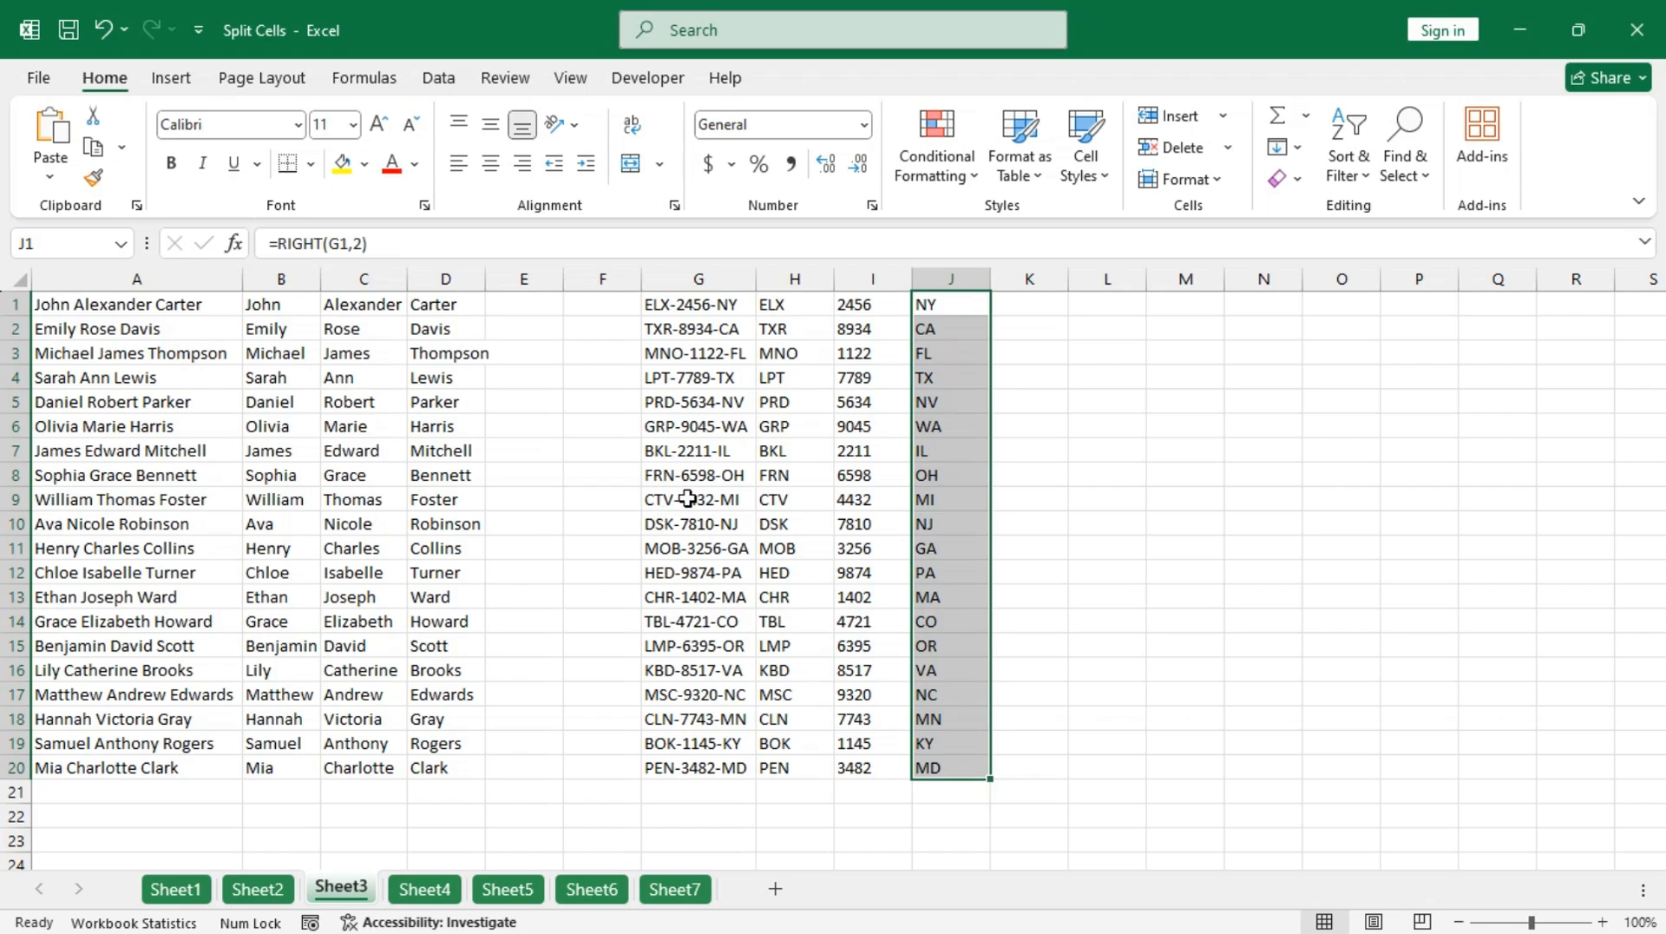
On Sheet4 in Excel for the web, enter =TEXTSPLIT(A1," ") in B1 and fill it down to B20.
{"action": "left_click", "coordinate": [424, 888]}
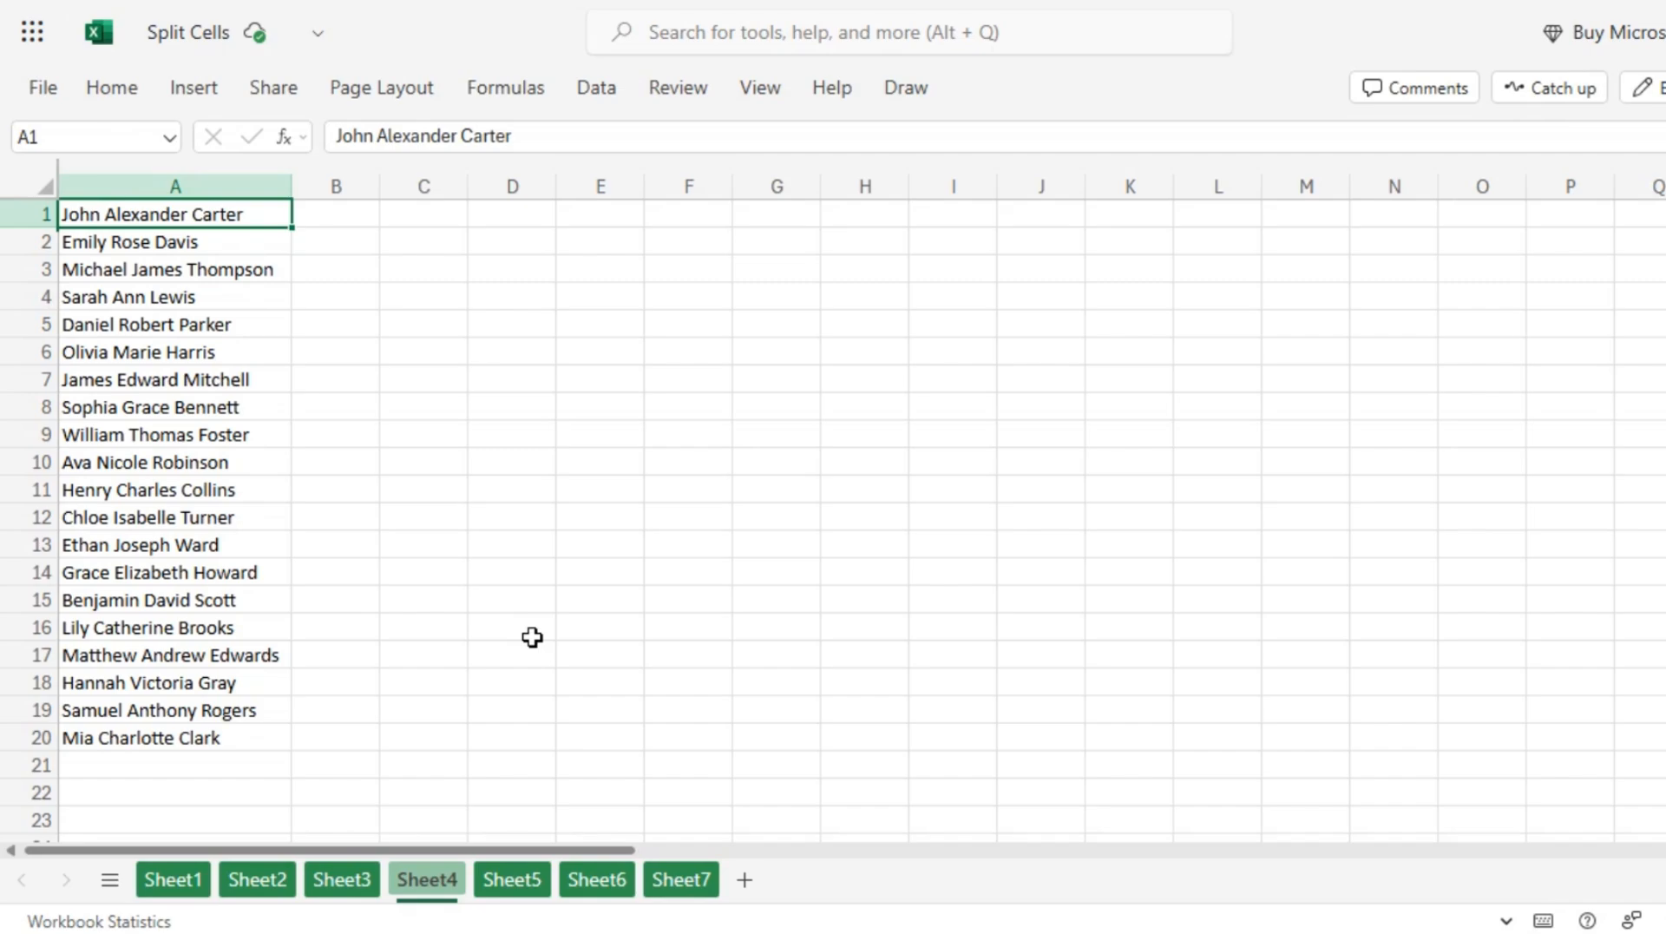
{"action": "left_click", "coordinate": [347, 225]}
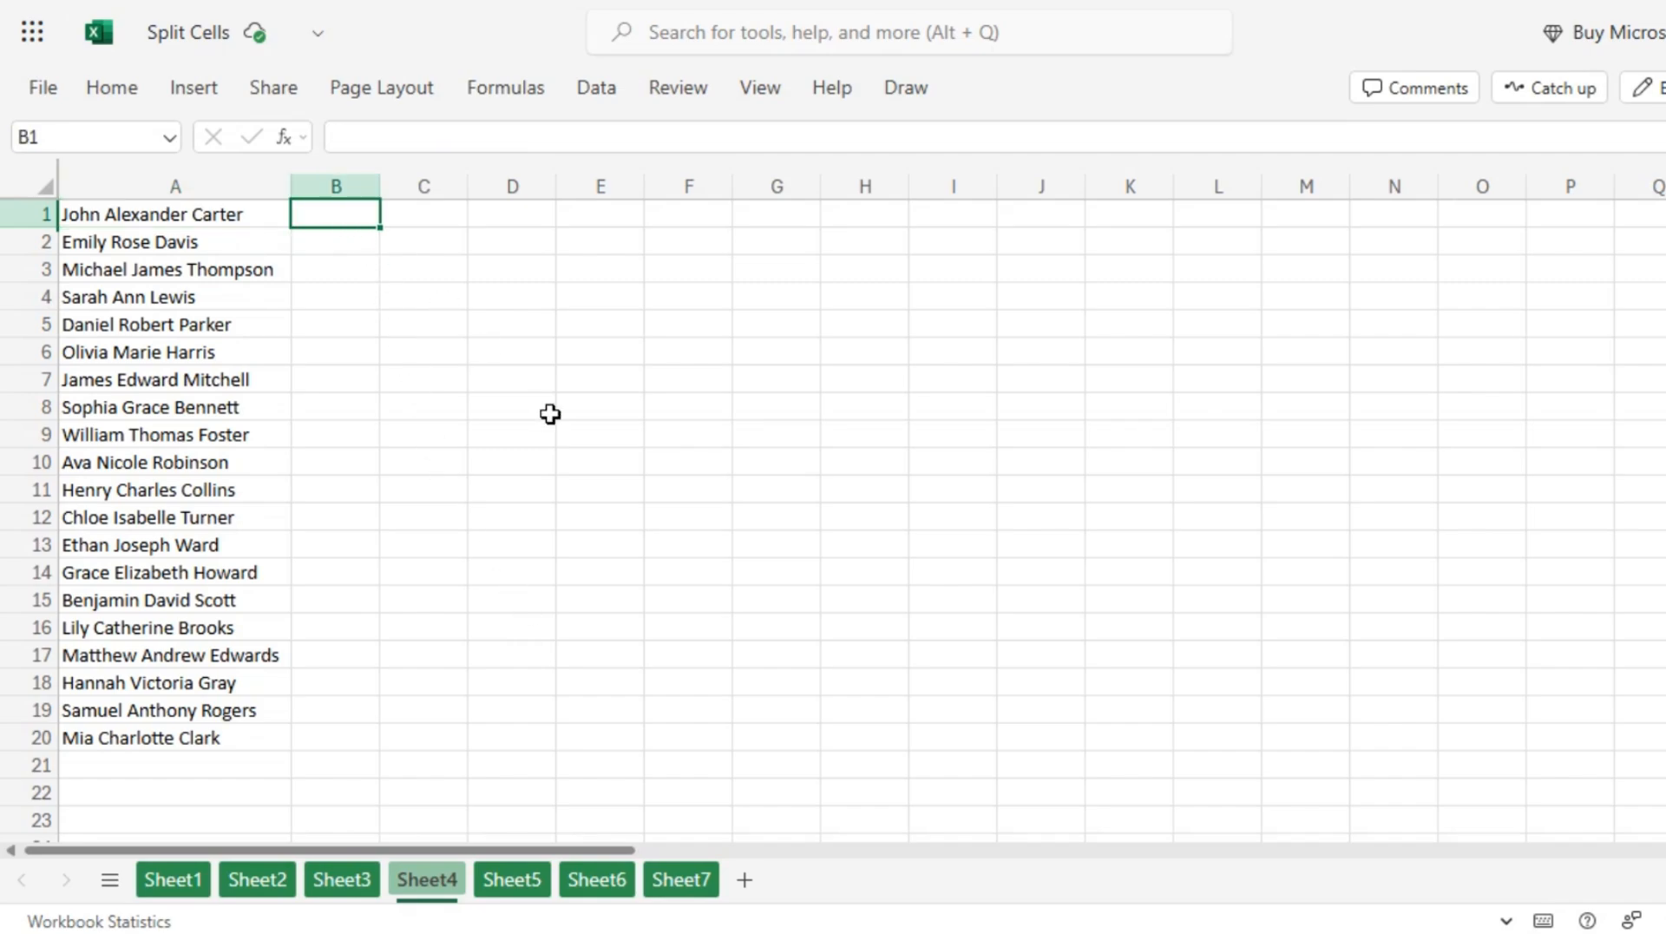
{"action": "type", "text": "=text"}
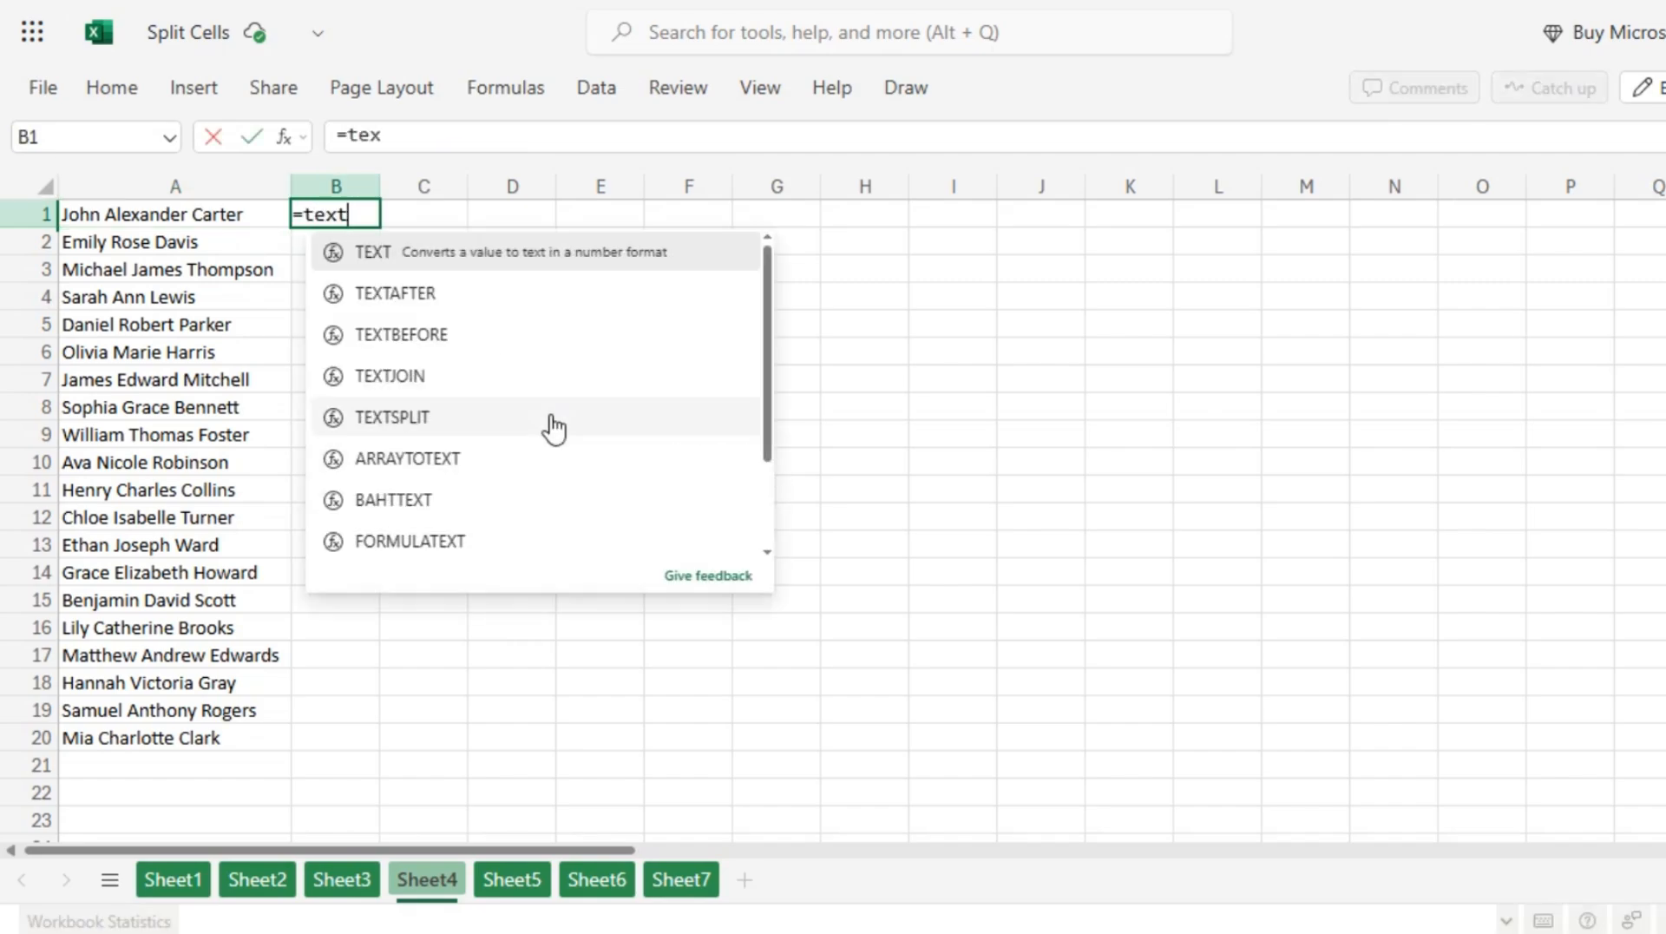
{"action": "type", "text": "s"}
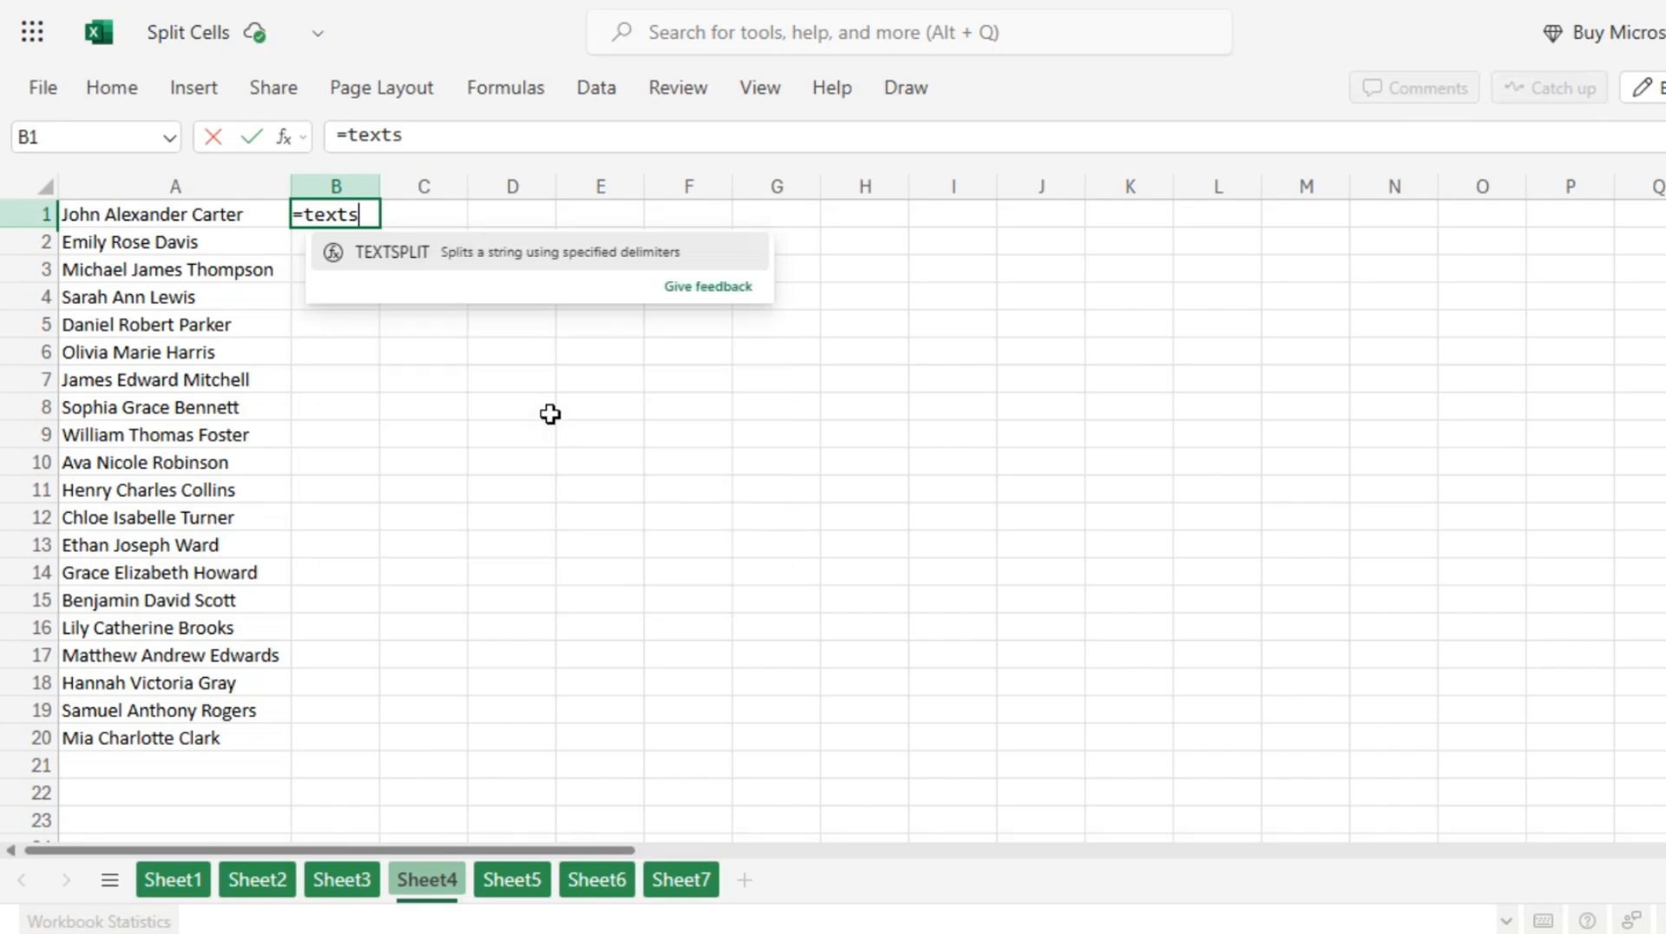
{"action": "key", "text": "Tab"}
{"action": "key", "text": "Left"}
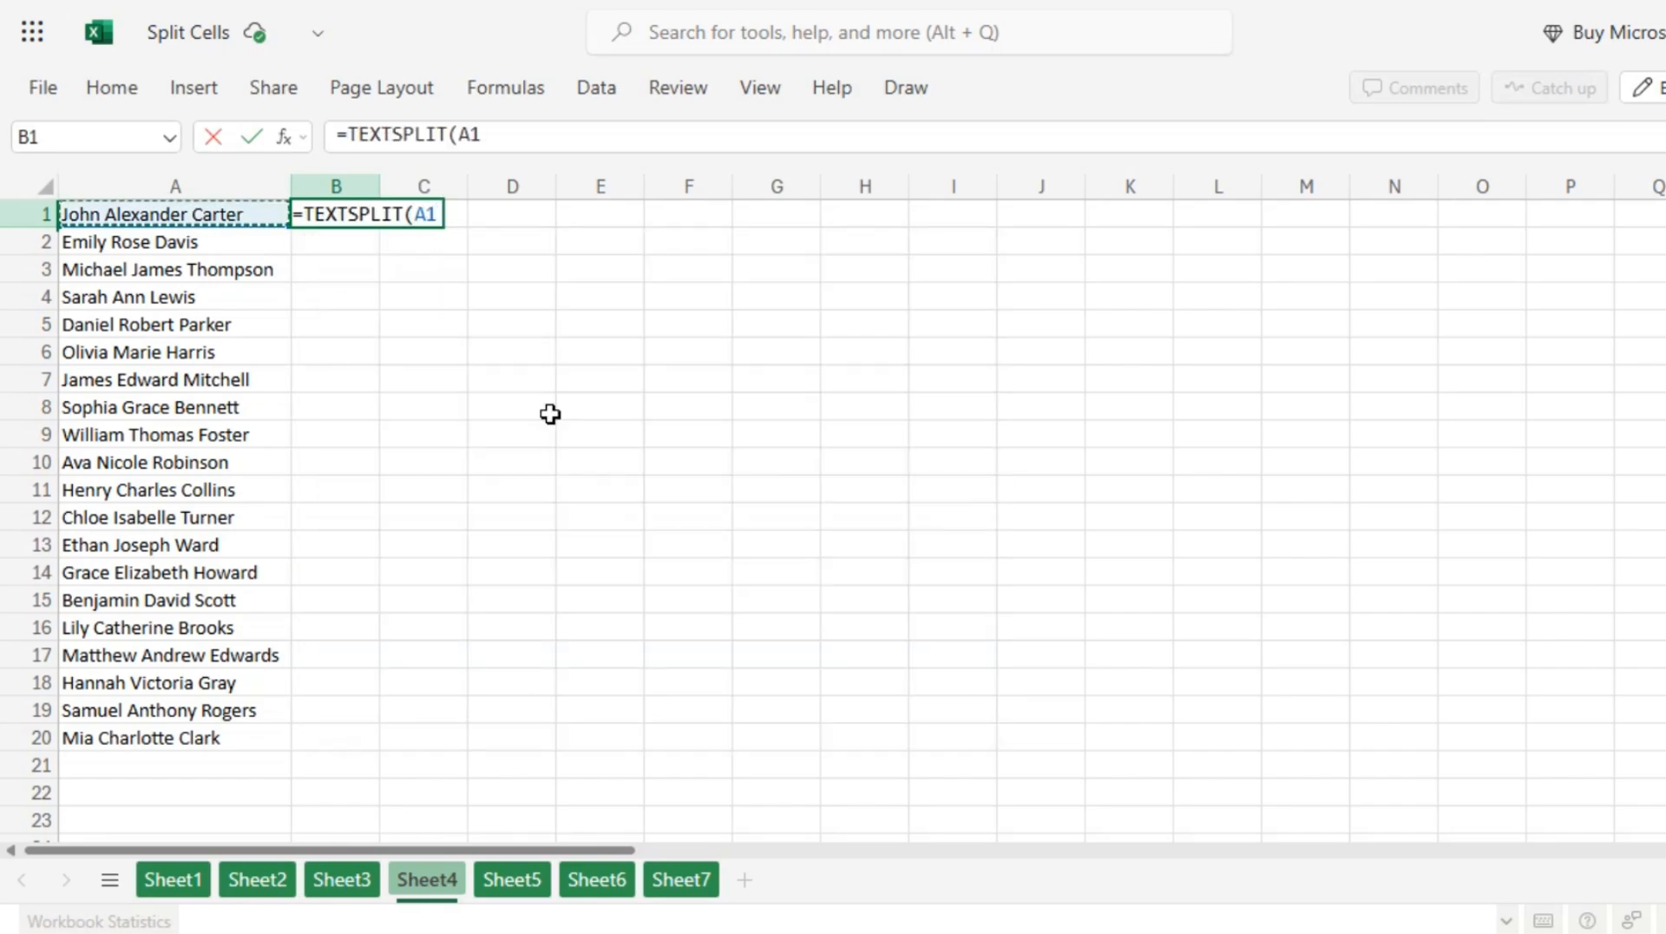
{"action": "type", "text": ","}
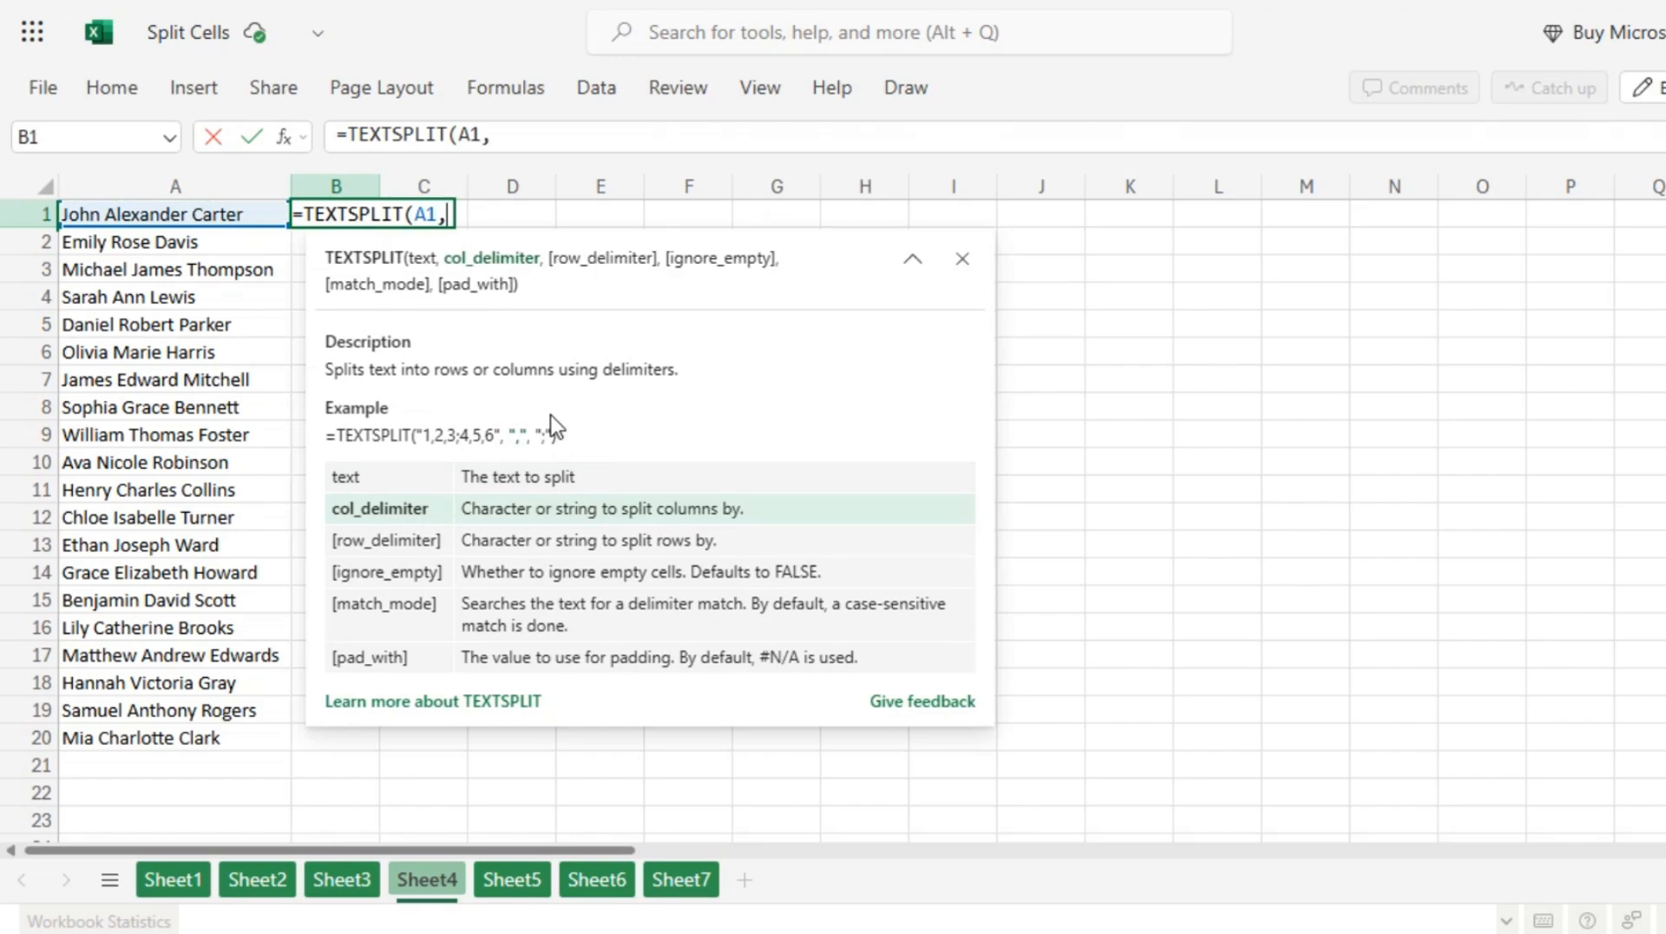
{"action": "type", "text": "\" \")"}
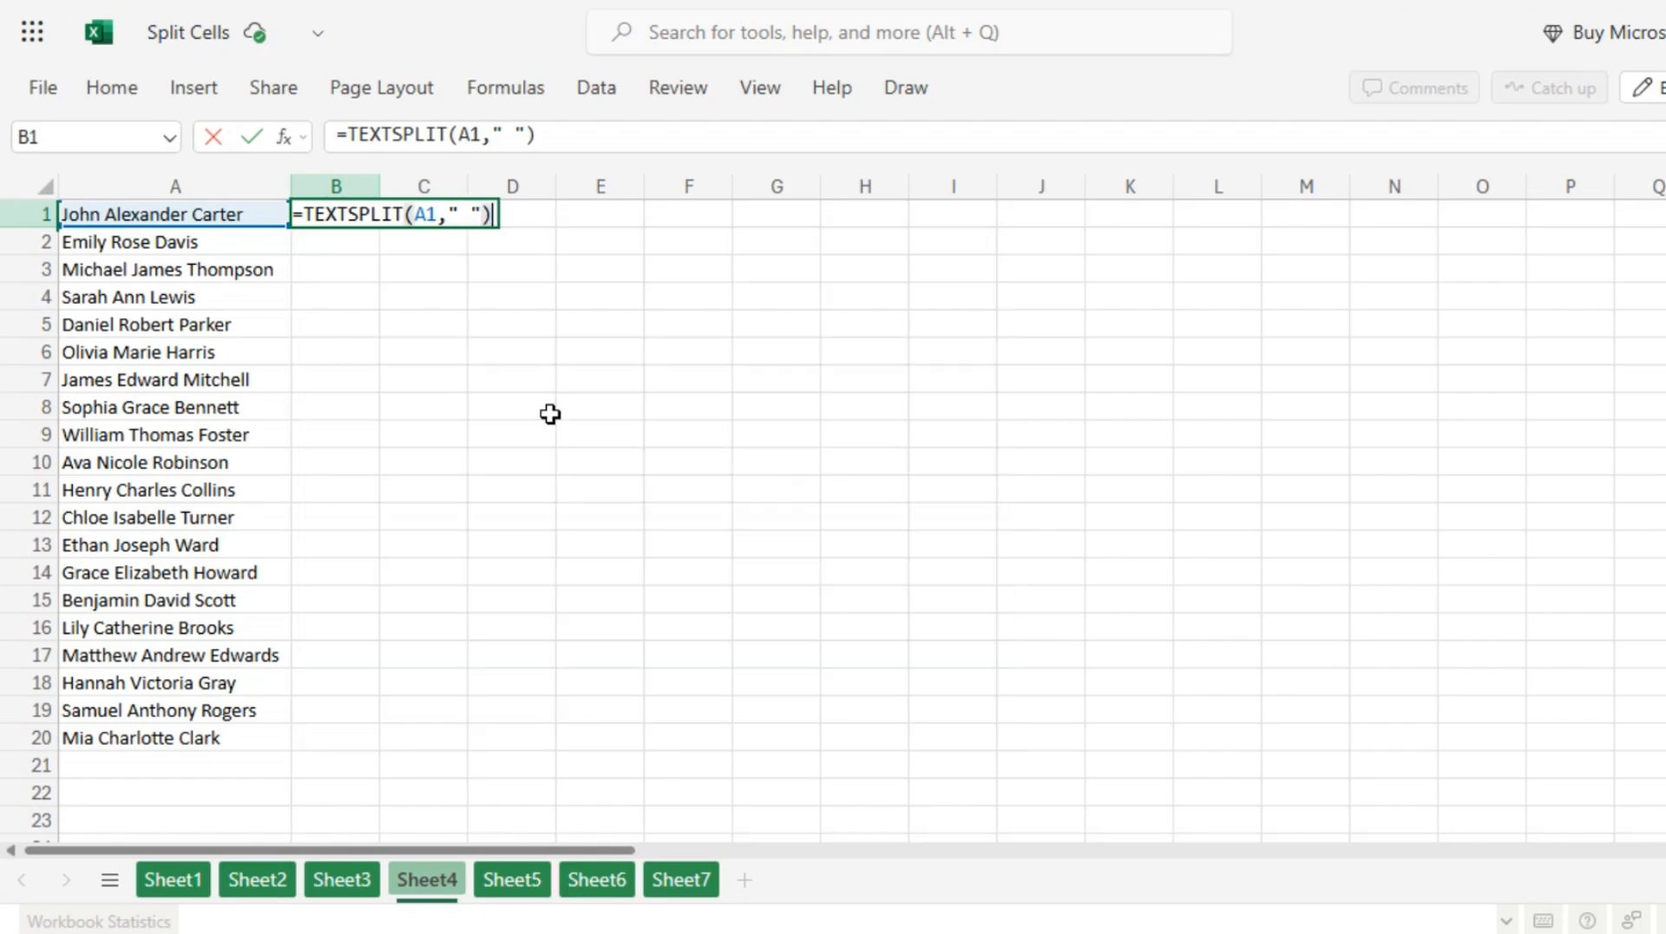
{"action": "key", "text": "ctrl+Return"}
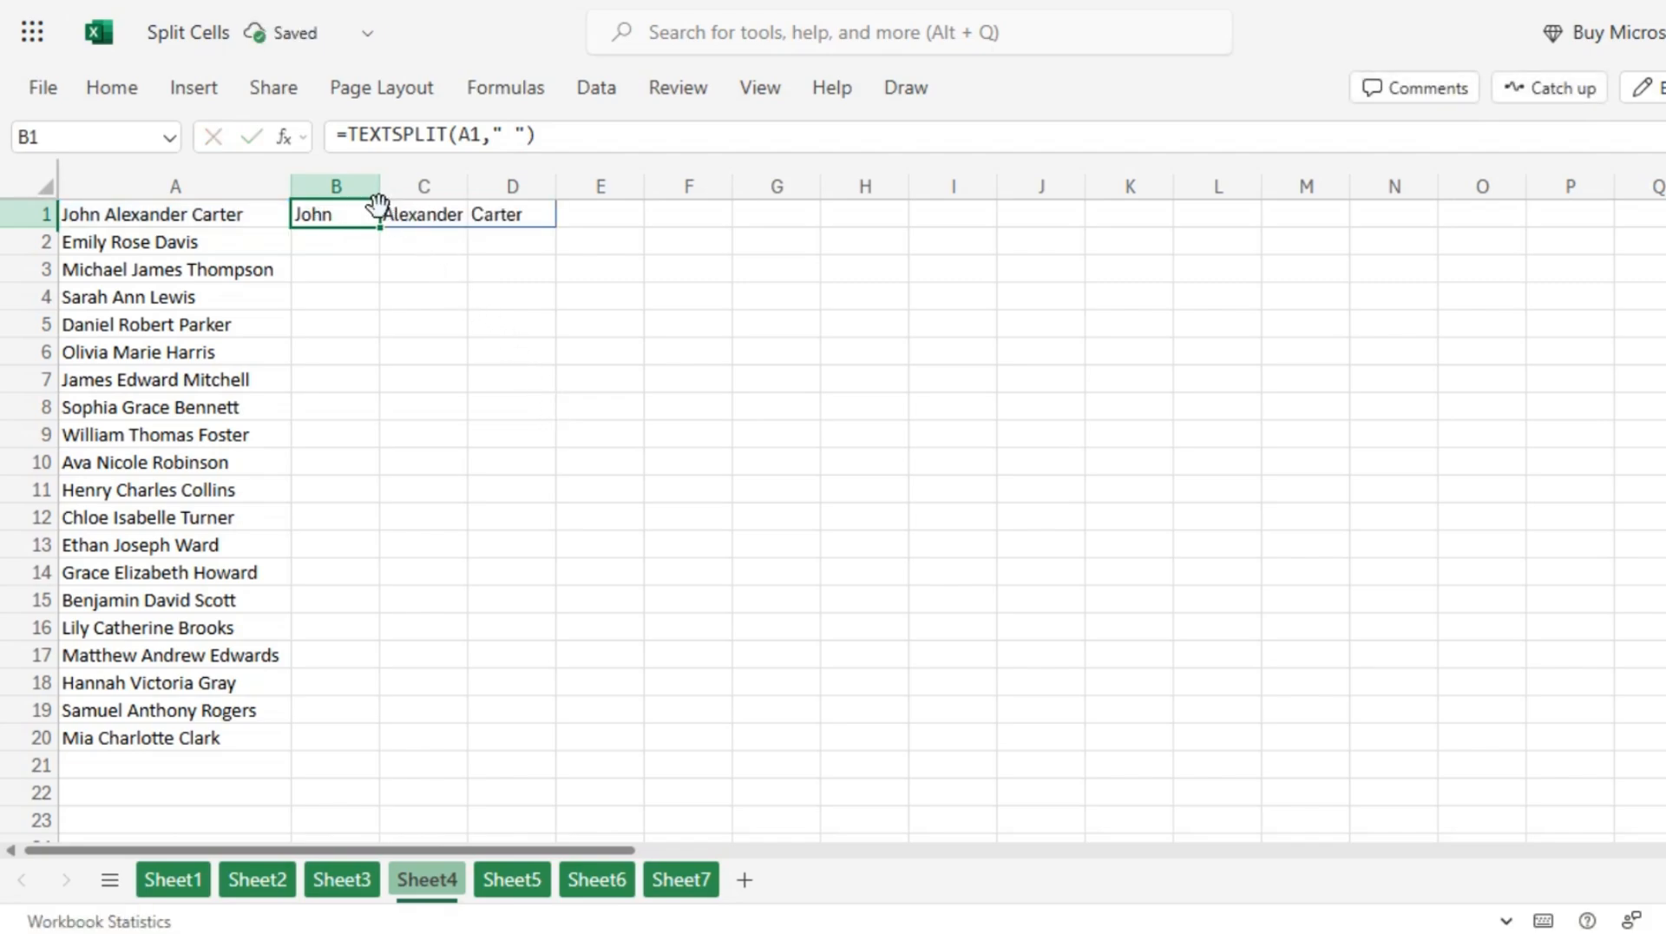
{"action": "left_click_drag", "start_coordinate": [381, 229], "coordinate": [391, 740]}
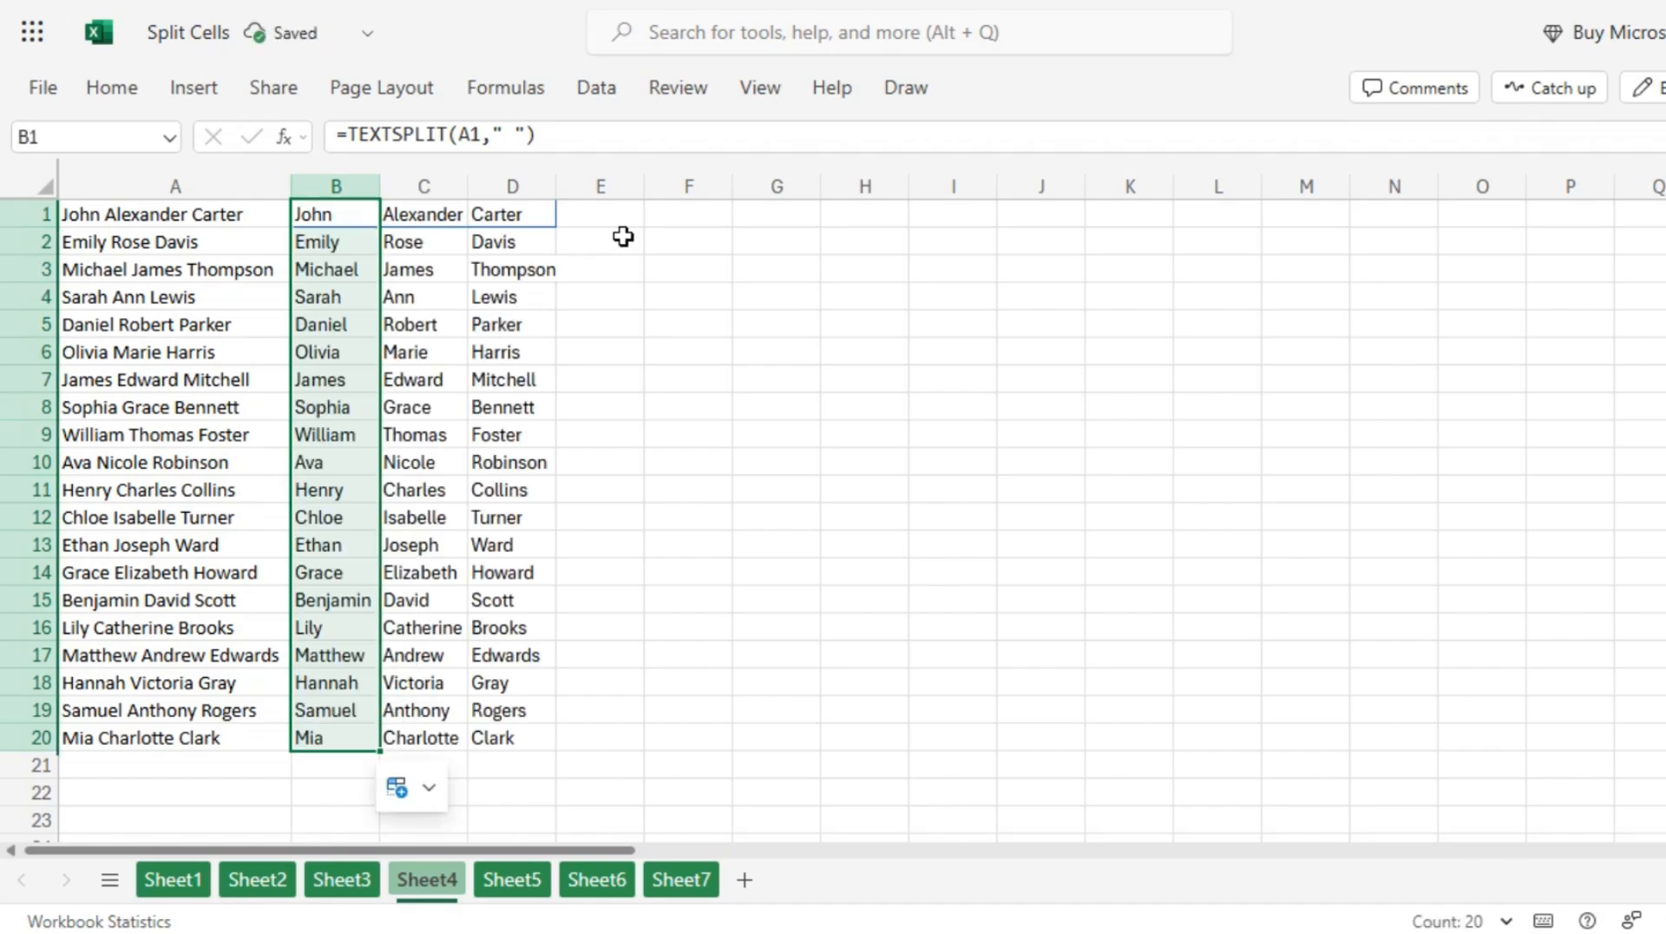
{"action": "left_click", "coordinate": [668, 218]}
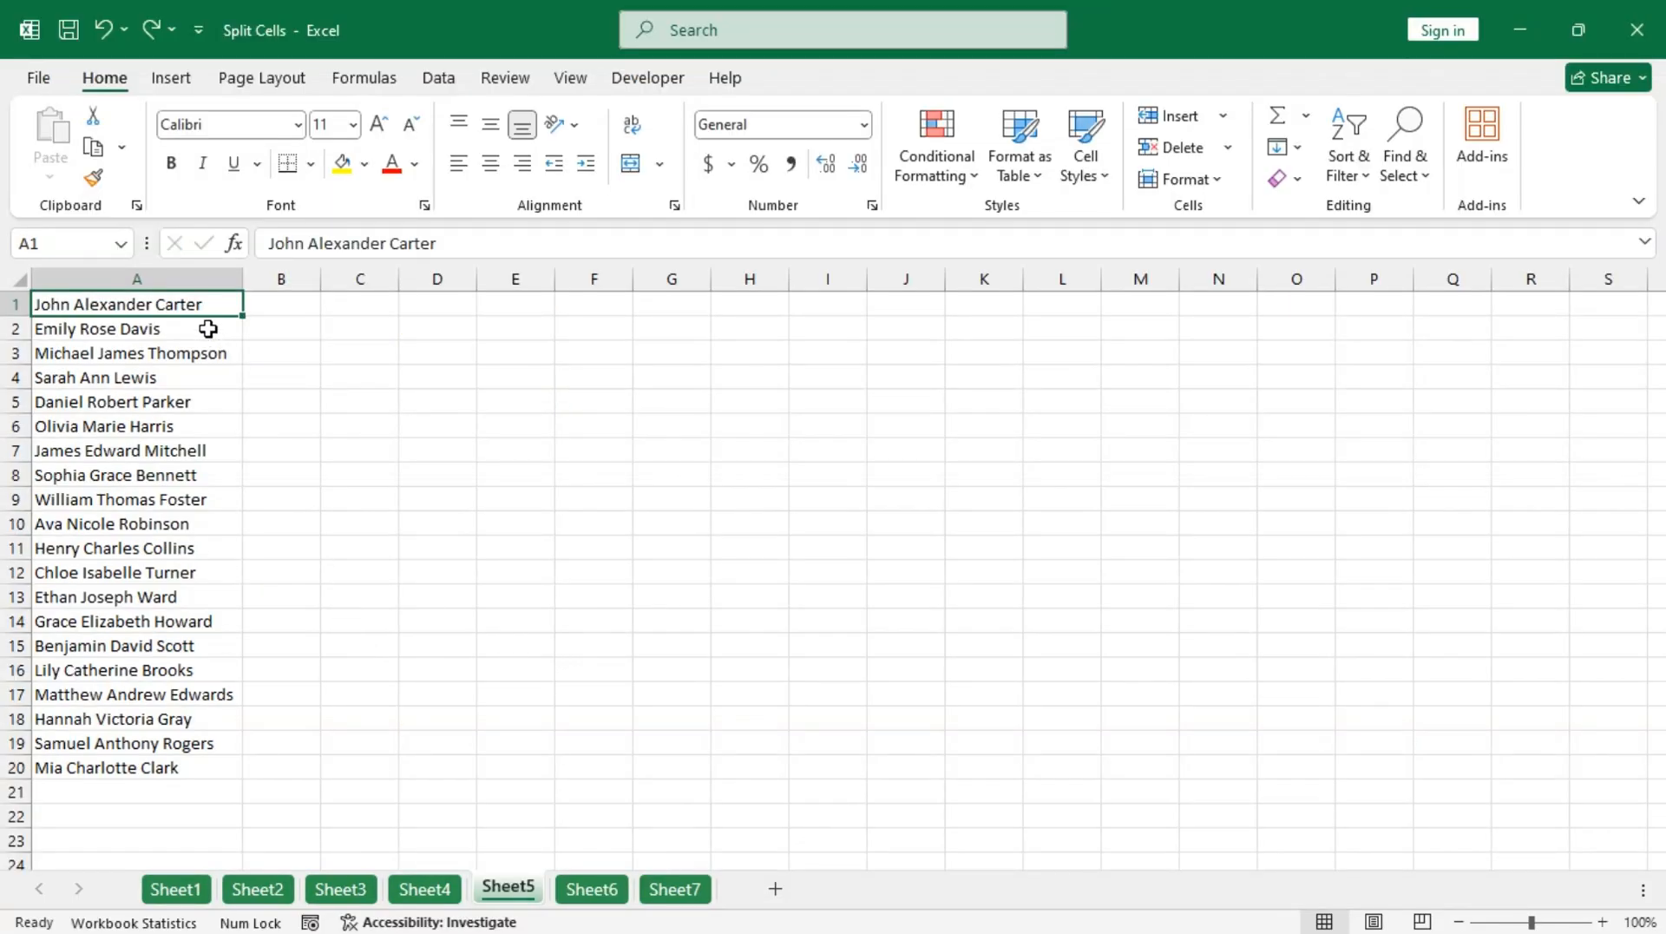
On Sheet5 in desktop Excel, load the names in A1:A20 into Power Query as a table without headers.
{"action": "left_click_drag", "start_coordinate": [198, 305], "coordinate": [184, 766]}
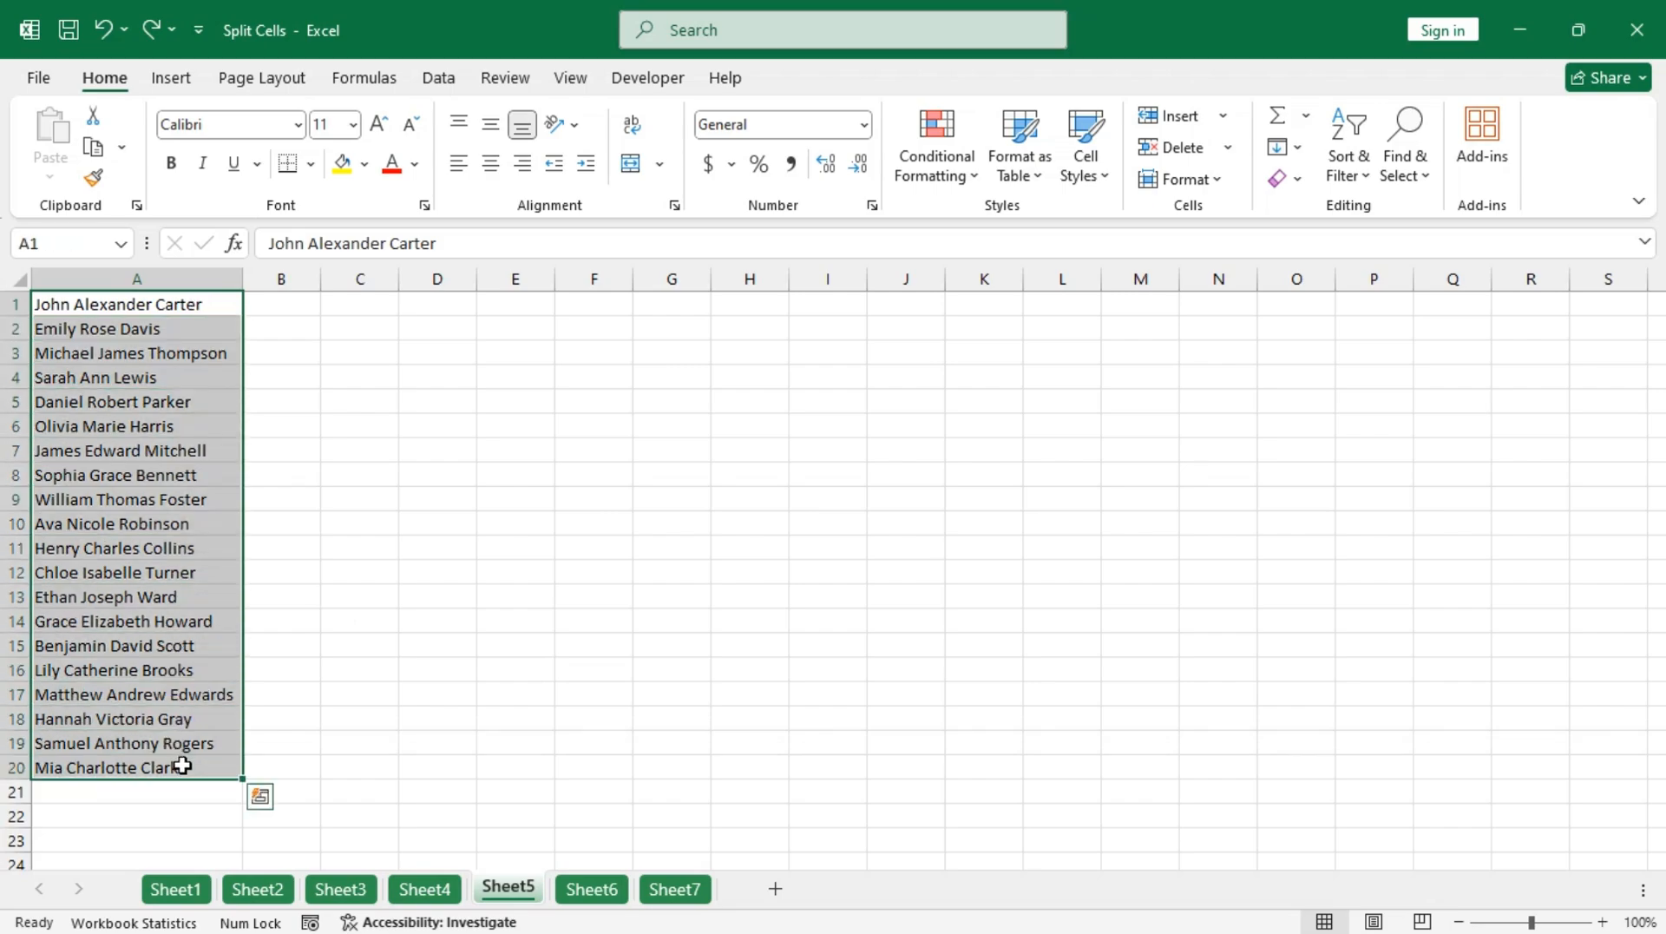
{"action": "left_click", "coordinate": [427, 83]}
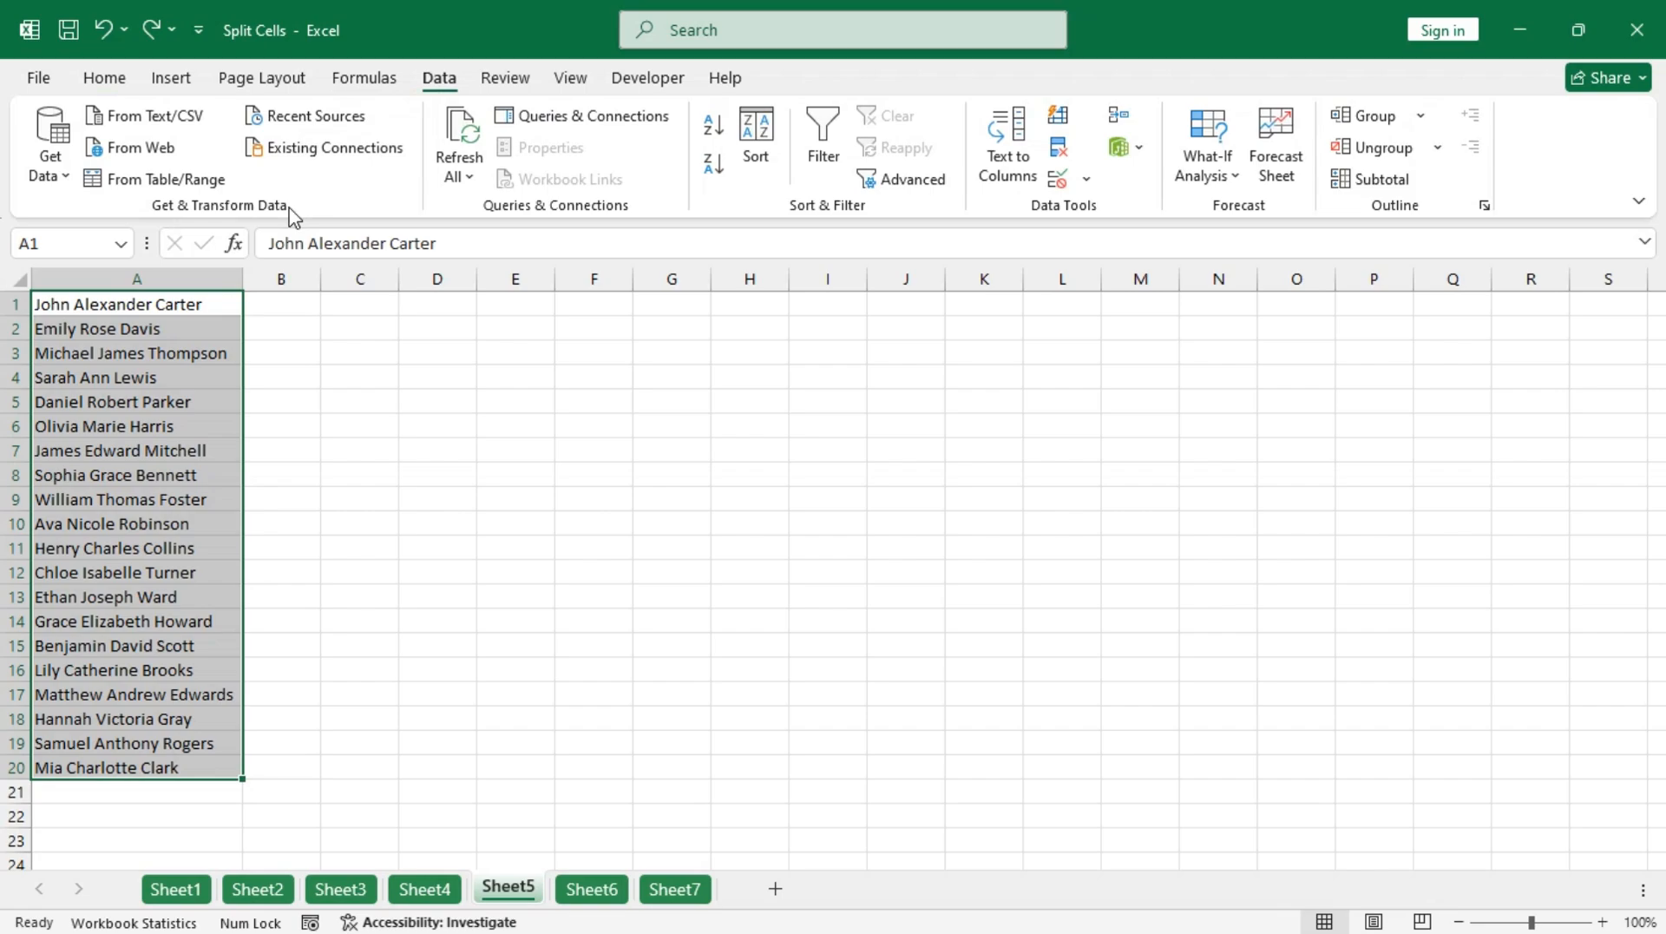
{"action": "left_click", "coordinate": [156, 178]}
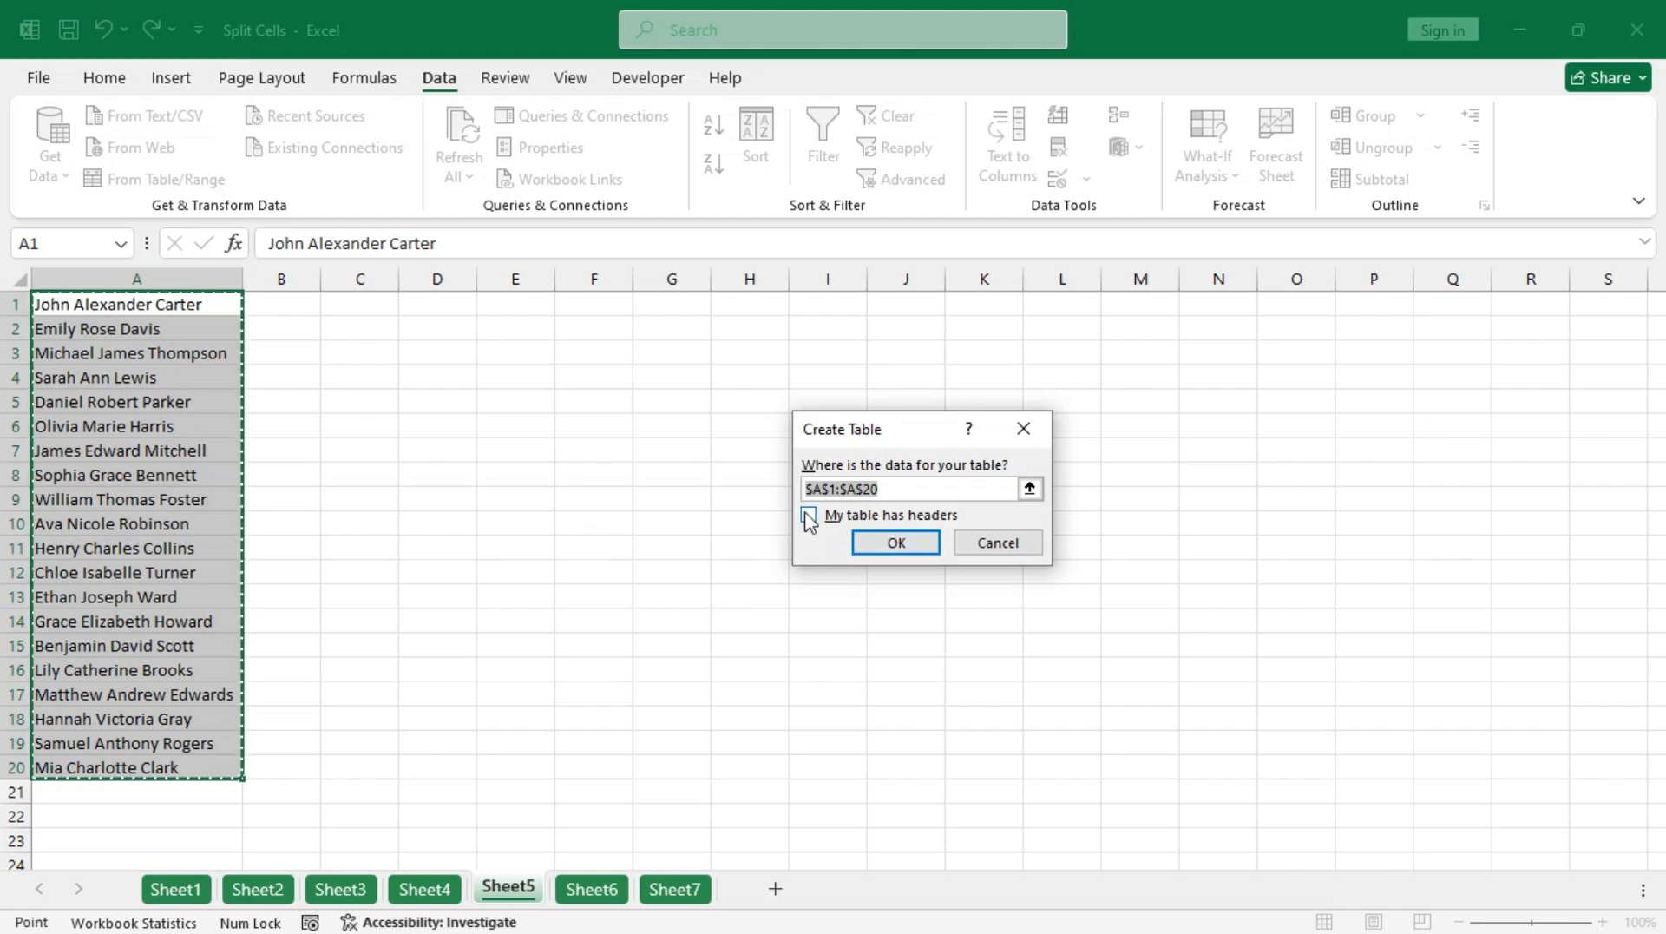
{"action": "left_click", "coordinate": [883, 543]}
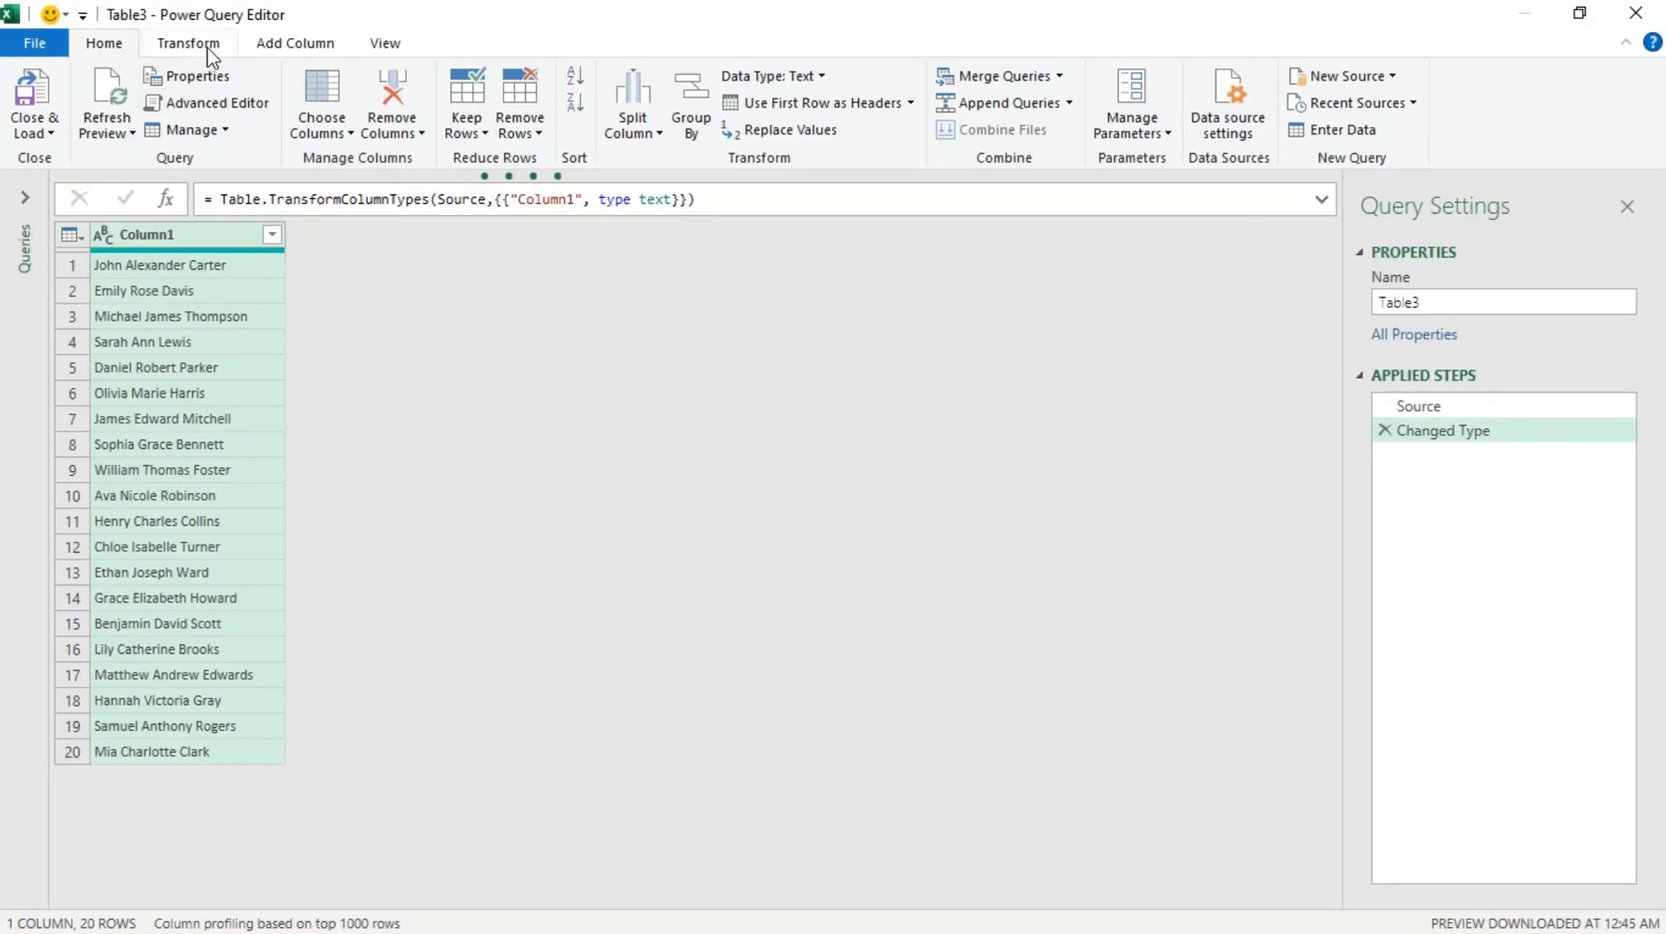
Split Column1 by the Space delimiter at each occurrence.
{"action": "left_click", "coordinate": [209, 57]}
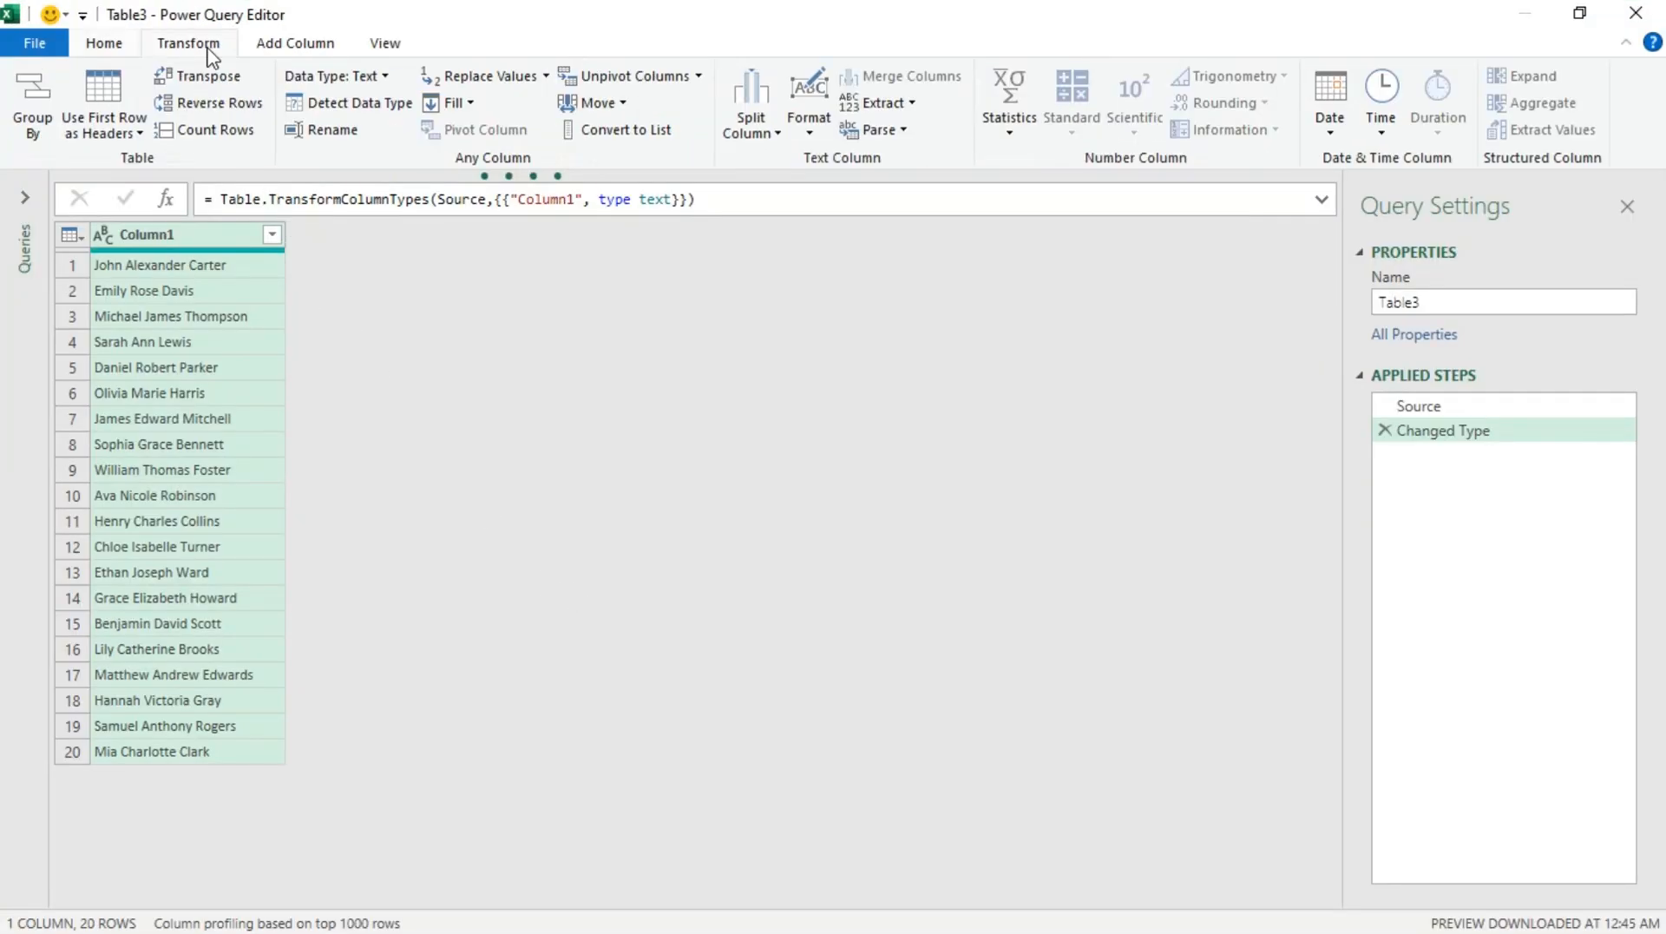
{"action": "left_click", "coordinate": [748, 131]}
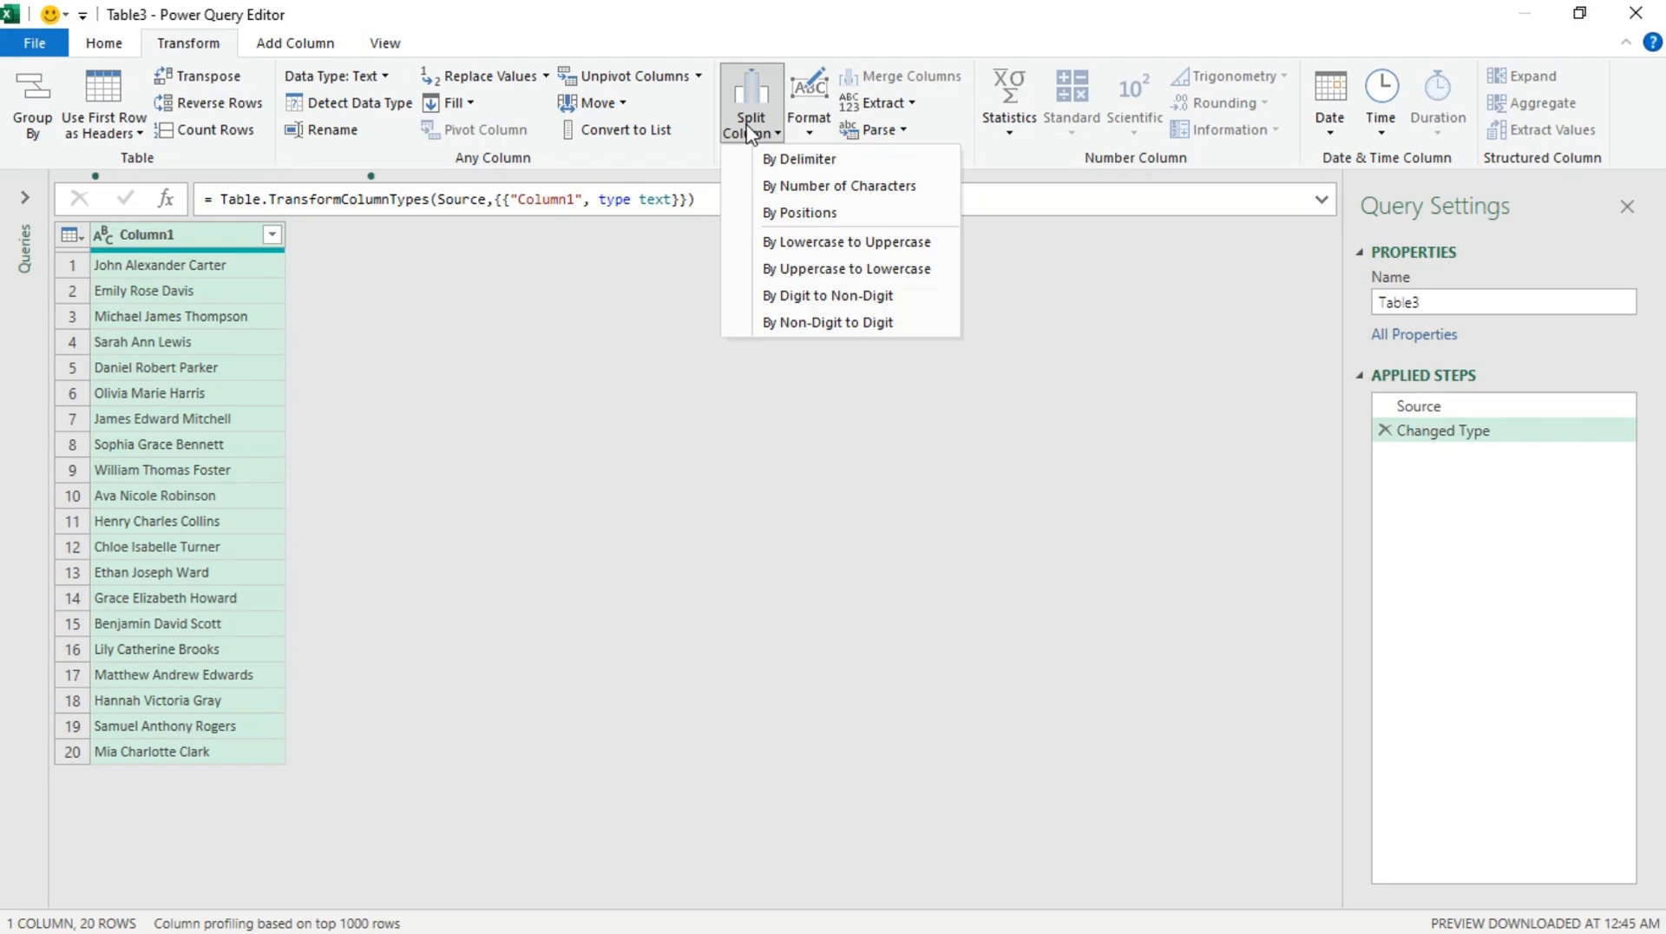
{"action": "left_click", "coordinate": [808, 161]}
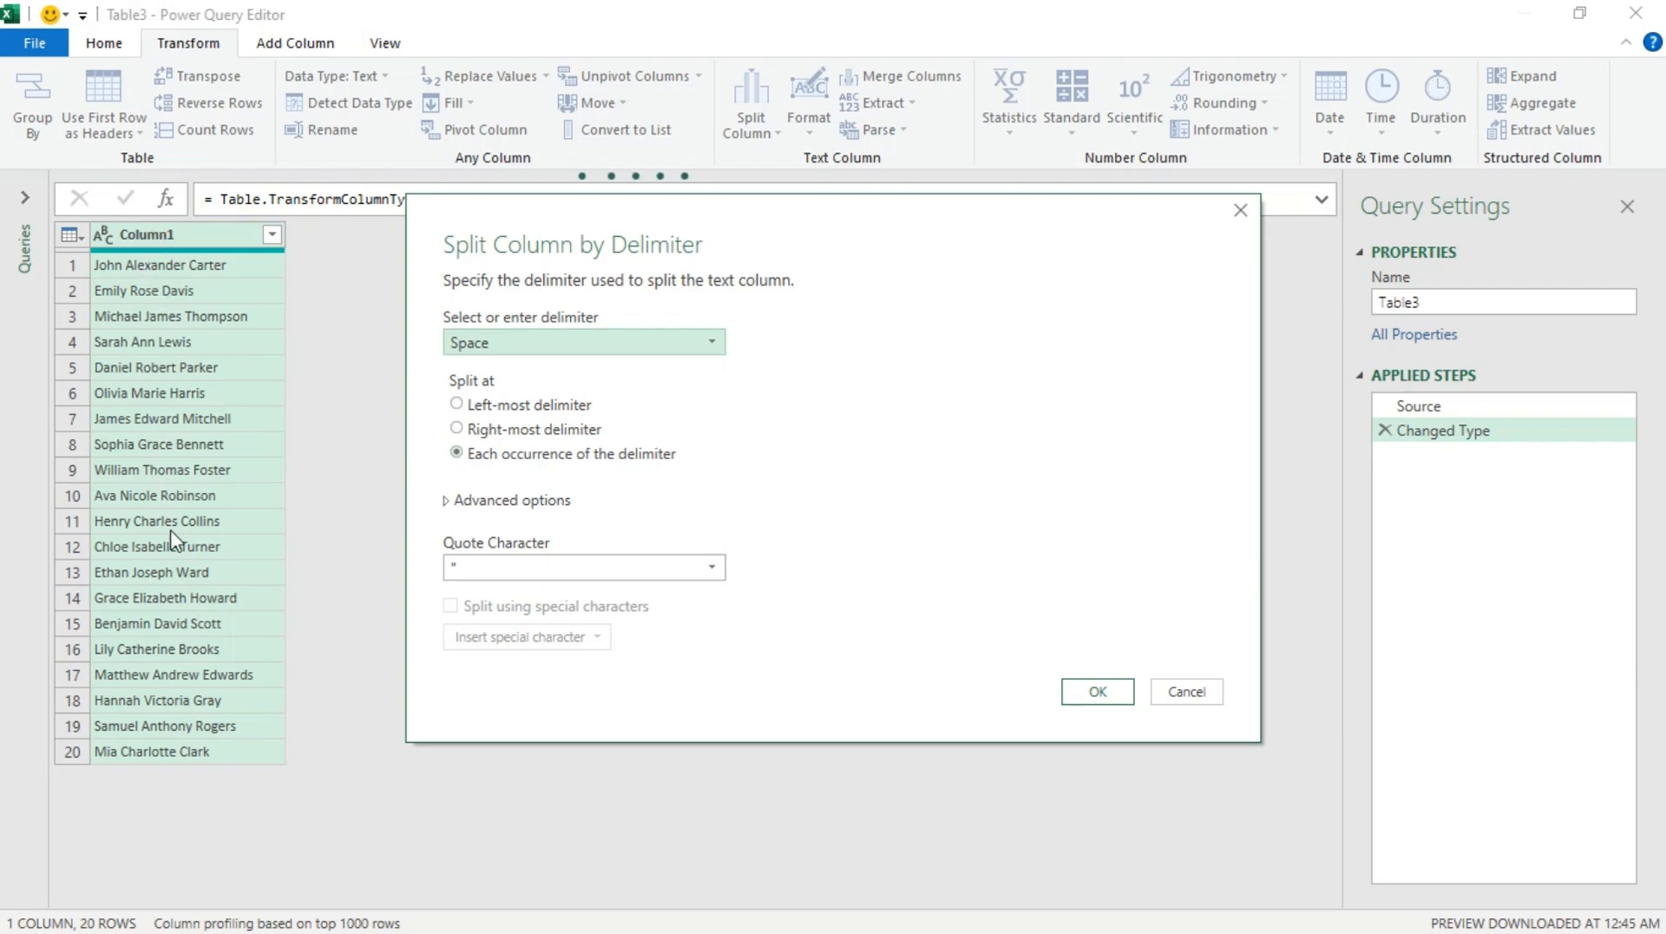
{"action": "left_click", "coordinate": [1098, 692]}
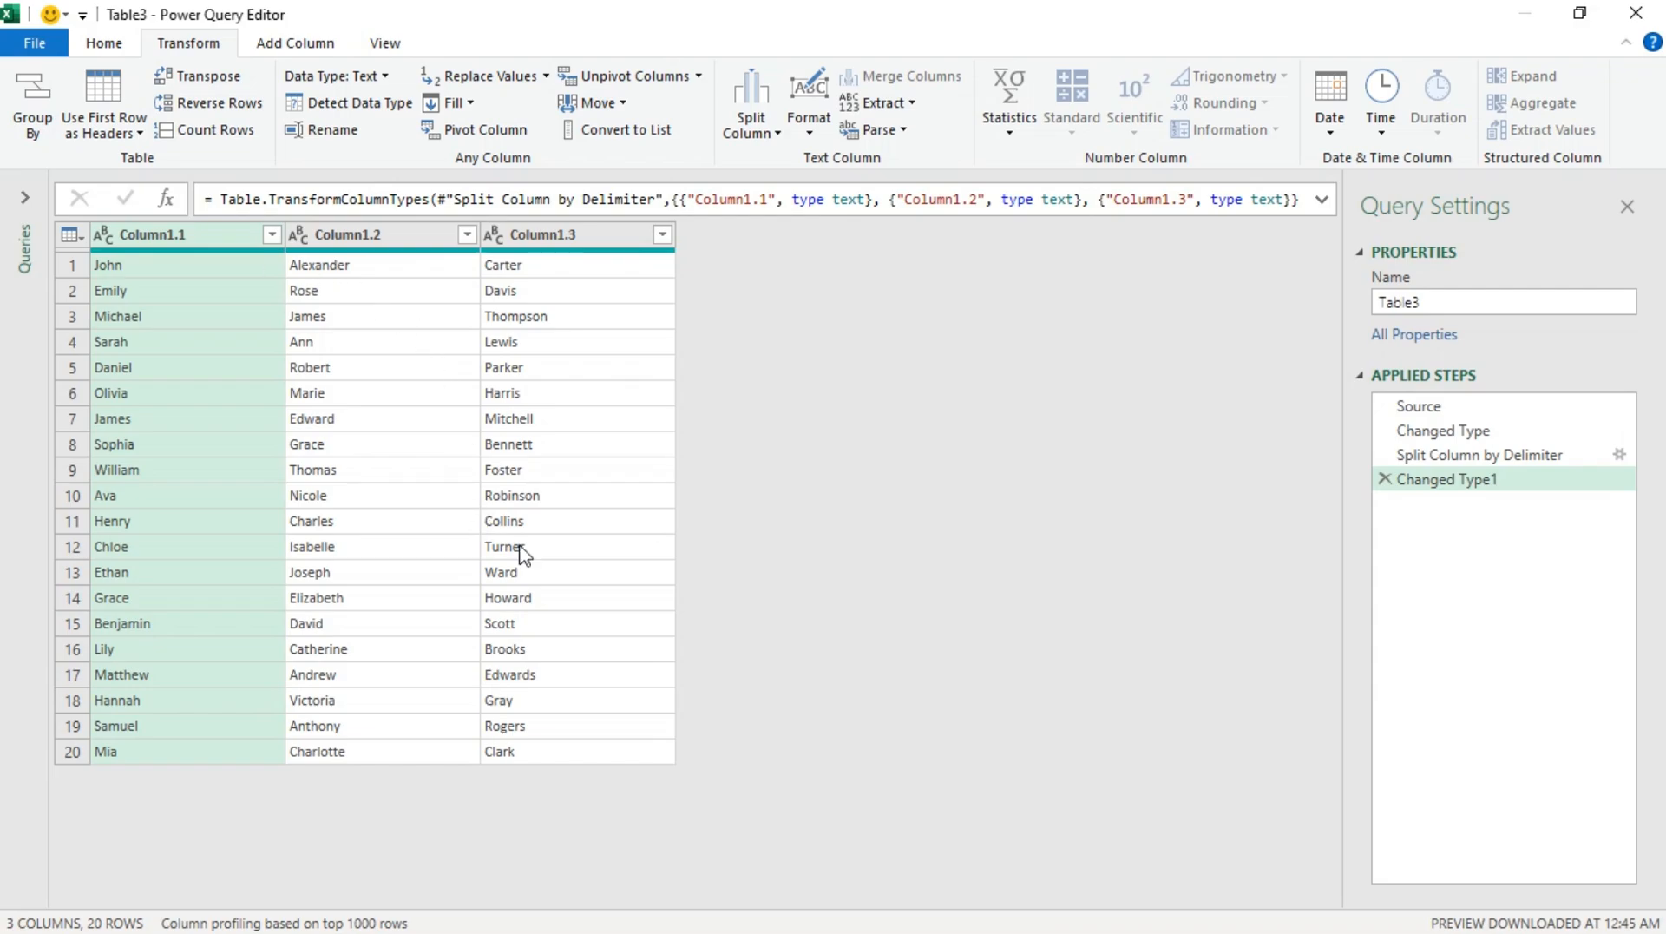
Load the split query into the existing worksheet as a table starting at cell B1 of Sheet5.
{"action": "left_click", "coordinate": [105, 43]}
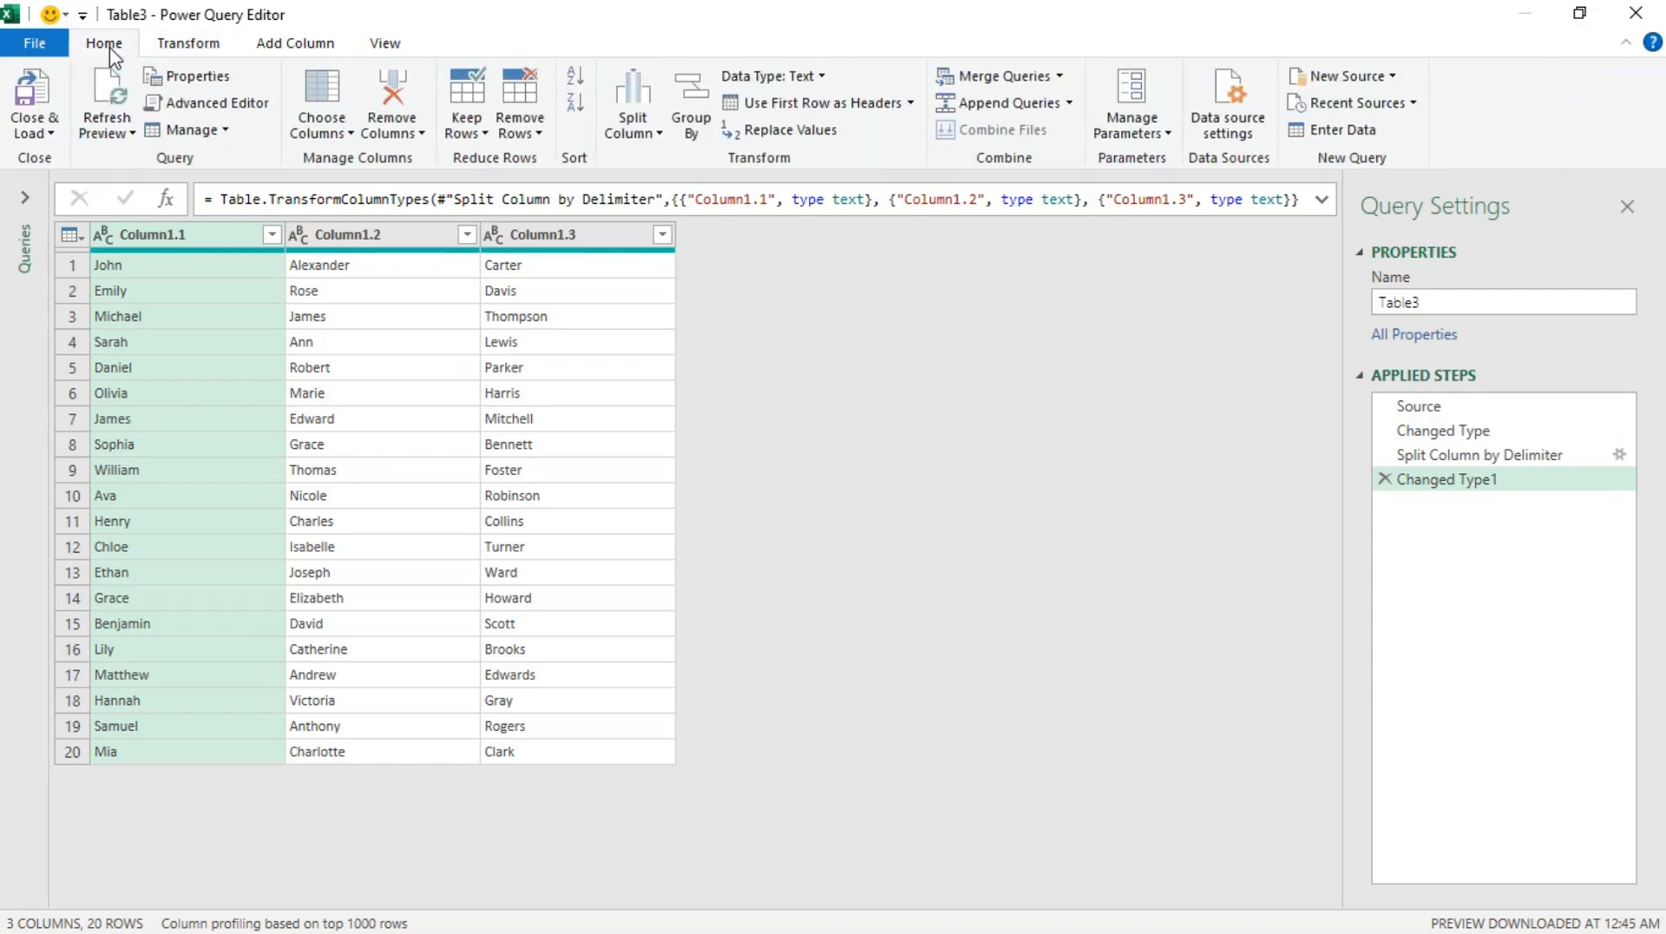
{"action": "left_click", "coordinate": [39, 129]}
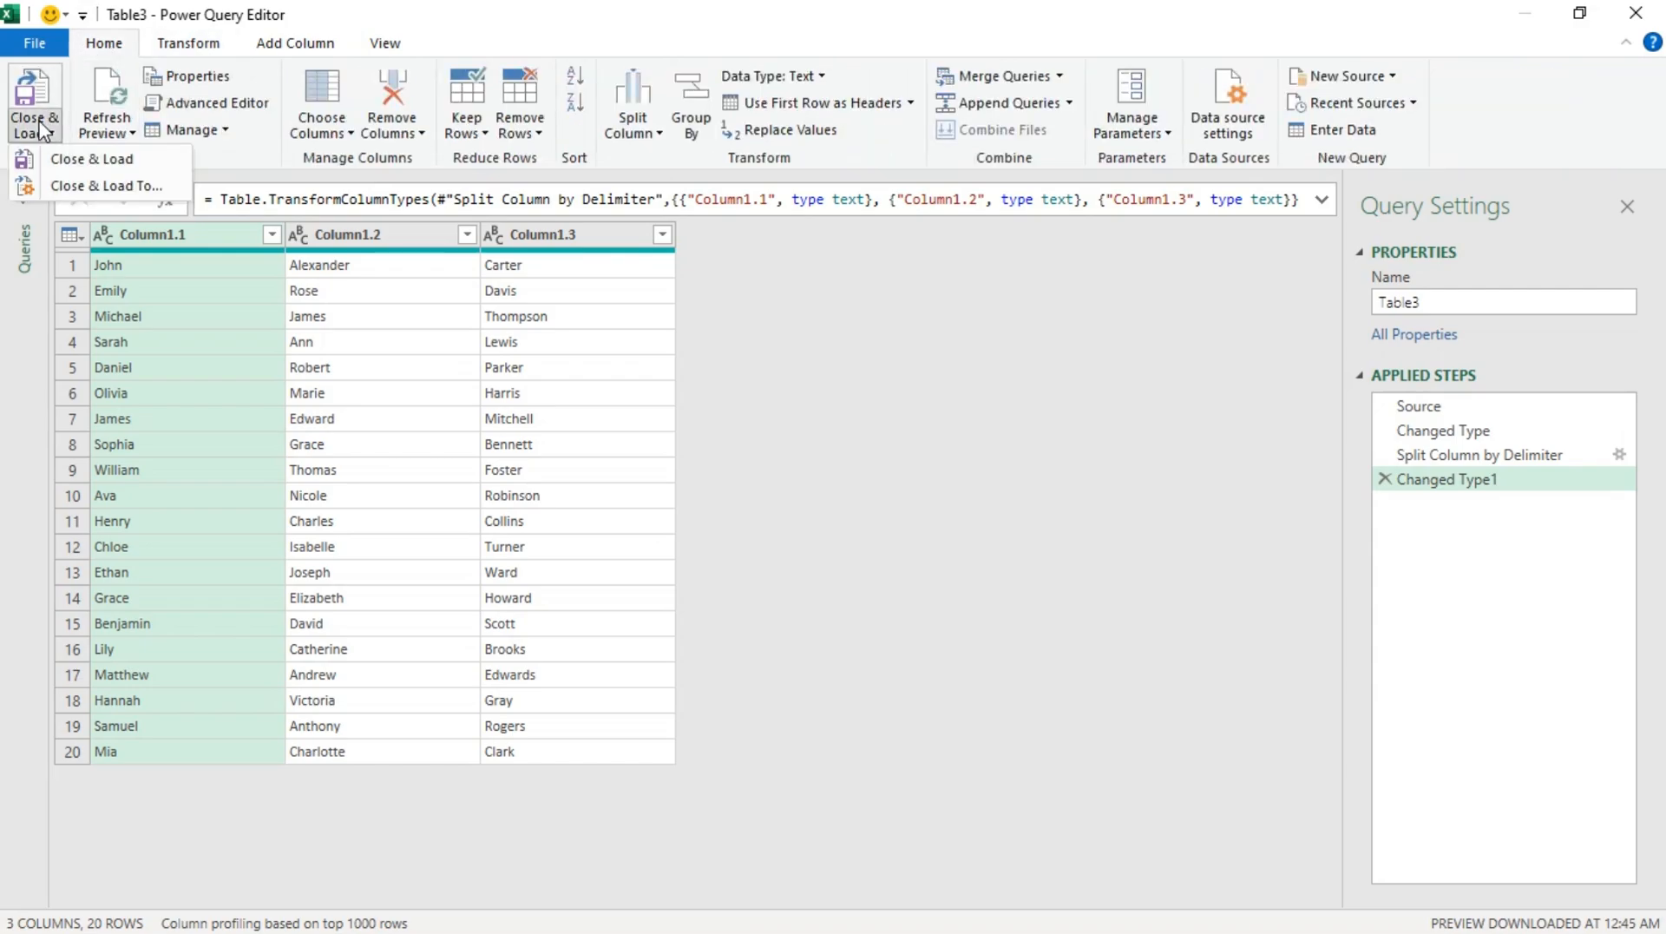
{"action": "left_click", "coordinate": [126, 185]}
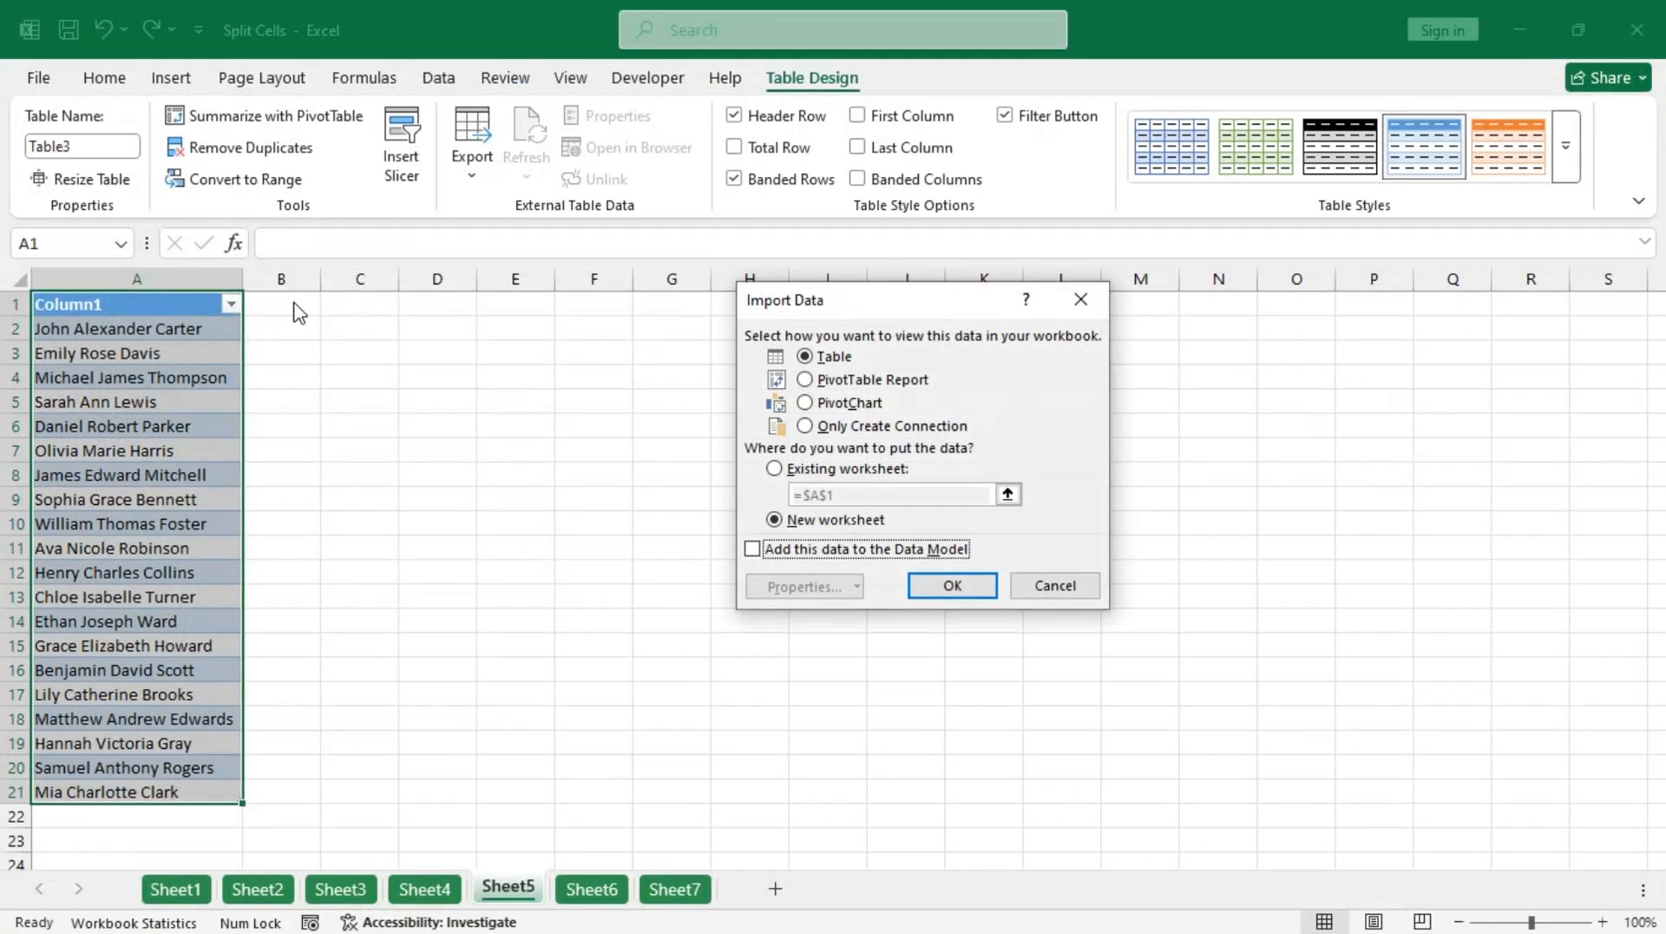
{"action": "left_click", "coordinate": [778, 469]}
{"action": "left_click", "coordinate": [1007, 493]}
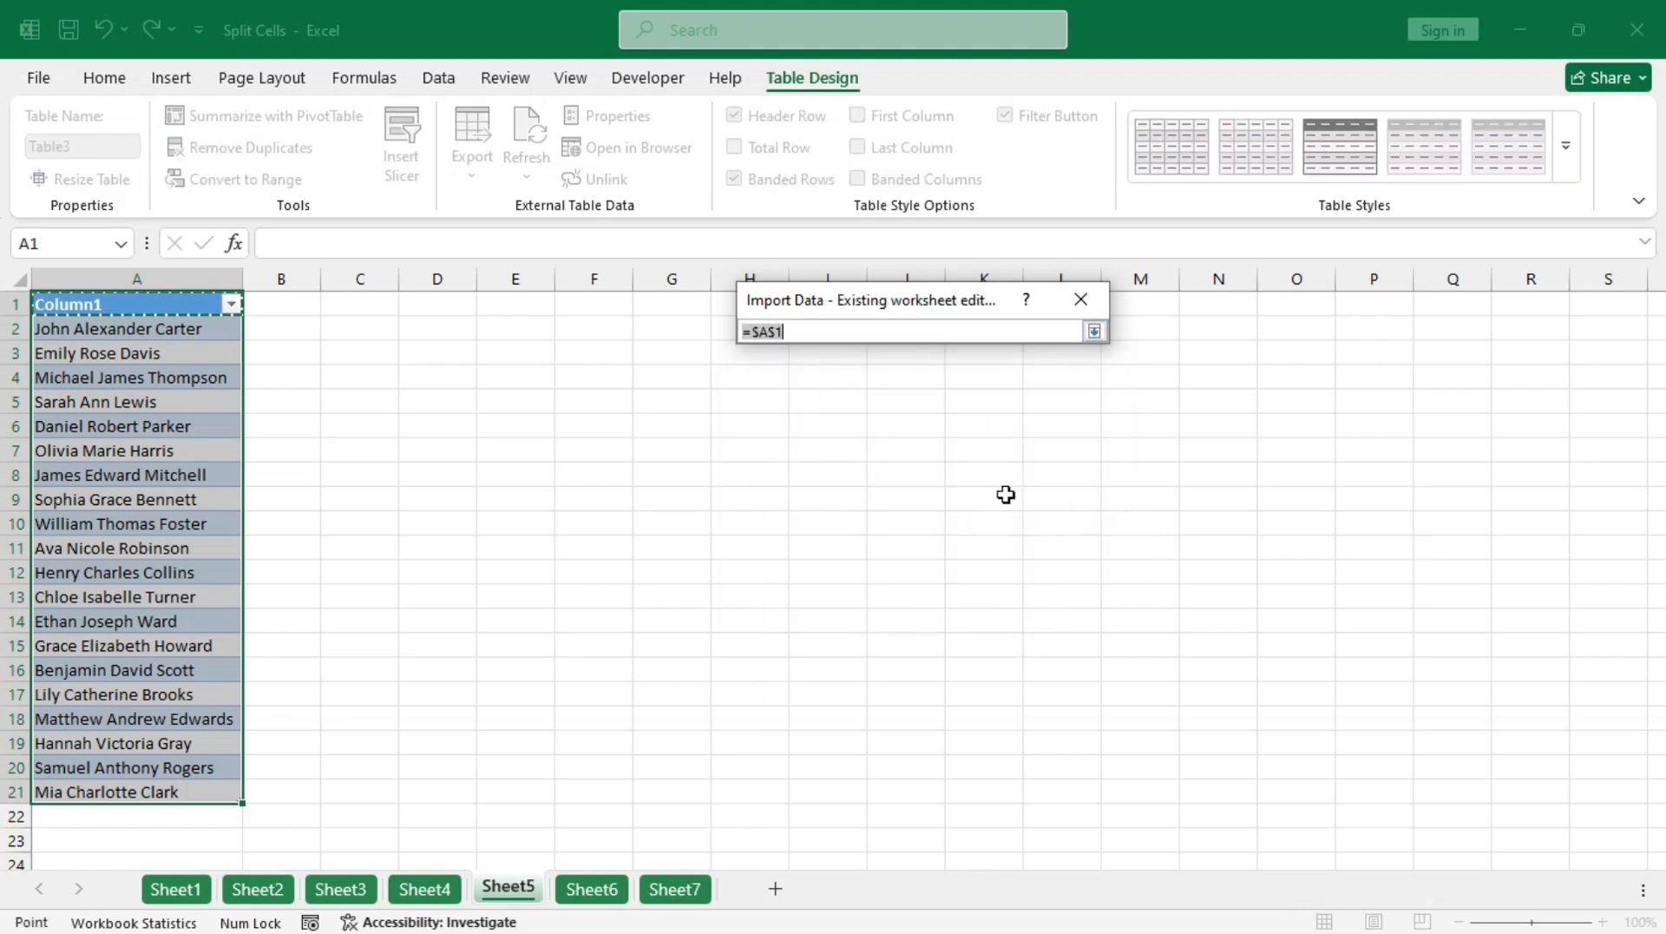
{"action": "left_click", "coordinate": [287, 305]}
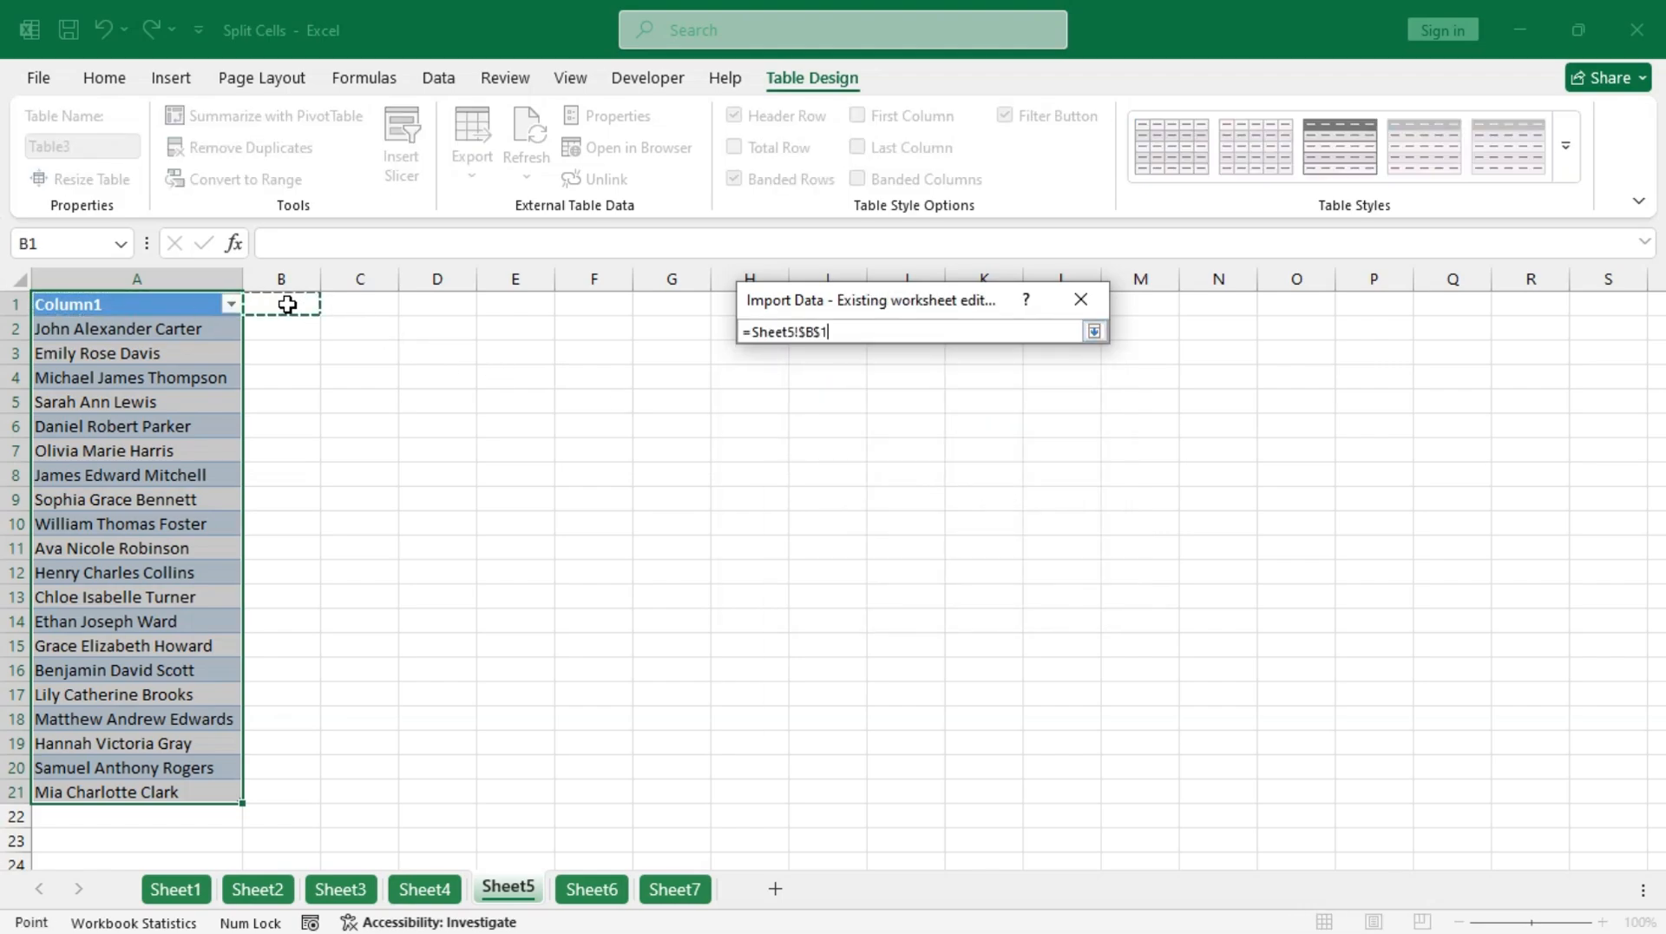
{"action": "left_click", "coordinate": [1094, 331]}
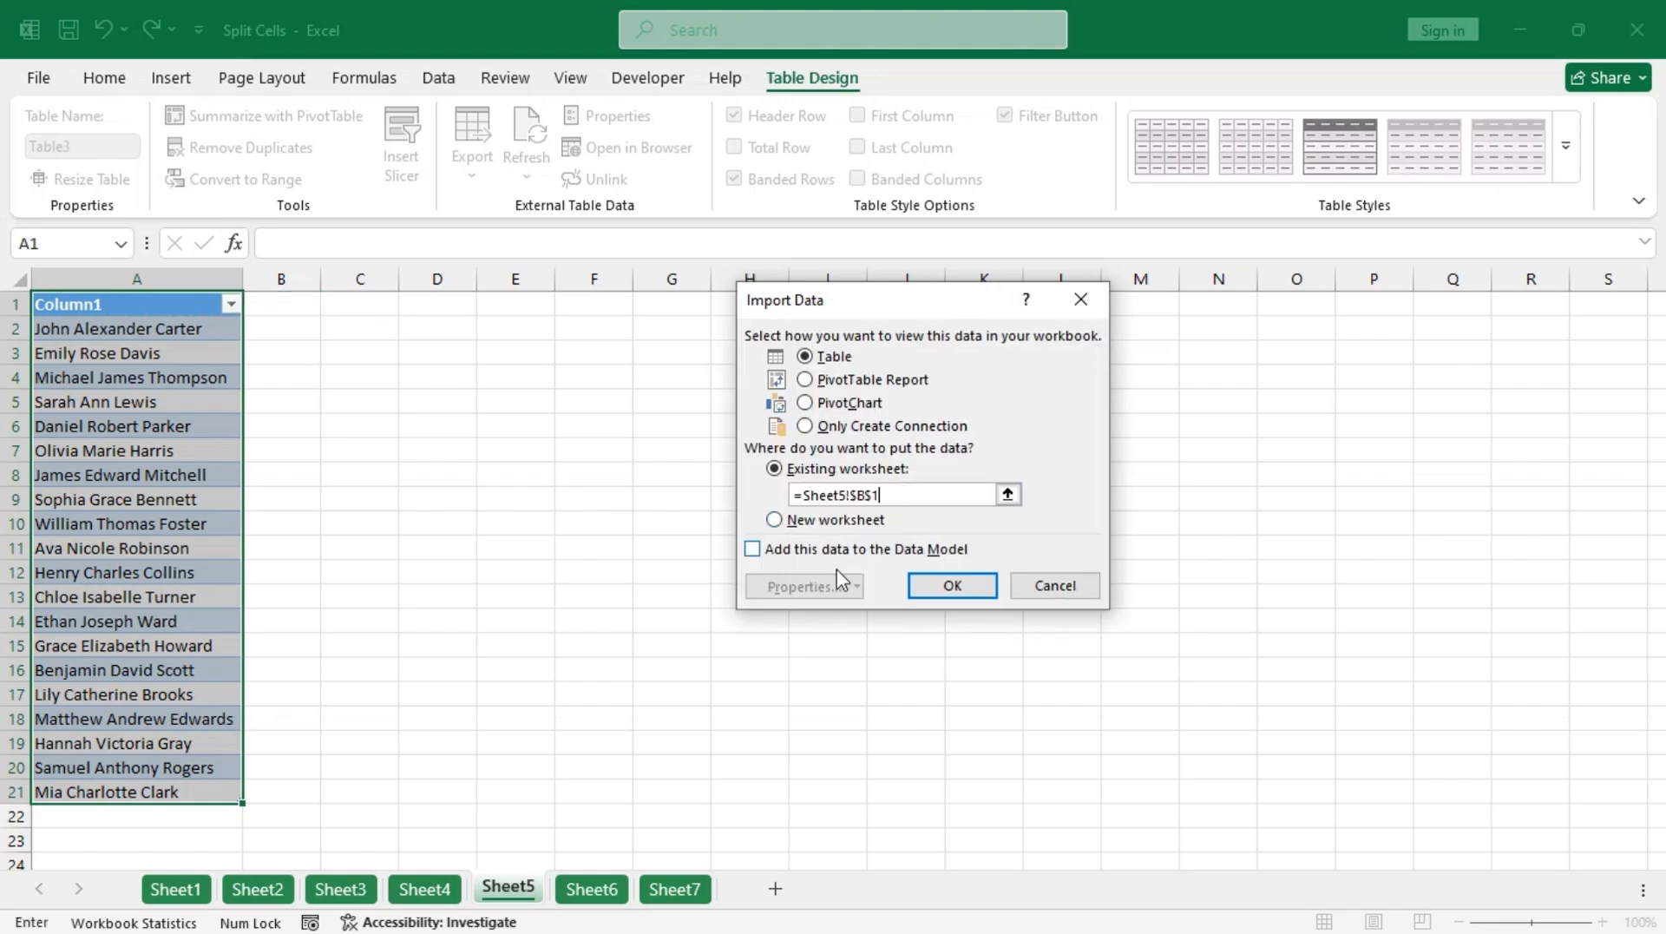
{"action": "left_click", "coordinate": [953, 587]}
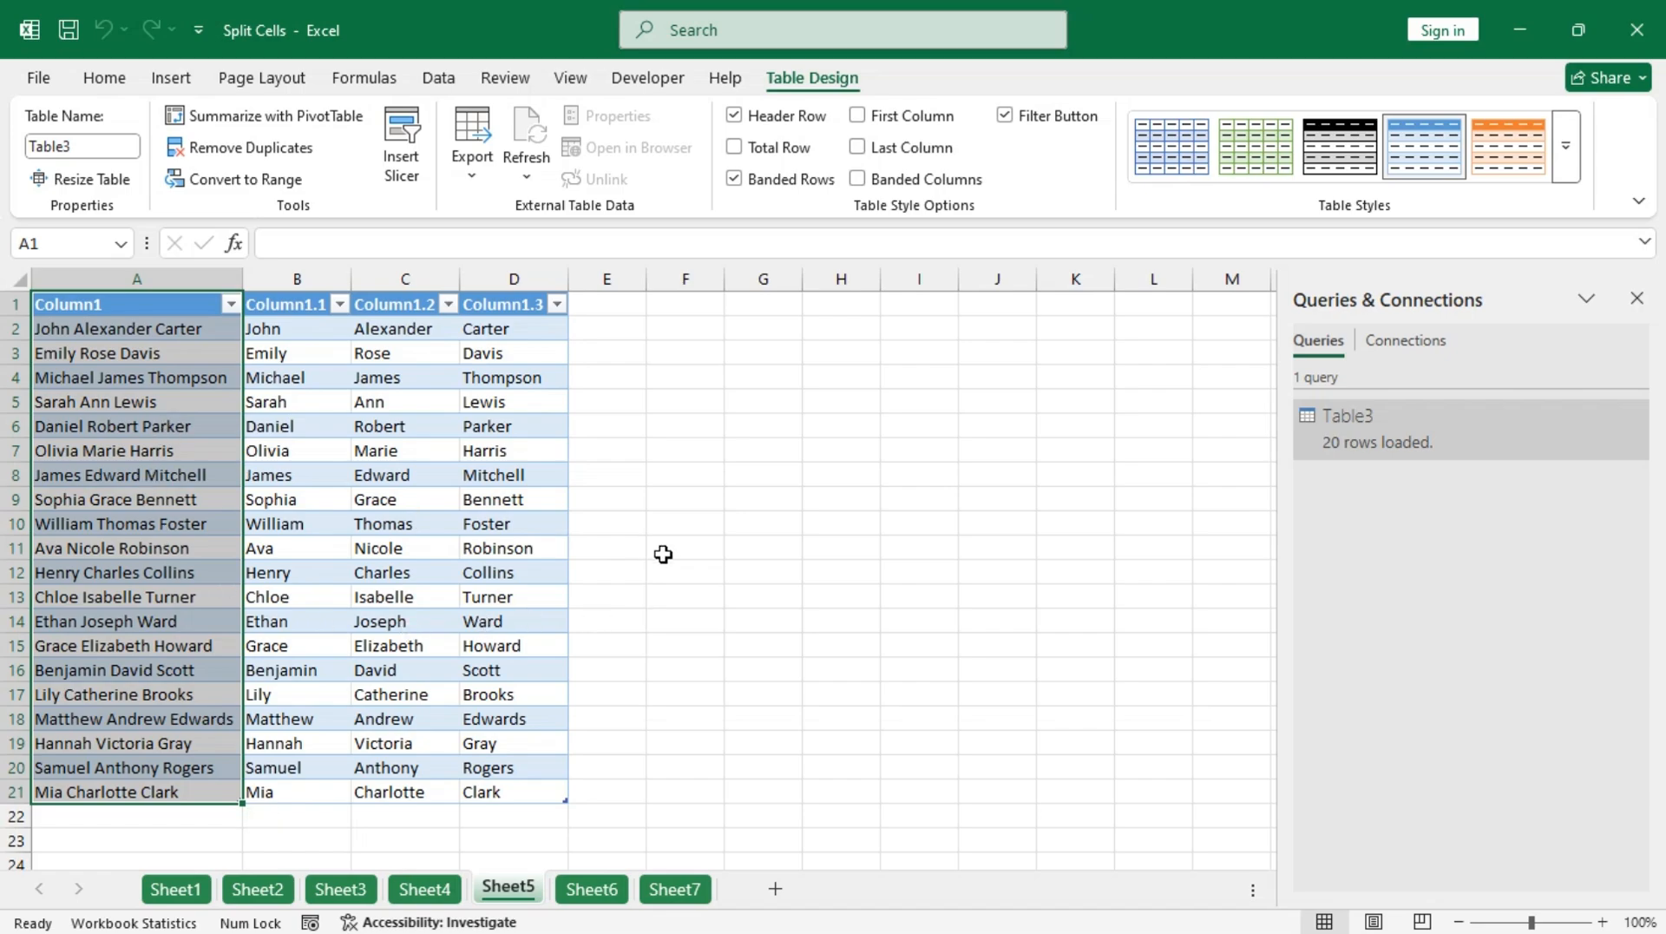
On Sheet6, close the queries pane, select the names in A1:A20, and insert a new VBA module in the workbook.
{"action": "left_click", "coordinate": [601, 891]}
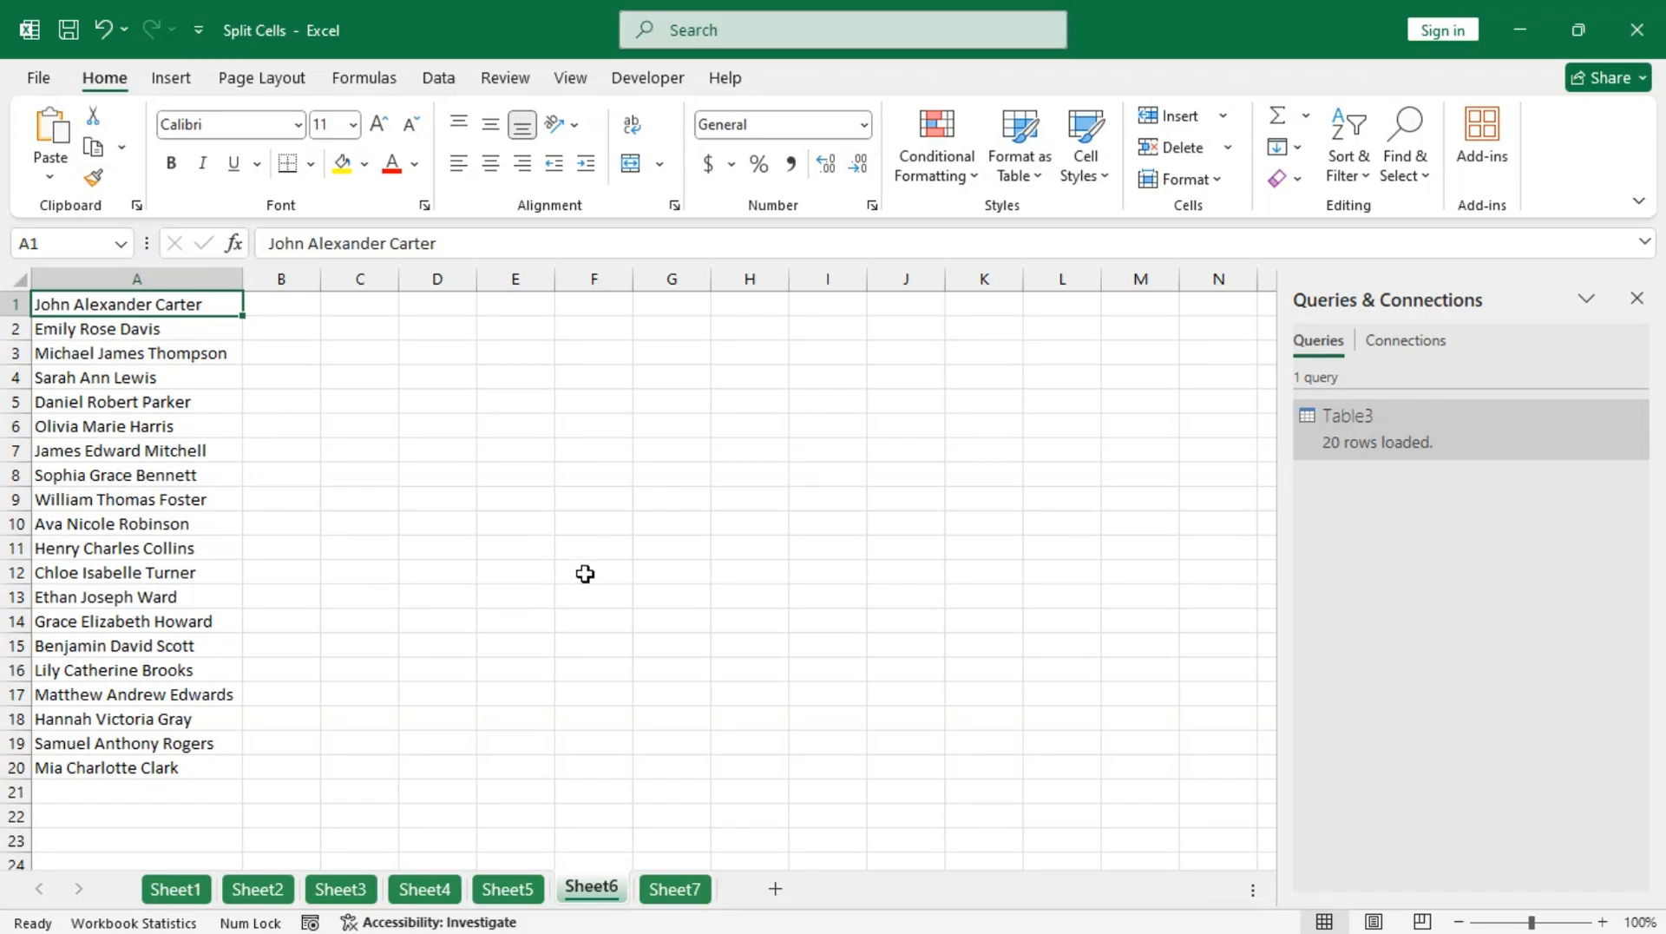
{"action": "left_click", "coordinate": [1636, 298]}
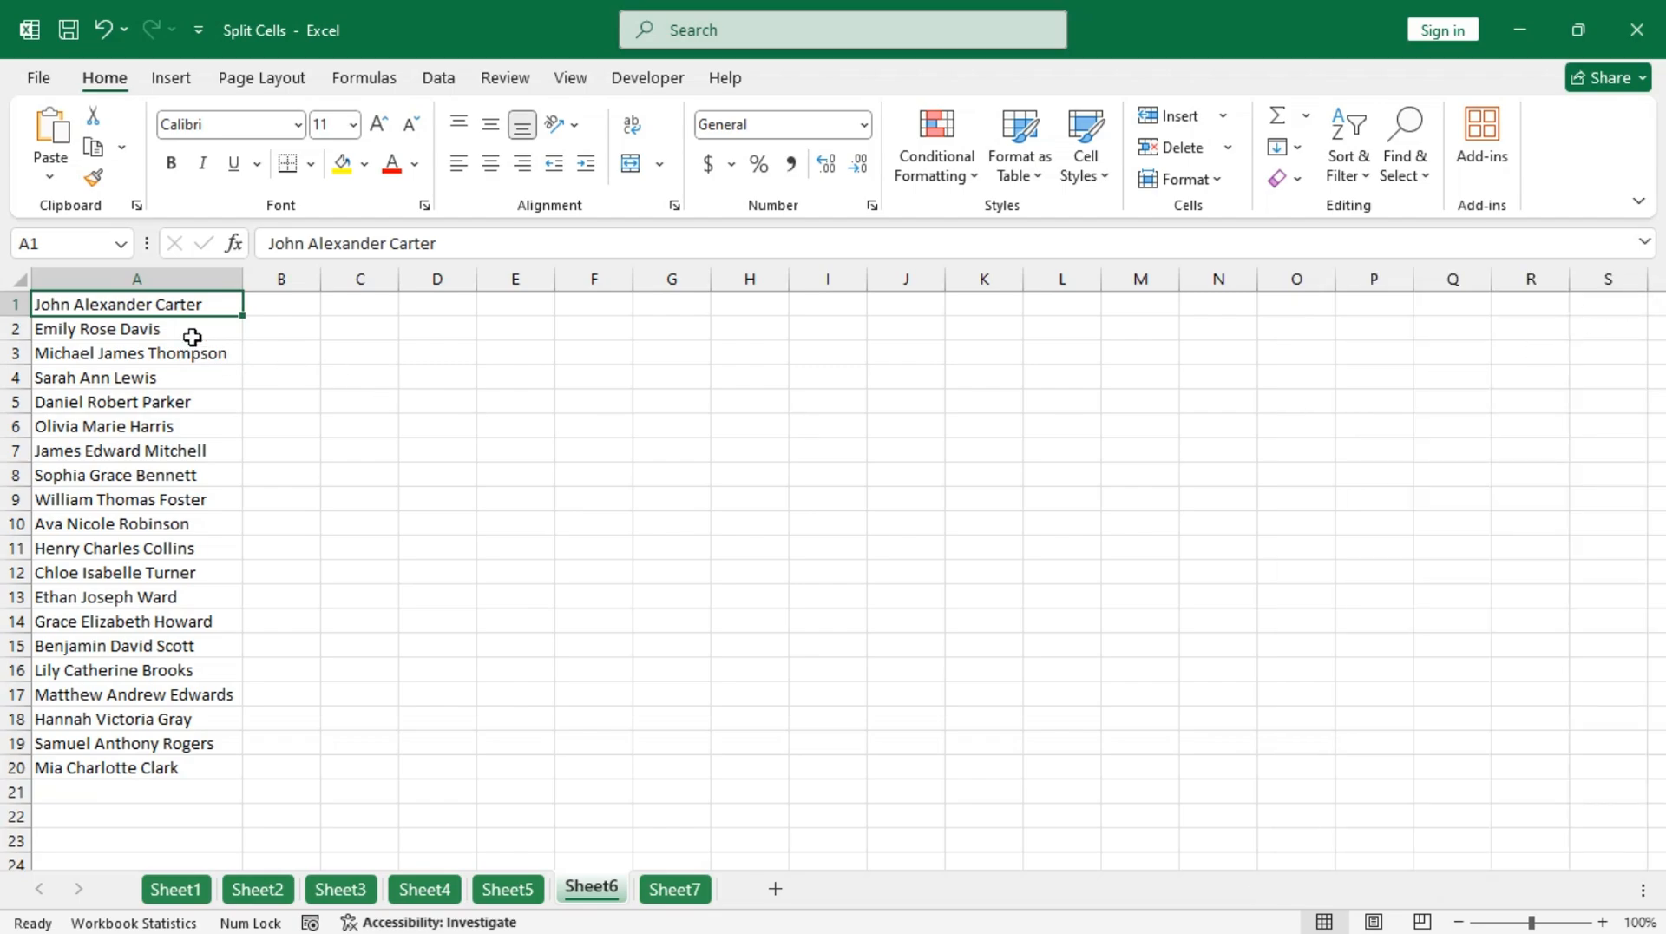
{"action": "left_click_drag", "start_coordinate": [178, 302], "coordinate": [215, 761]}
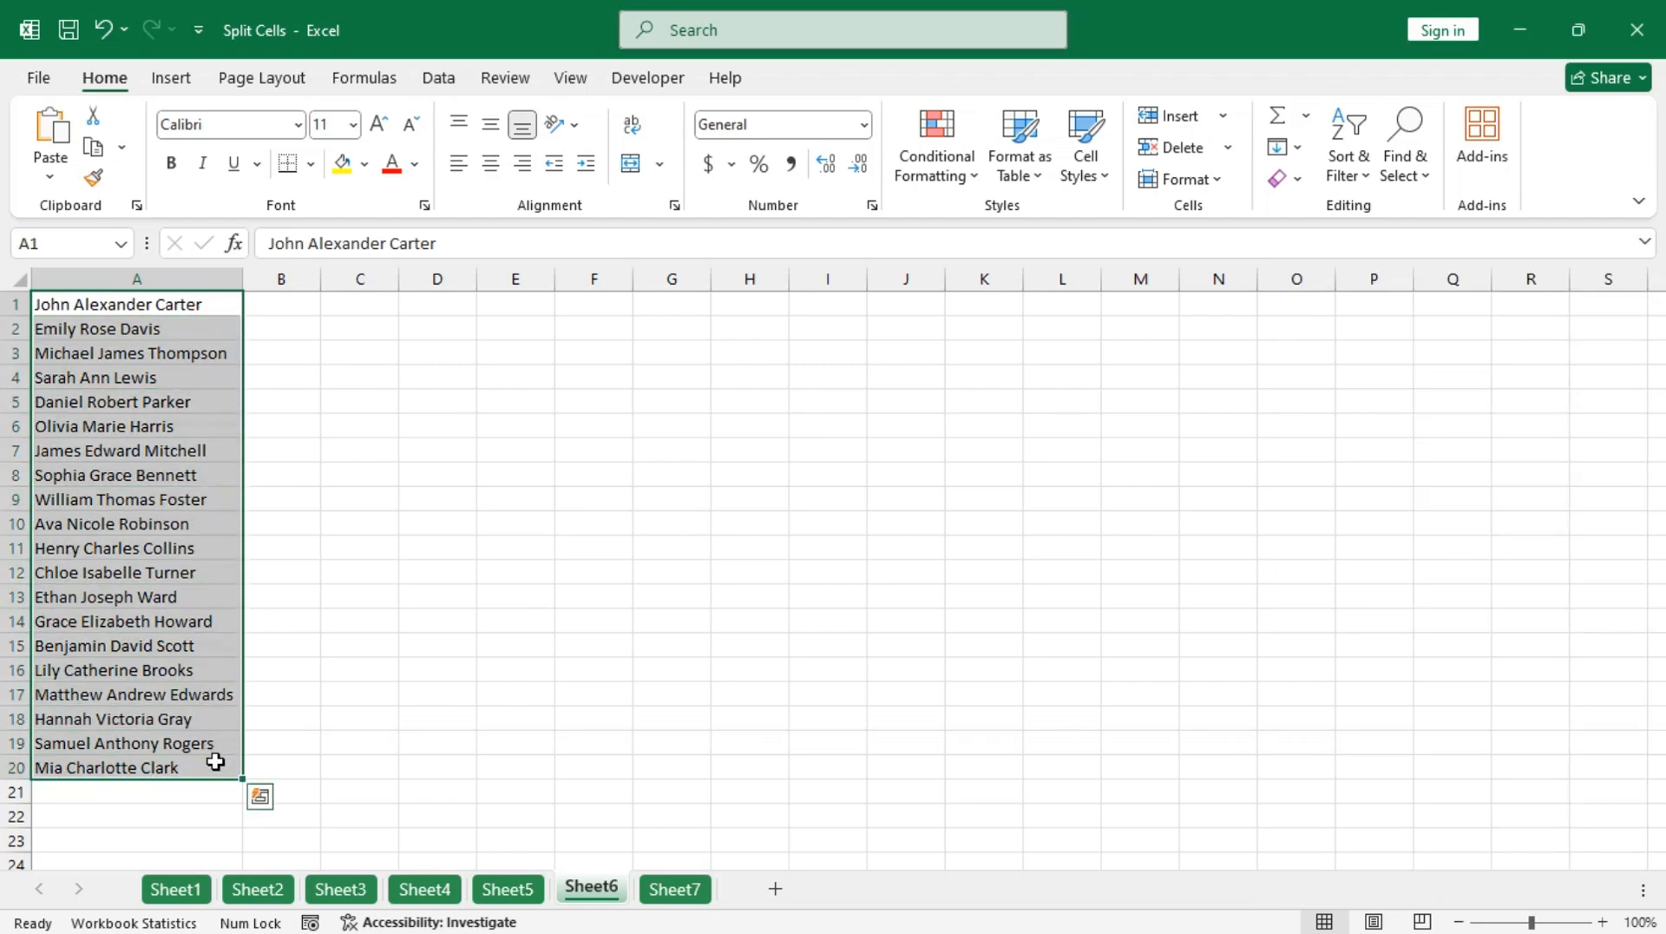
{"action": "right_click", "coordinate": [586, 891]}
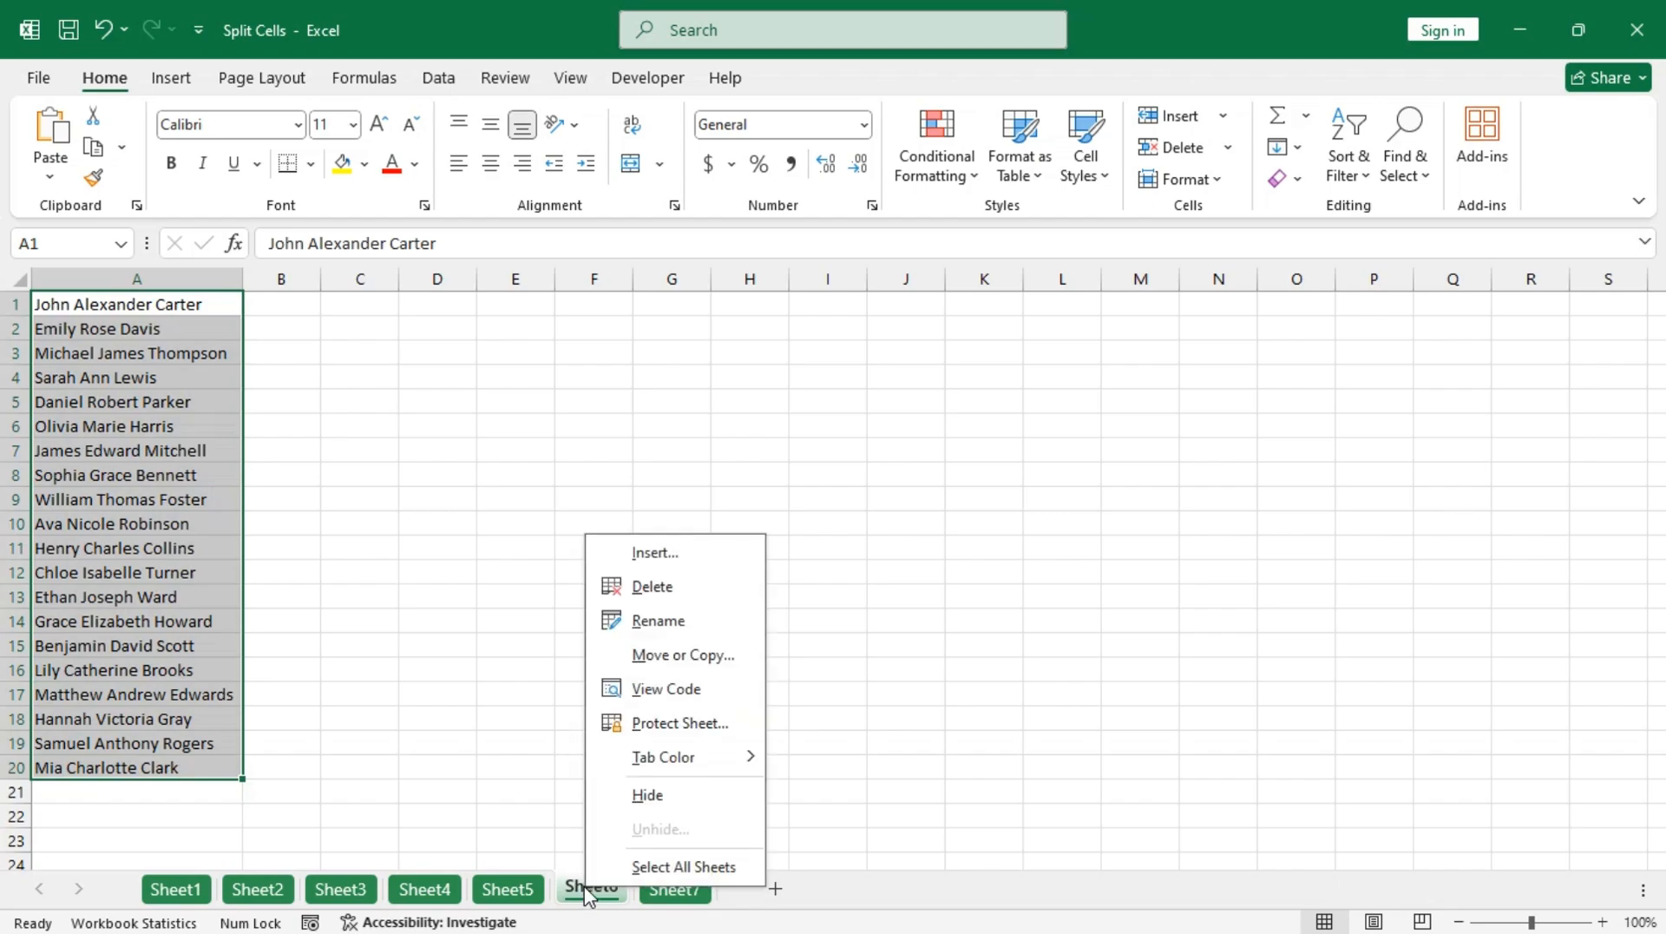
{"action": "left_click", "coordinate": [668, 690]}
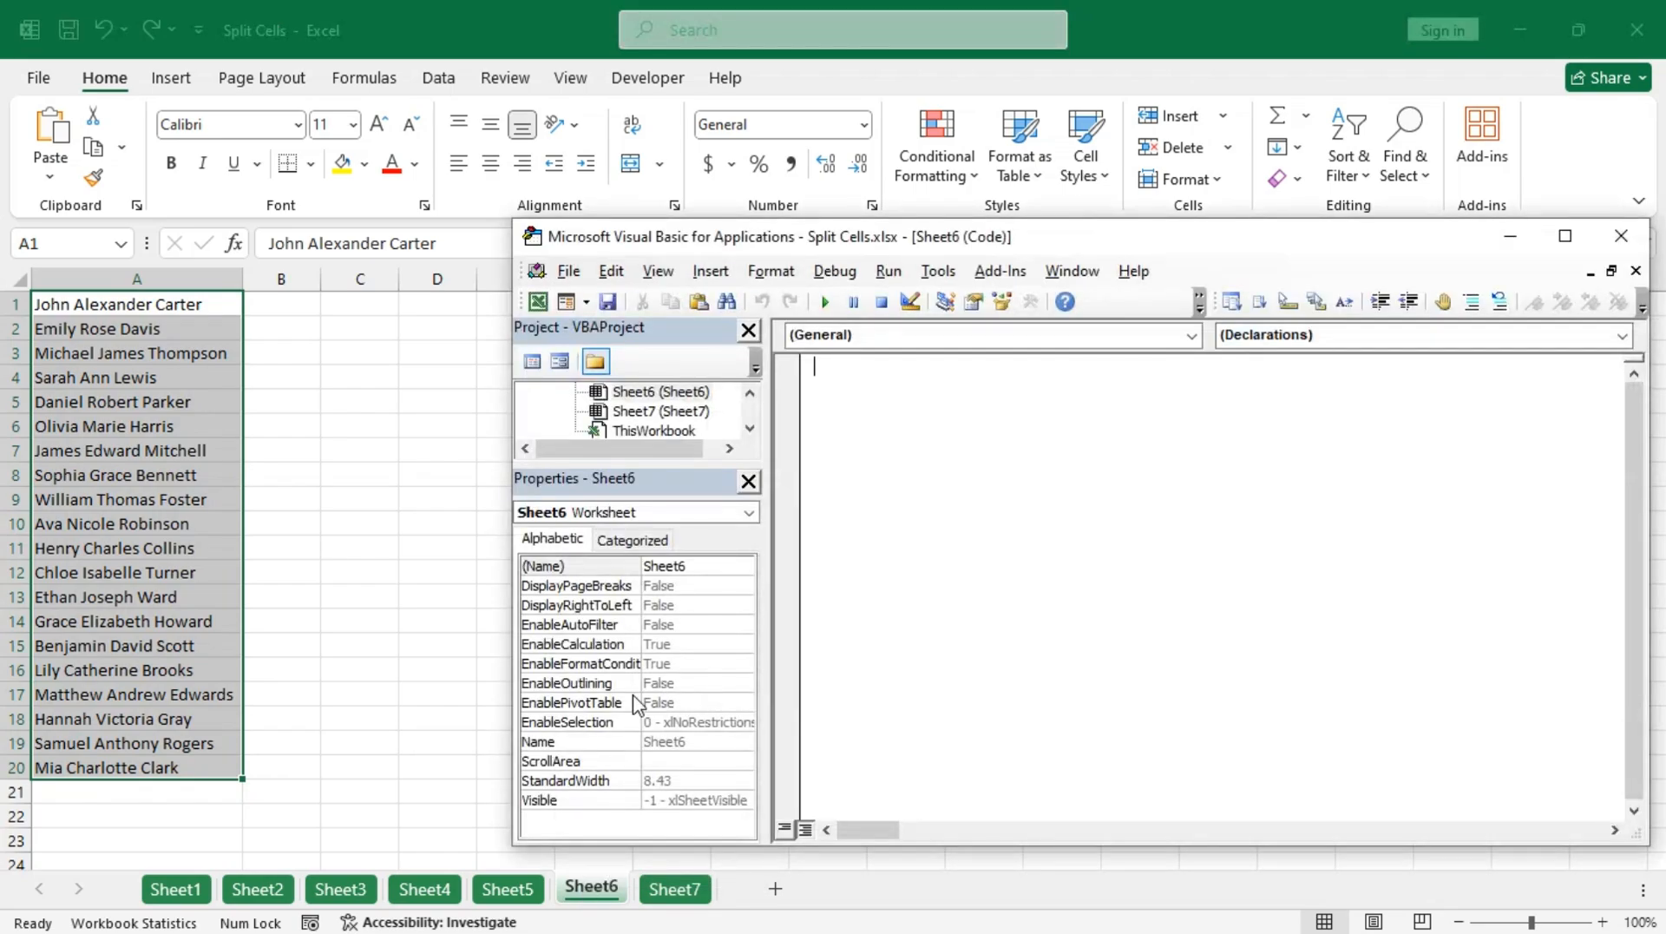
{"action": "left_click", "coordinate": [711, 272]}
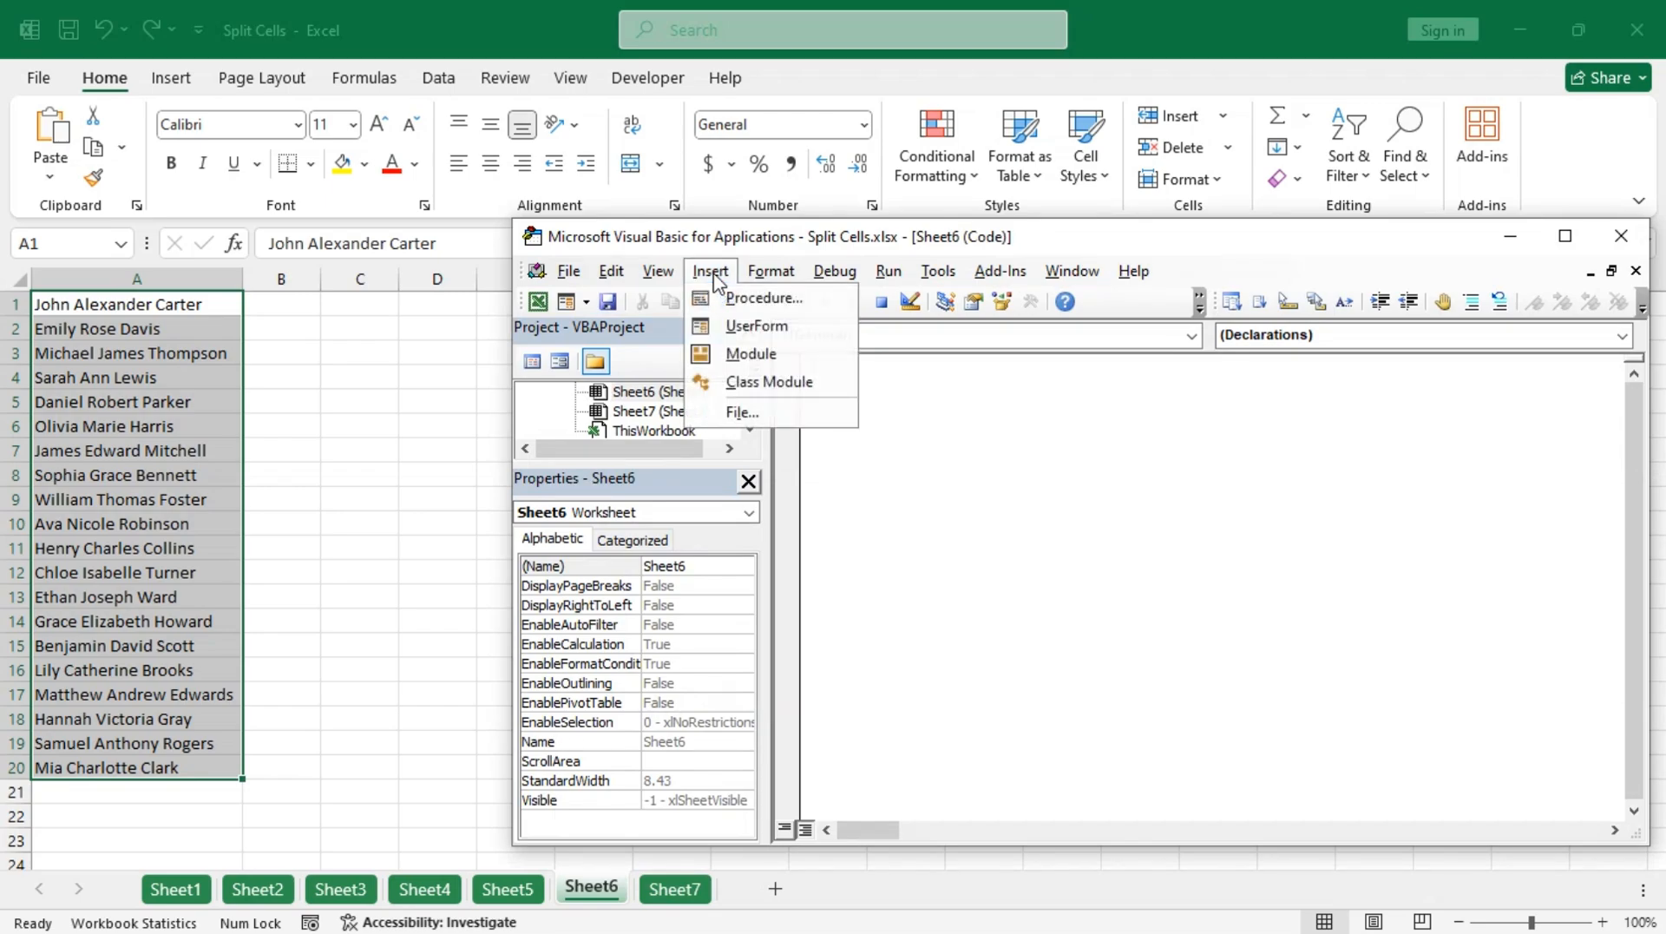
{"action": "left_click", "coordinate": [760, 349]}
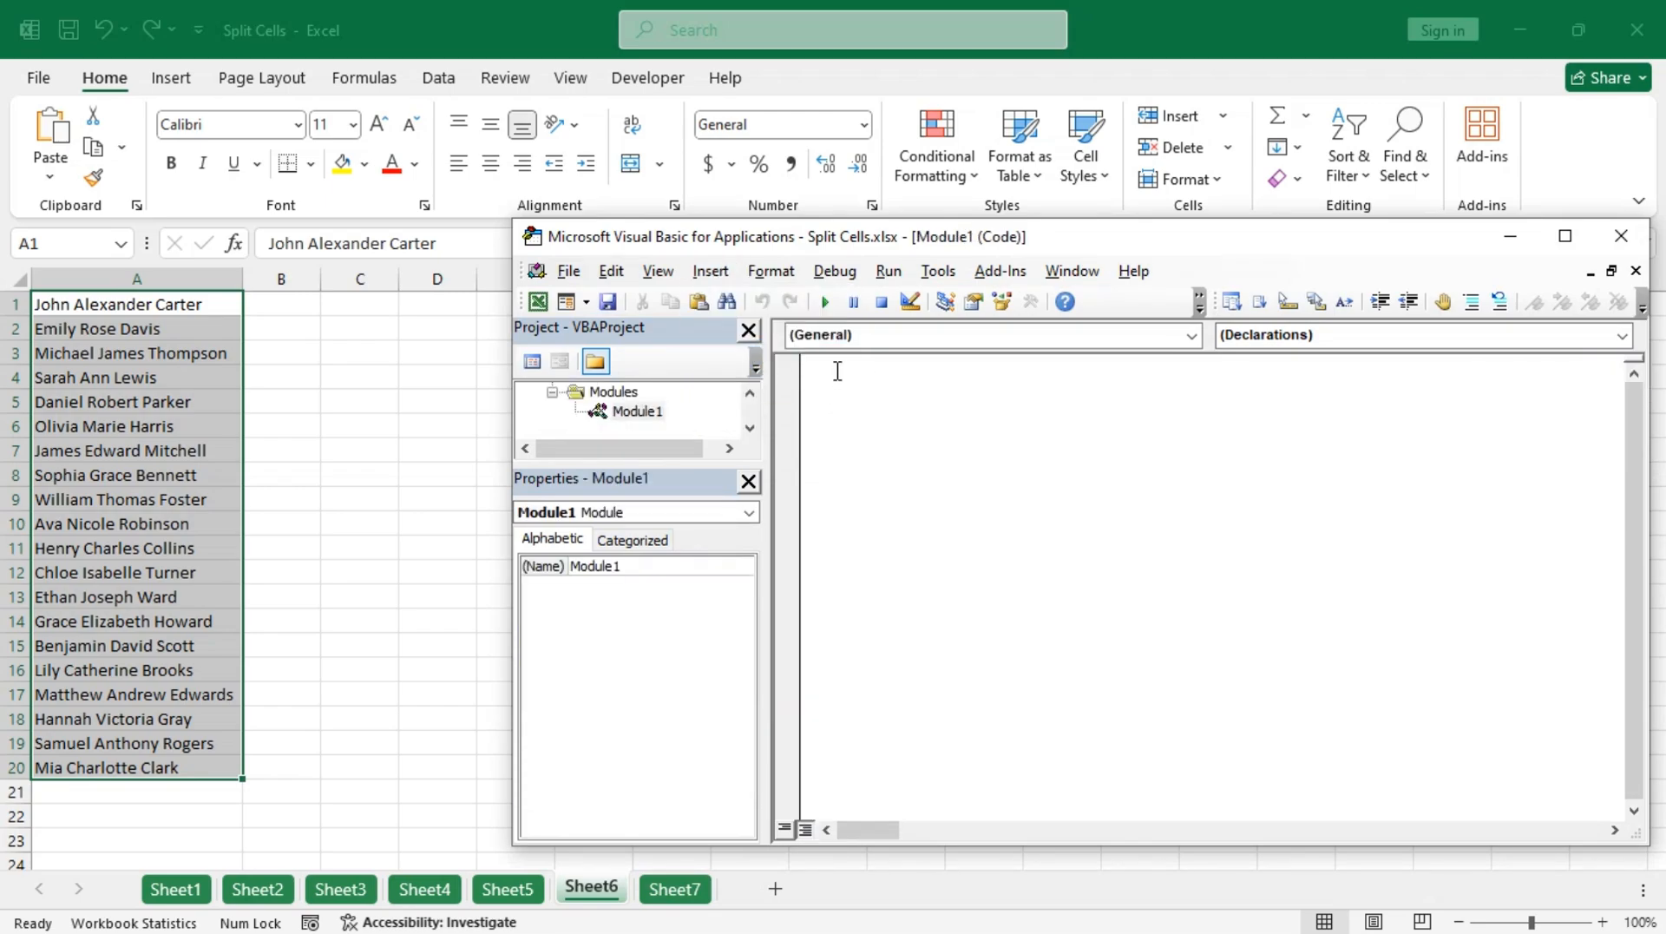
Add a SplitCells macro that splits each selected cell at spaces into the adjacent columns, run it, and close the code editor.
{"action": "key", "text": "ctrl+v"}
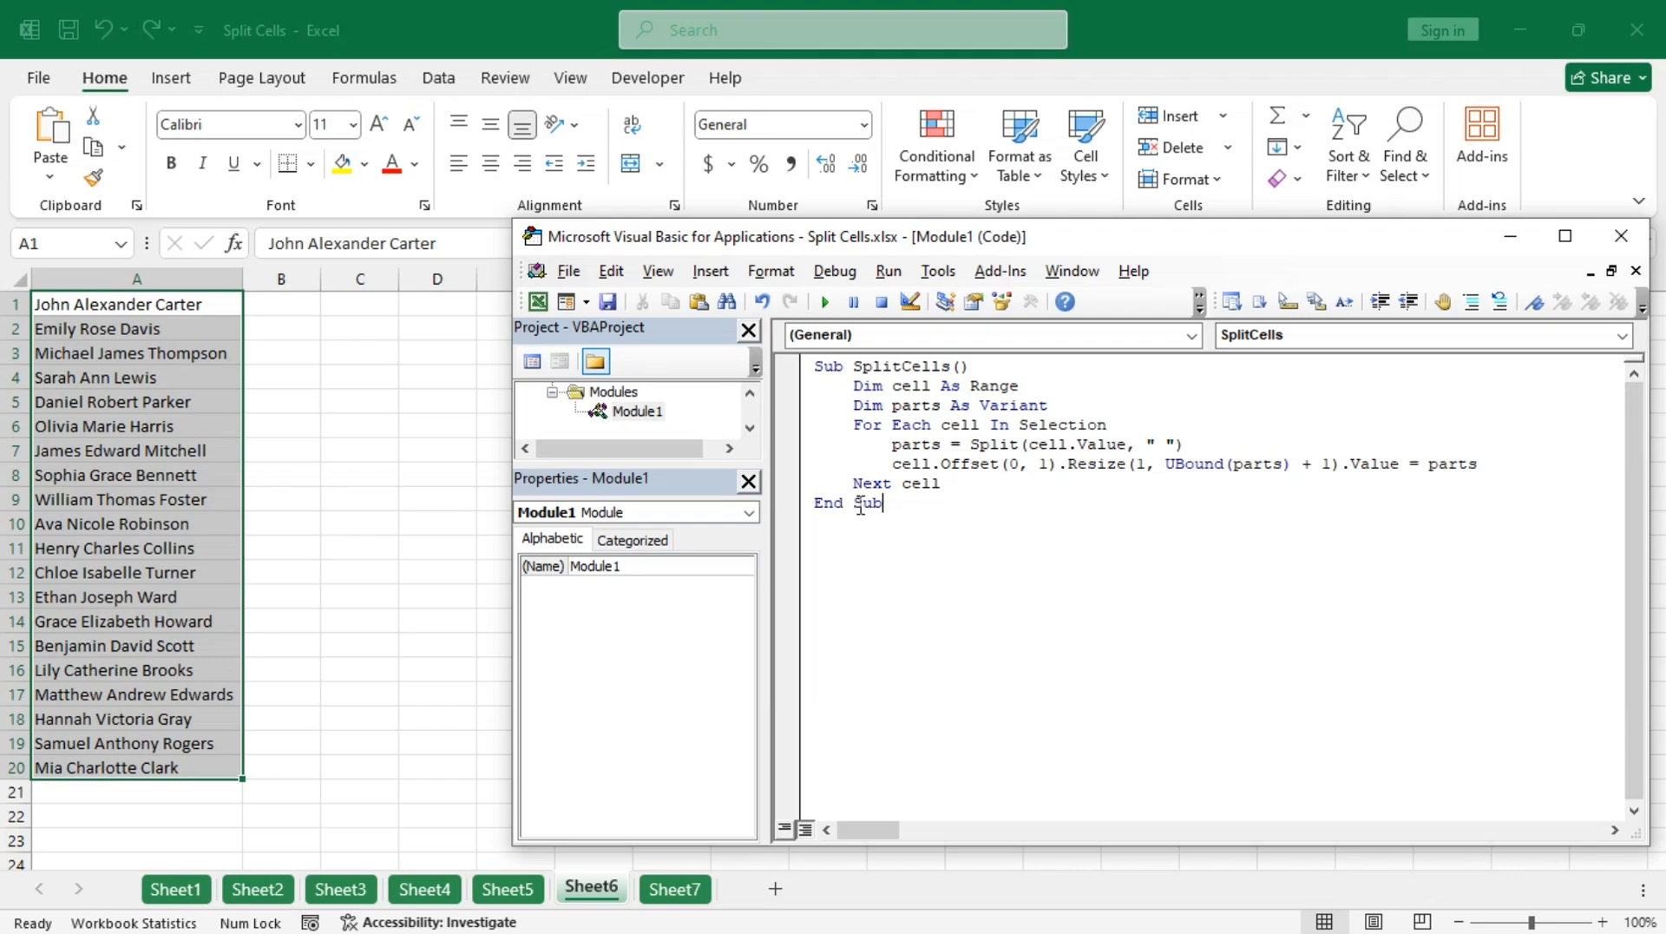
{"action": "left_click", "coordinate": [824, 300]}
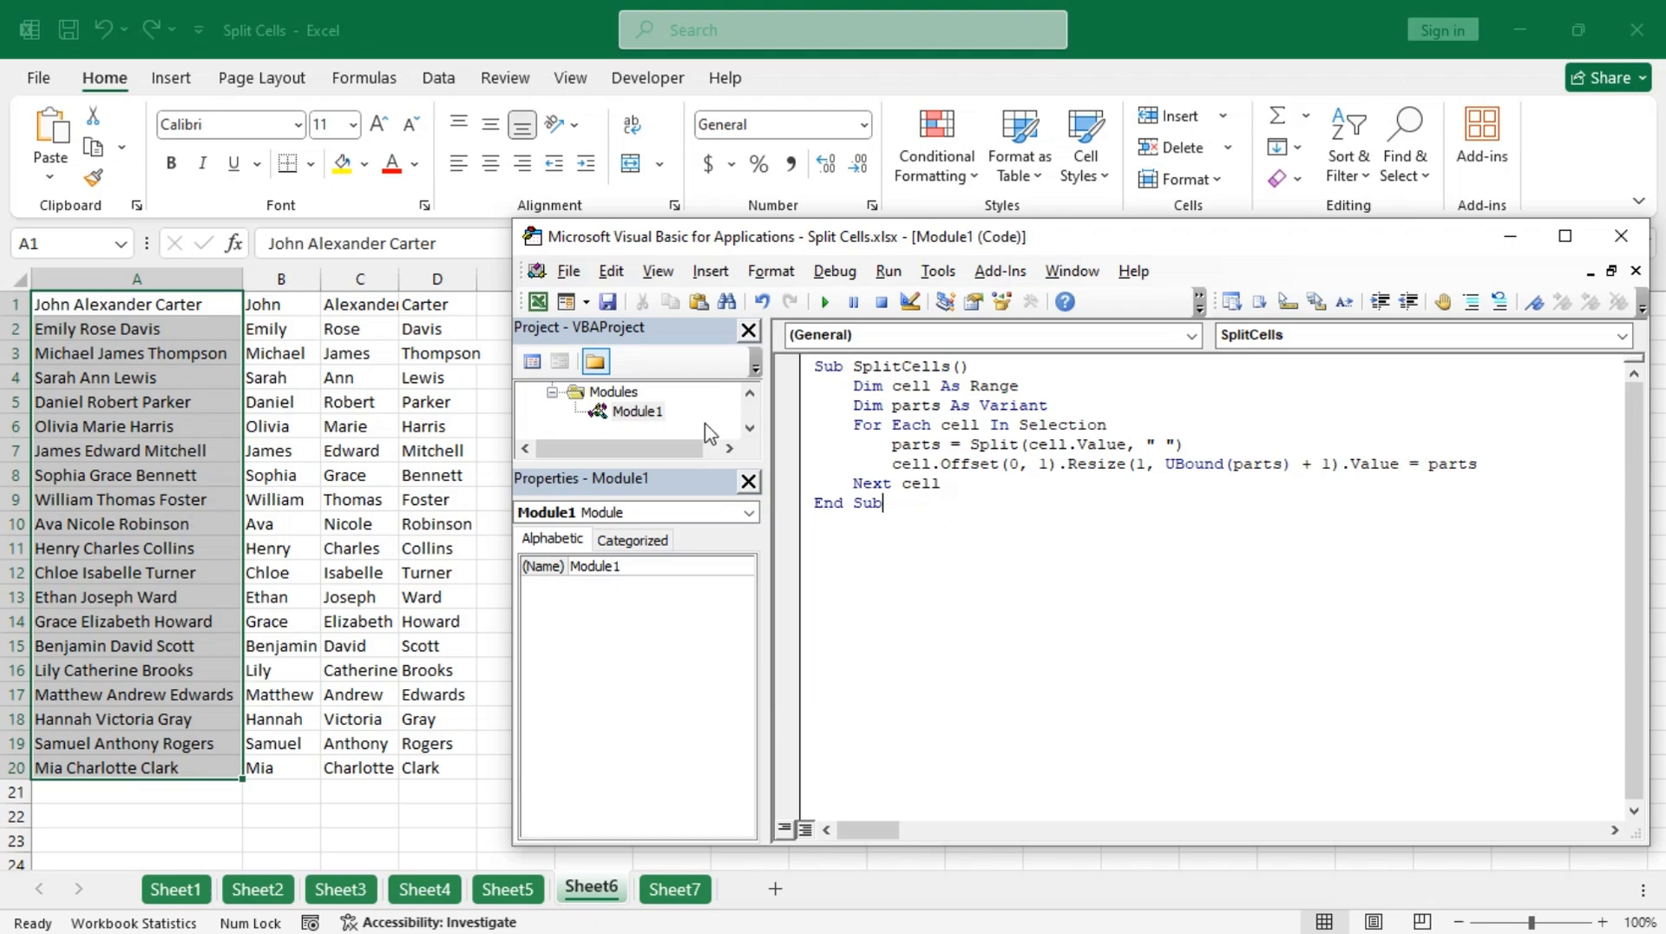
{"action": "left_click", "coordinate": [1620, 237]}
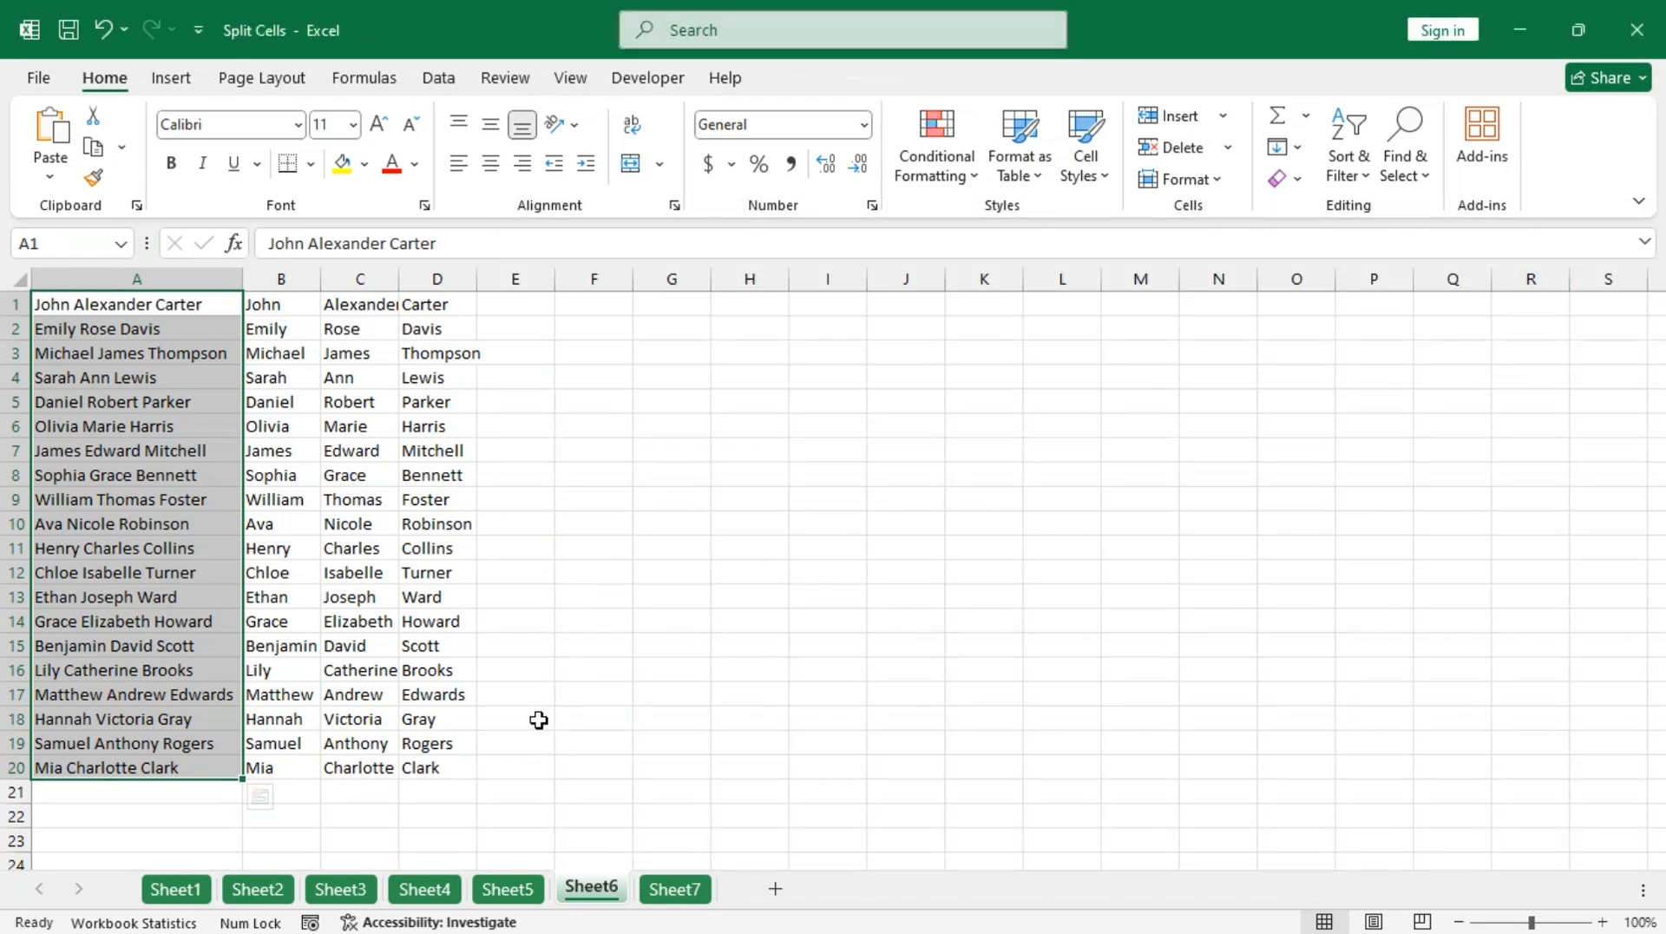
On Sheet7, enter =FILTERXML("<t><s>" & SUBSTITUTE(A1," ","</s><s>") & "</s></t>", "//s") in B1.
{"action": "left_click", "coordinate": [686, 890]}
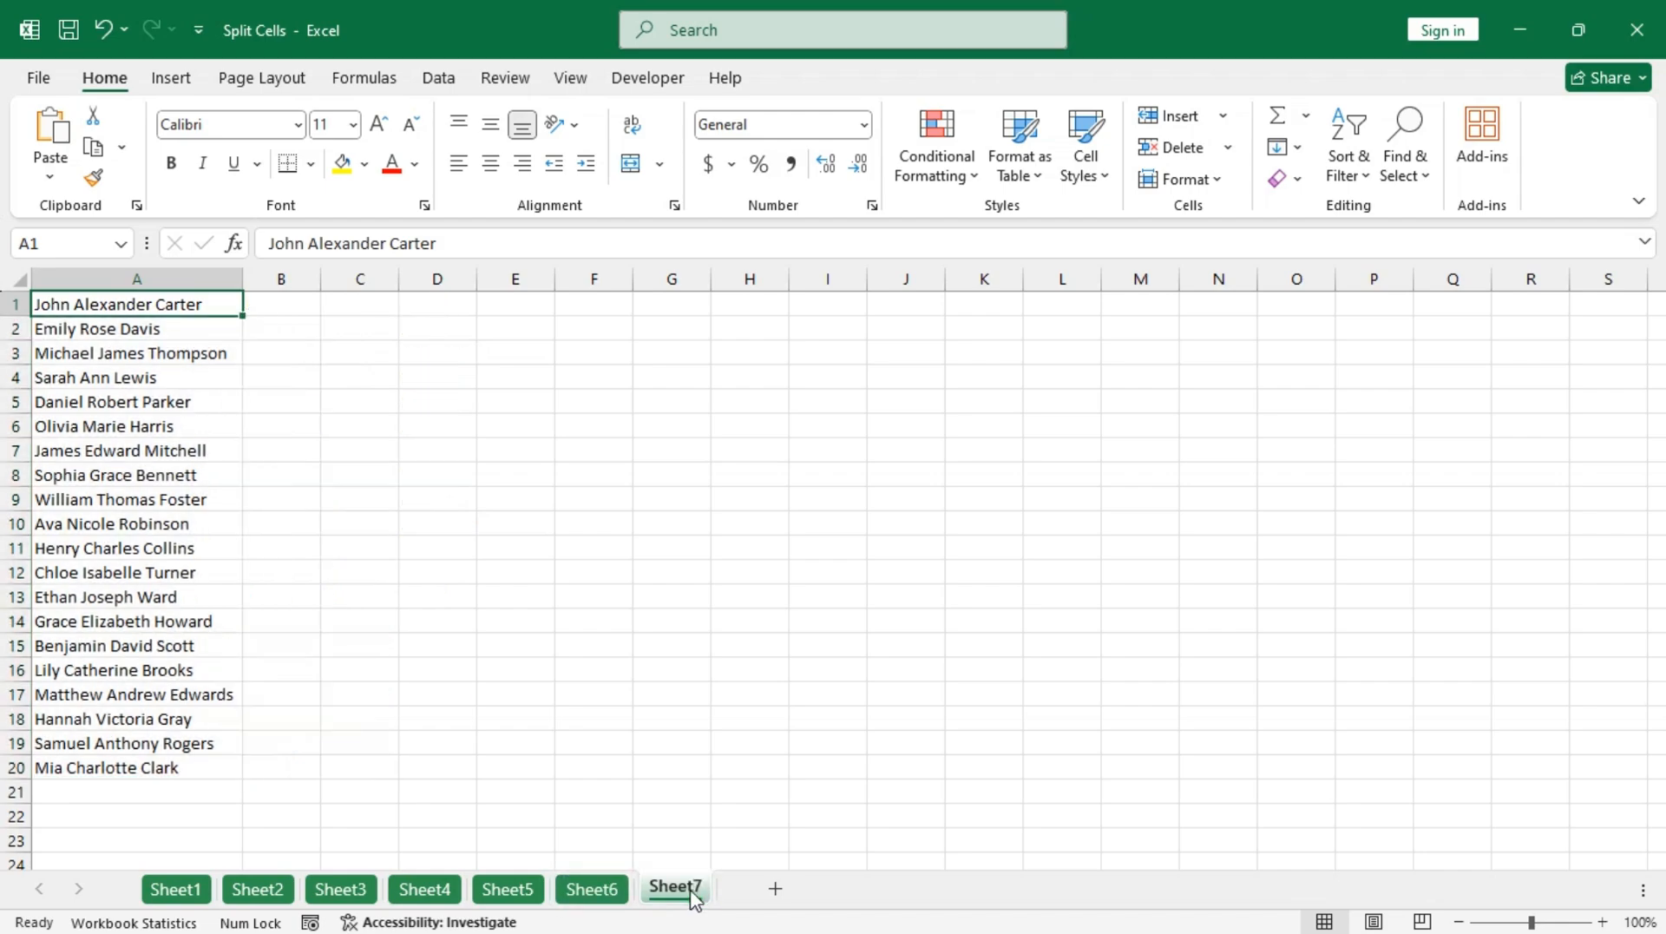
{"action": "left_click", "coordinate": [289, 313]}
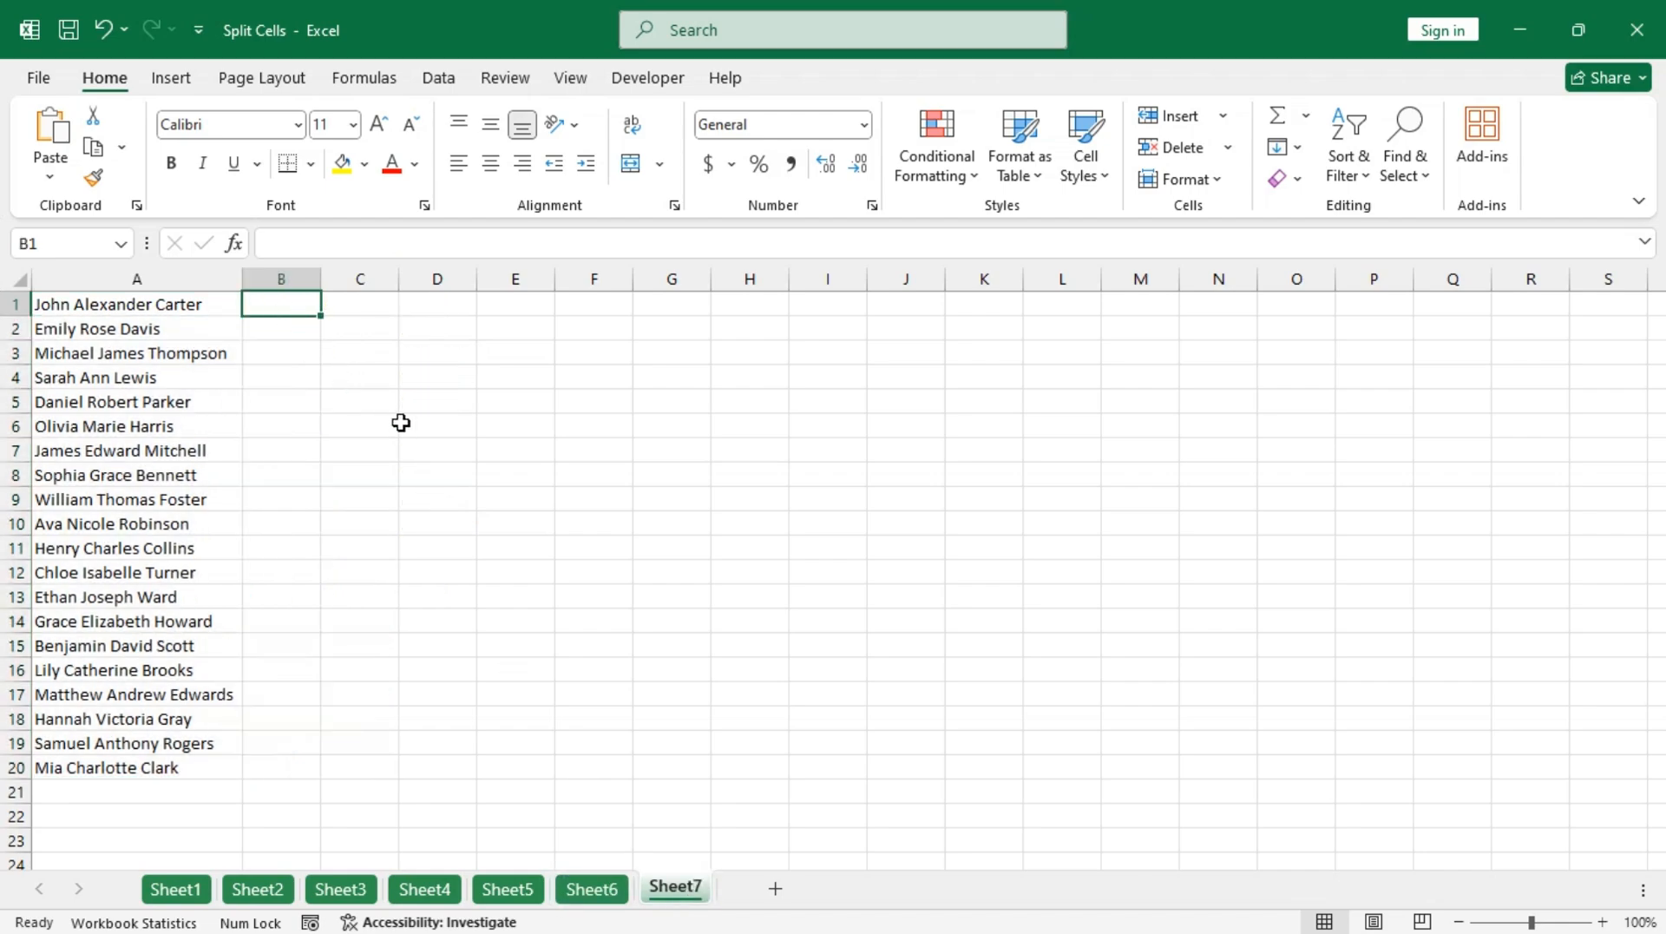
{"action": "type", "text": "="}
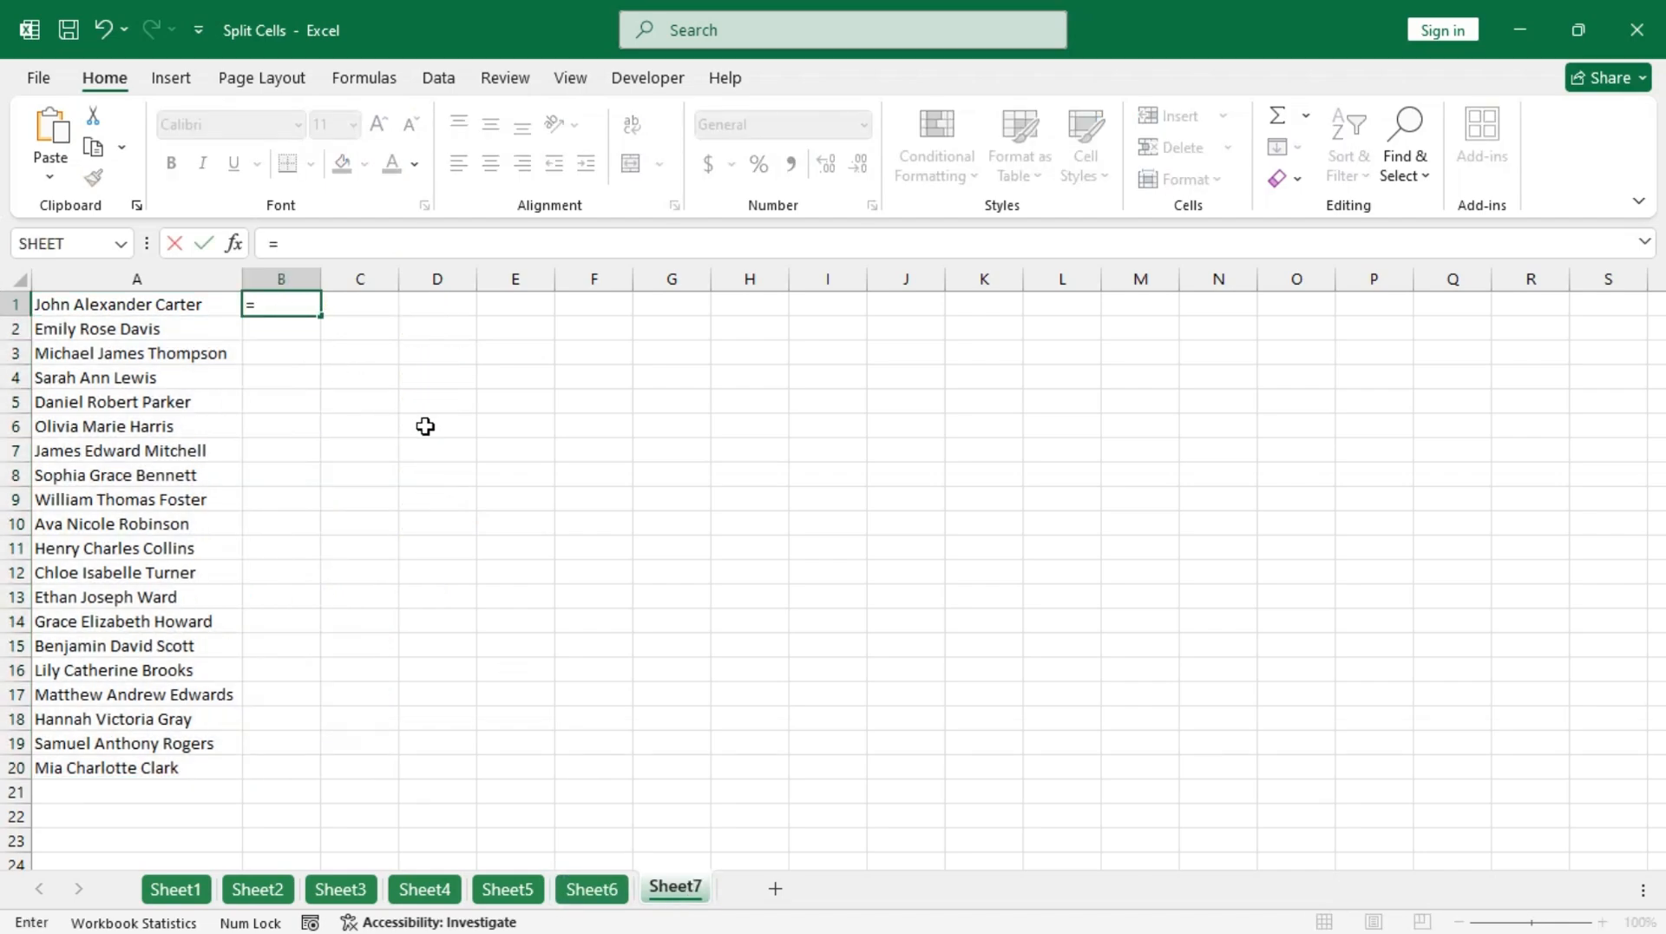
{"action": "key", "text": "Escape"}
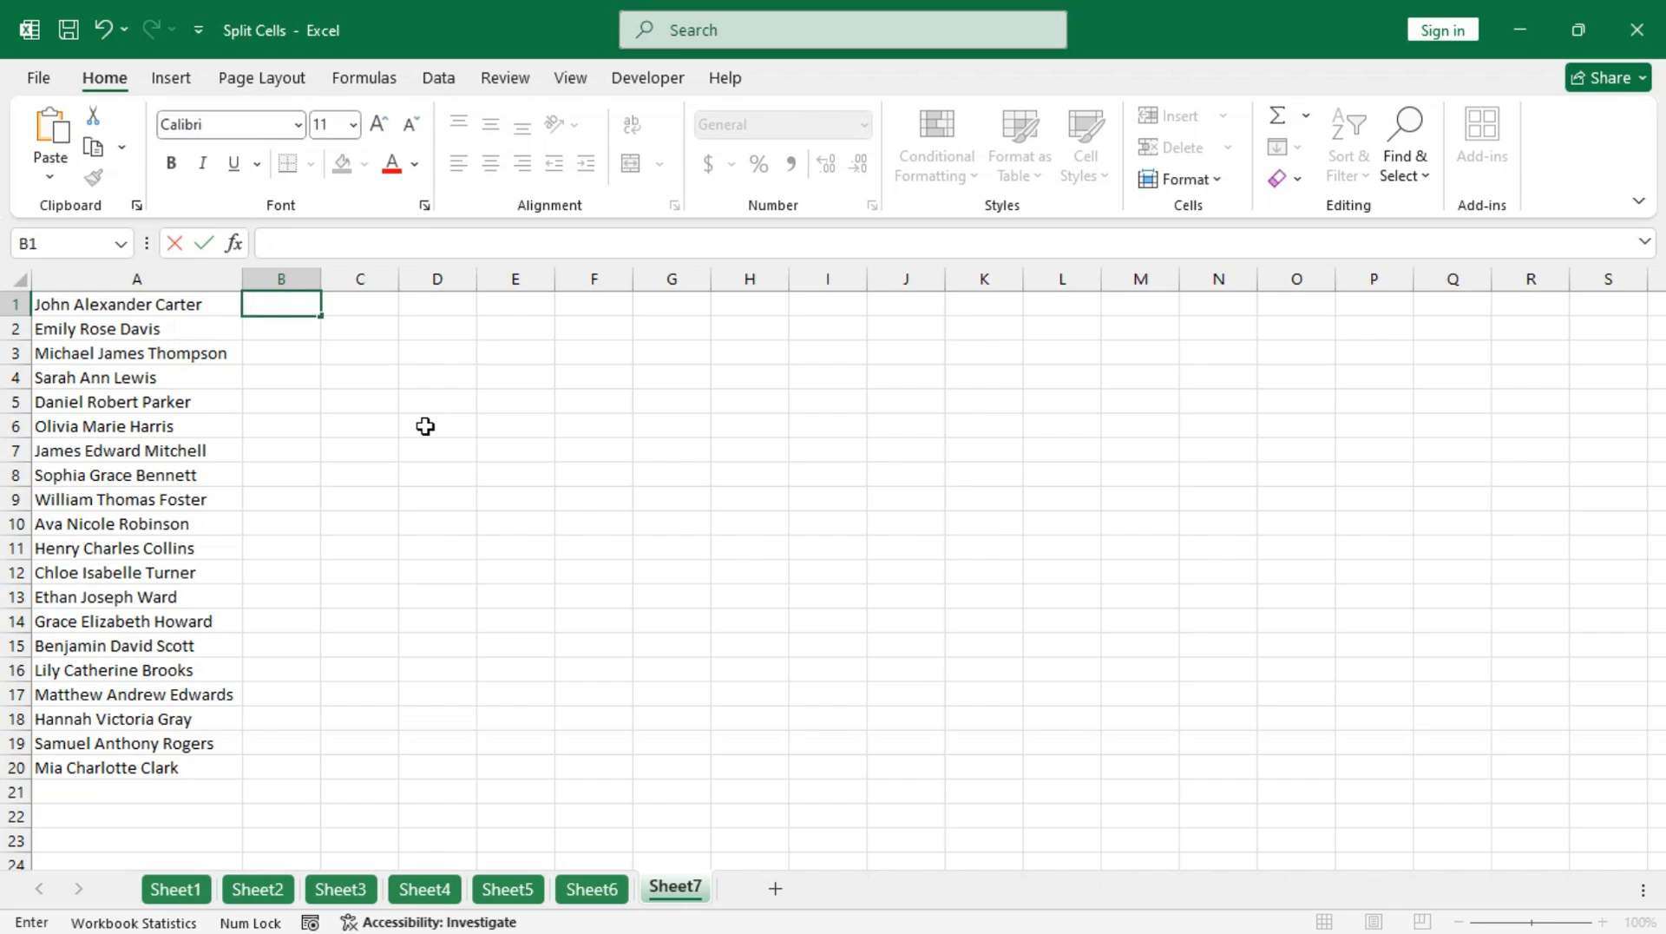
{"action": "key", "text": "ctrl+v"}
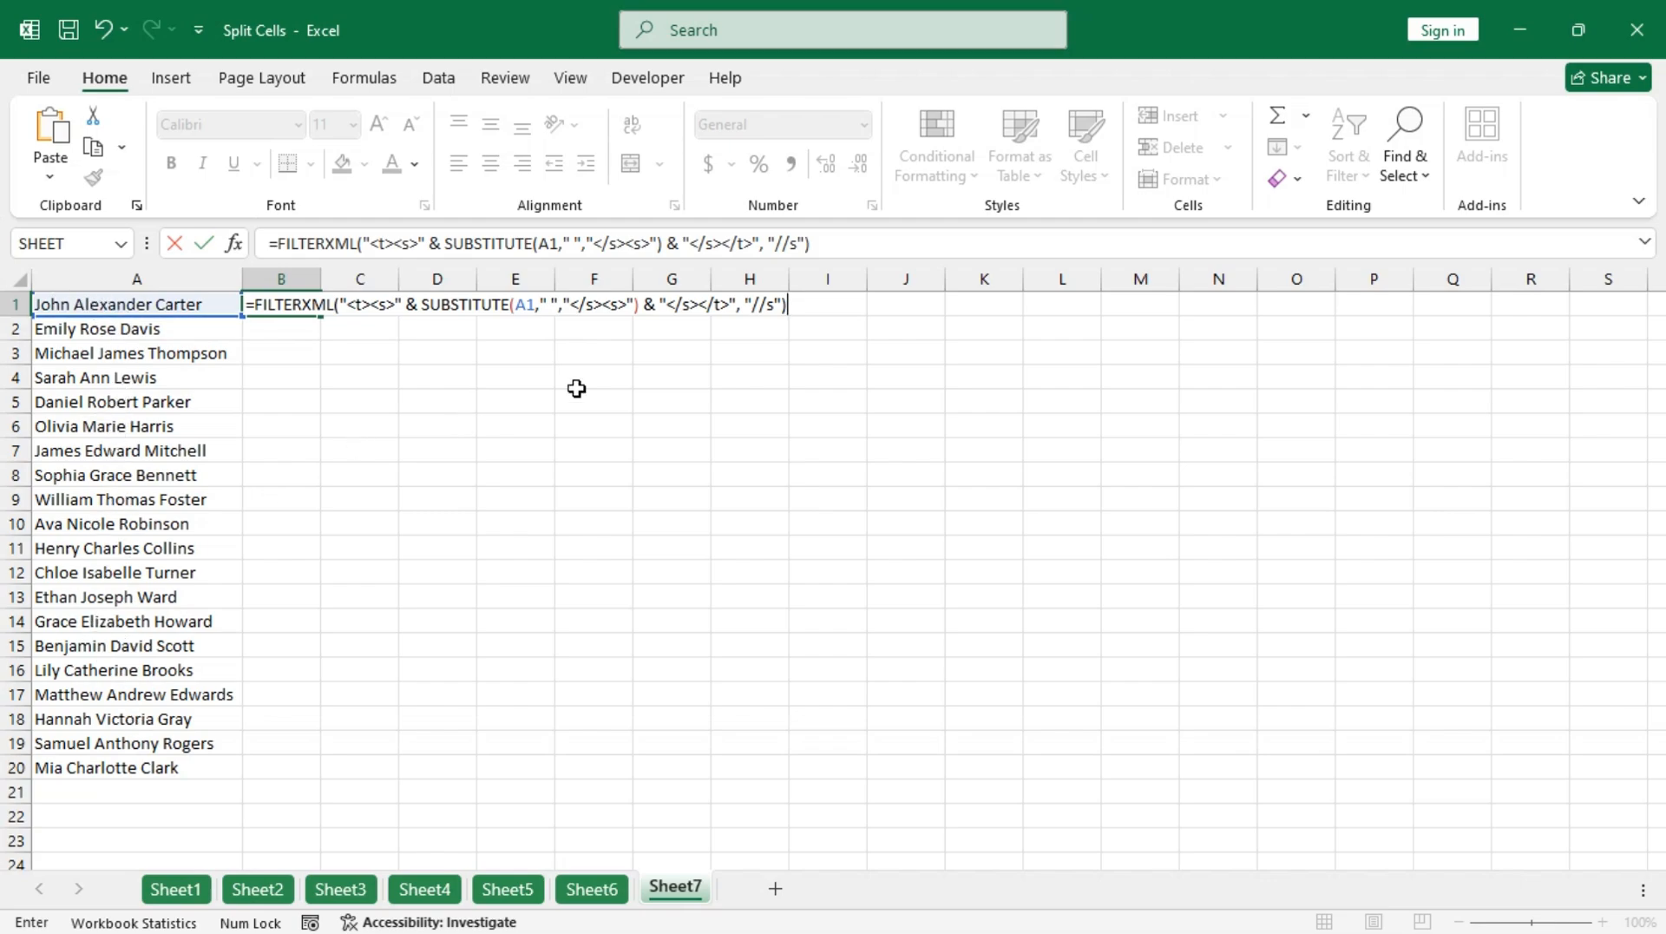
{"action": "left_click", "coordinate": [557, 304]}
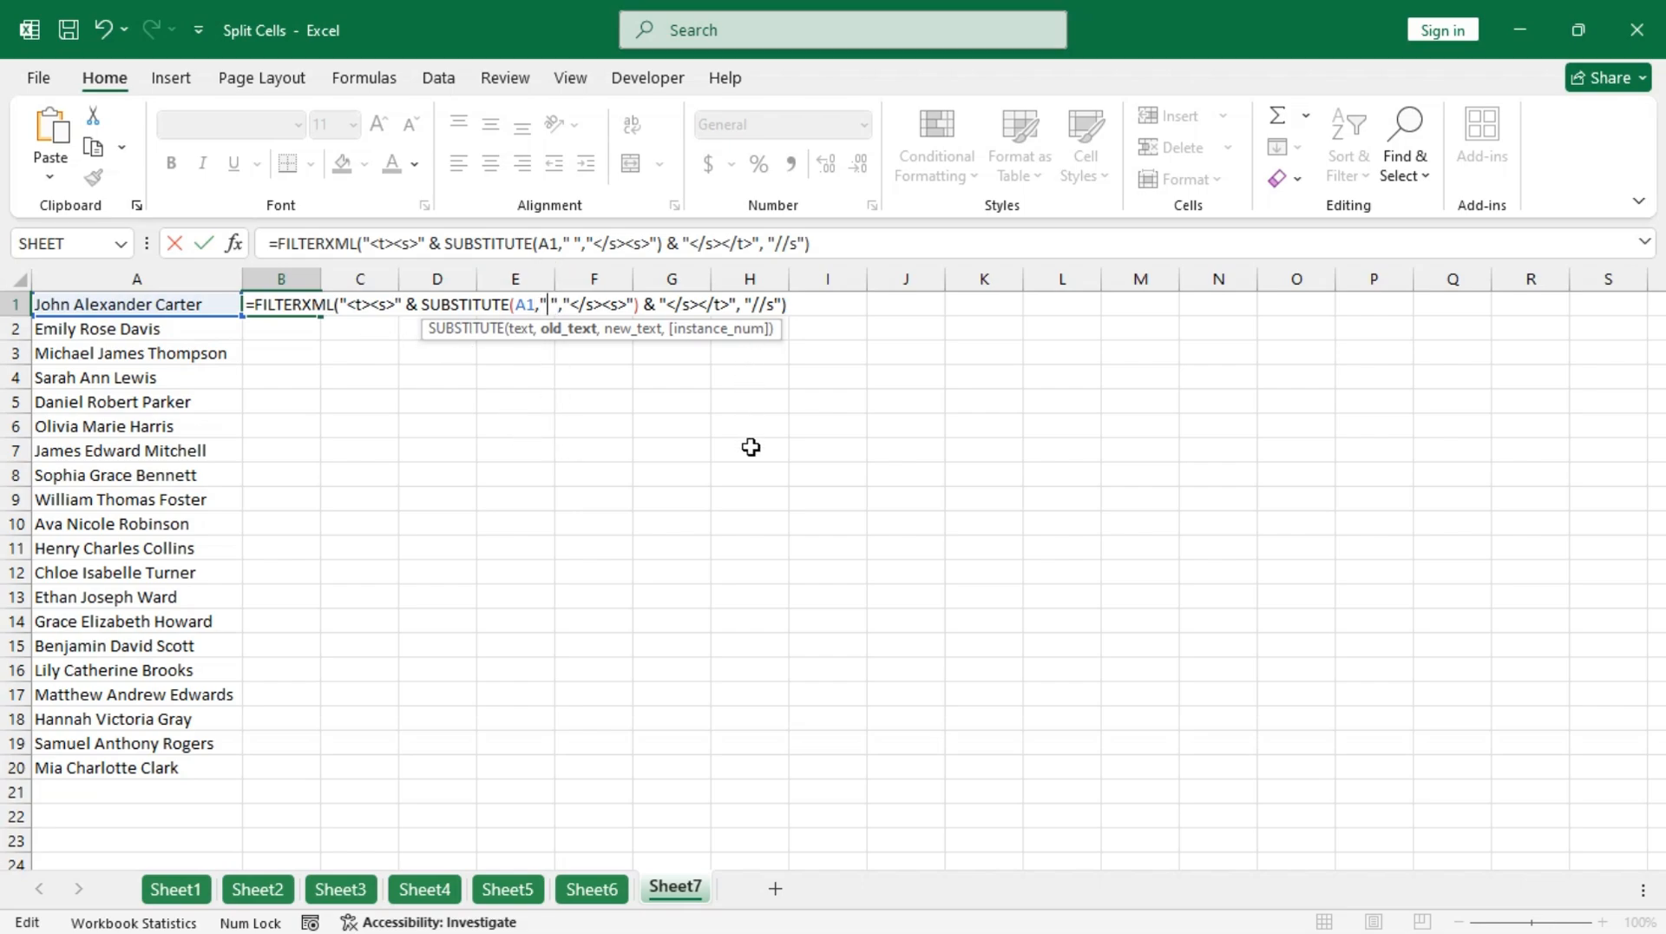
{"action": "key", "text": "ctrl+Return"}
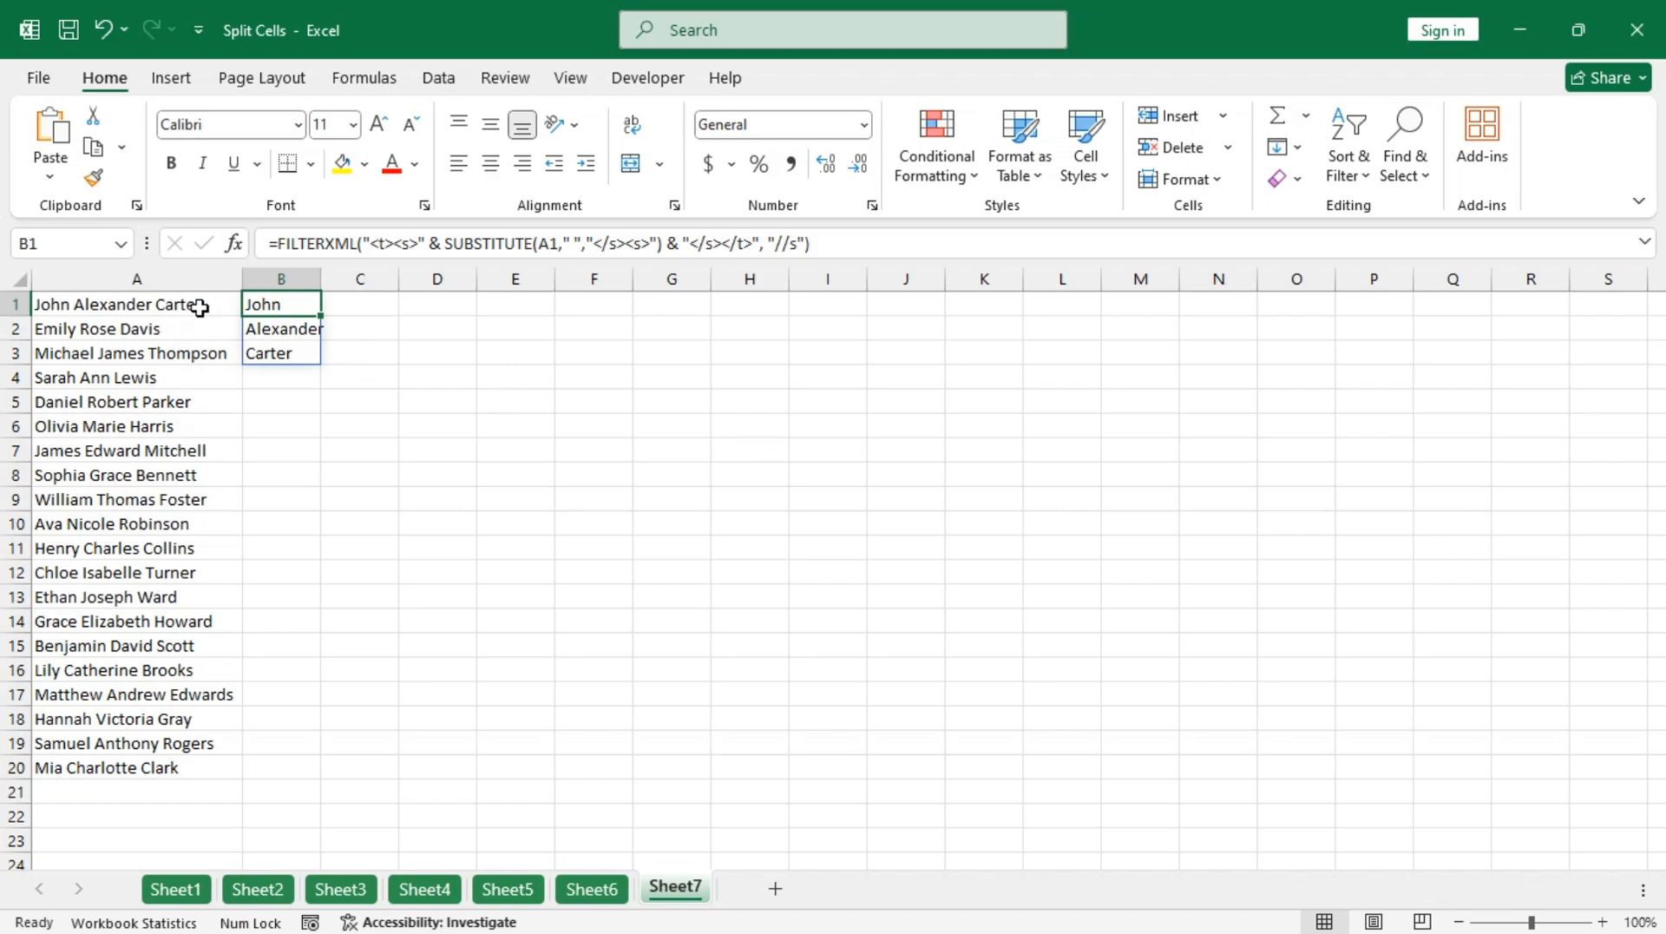
Wrap the FILTERXML formula in B1 in TRANSPOSE so the name parts run across columns, and fill it down to B20.
{"action": "left_click", "coordinate": [278, 245]}
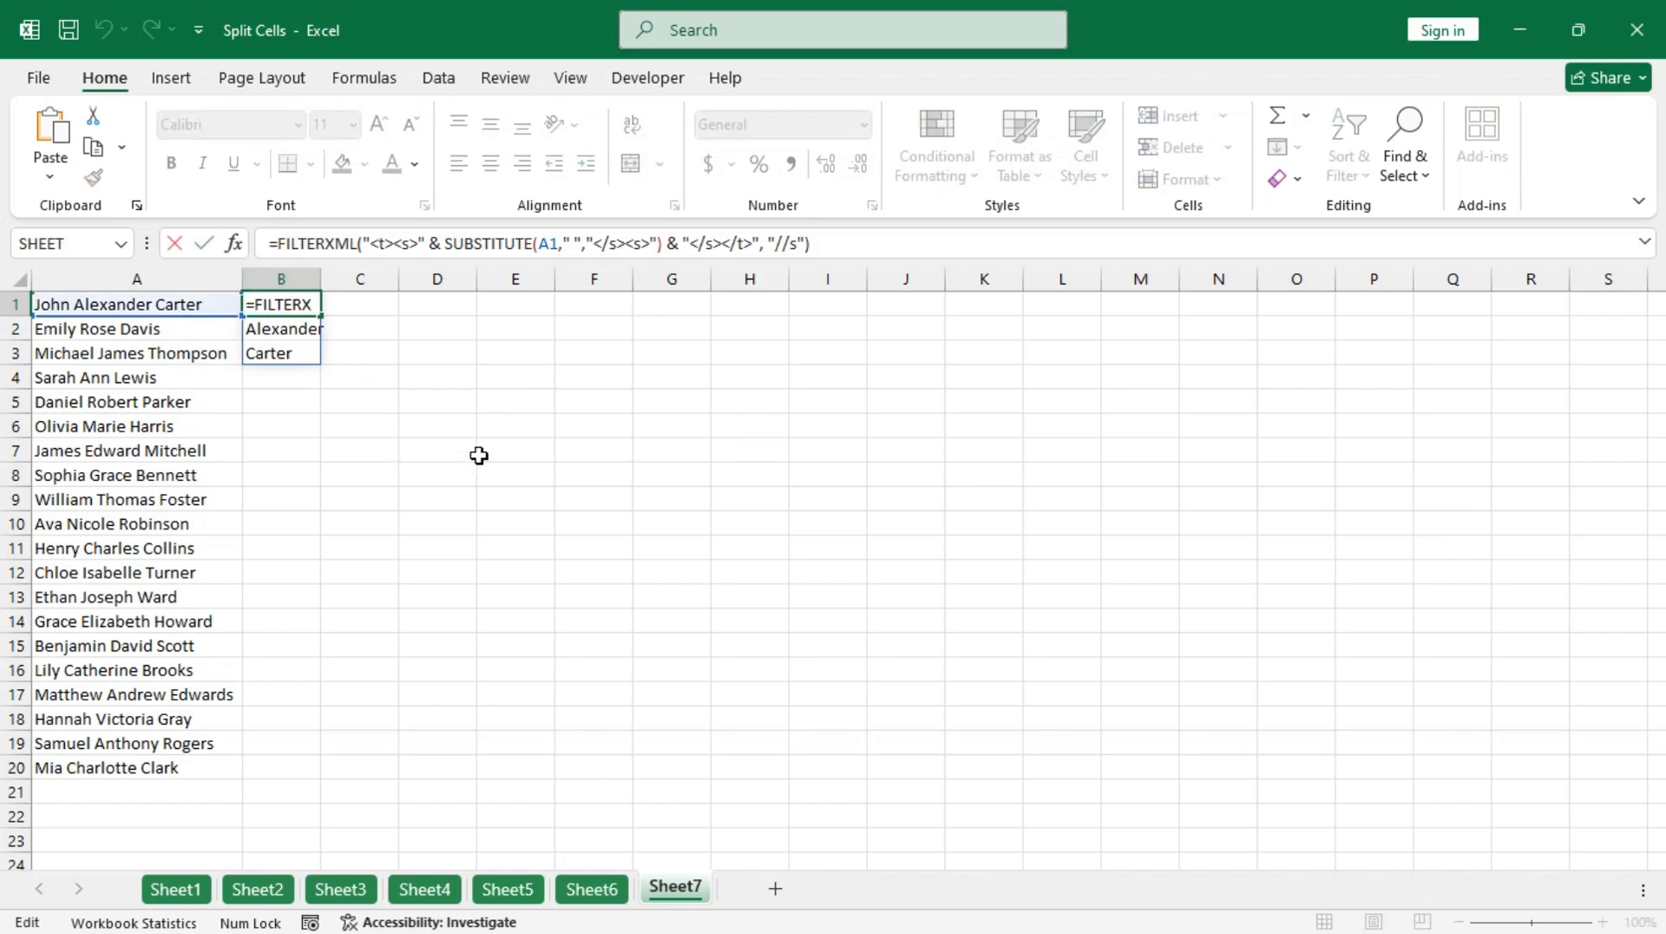
{"action": "type", "text": "tr"}
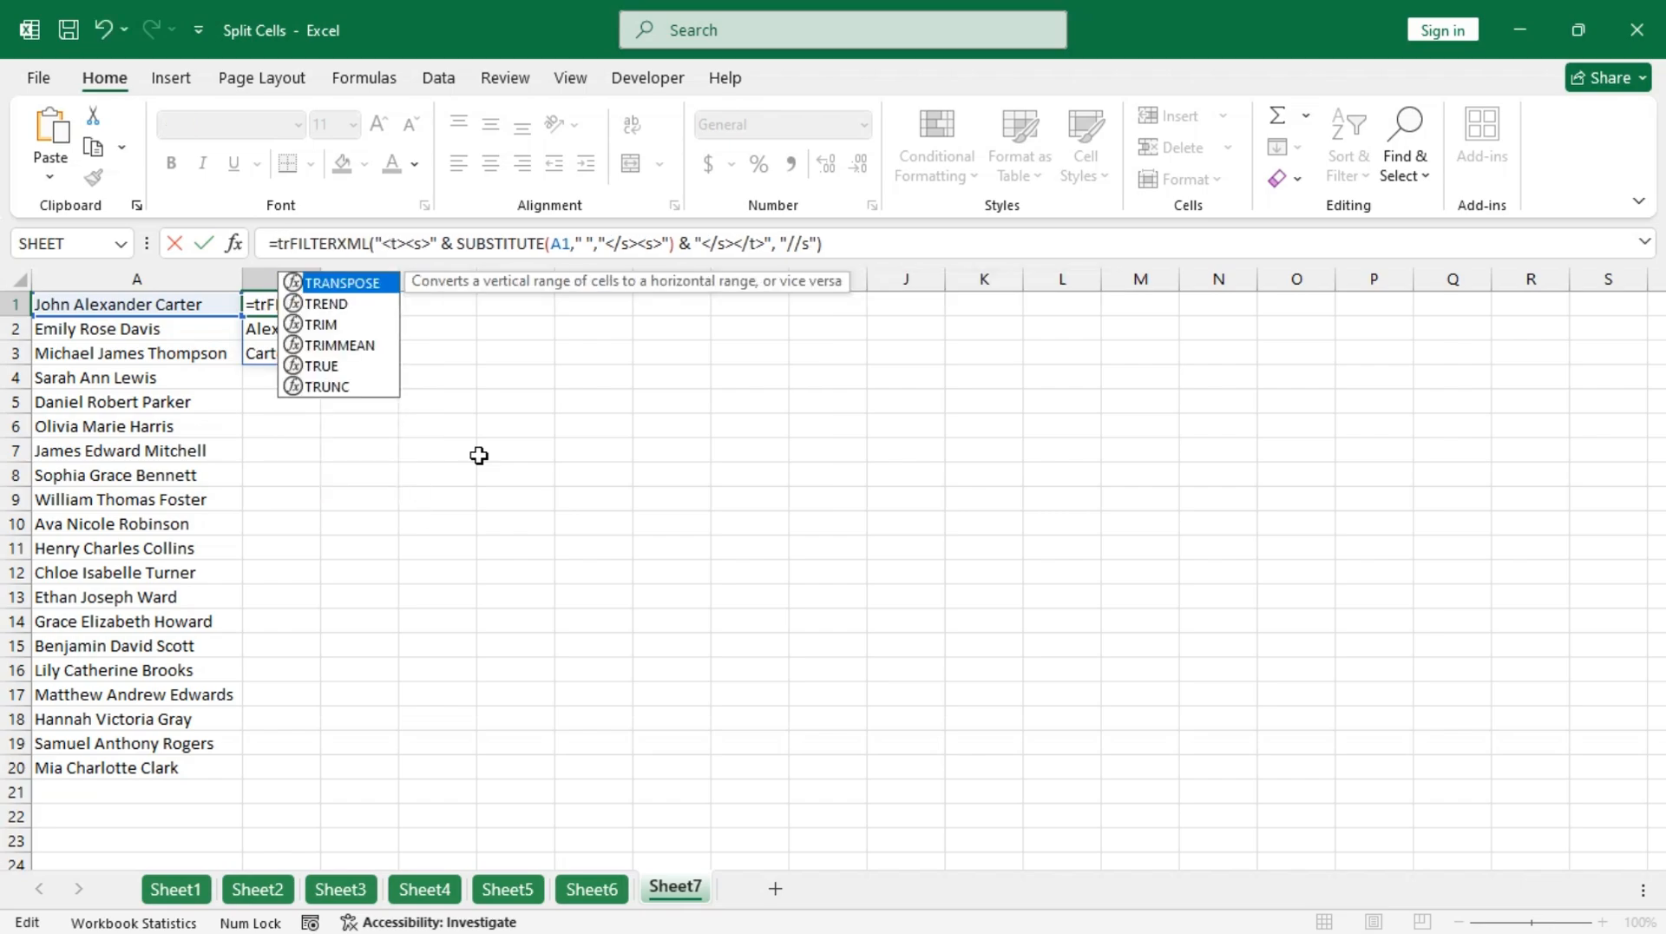
{"action": "type", "text": "an"}
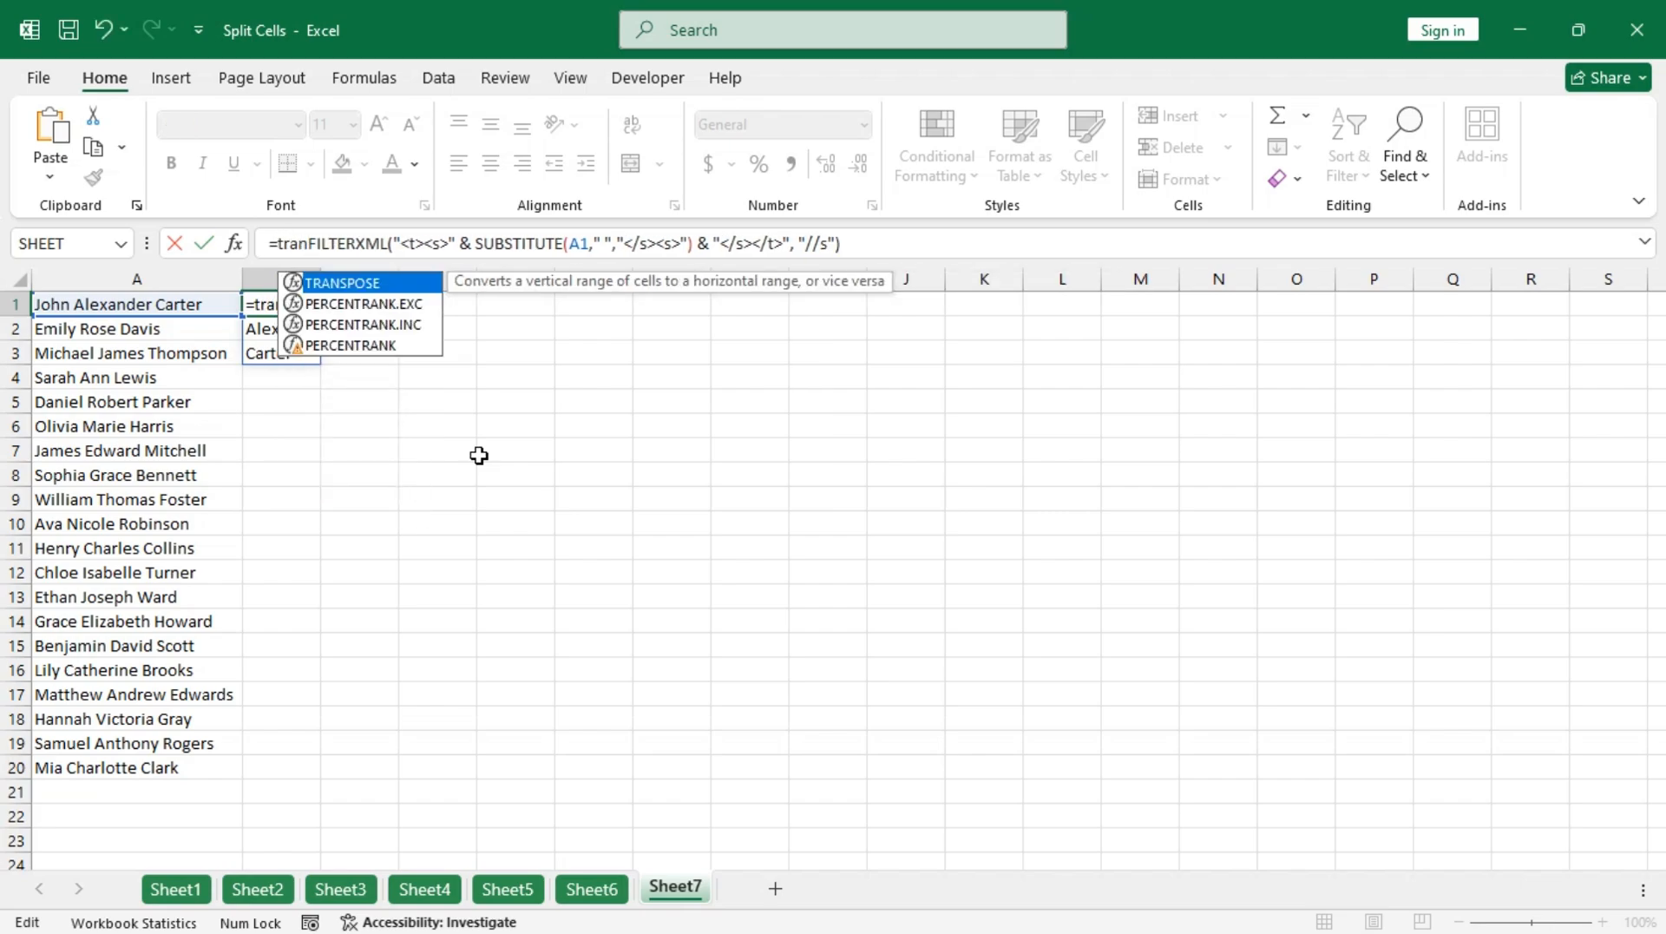
{"action": "key", "text": "Tab"}
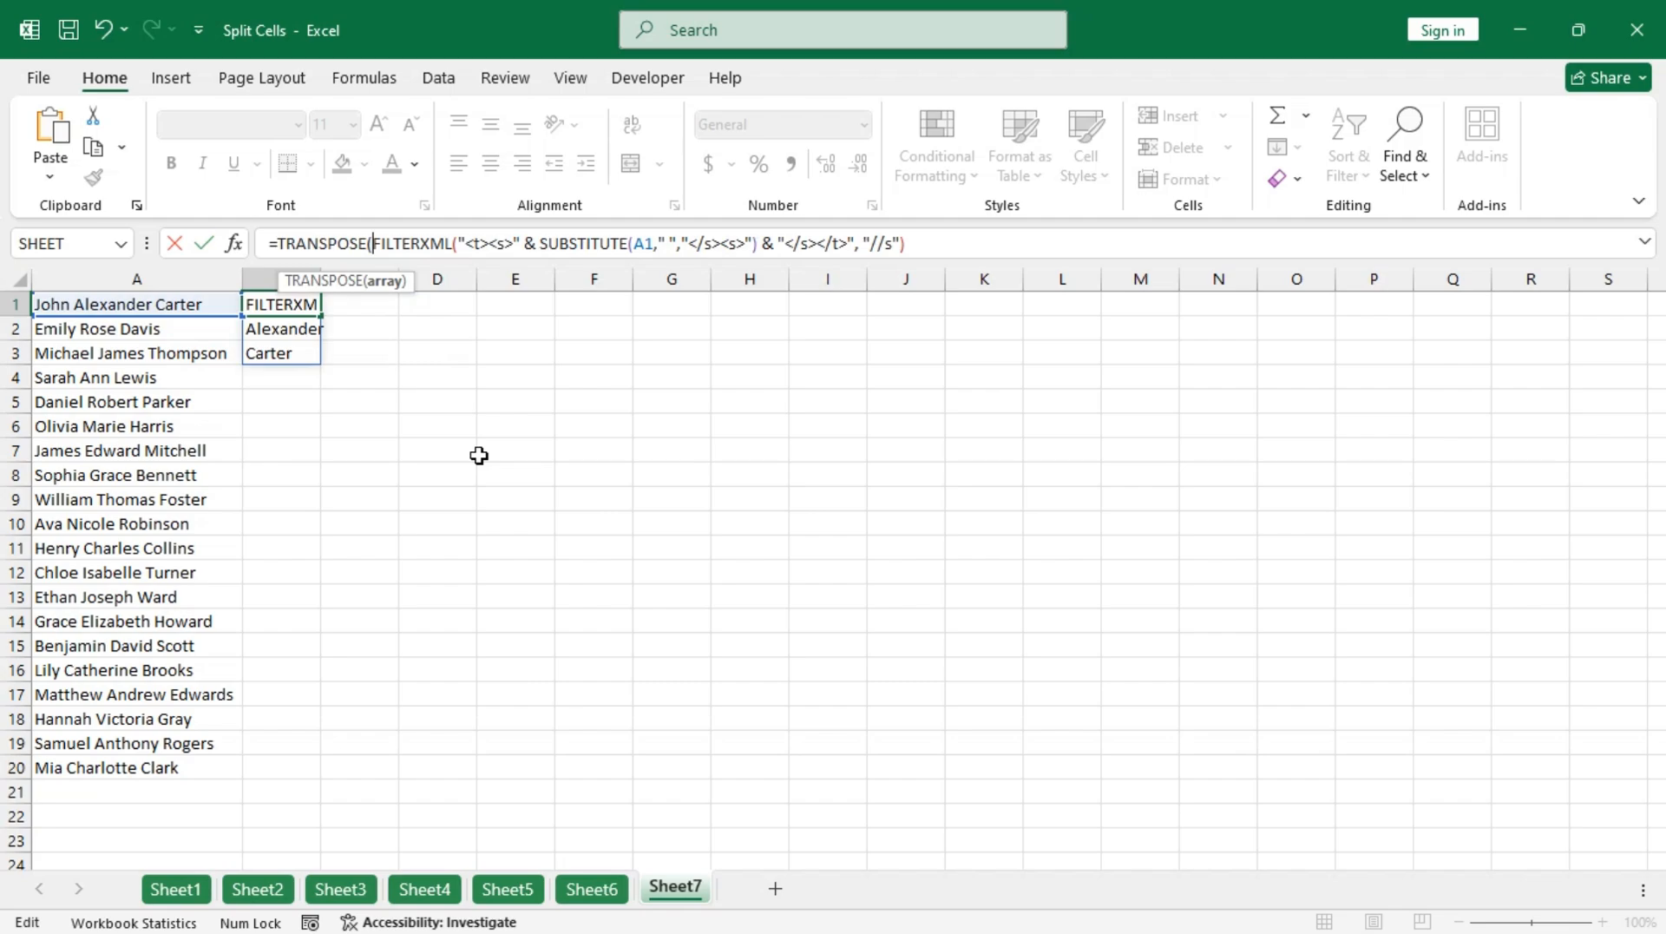
{"action": "left_click", "coordinate": [970, 243]}
{"action": "key", "text": "ctrl+Return"}
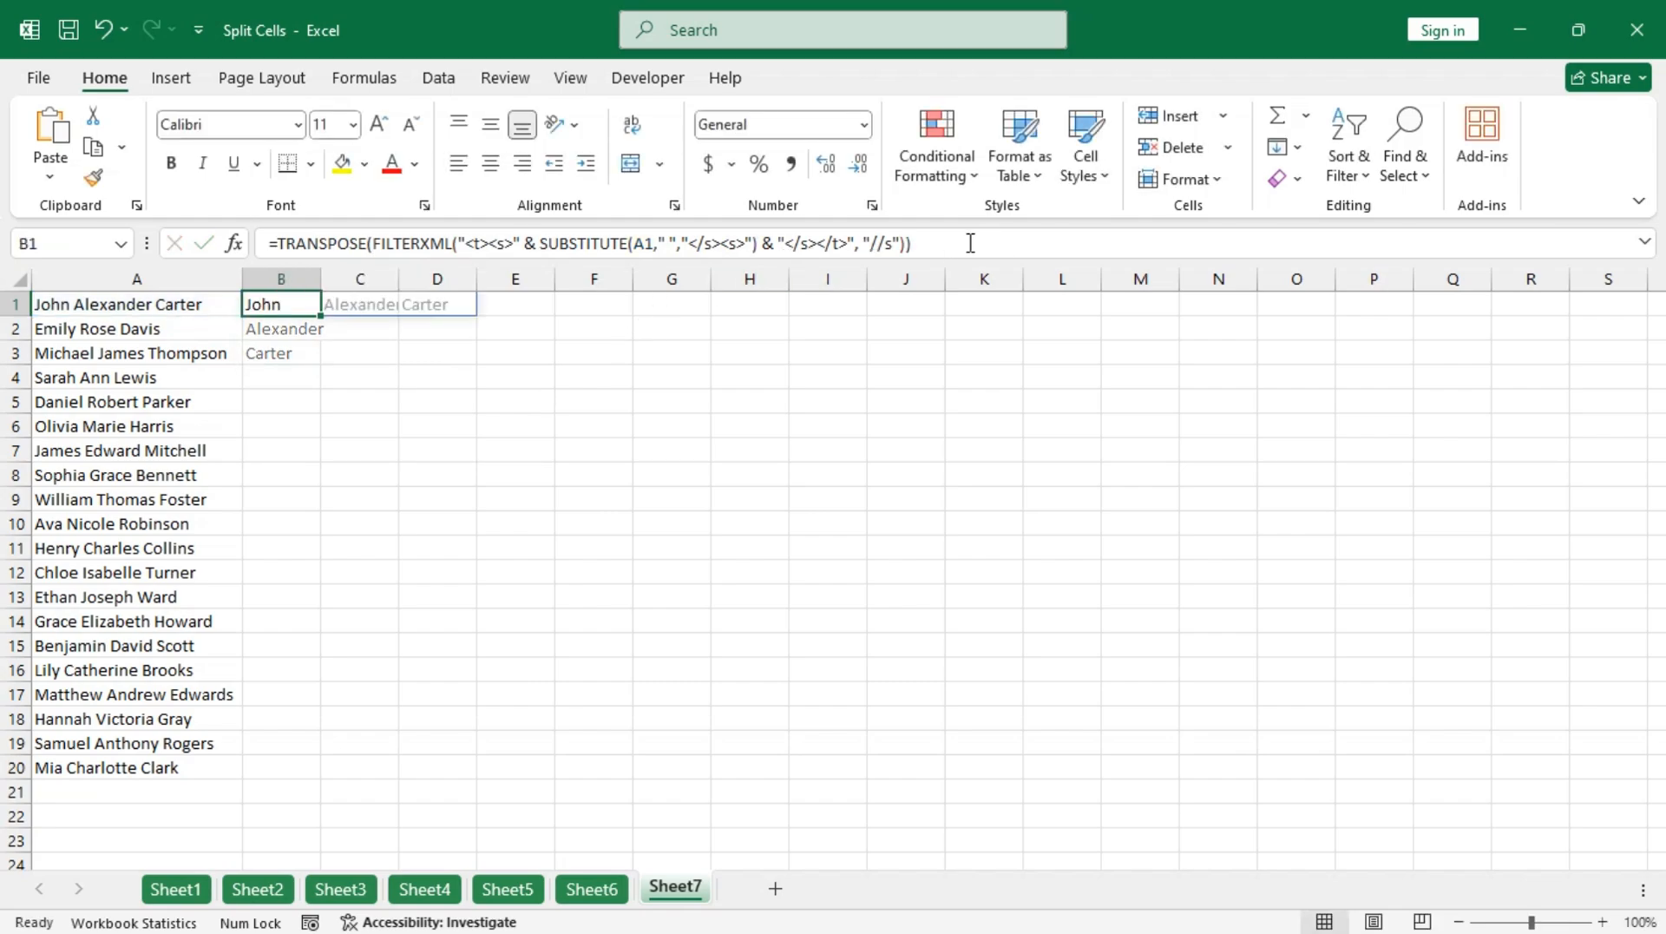
{"action": "left_click", "coordinate": [322, 318]}
{"action": "left_click_drag", "start_coordinate": [322, 318], "coordinate": [319, 775]}
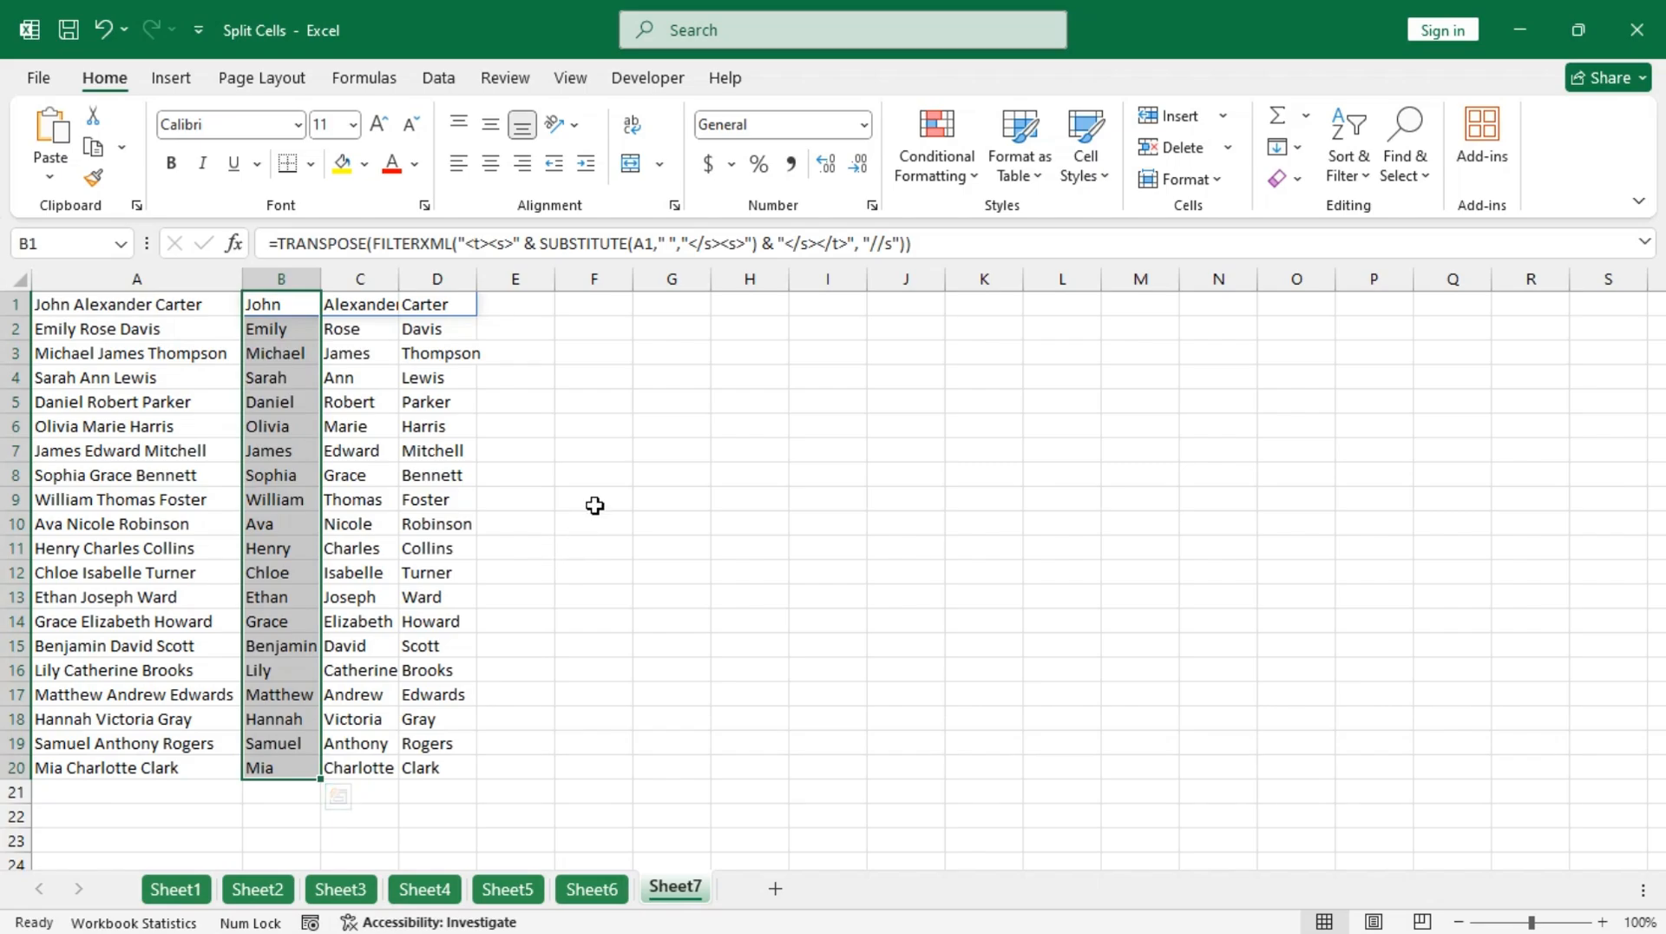